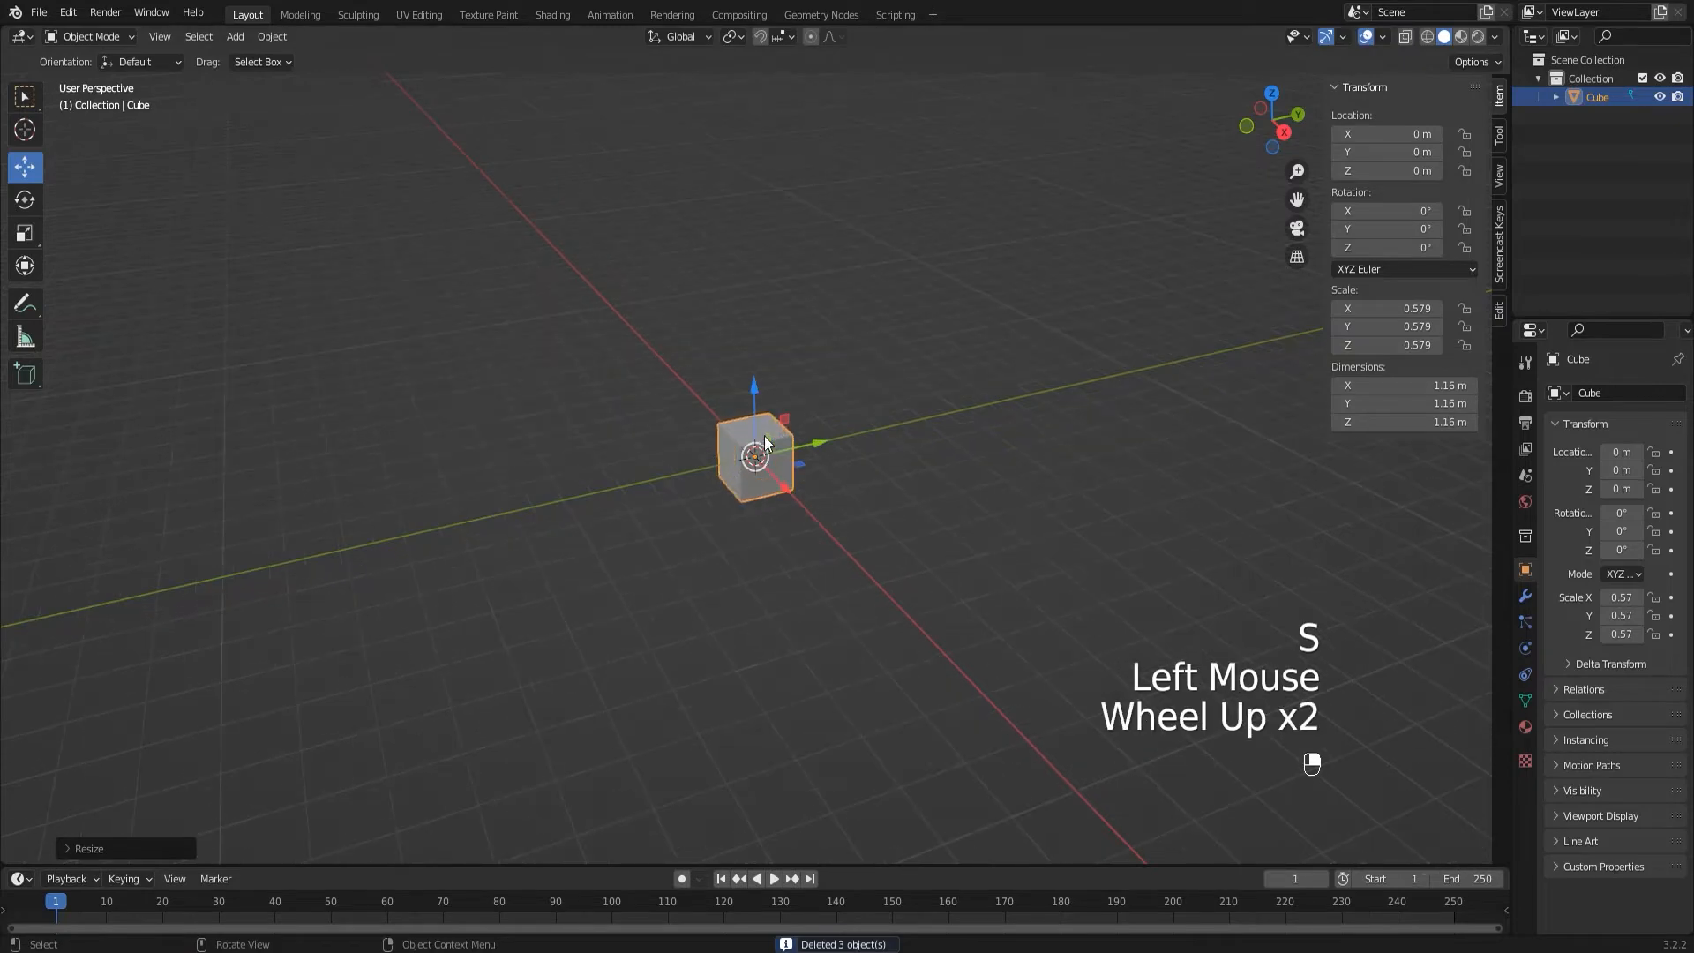
- Scale the cube down to about 0.495 and raise it to about 3.33 m on Z
key(s)
click(915, 342)
middle_drag(914, 341, 843, 382)
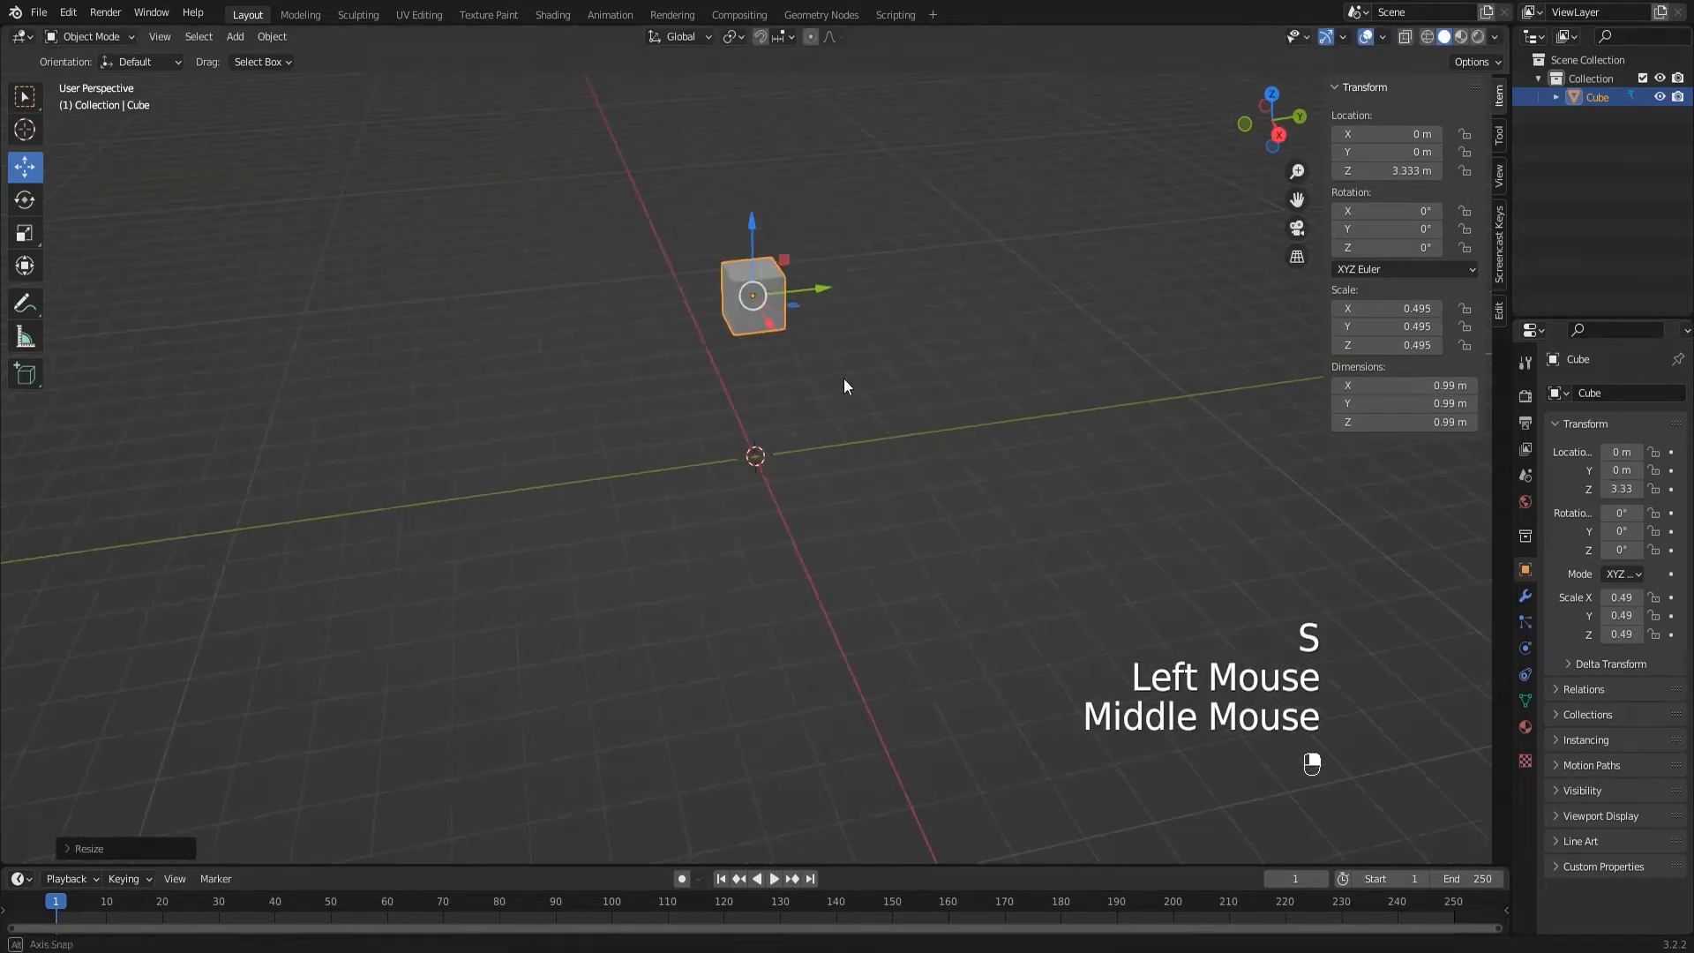
scroll(809, 276, up, 2)
scroll(894, 326, down, 1)
middle_drag(809, 276, 906, 317)
scroll(937, 292, up, 2)
scroll(949, 420, up, 1)
scroll(949, 420, down, 1)
middle_drag(791, 314, 716, 259)
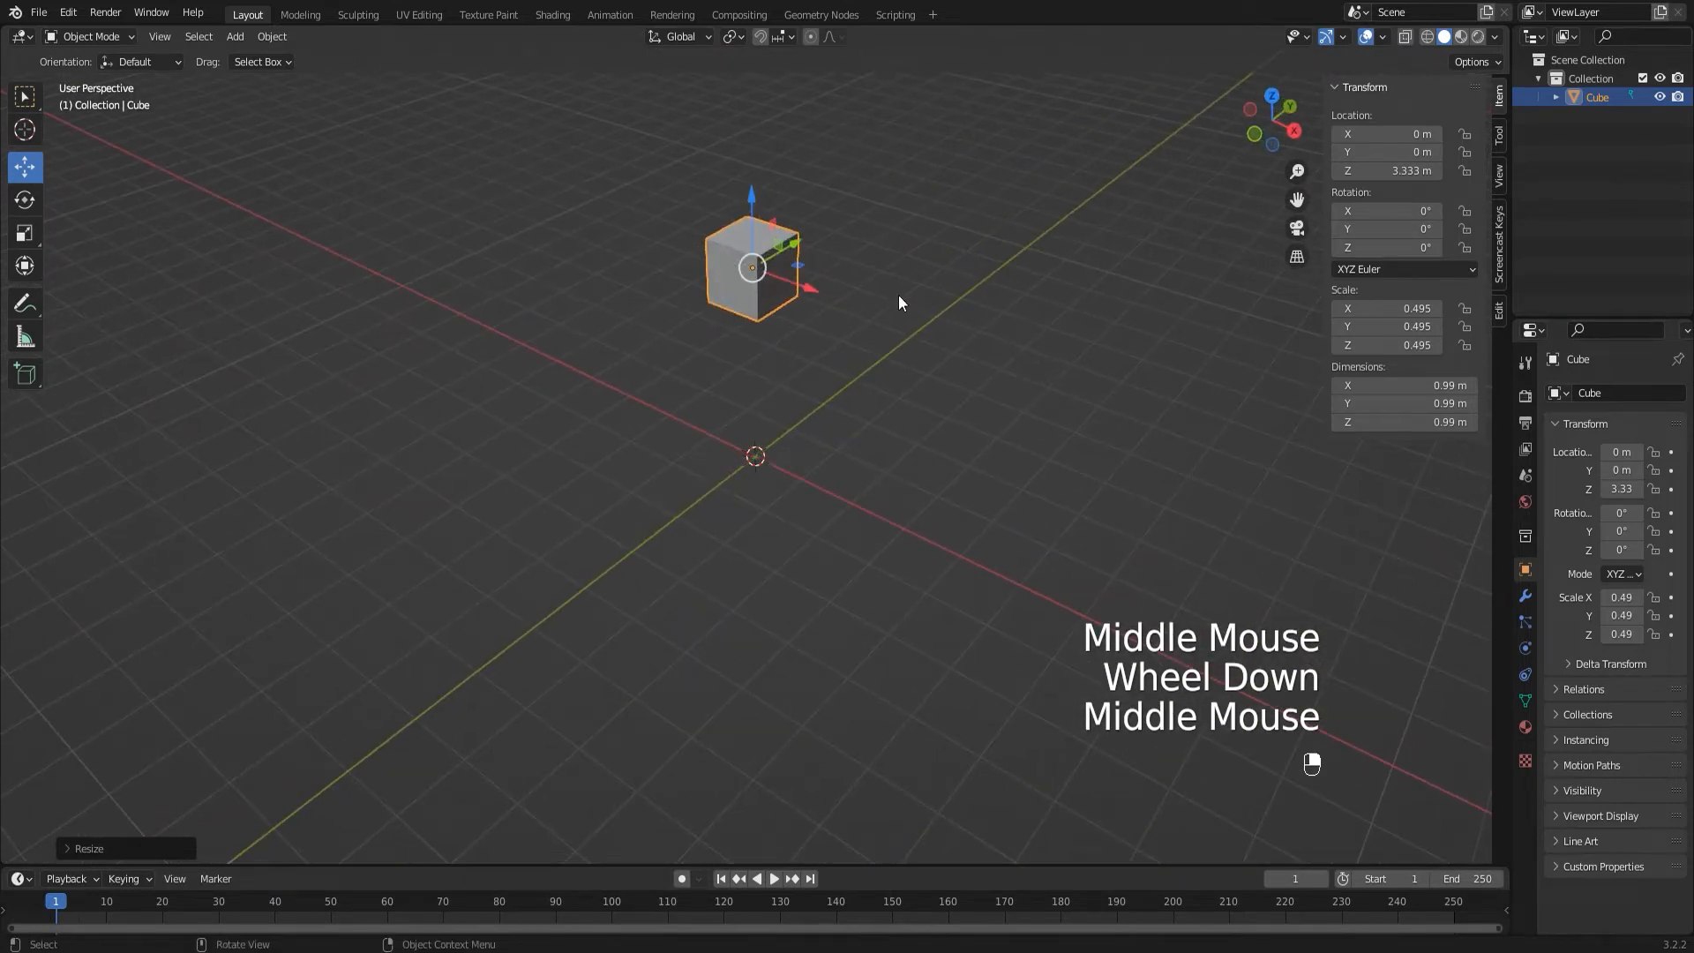
- Raise the cube further above the grid, to a Z location of about 5.63 m
click(829, 436)
scroll(880, 572, down, 2)
middle_drag(881, 572, 955, 422)
click(747, 357)
drag(757, 281, 776, 214)
click(838, 353)
middle_drag(838, 352, 922, 465)
scroll(853, 388, up, 2)
middle_drag(853, 388, 760, 288)
scroll(691, 420, down, 1)
scroll(855, 367, down, 1)
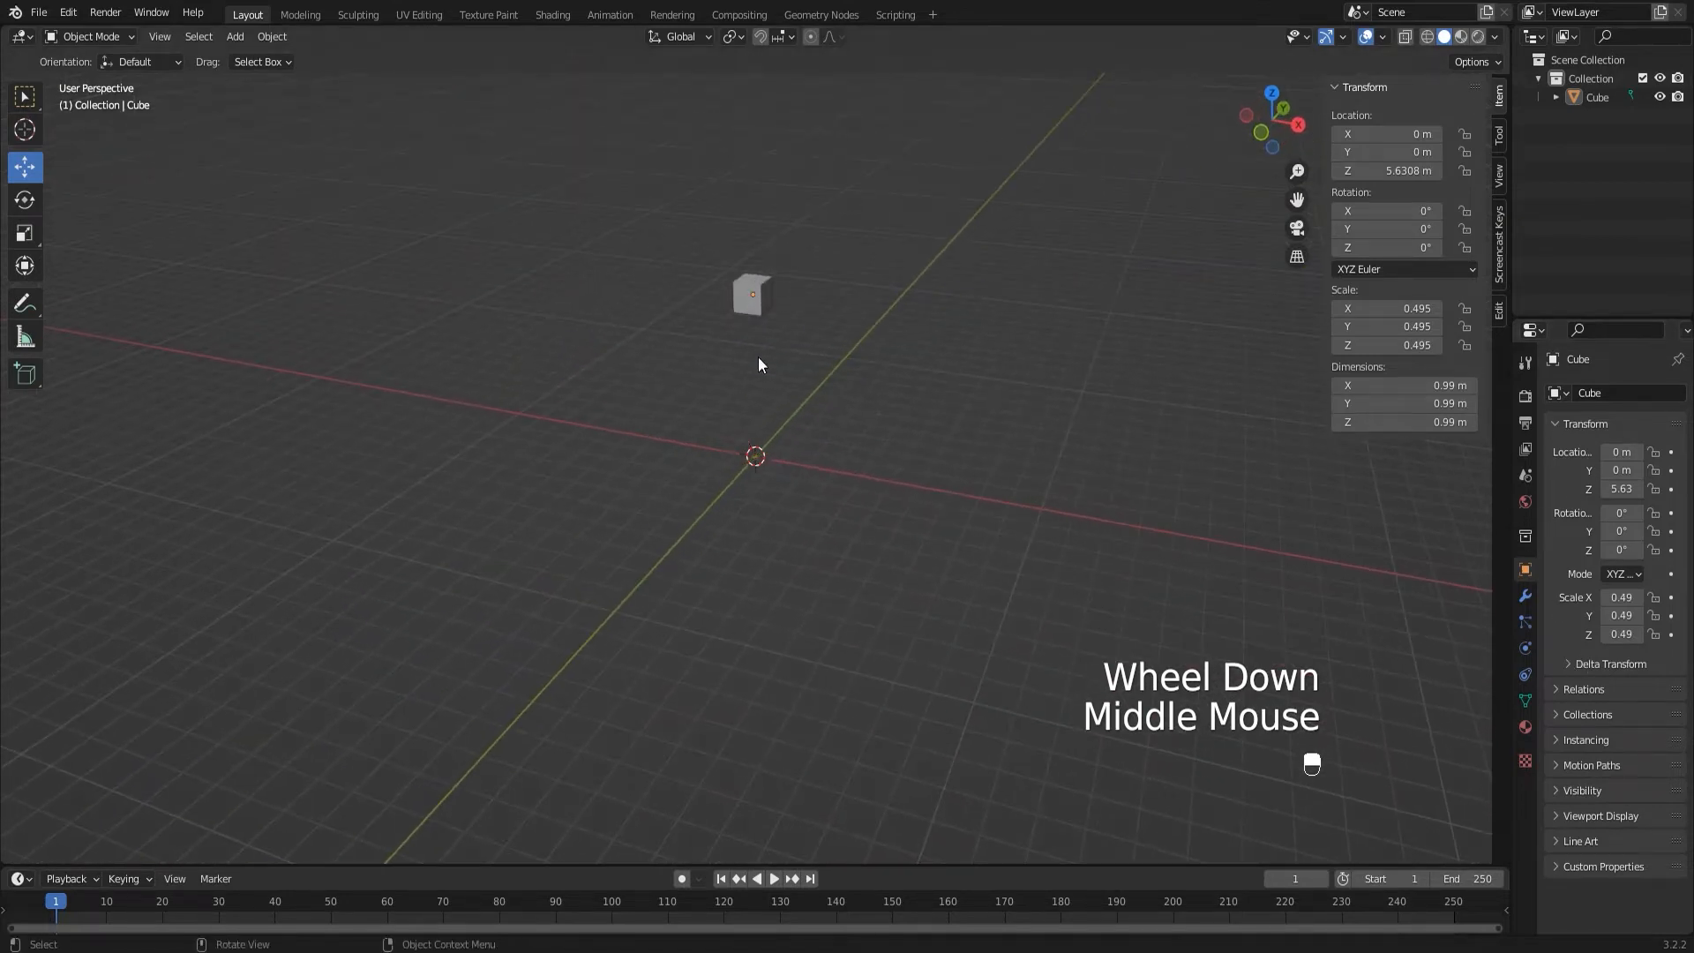
- Widen the physics settings area and add Rigid Body physics to the cube
click(748, 296)
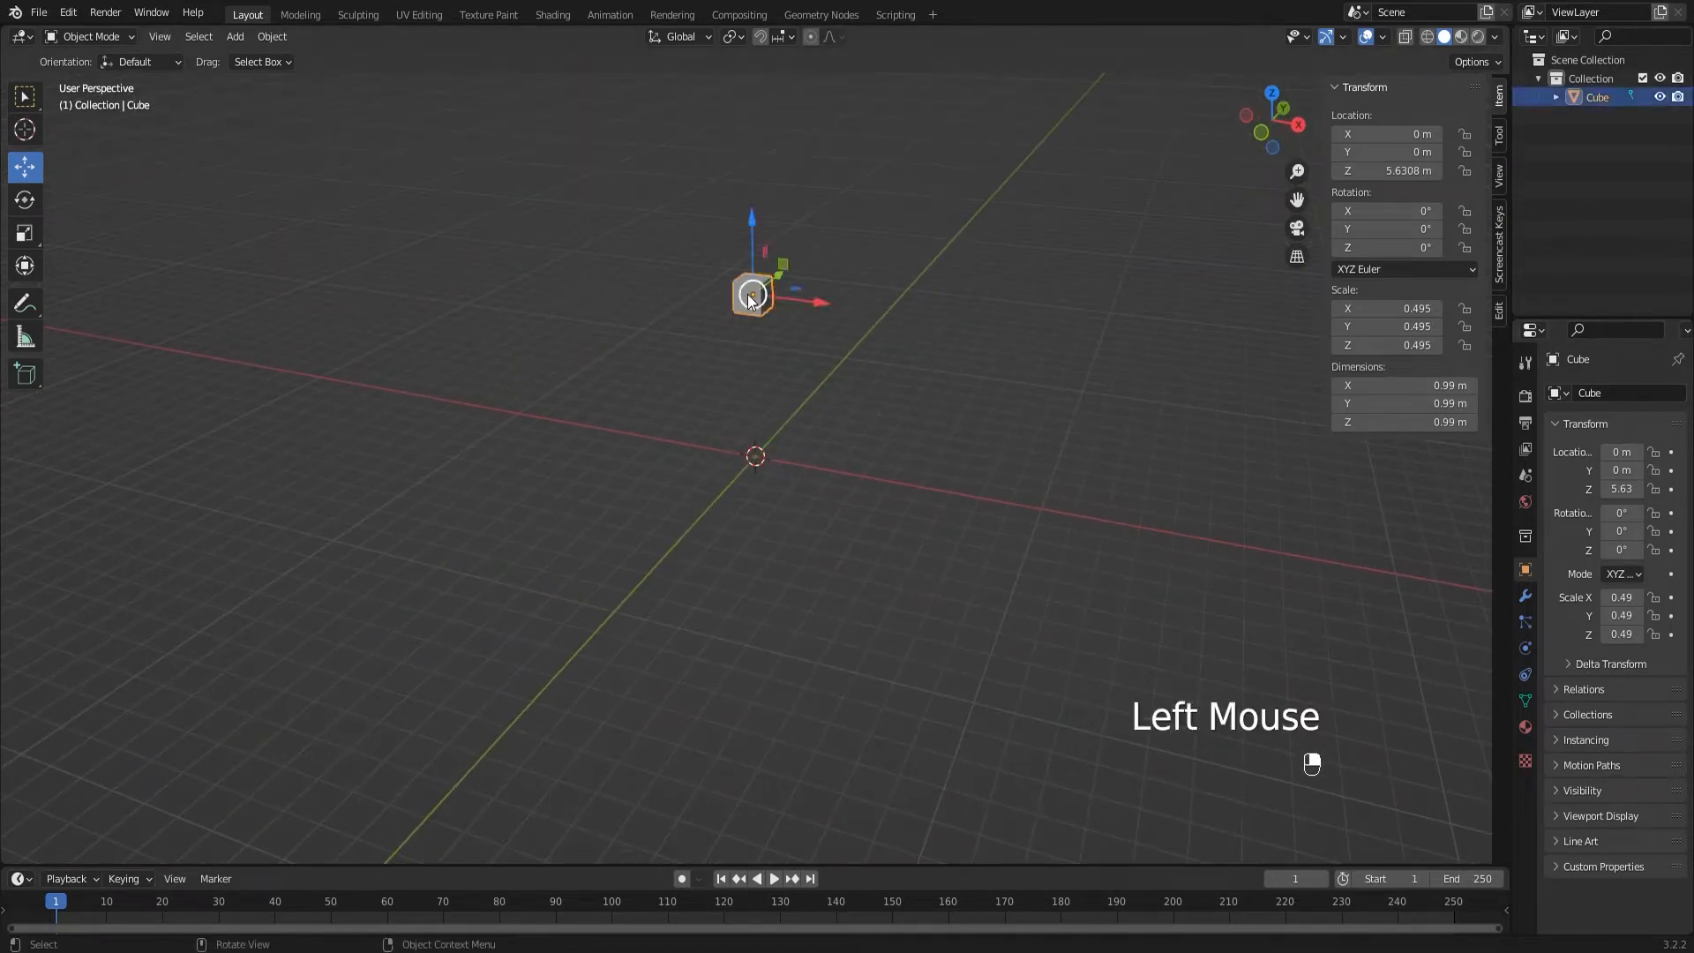
click(1519, 649)
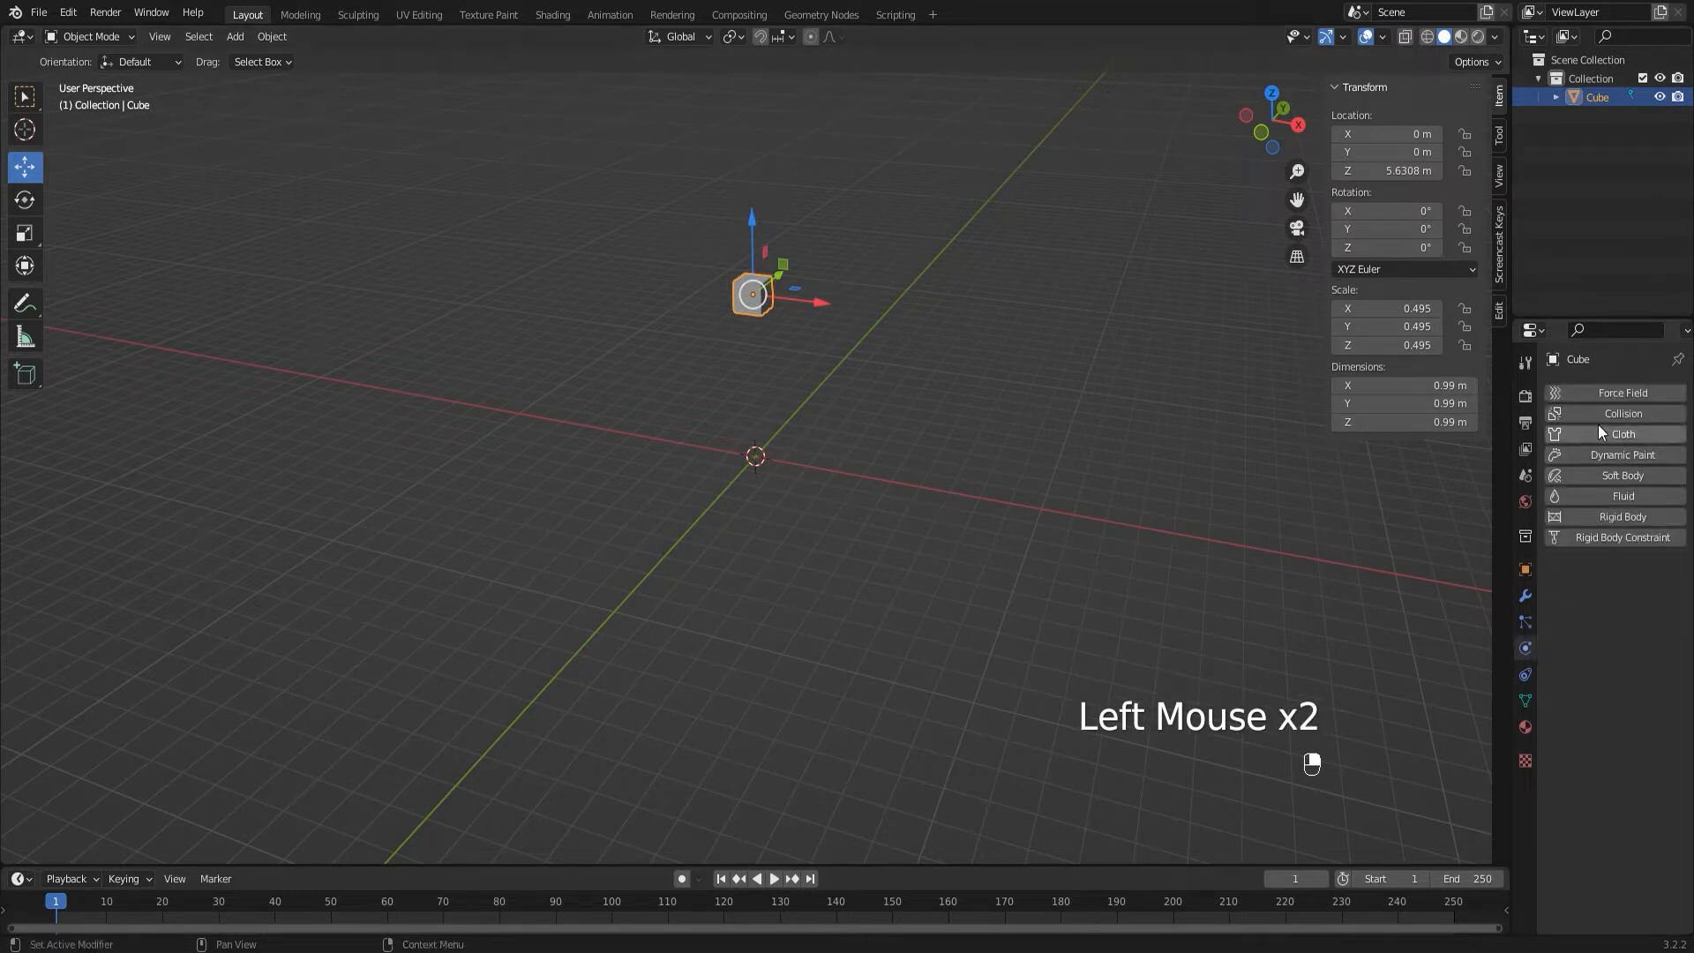
drag(1539, 538, 1401, 563)
click(1627, 435)
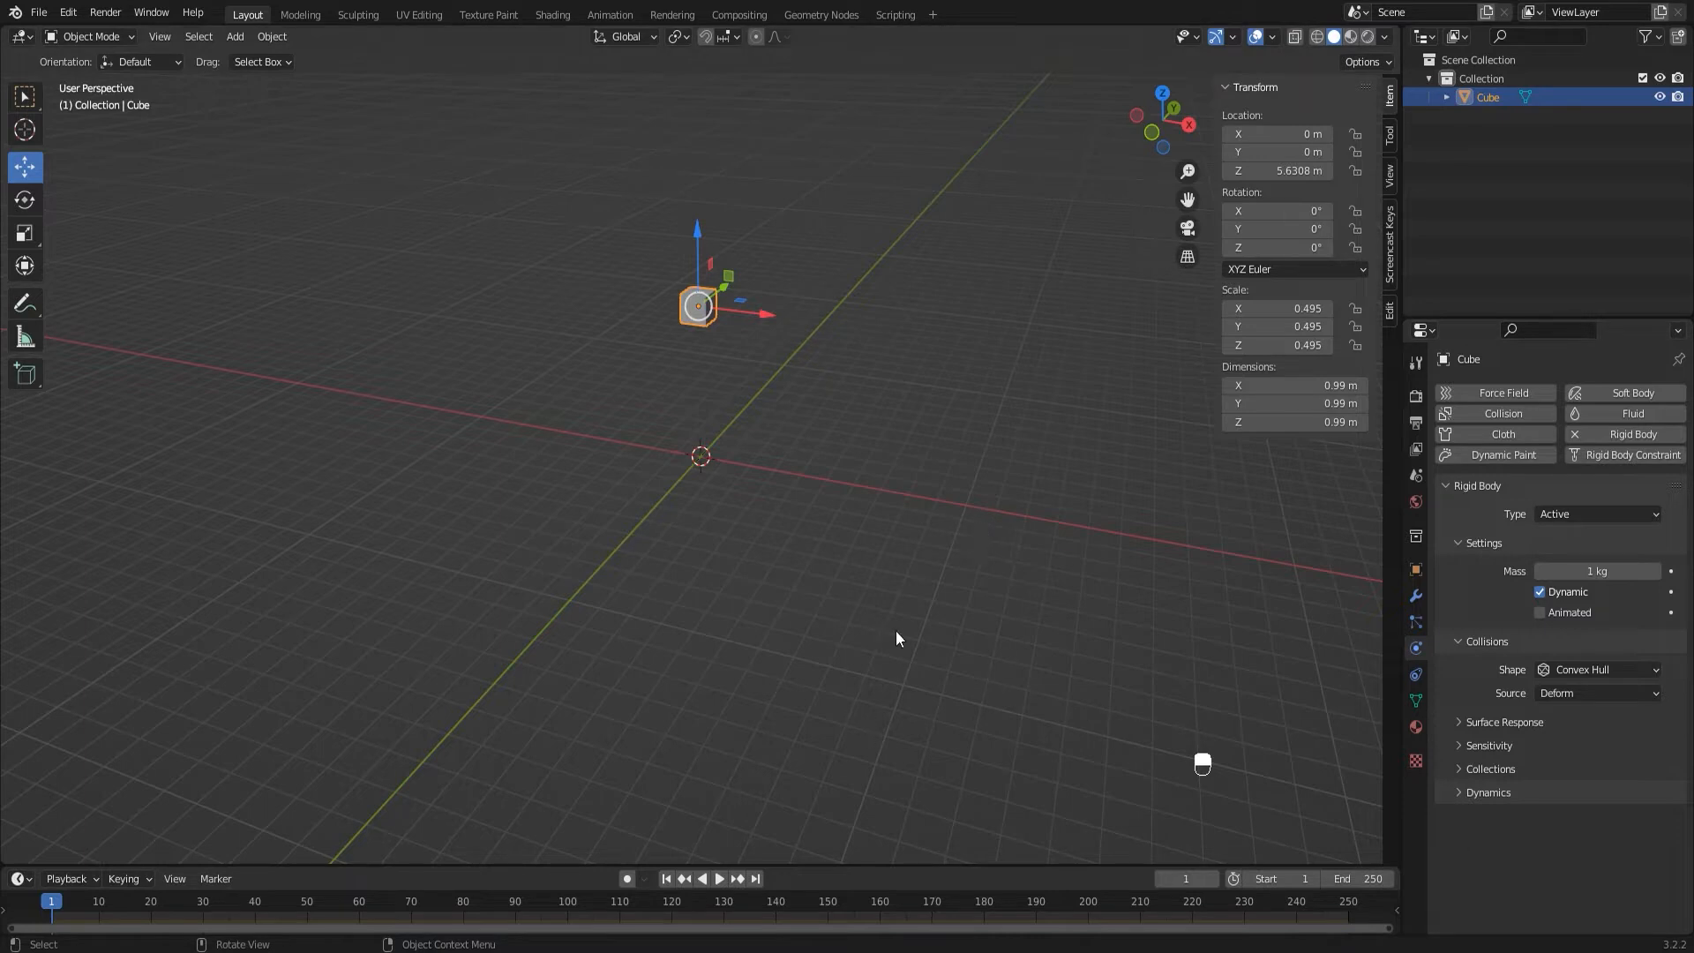
- Play the simulation twice to examine the cube's fall and return to the first frame
key(space)
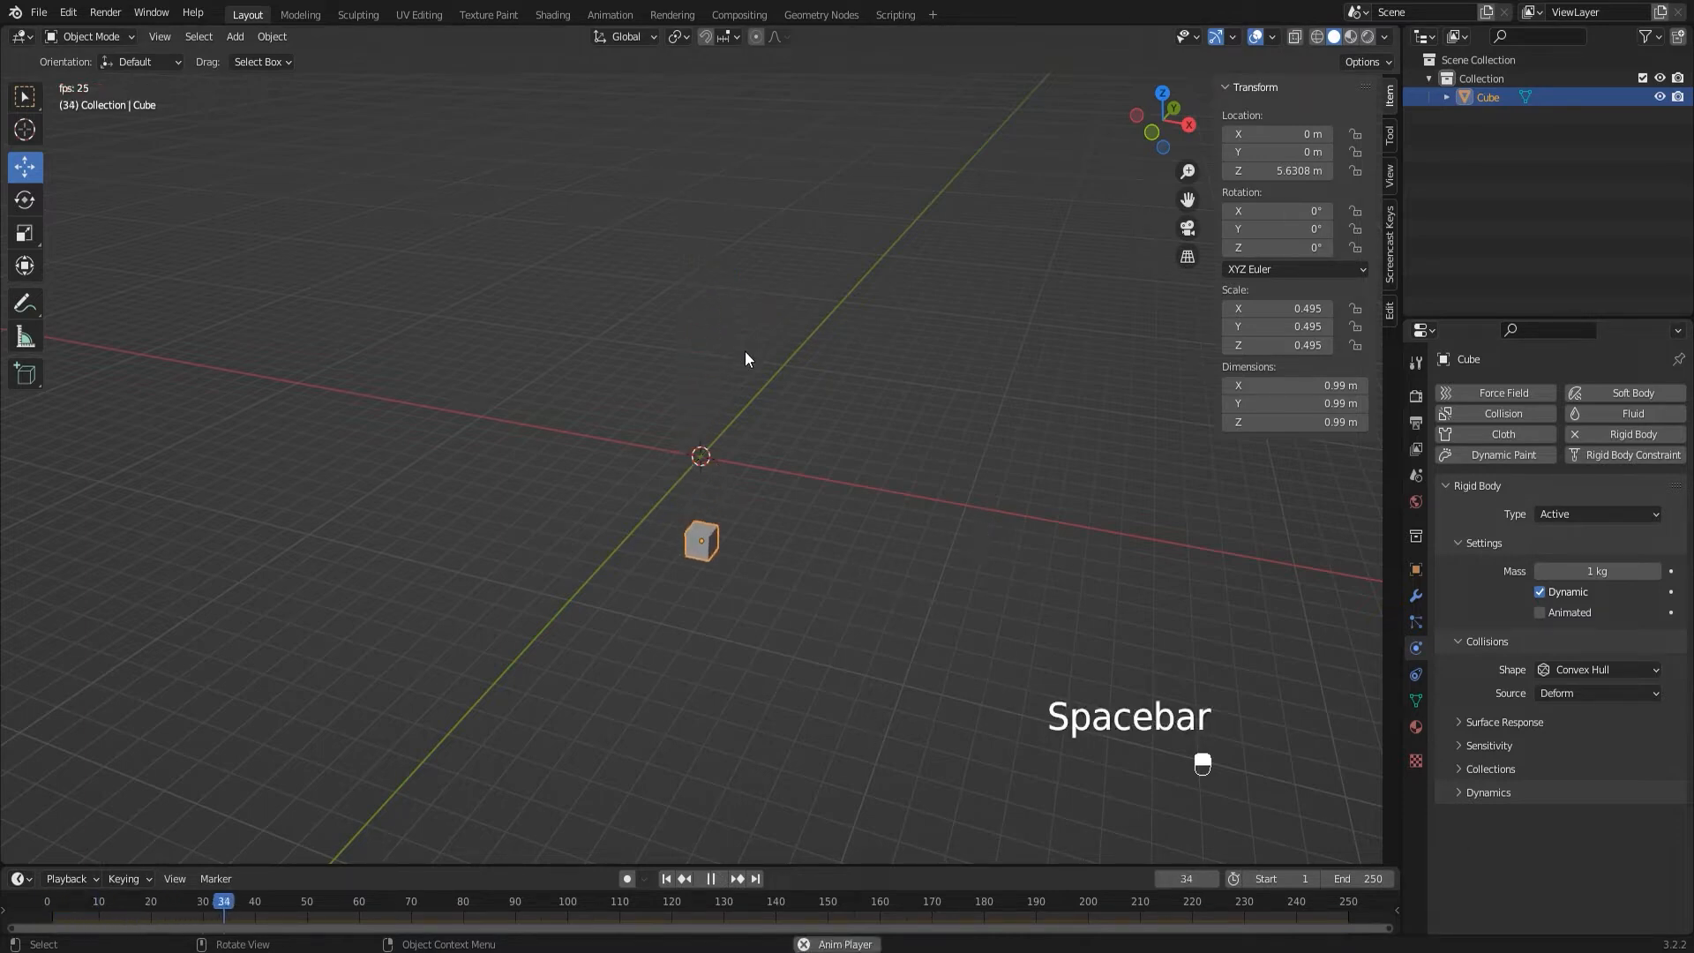
key(space)
click(683, 880)
key(space)
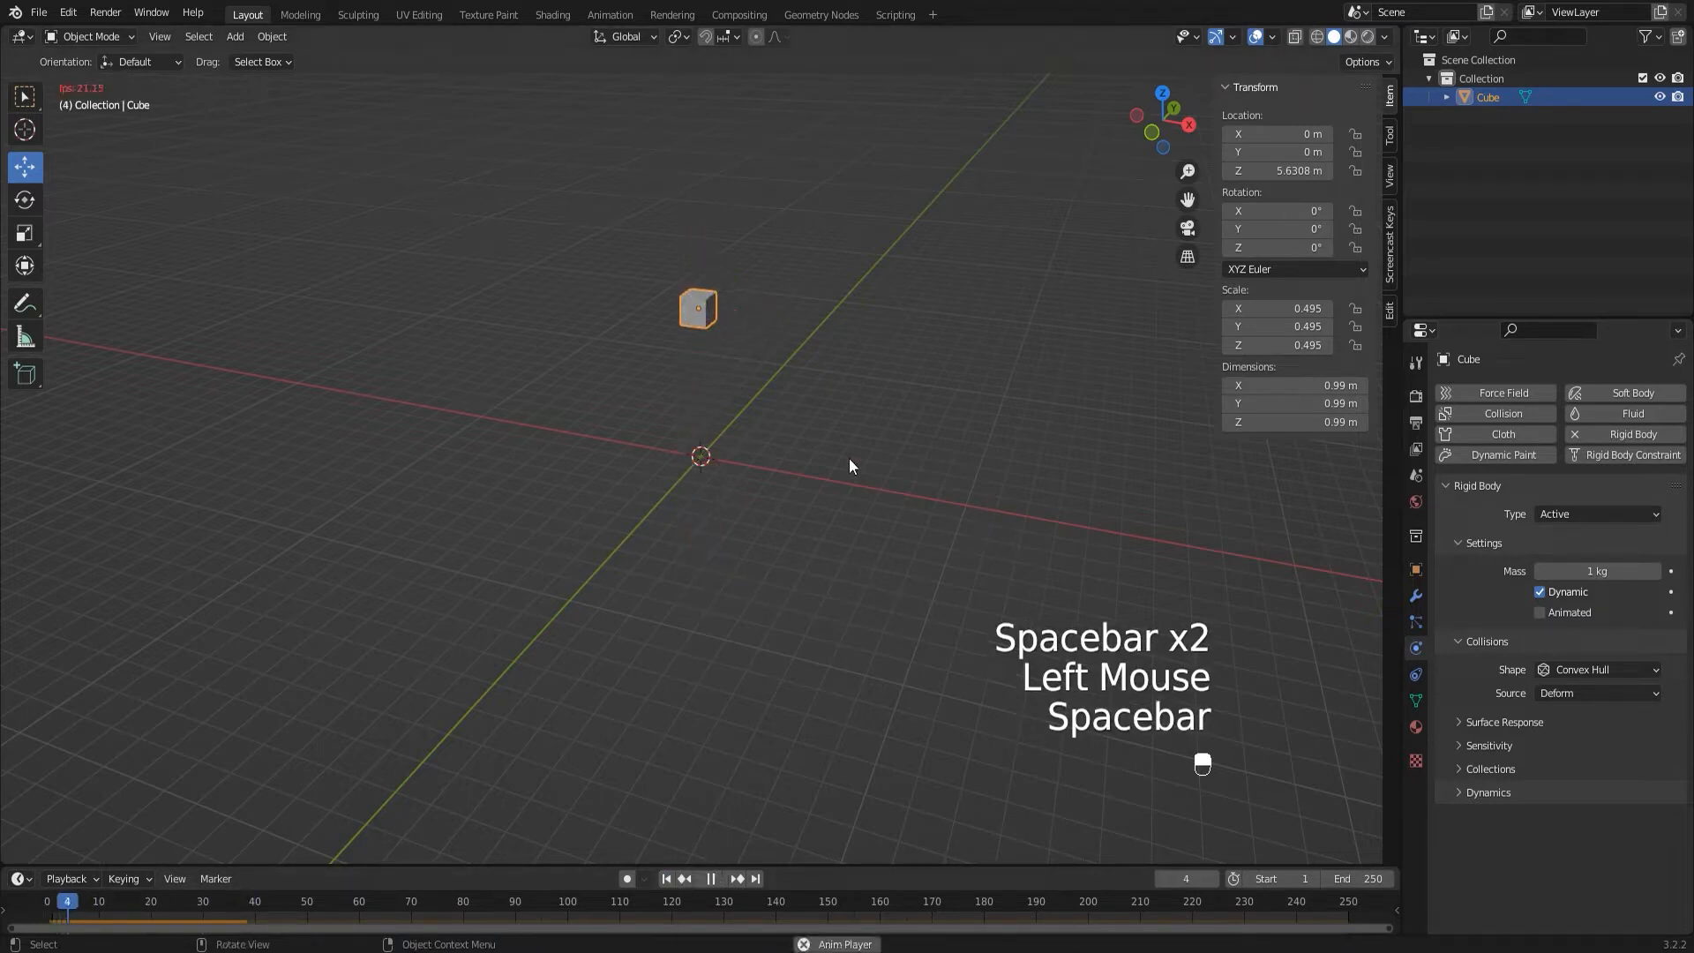
key(space)
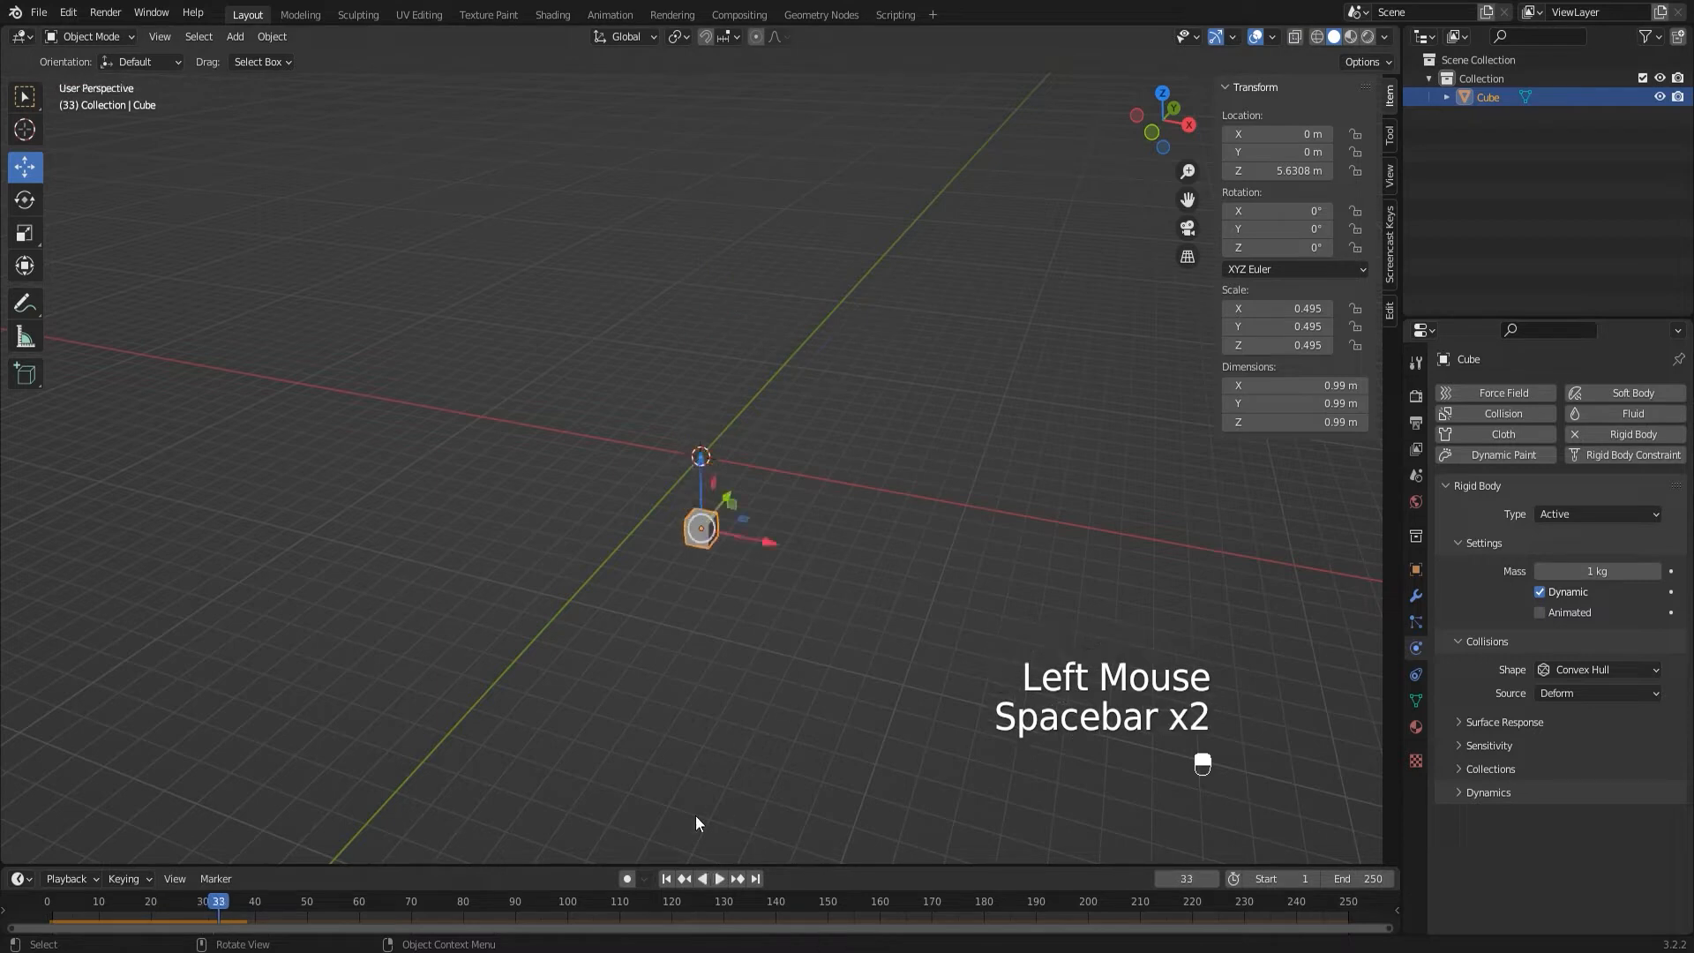
click(666, 879)
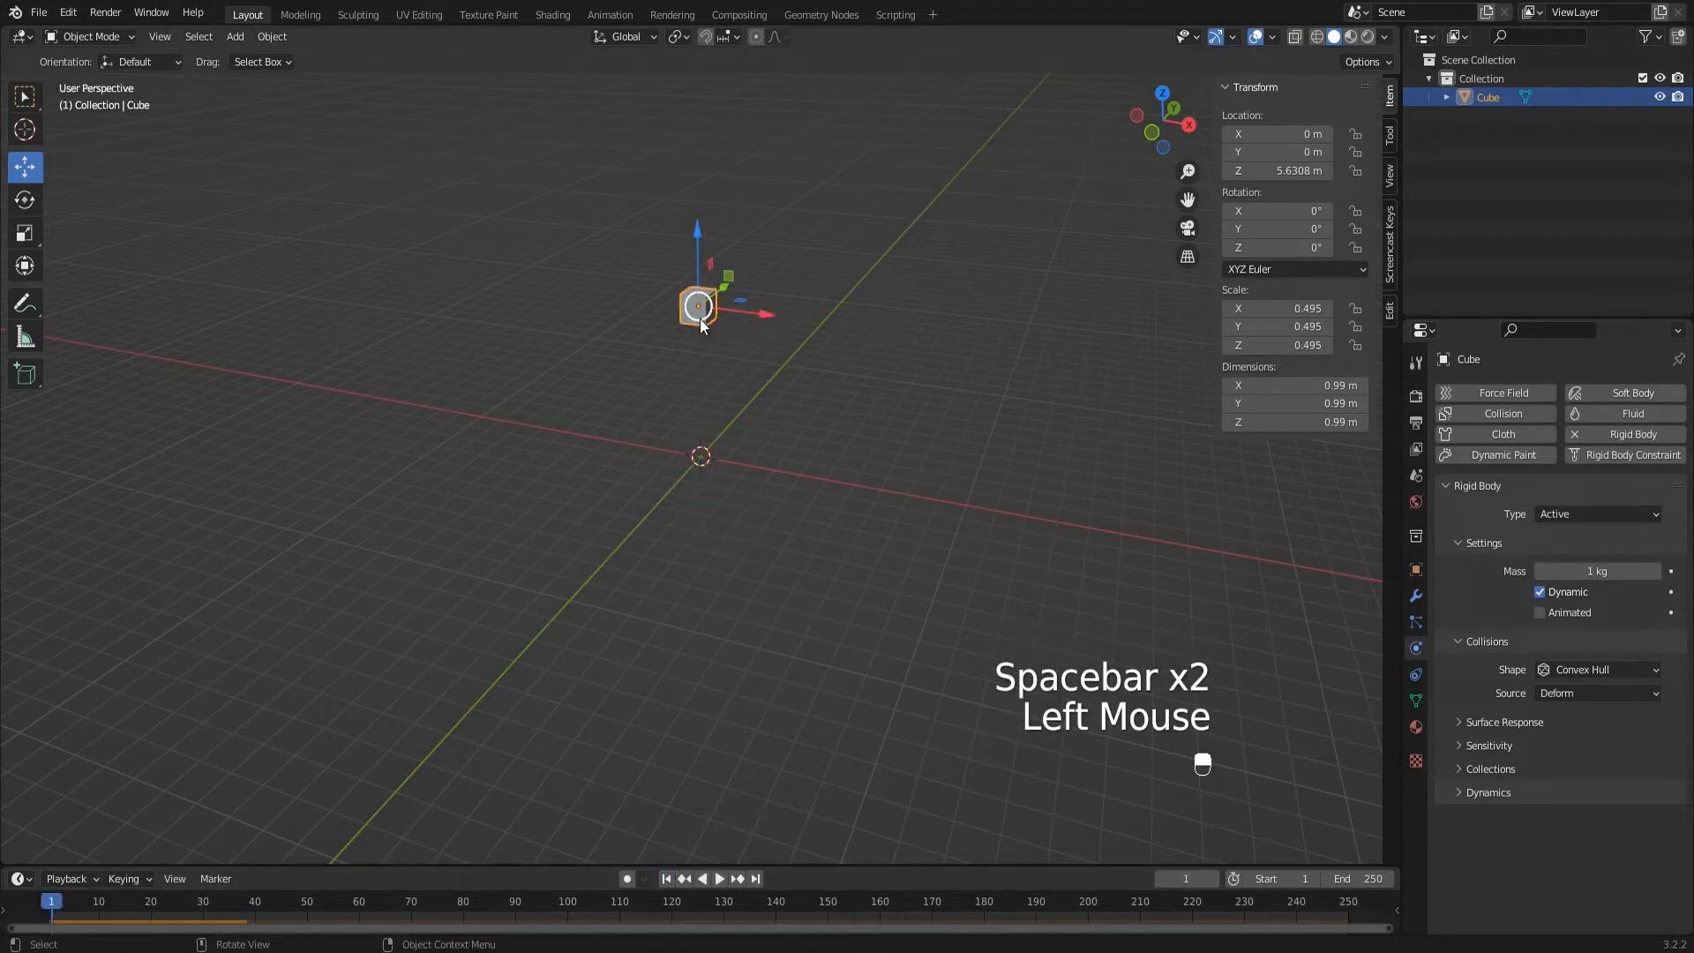
- Add a mesh plane at the origin and scale it uniformly to about 15.6
click(786, 446)
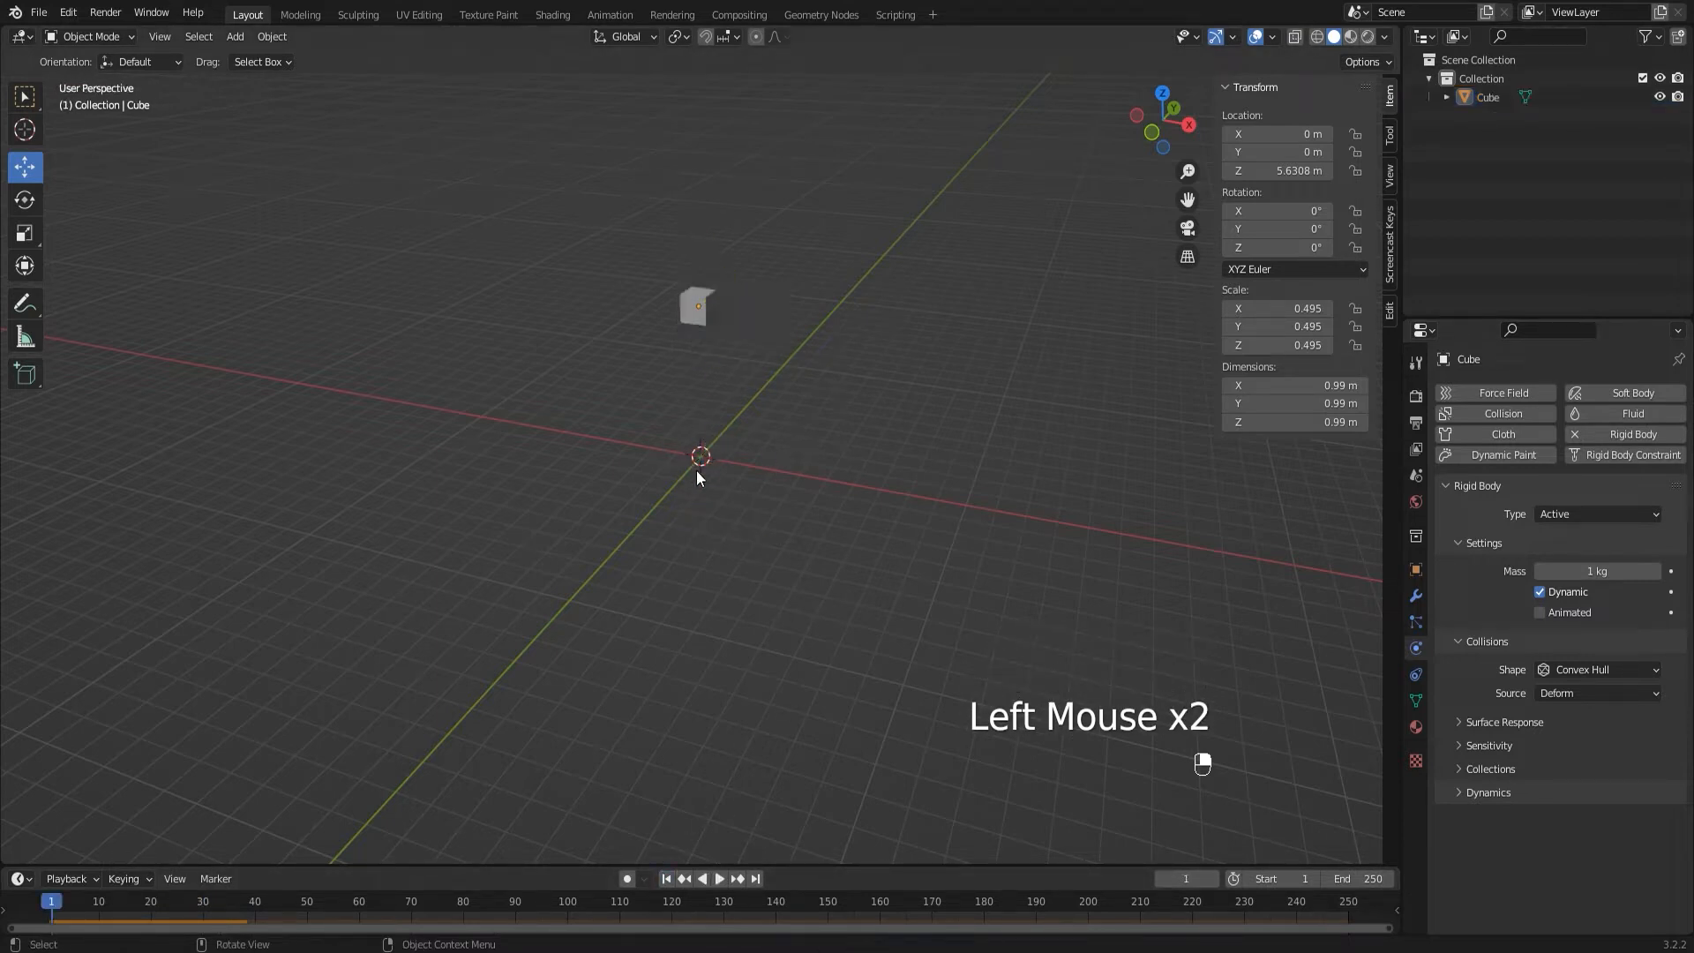
key(shift+a)
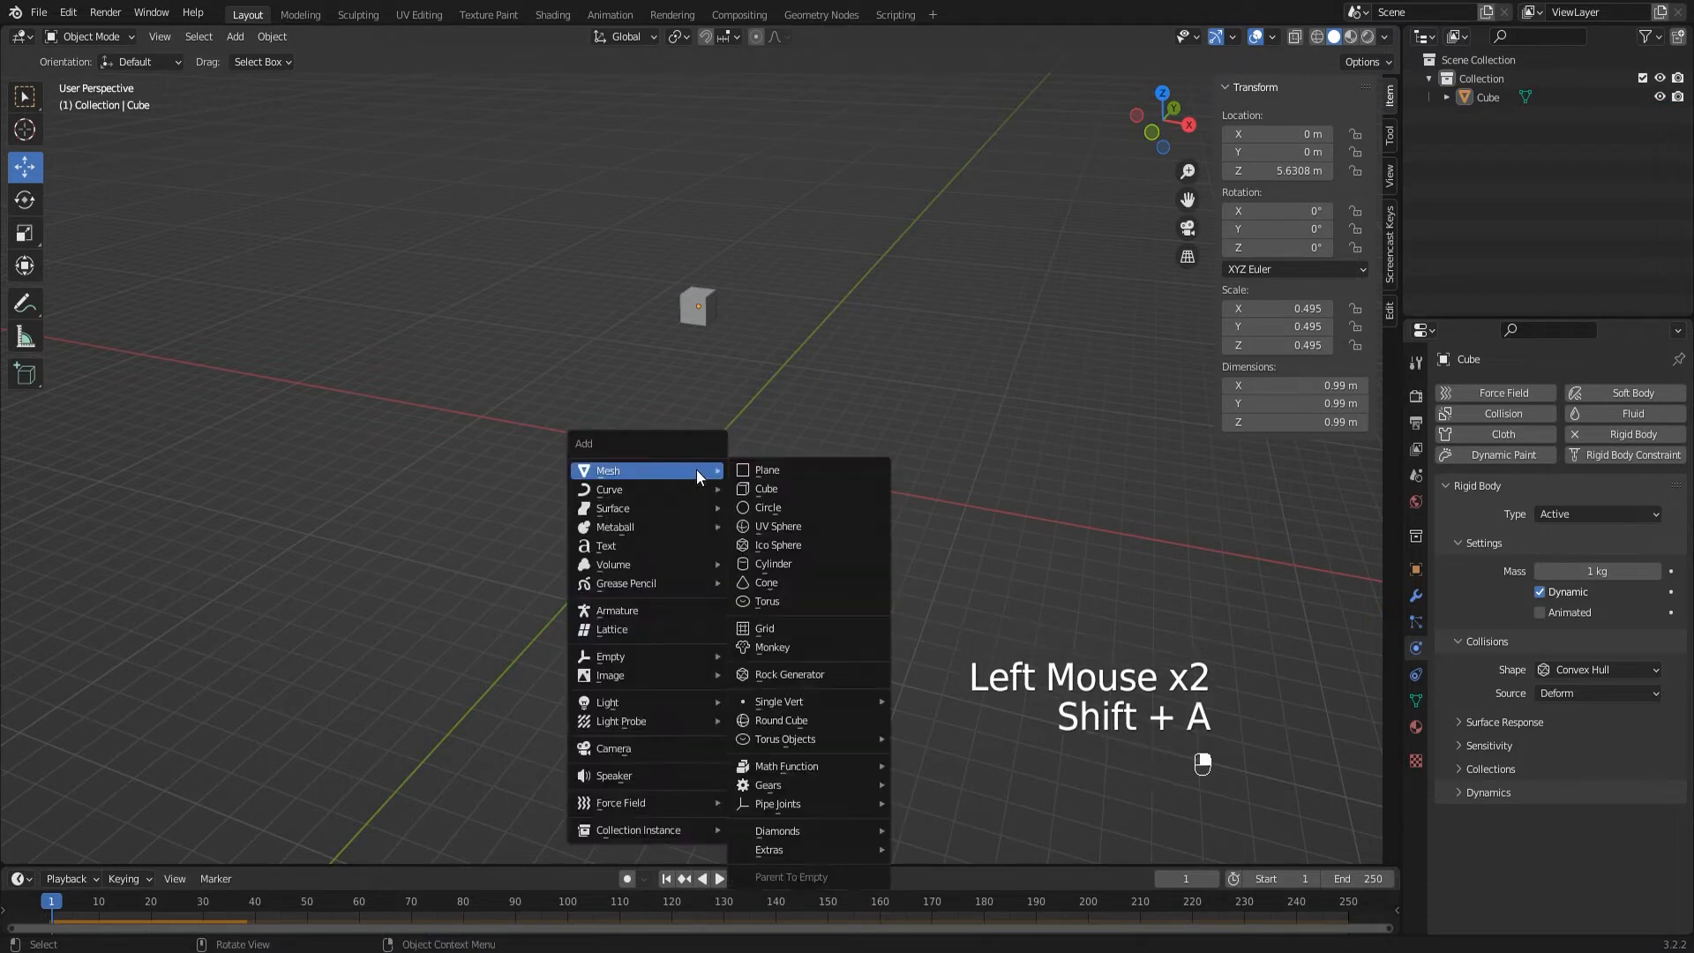
click(812, 469)
key(s)
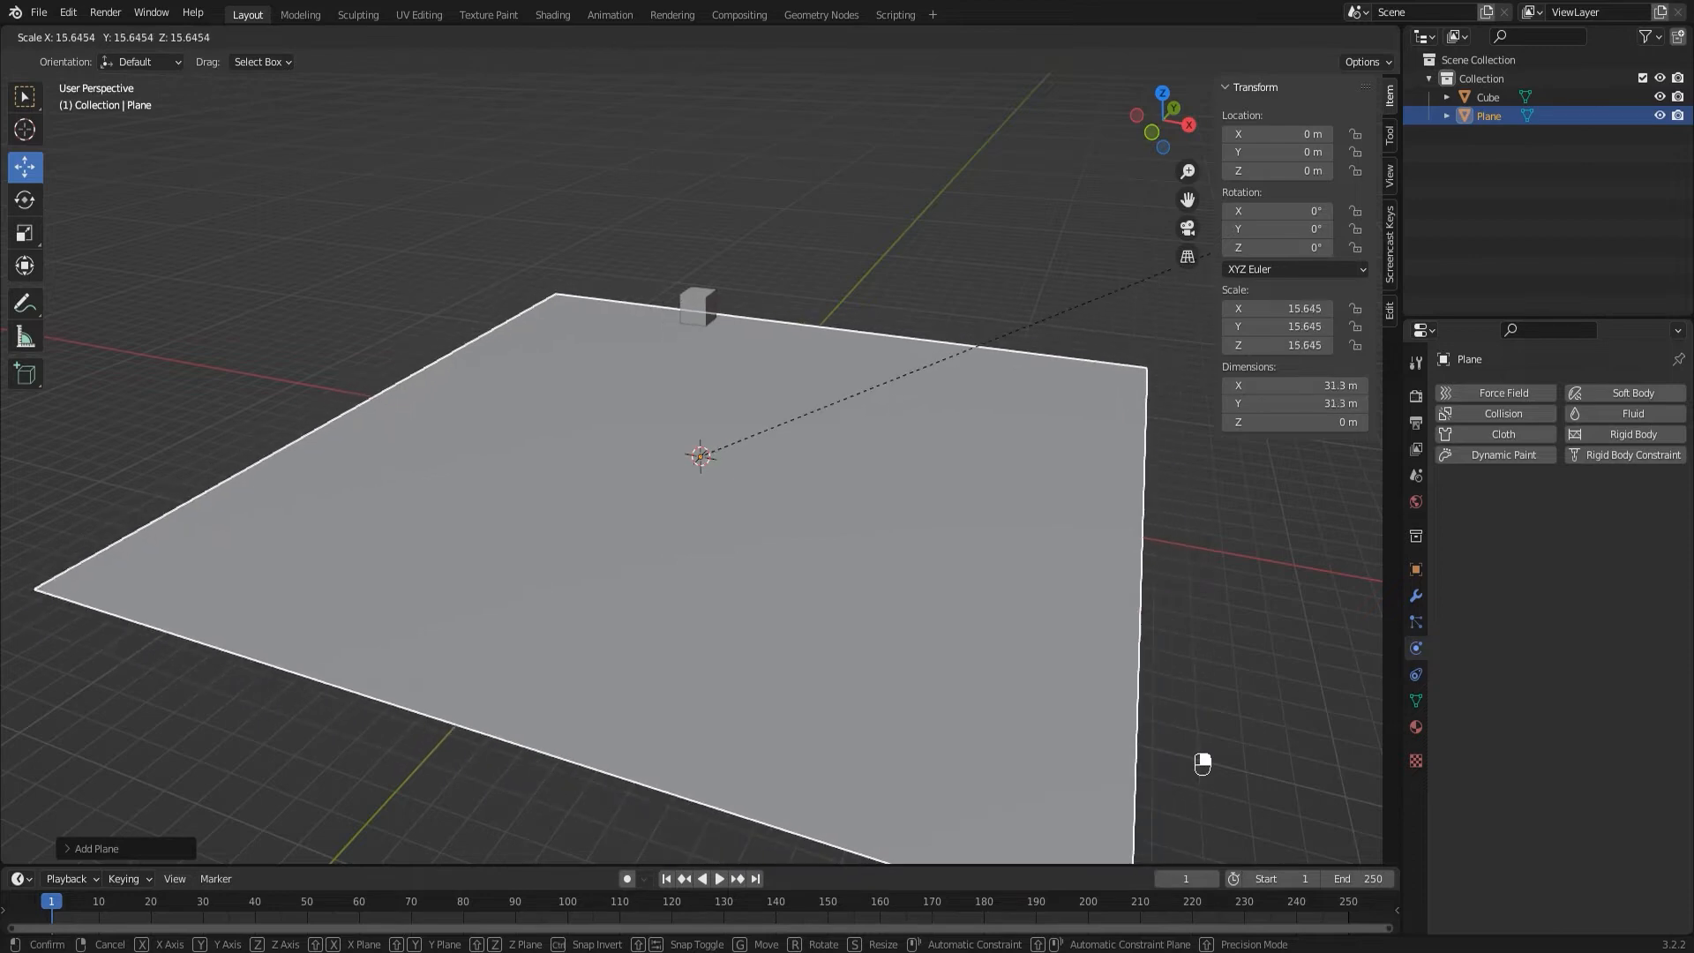
click(1207, 254)
scroll(987, 332, down, 2)
middle_drag(987, 333, 882, 529)
- Narrow the plane along the Y axis to a scale of about 11.9
click(997, 420)
scroll(851, 501, up, 1)
alt+middle_drag(1006, 530, 964, 541)
click(909, 514)
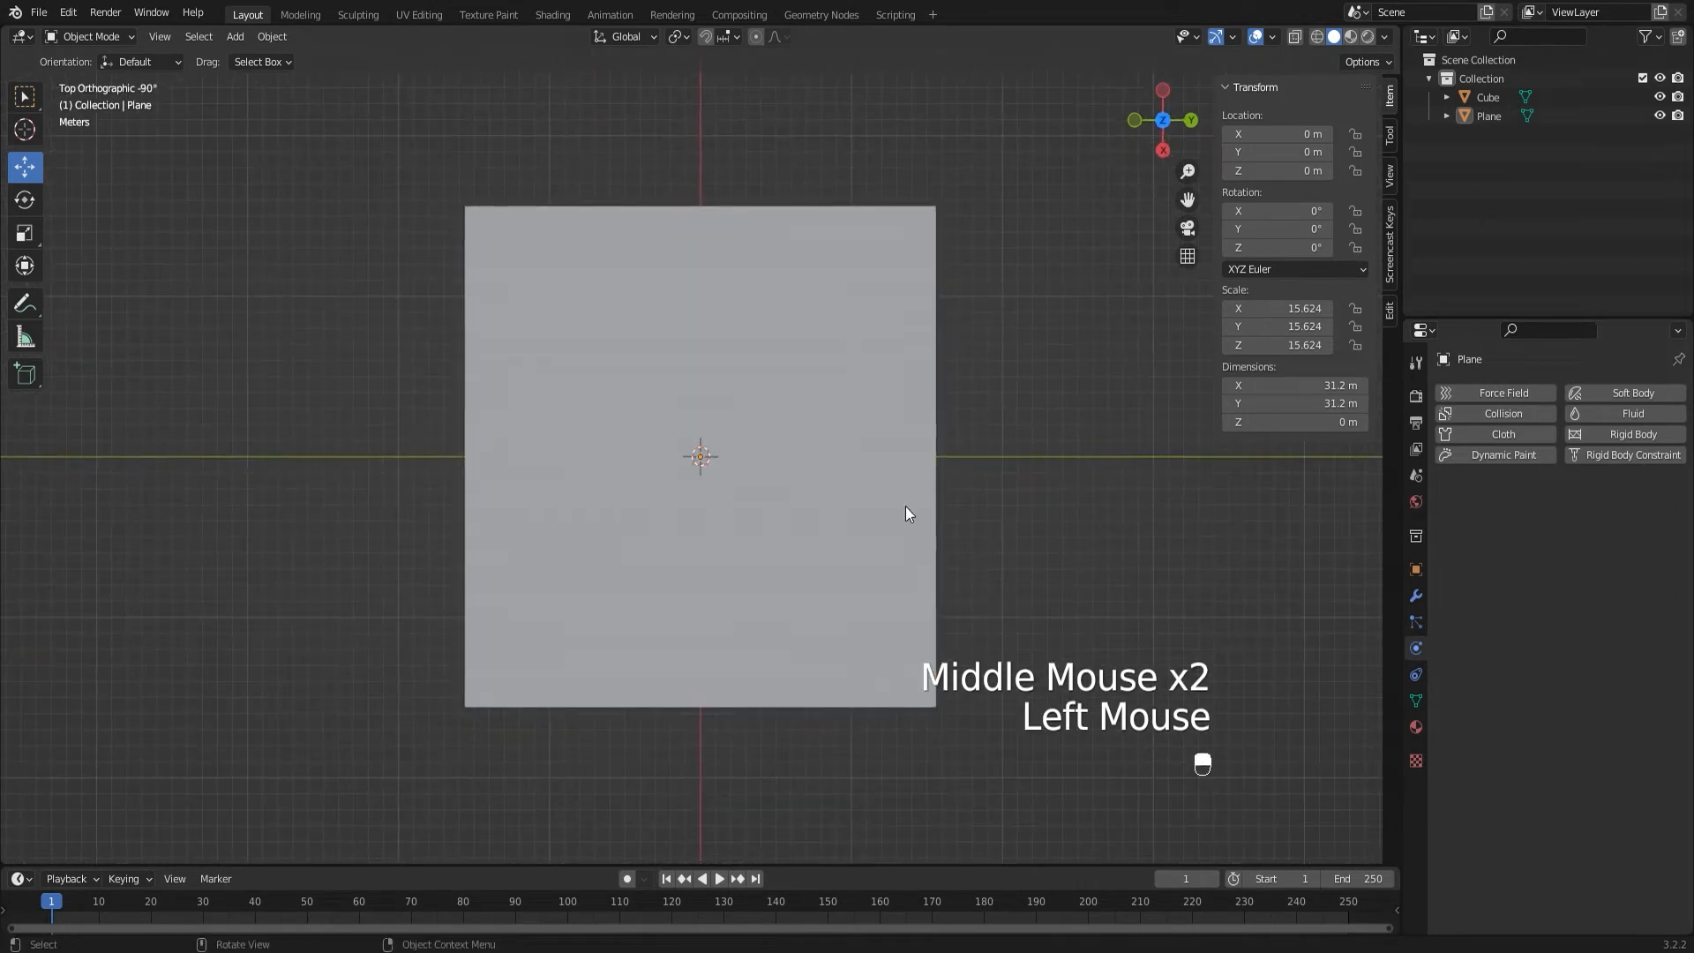
key(s)
key(y)
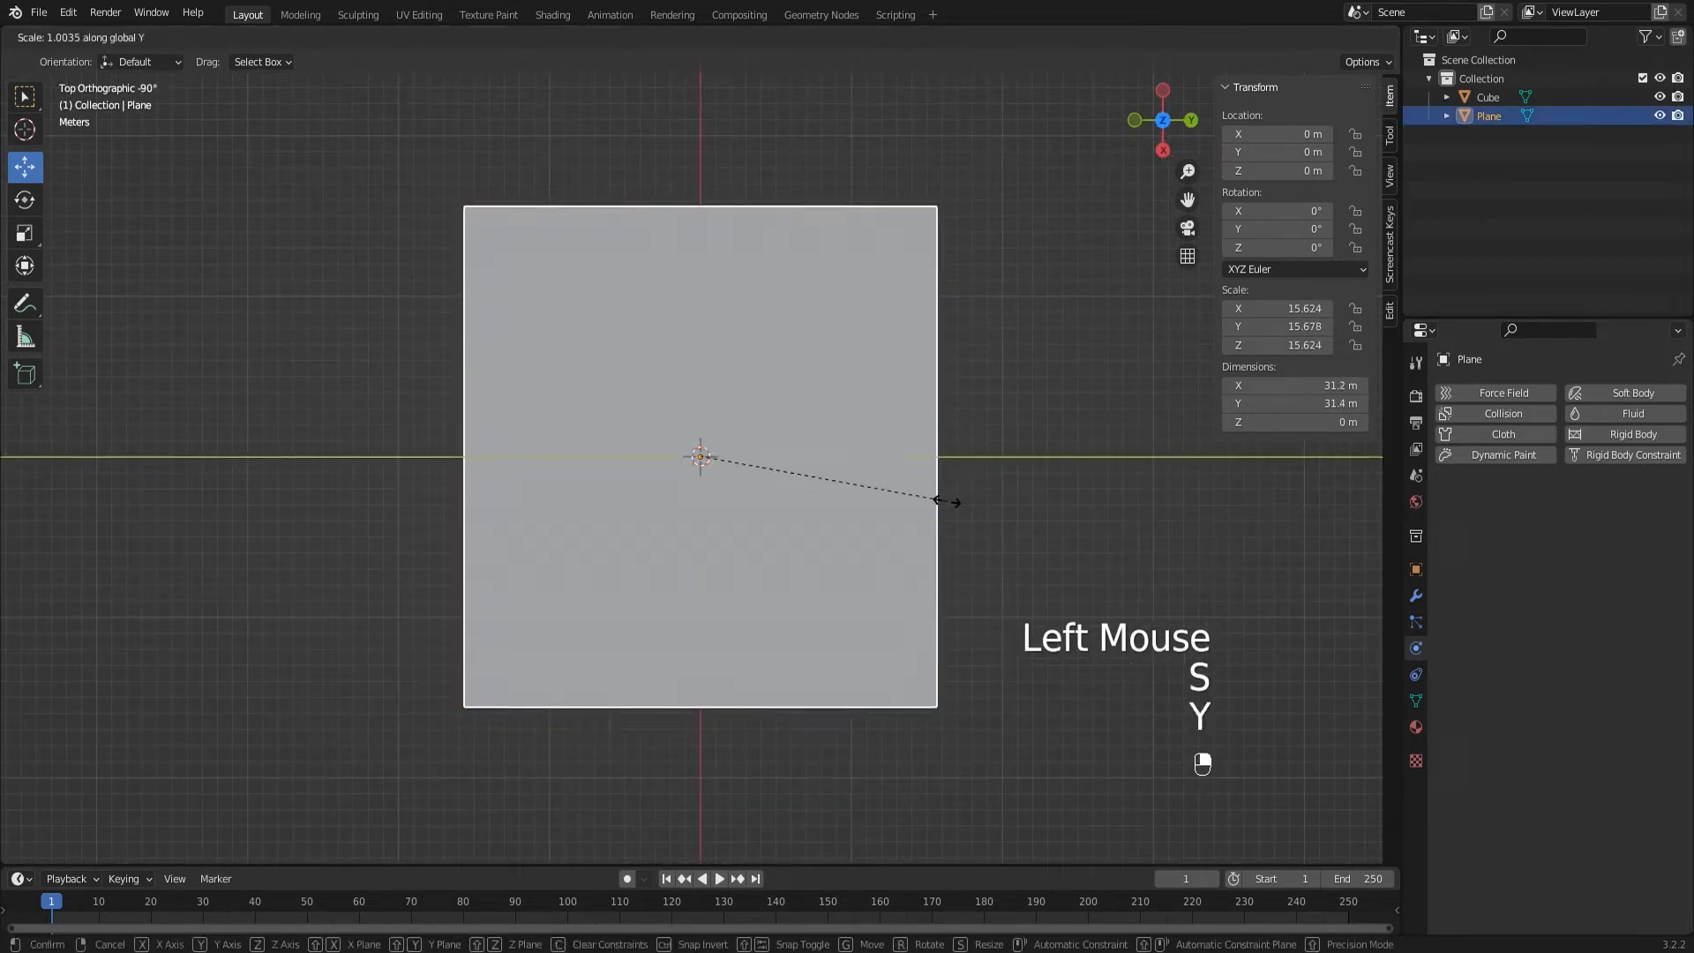
click(887, 493)
click(886, 494)
middle_drag(886, 494, 1004, 473)
- Play the simulation from the first frame and scrub the timeline to examine how the cube meets the plane
click(703, 384)
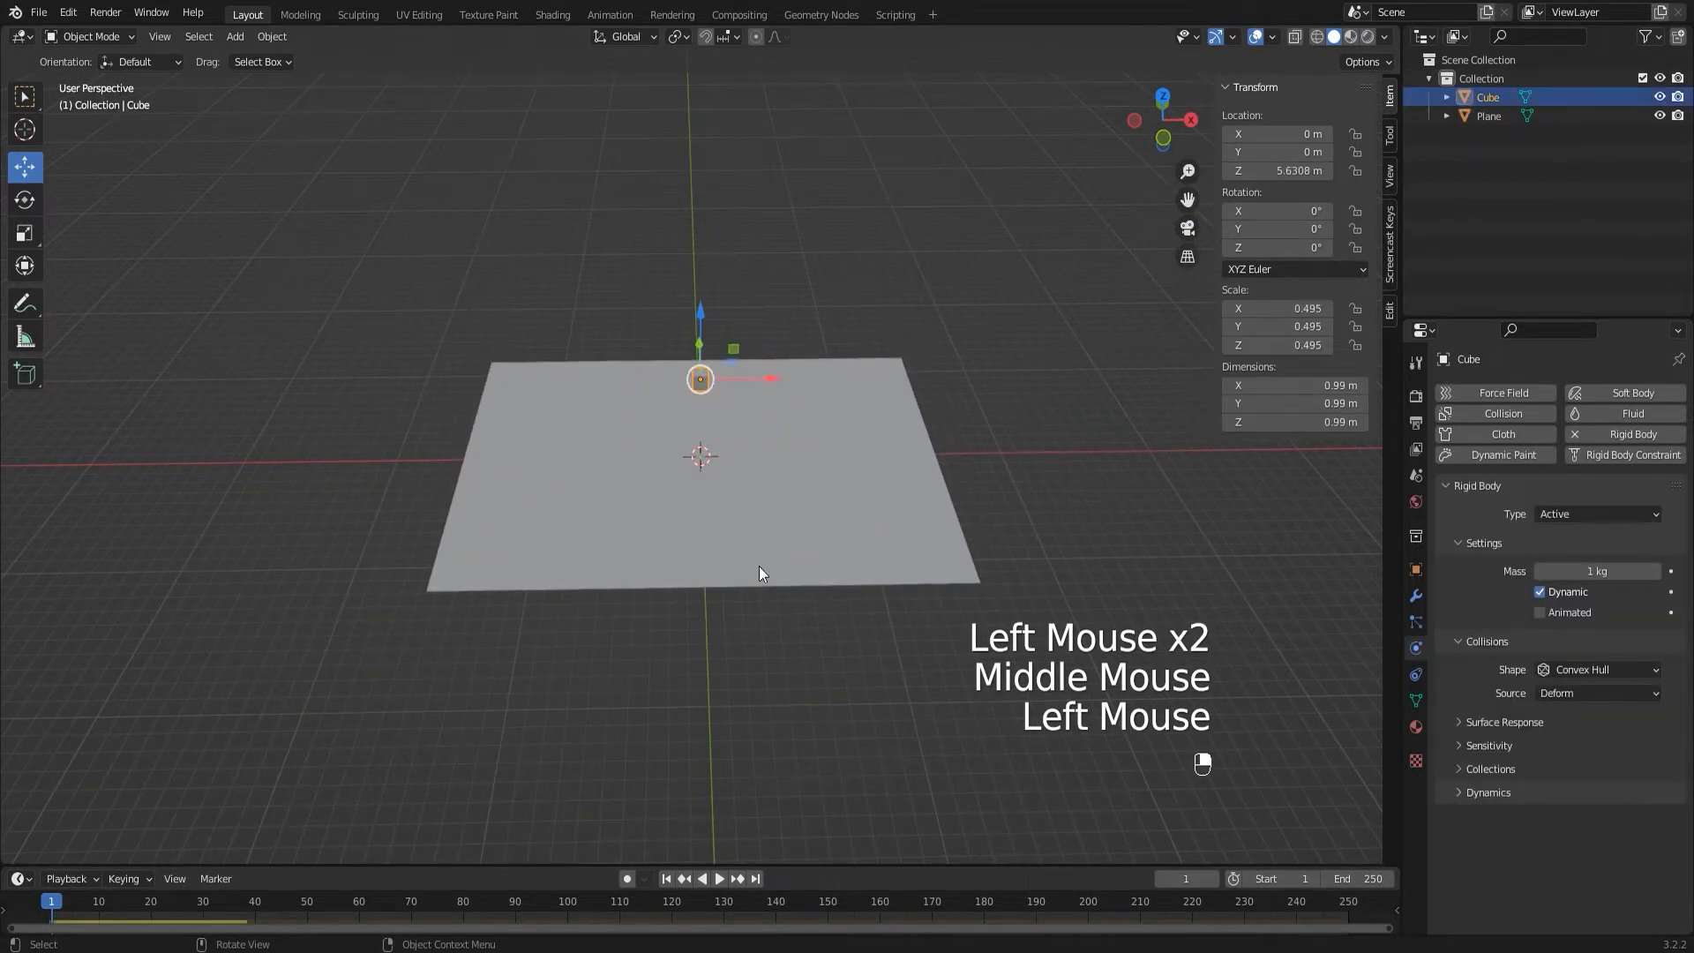
middle_drag(770, 672, 758, 706)
click(666, 878)
key(space)
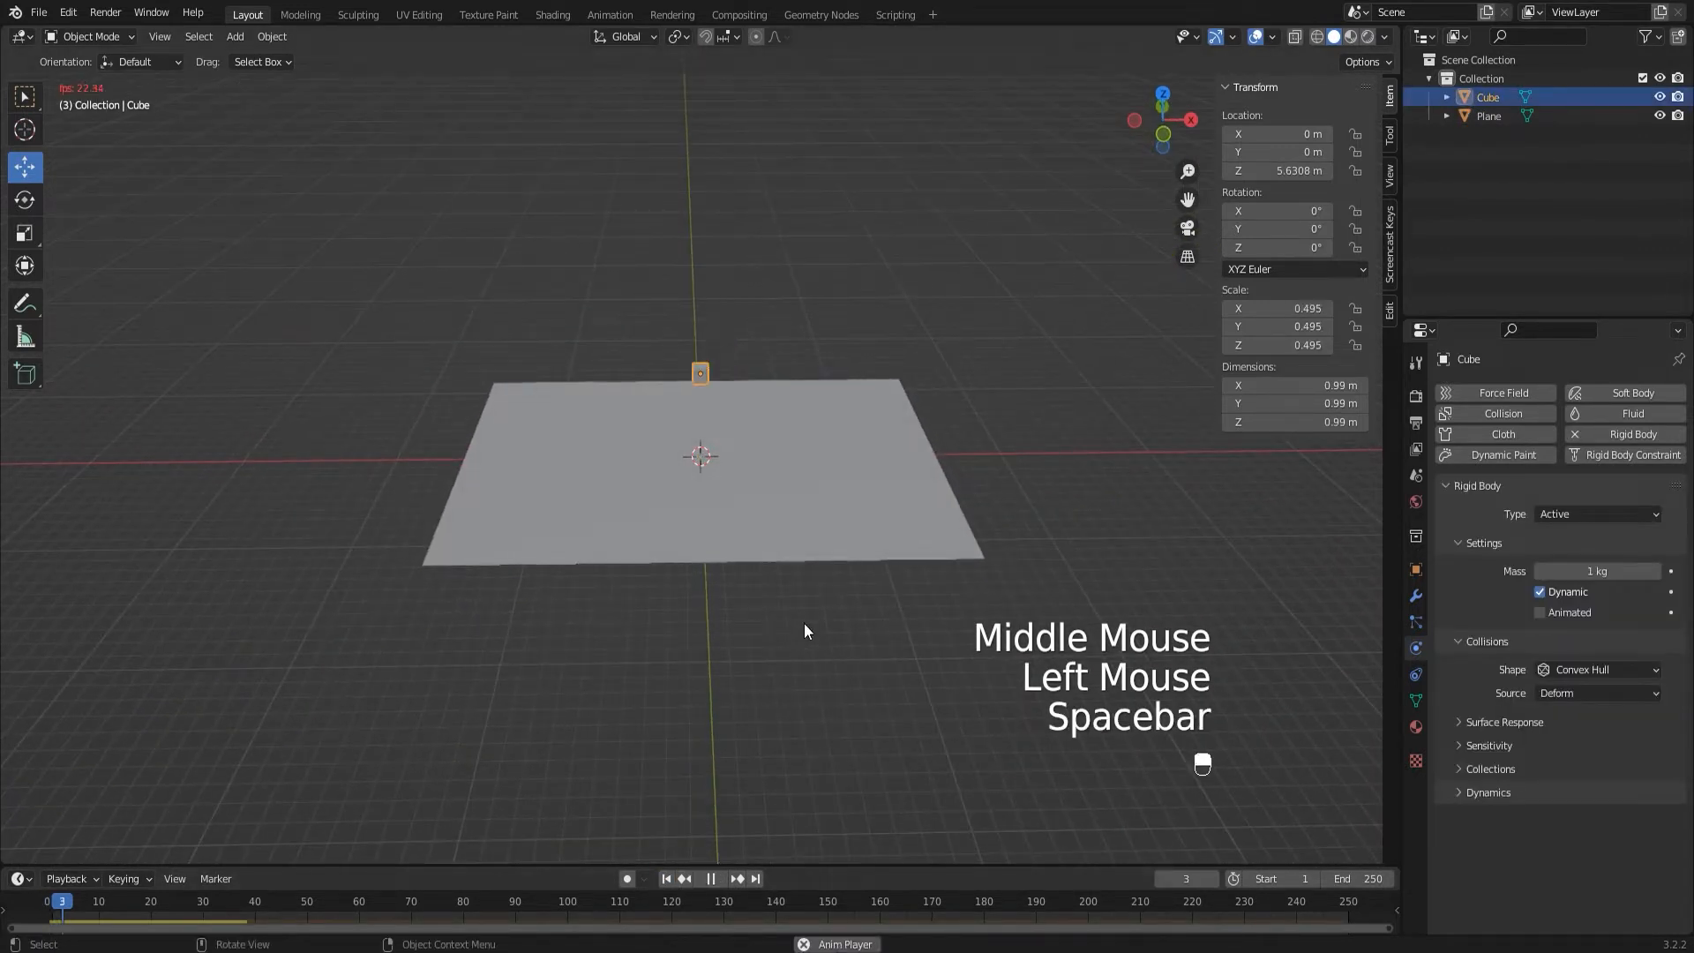
key(space)
mouse_move(806, 634)
middle_down()
mouse_move(809, 603)
mouse_move(804, 617)
middle_up()
click(666, 878)
key(space)
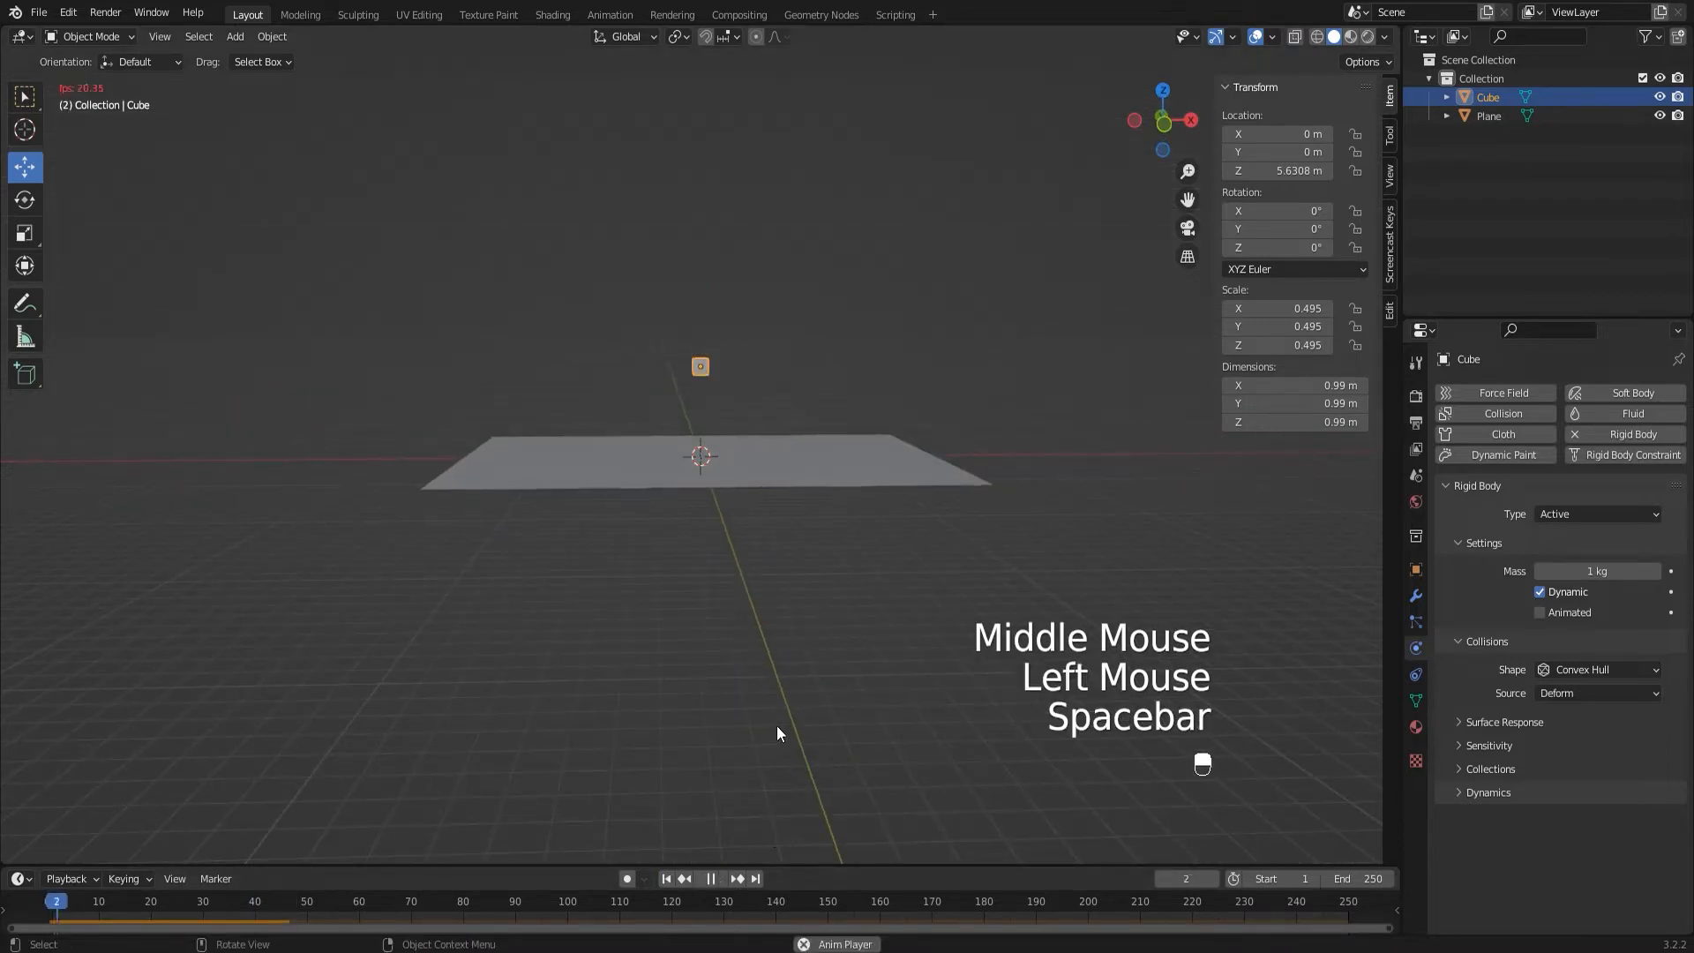
key(space)
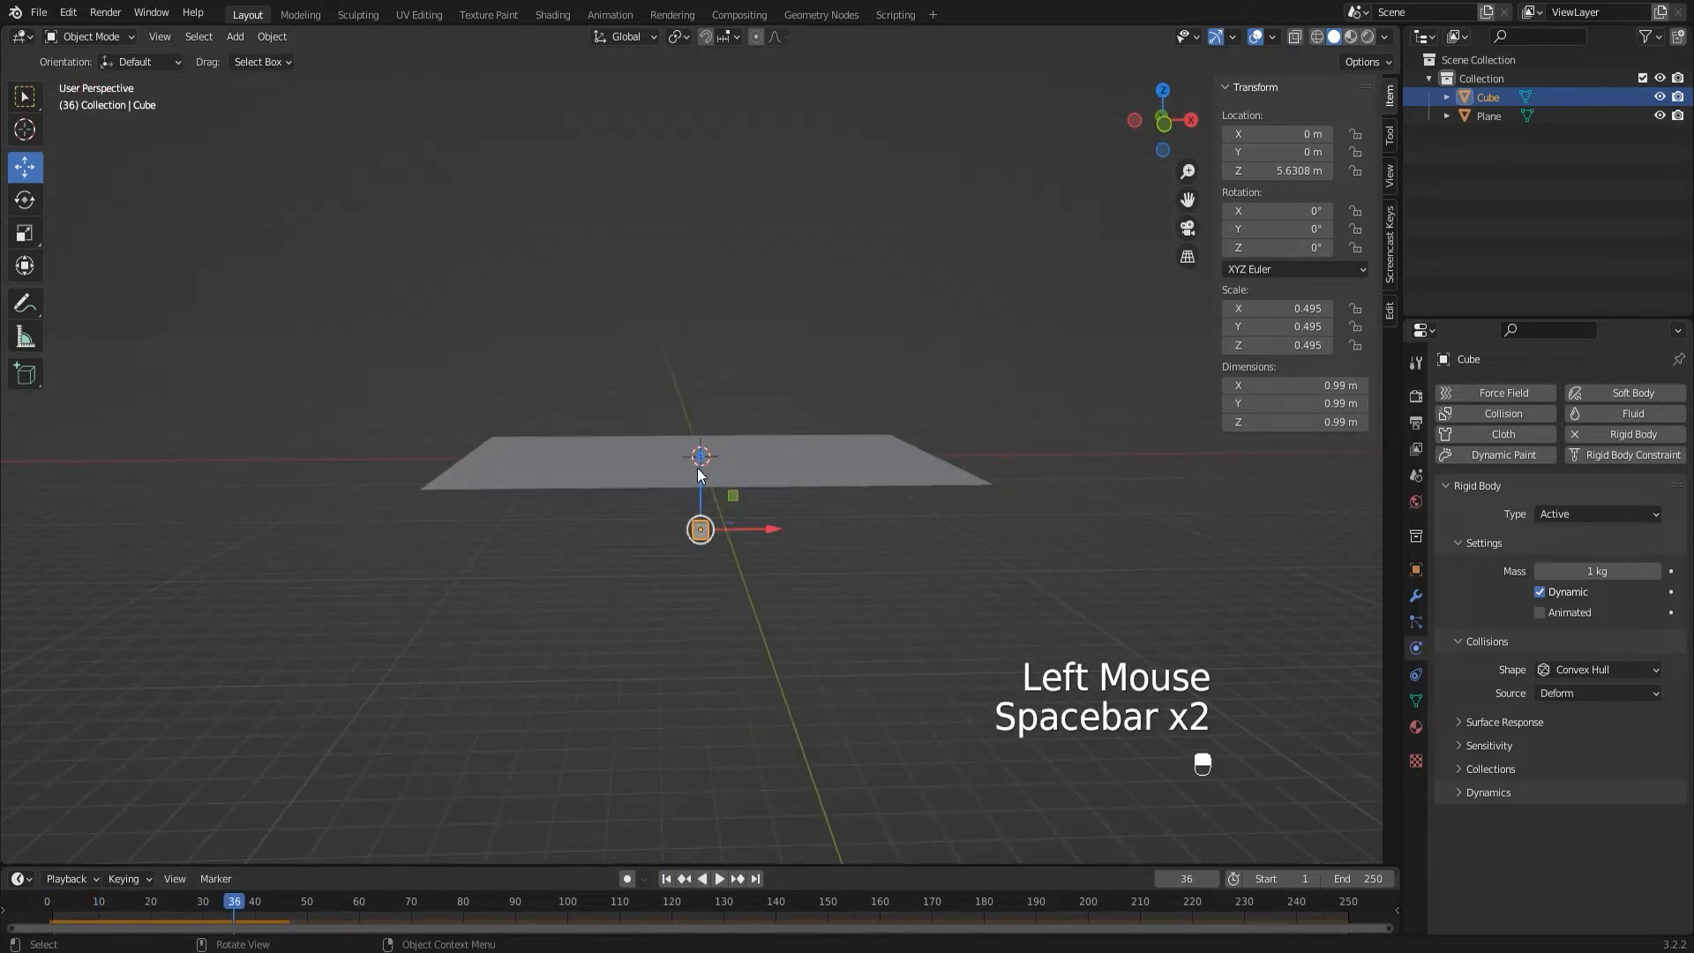
click(237, 900)
drag(190, 904, 145, 902)
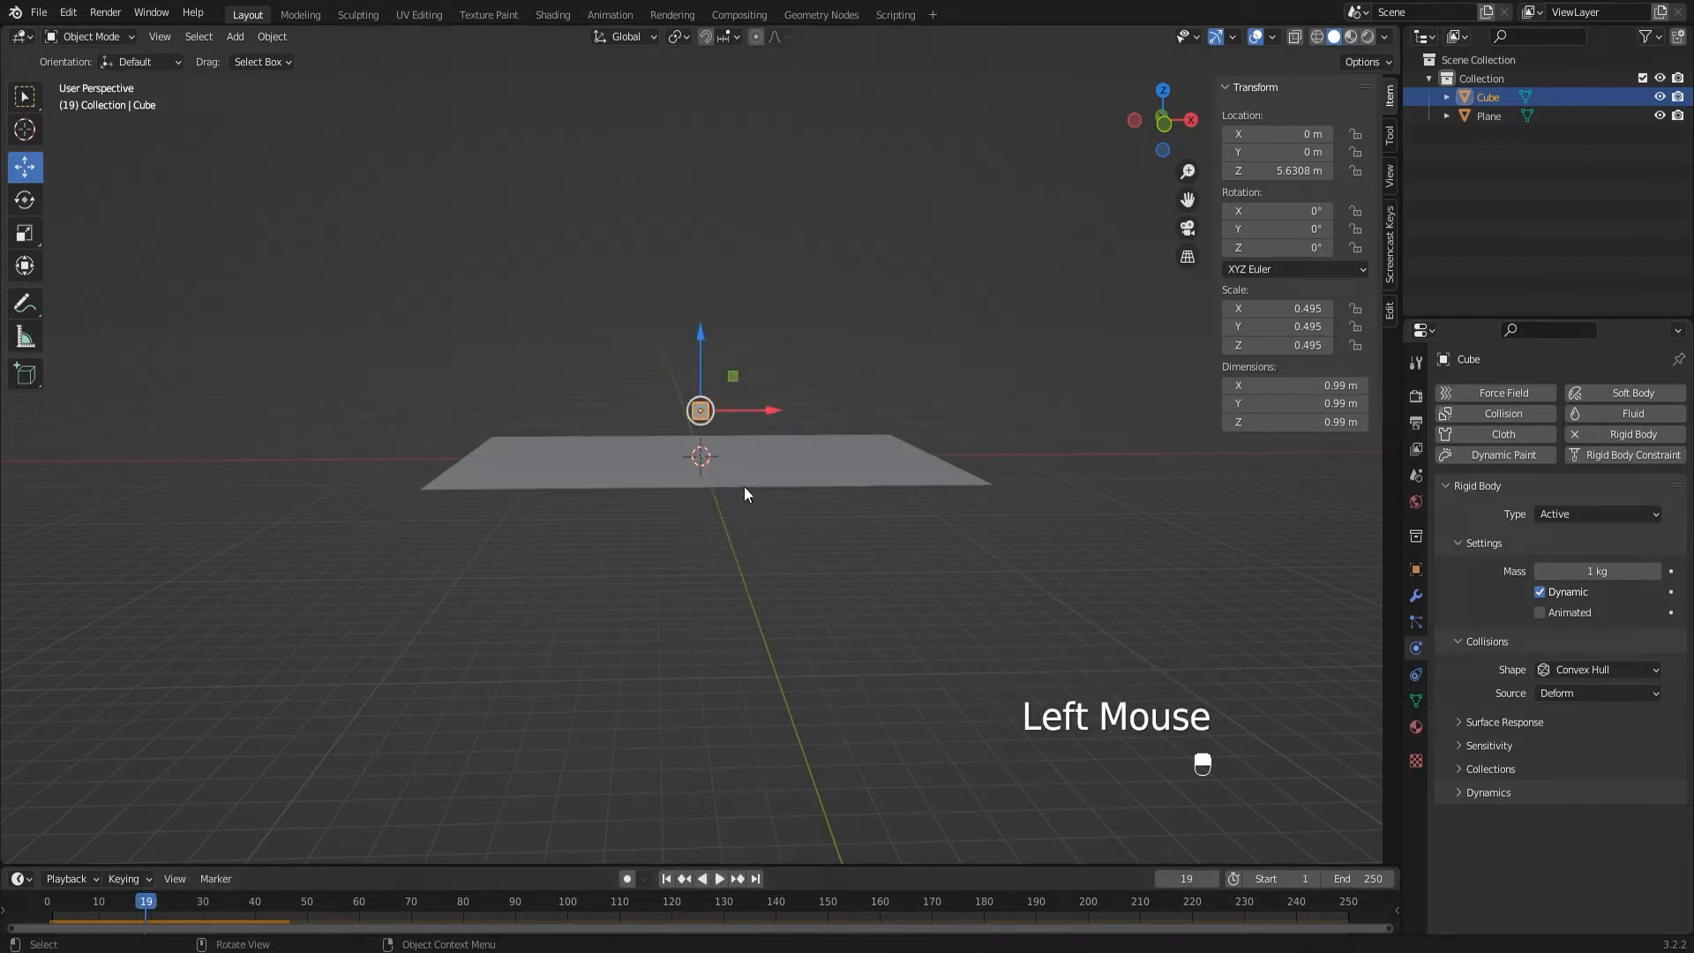
- Add Rigid Body physics to the plane and set its type to Passive
click(762, 458)
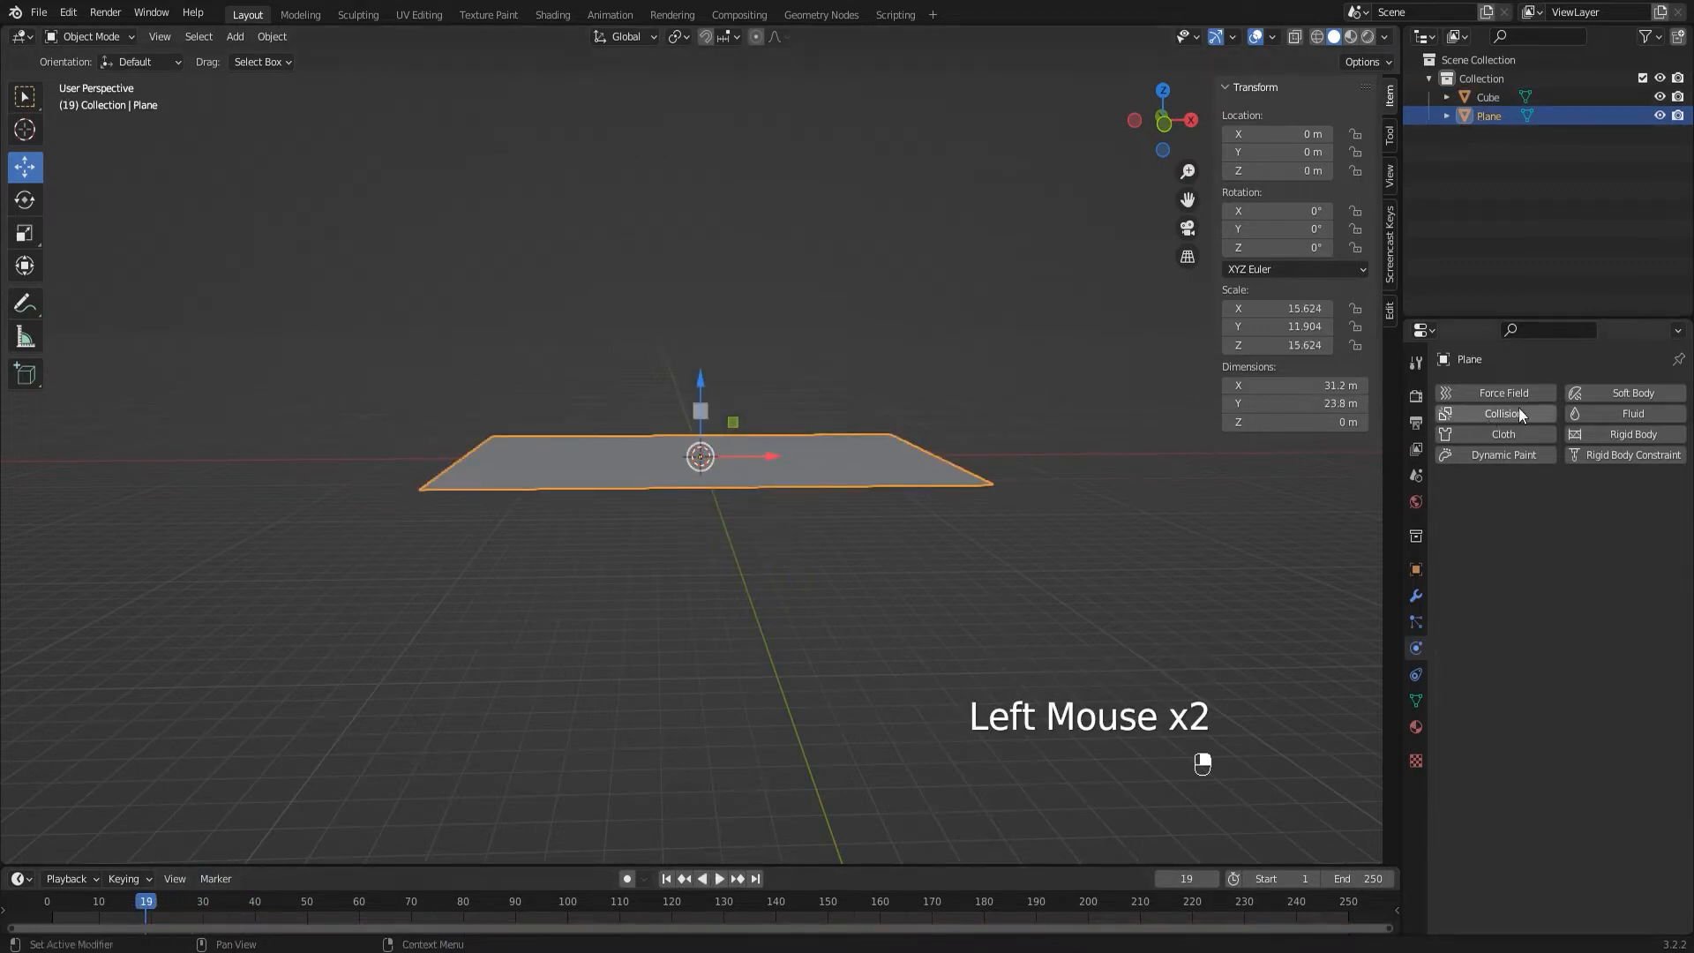
click(1596, 436)
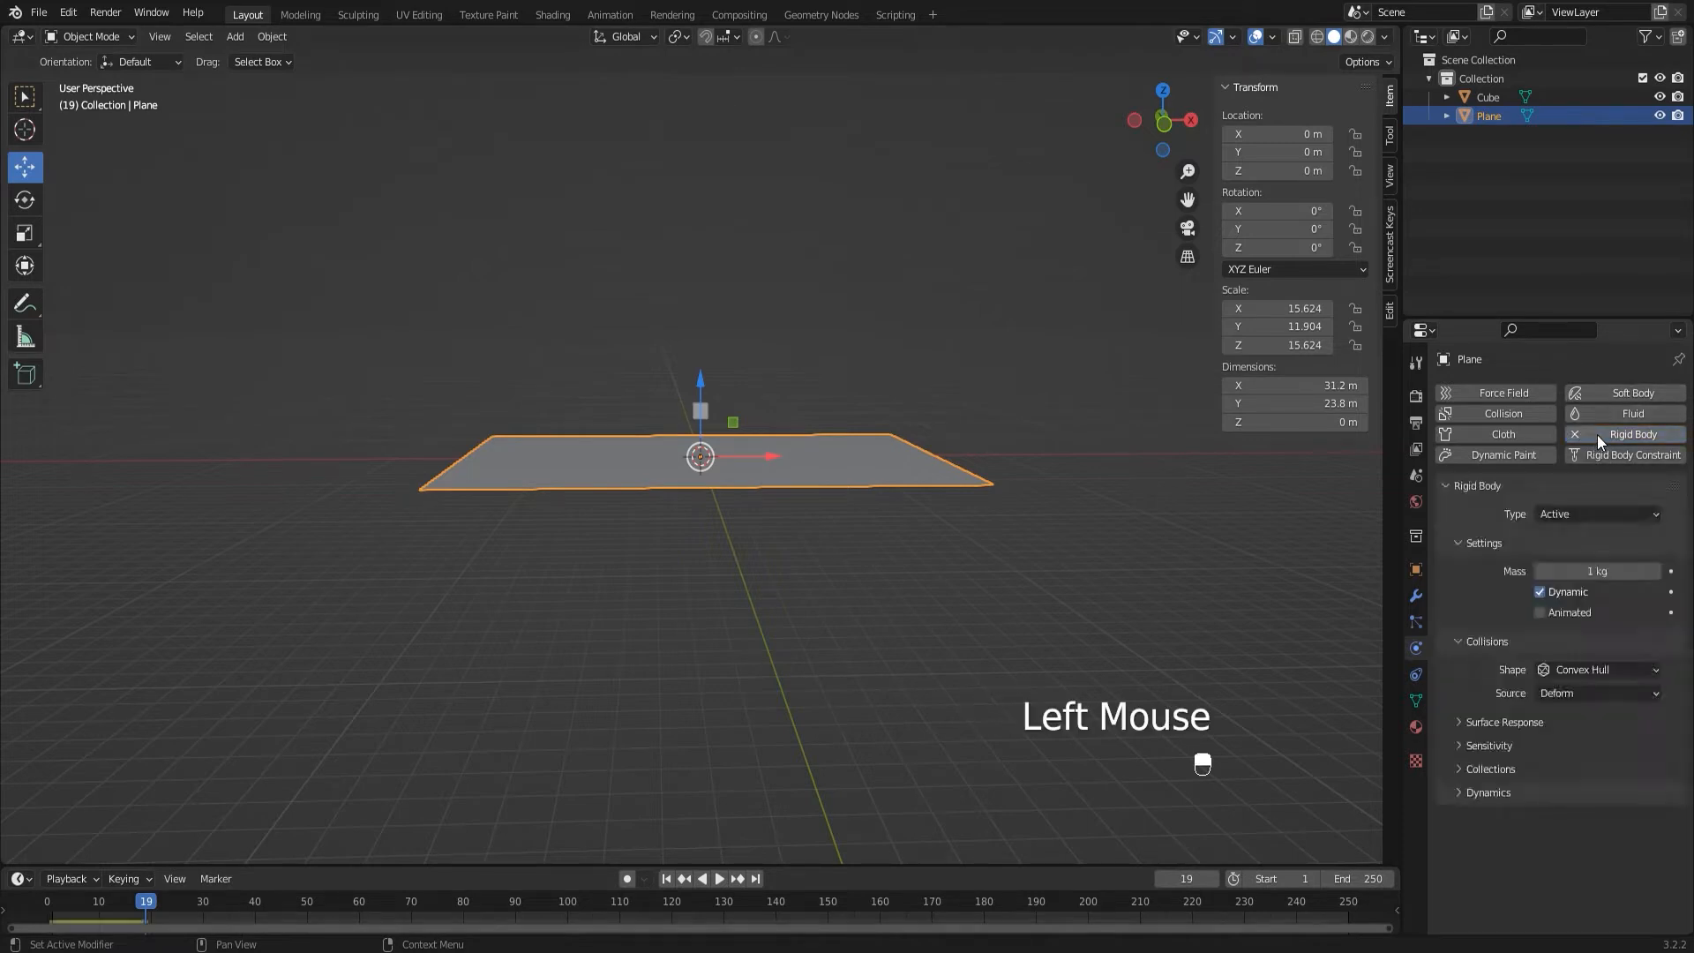
click(1581, 513)
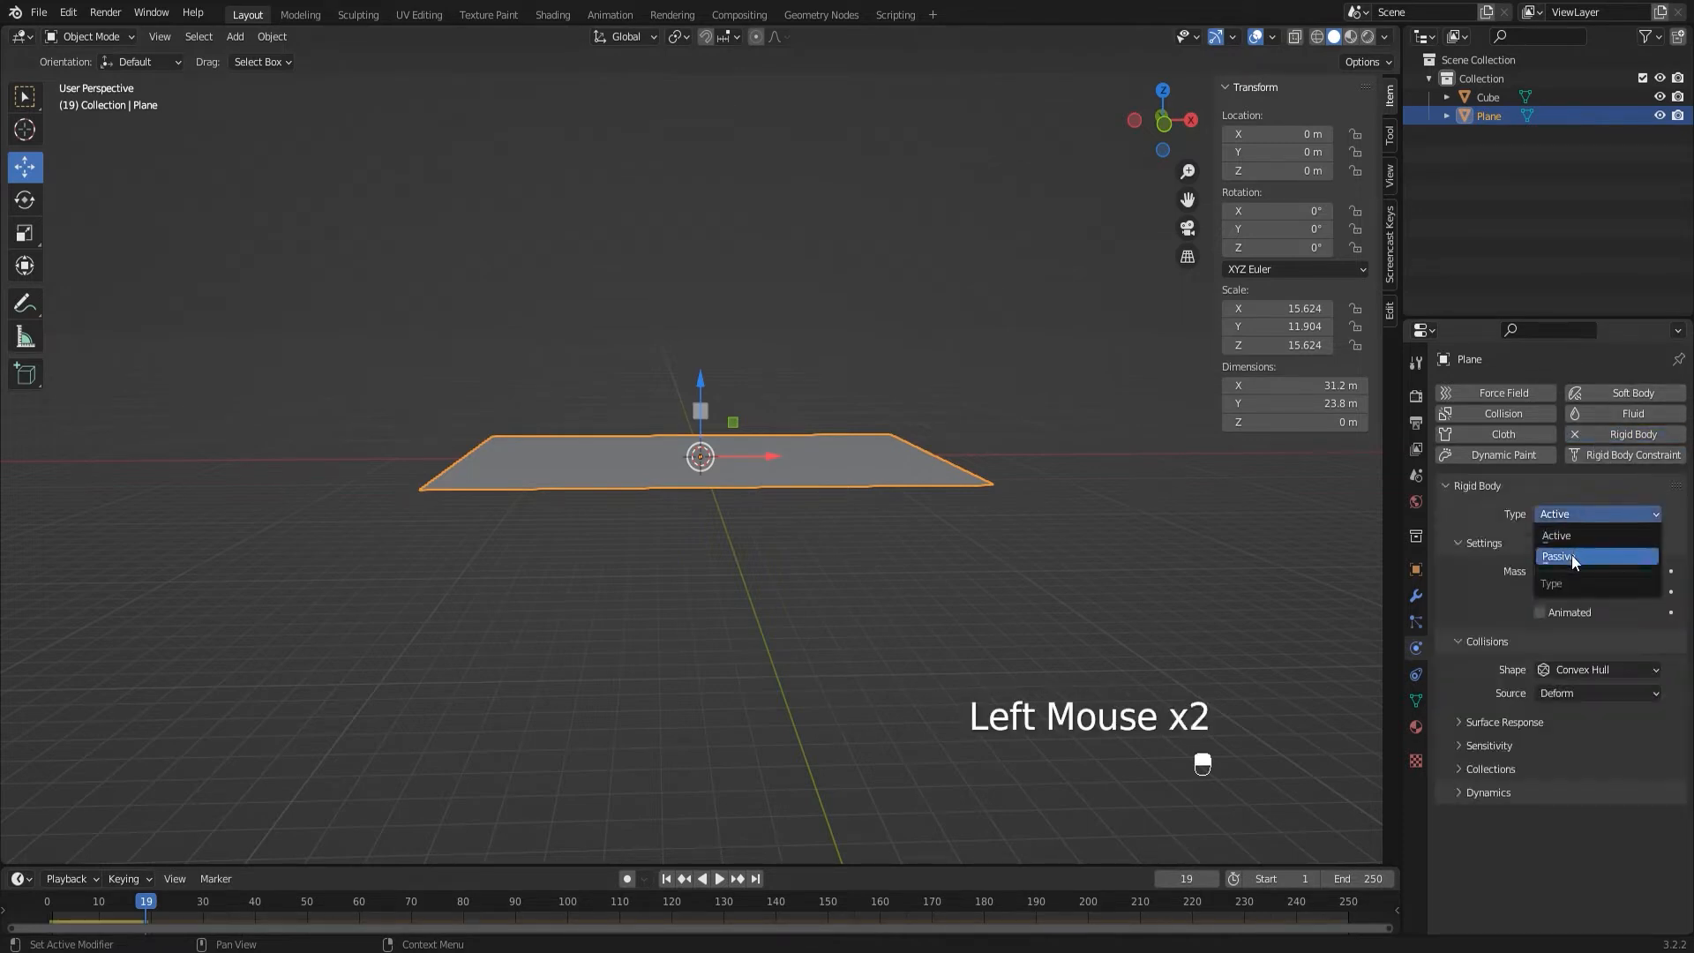
click(1572, 553)
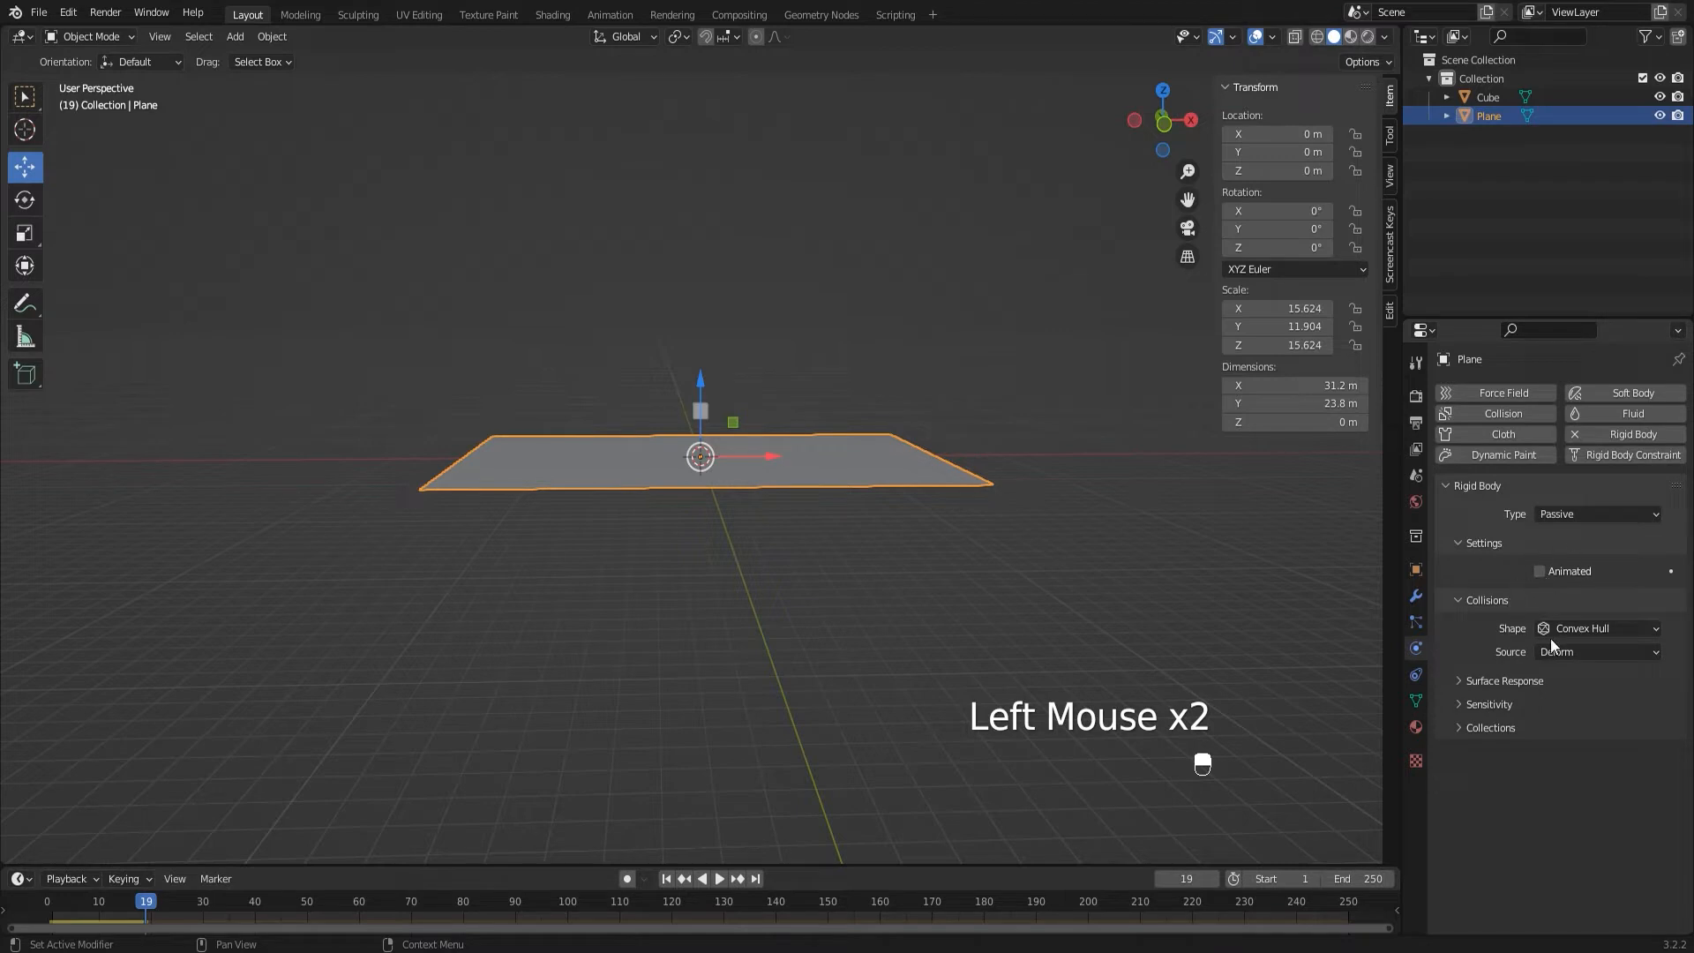
- Replay the simulation from the first frame to check the cube's collision with the plane, and return to the start
click(668, 879)
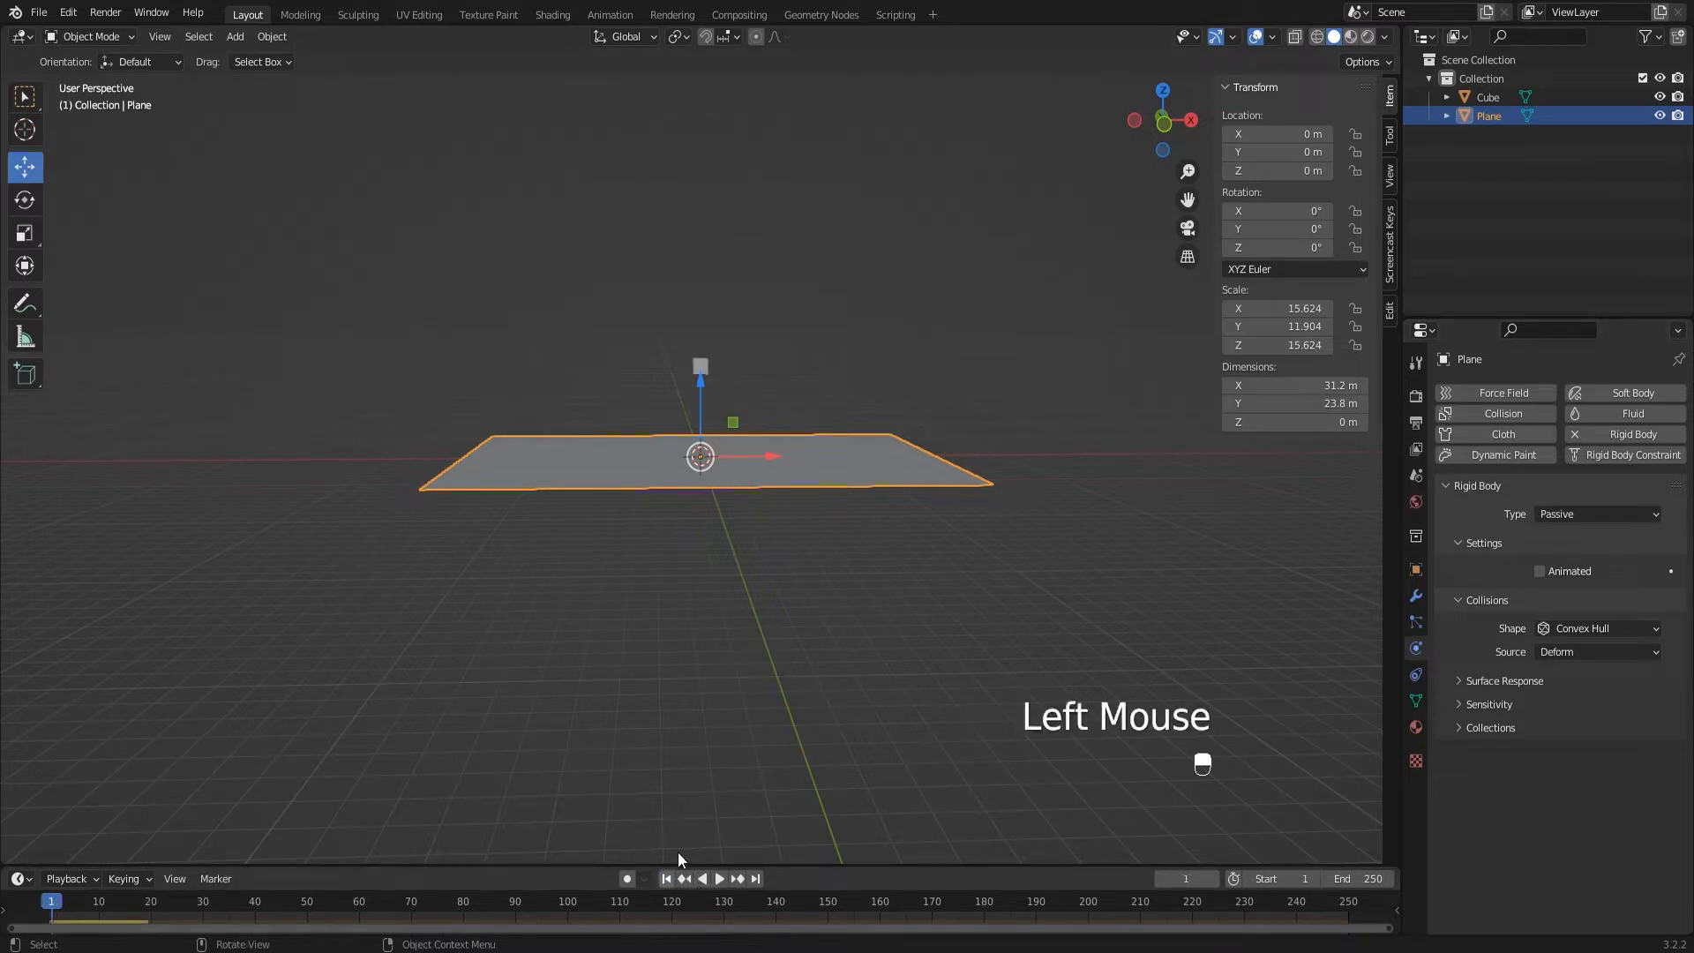
key(space)
mouse_move(777, 626)
middle_down()
mouse_move(722, 697)
mouse_move(806, 641)
mouse_move(786, 626)
middle_up()
key(space)
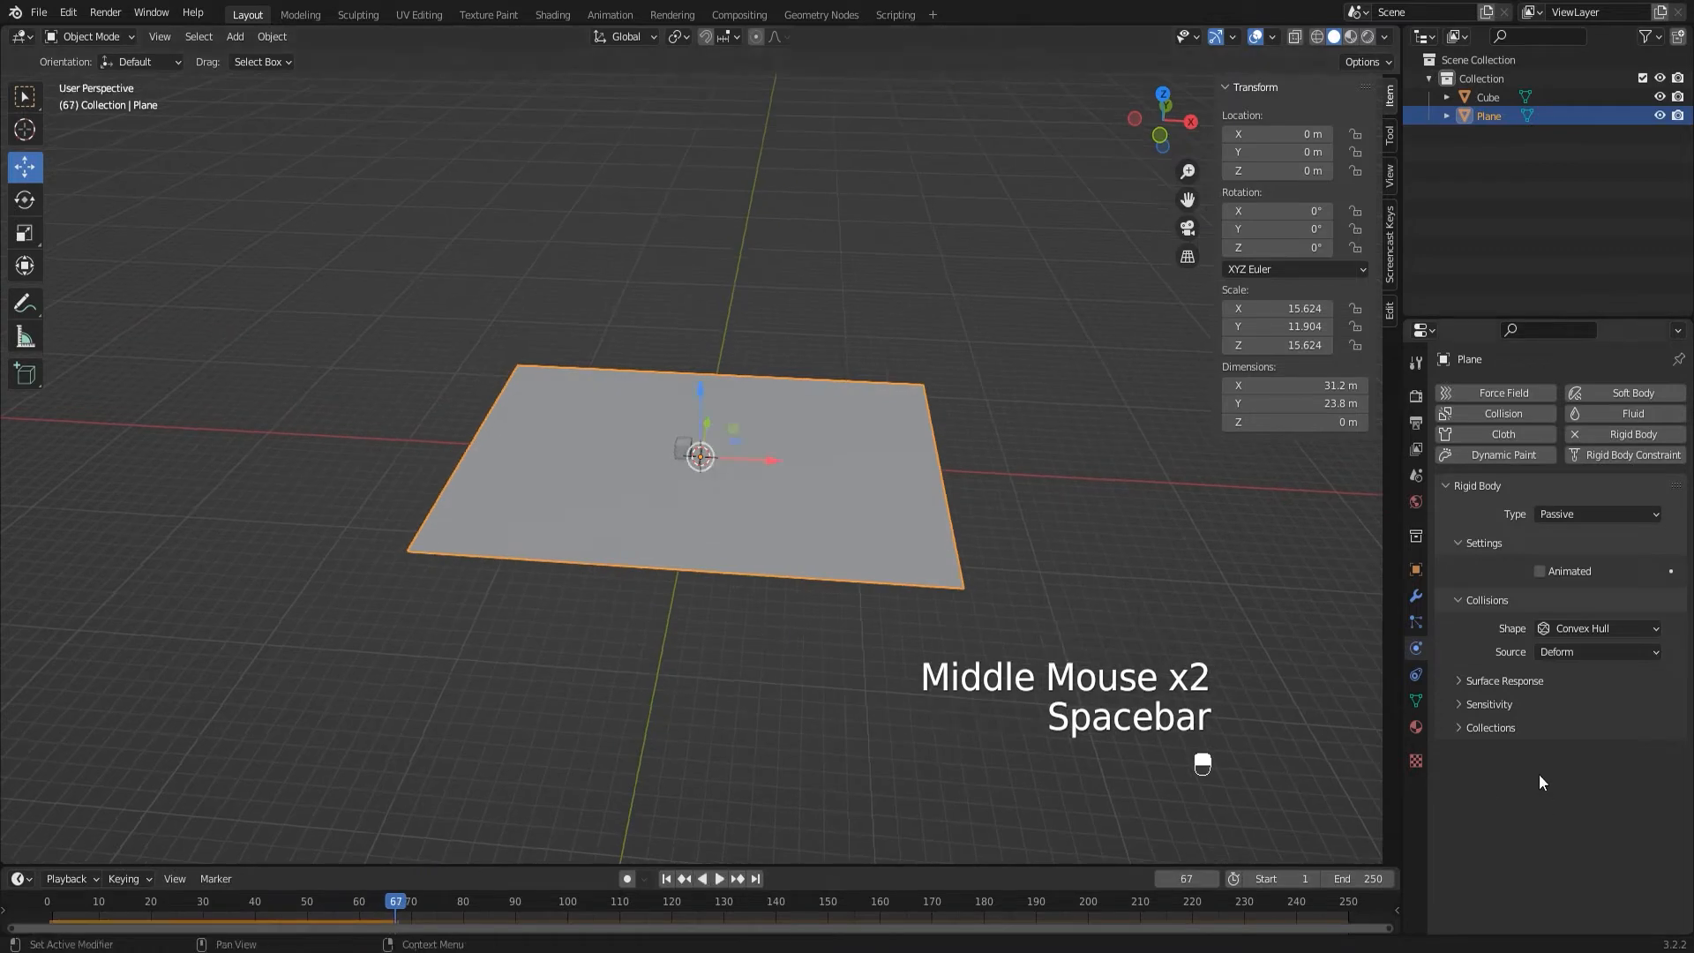
click(664, 879)
- Set the plane's rigid body bounciness to 1 in its surface response and play the simulation
middle_drag(834, 521, 899, 436)
scroll(786, 532, down, 1)
scroll(786, 532, up, 2)
click(1046, 304)
click(696, 322)
click(904, 540)
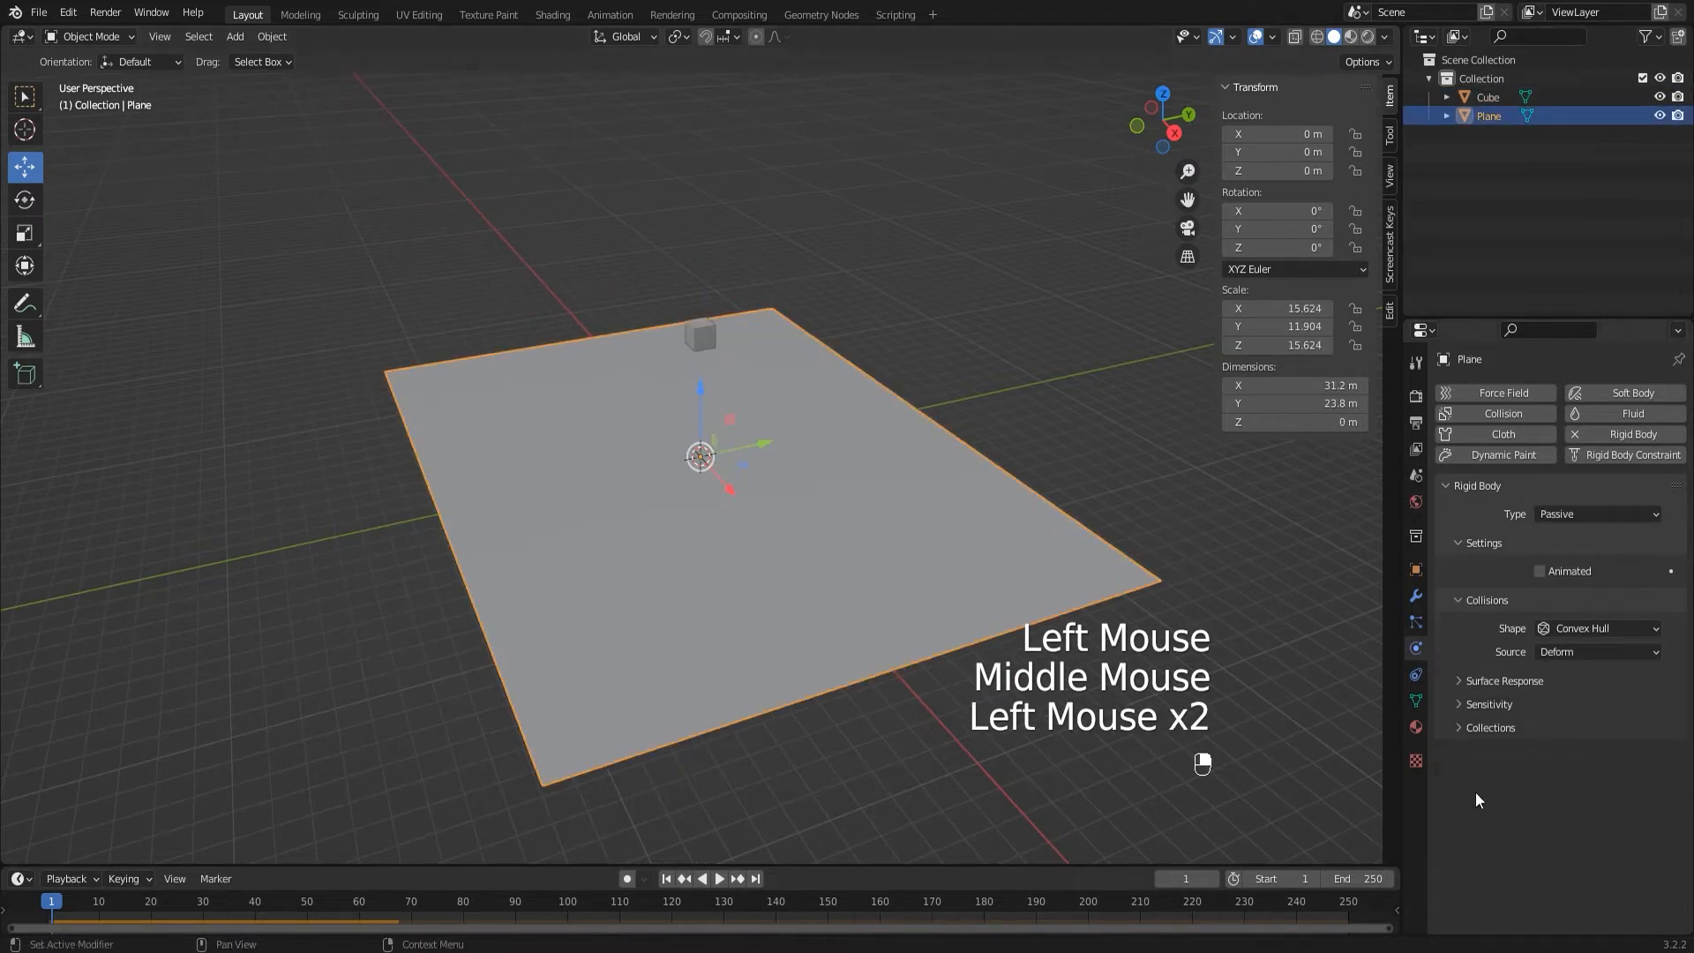
click(1456, 680)
click(1592, 729)
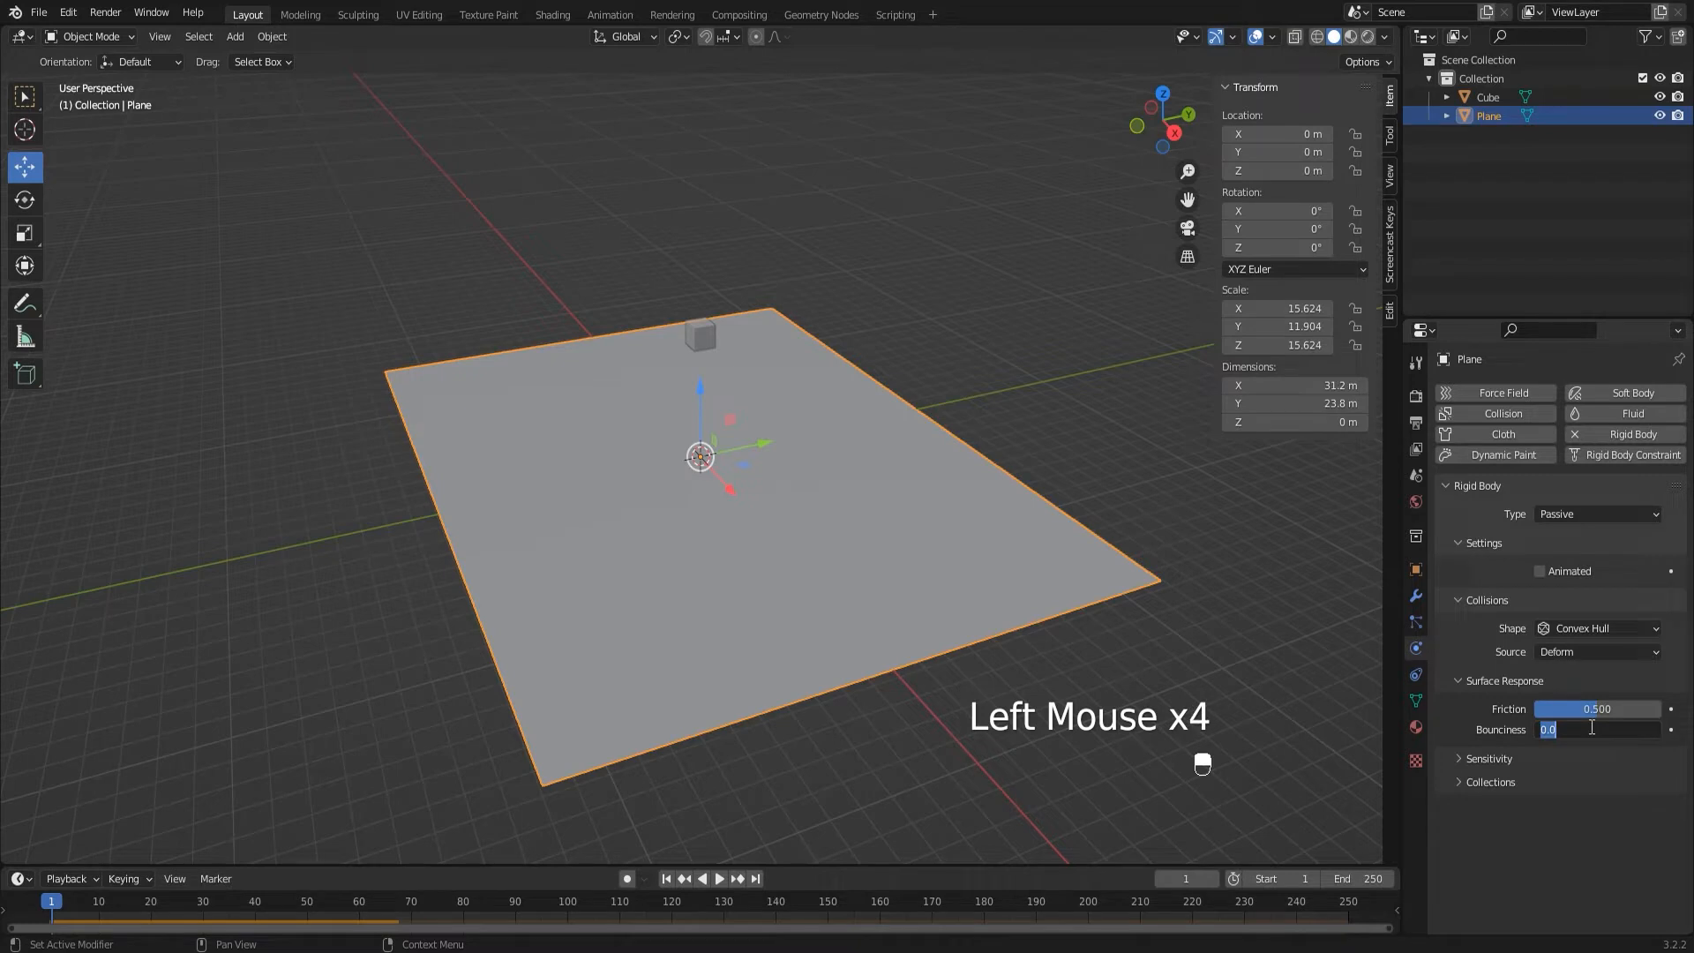
text(1)
key(Return)
key(space)
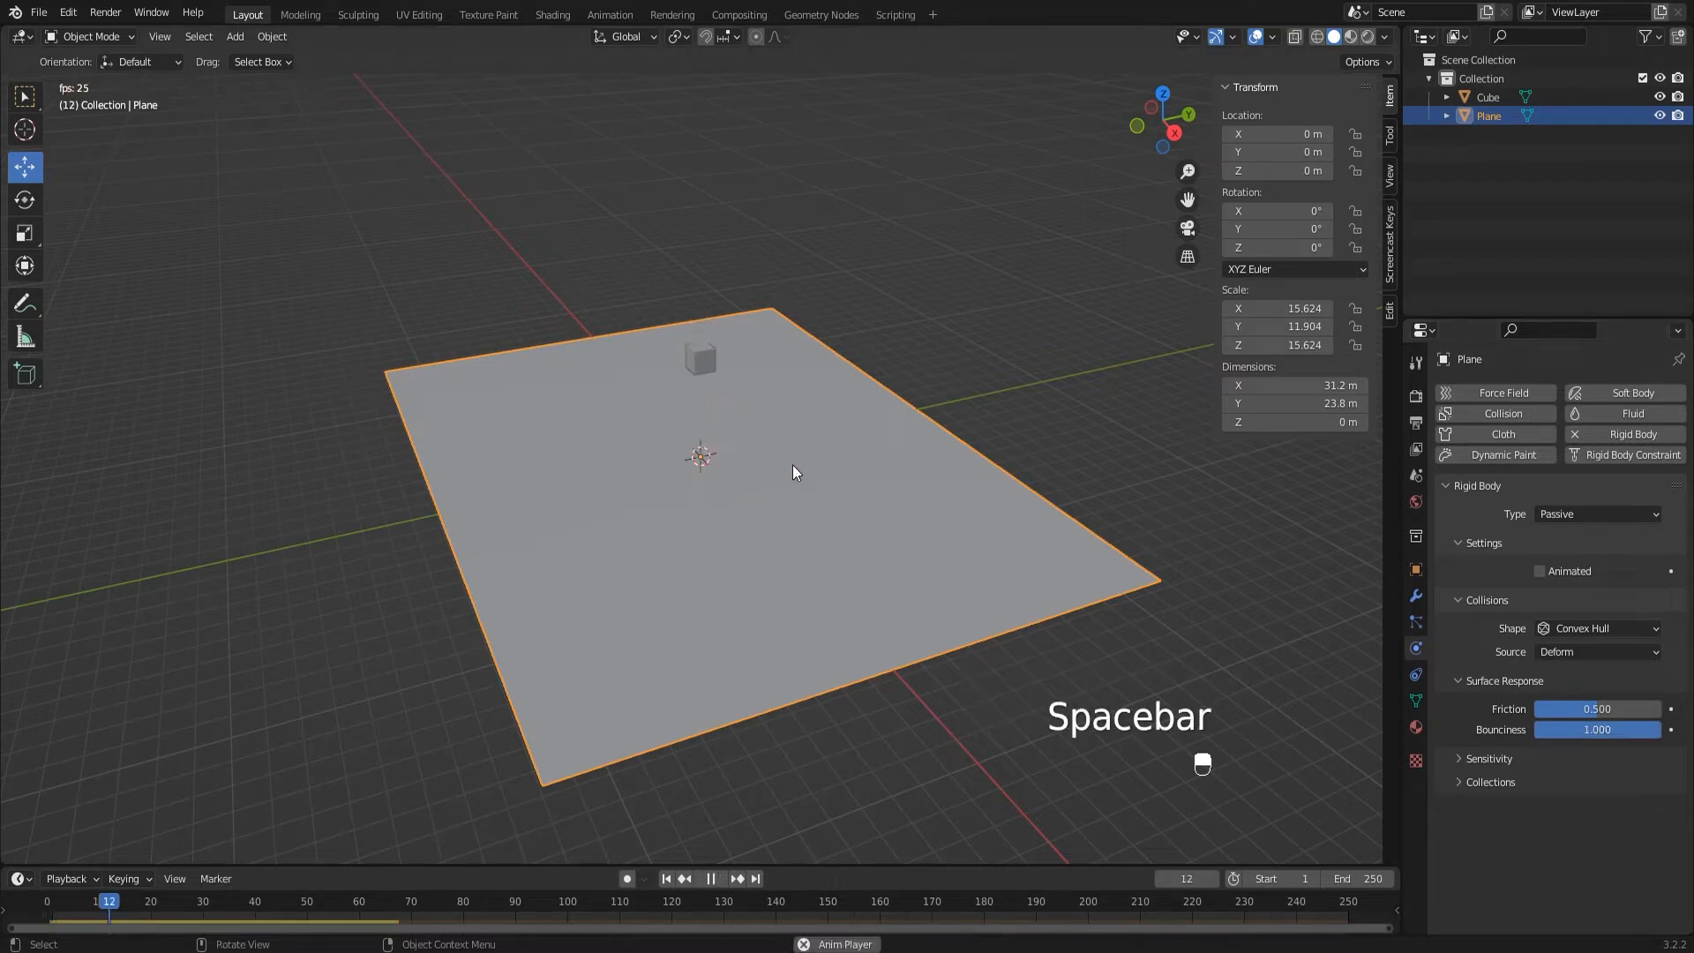
key(space)
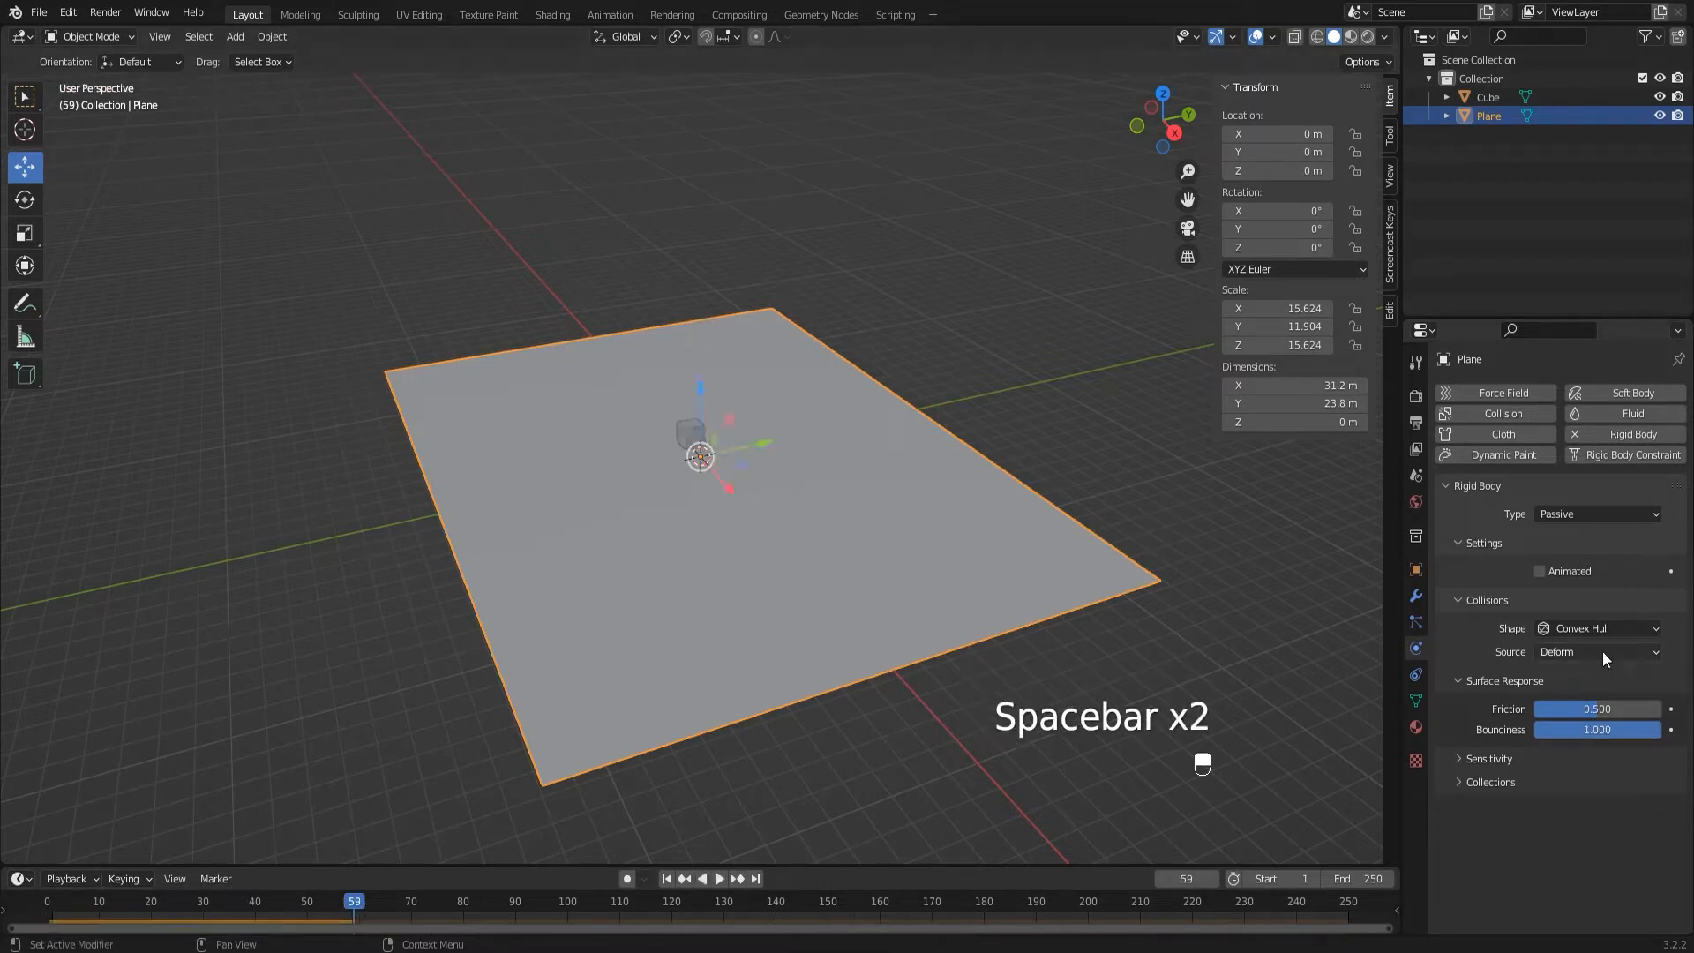
- Set the plane's bounciness to 3 and replay the simulation from the first frame
click(1605, 737)
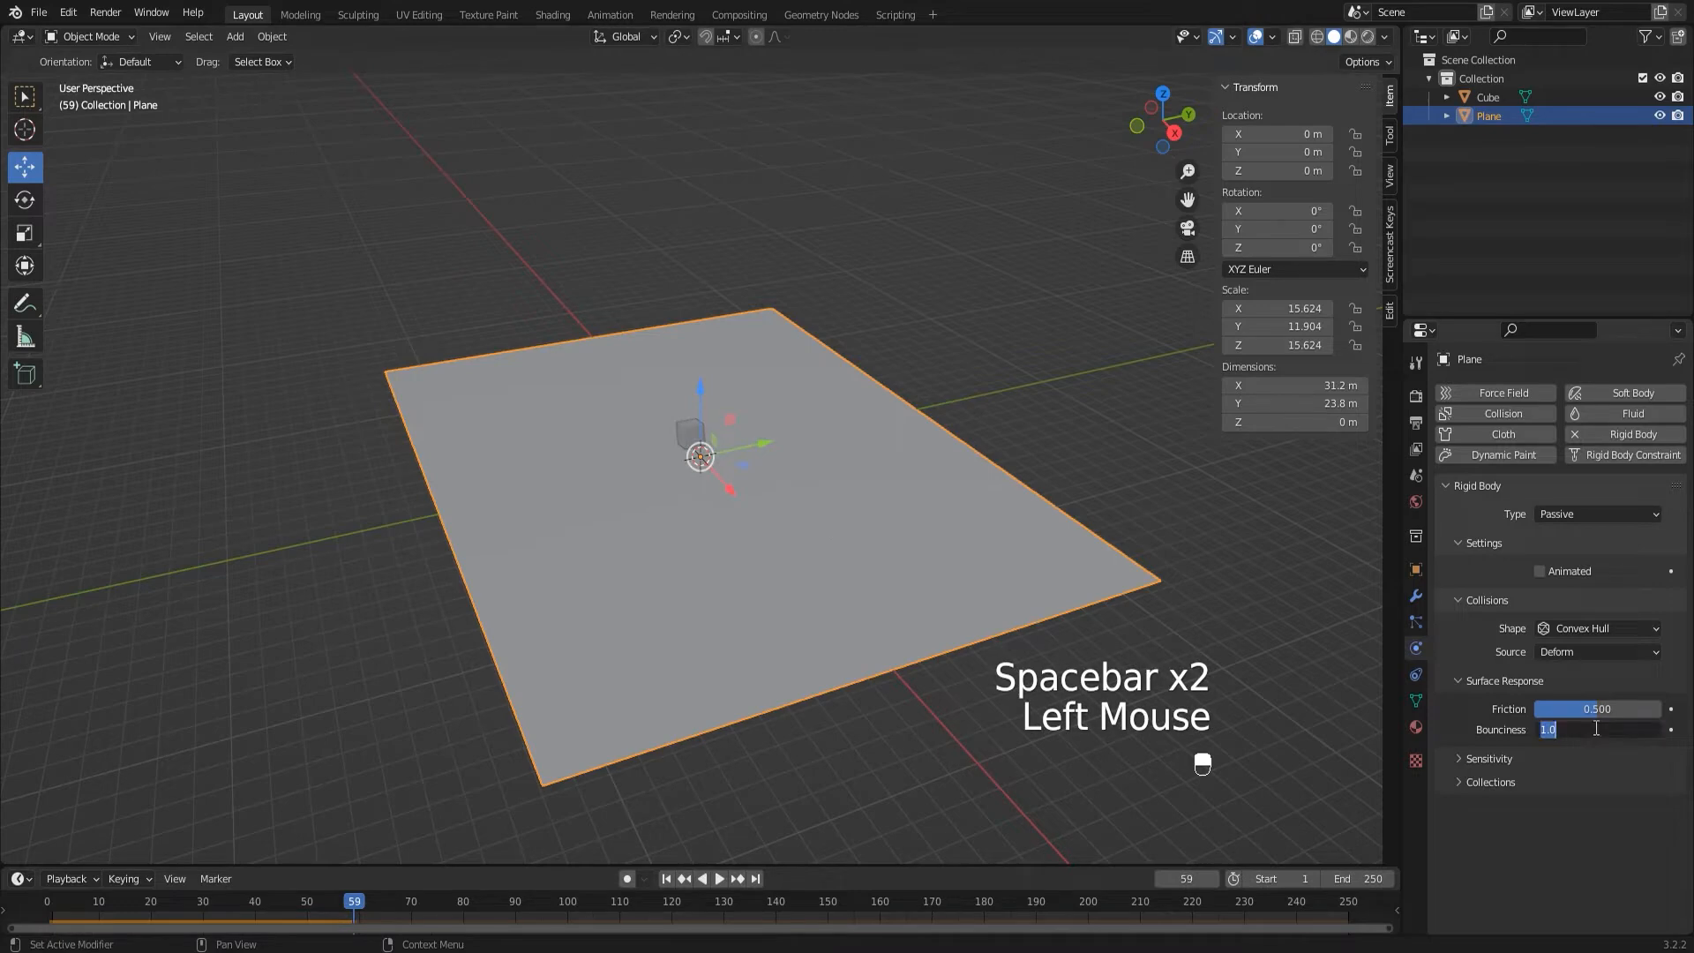
text(3)
key(Return)
click(672, 876)
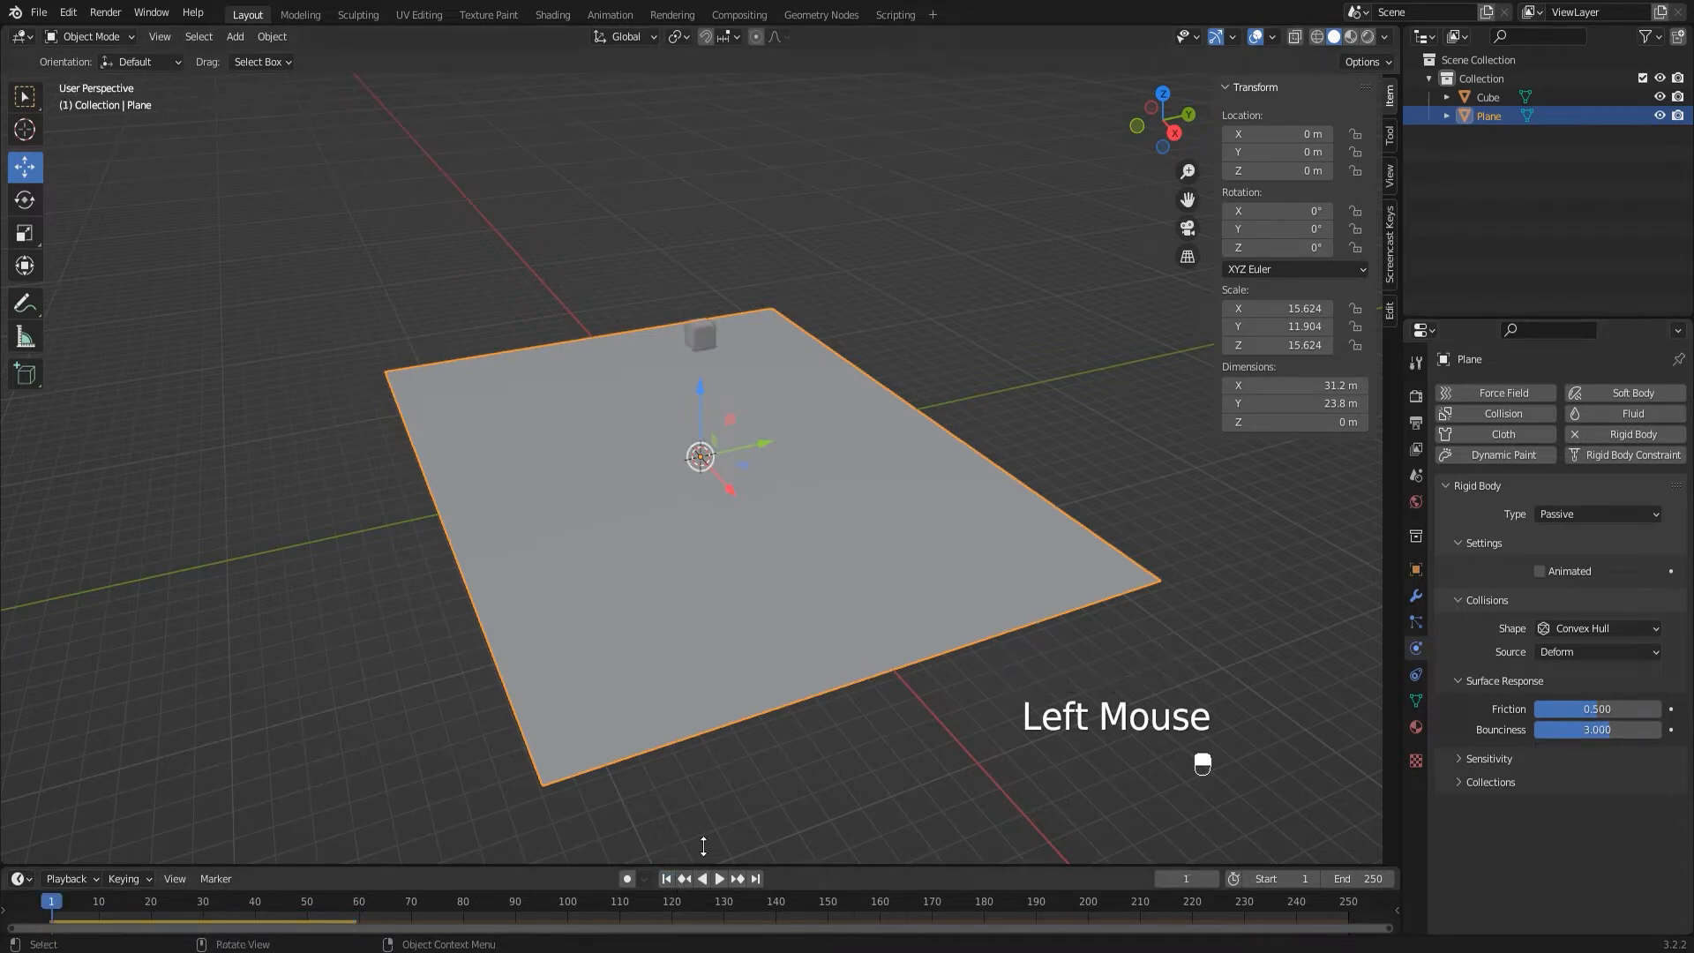
key(space)
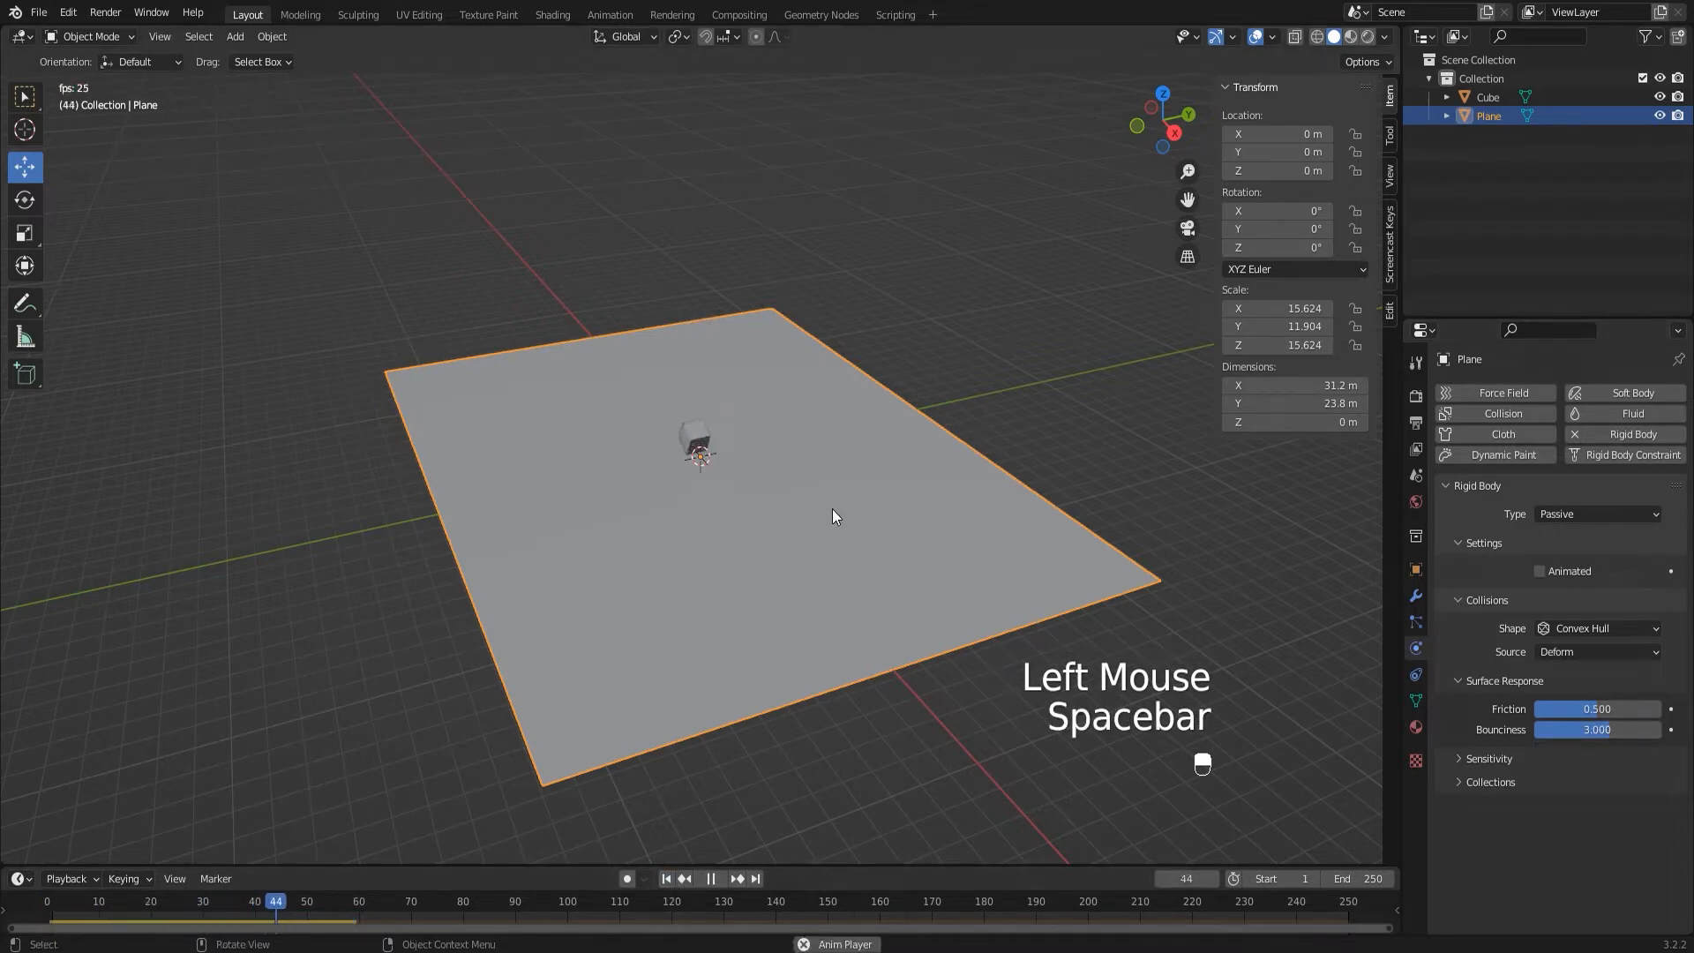
key(space)
- Set the plane's bounciness to 10
click(1579, 729)
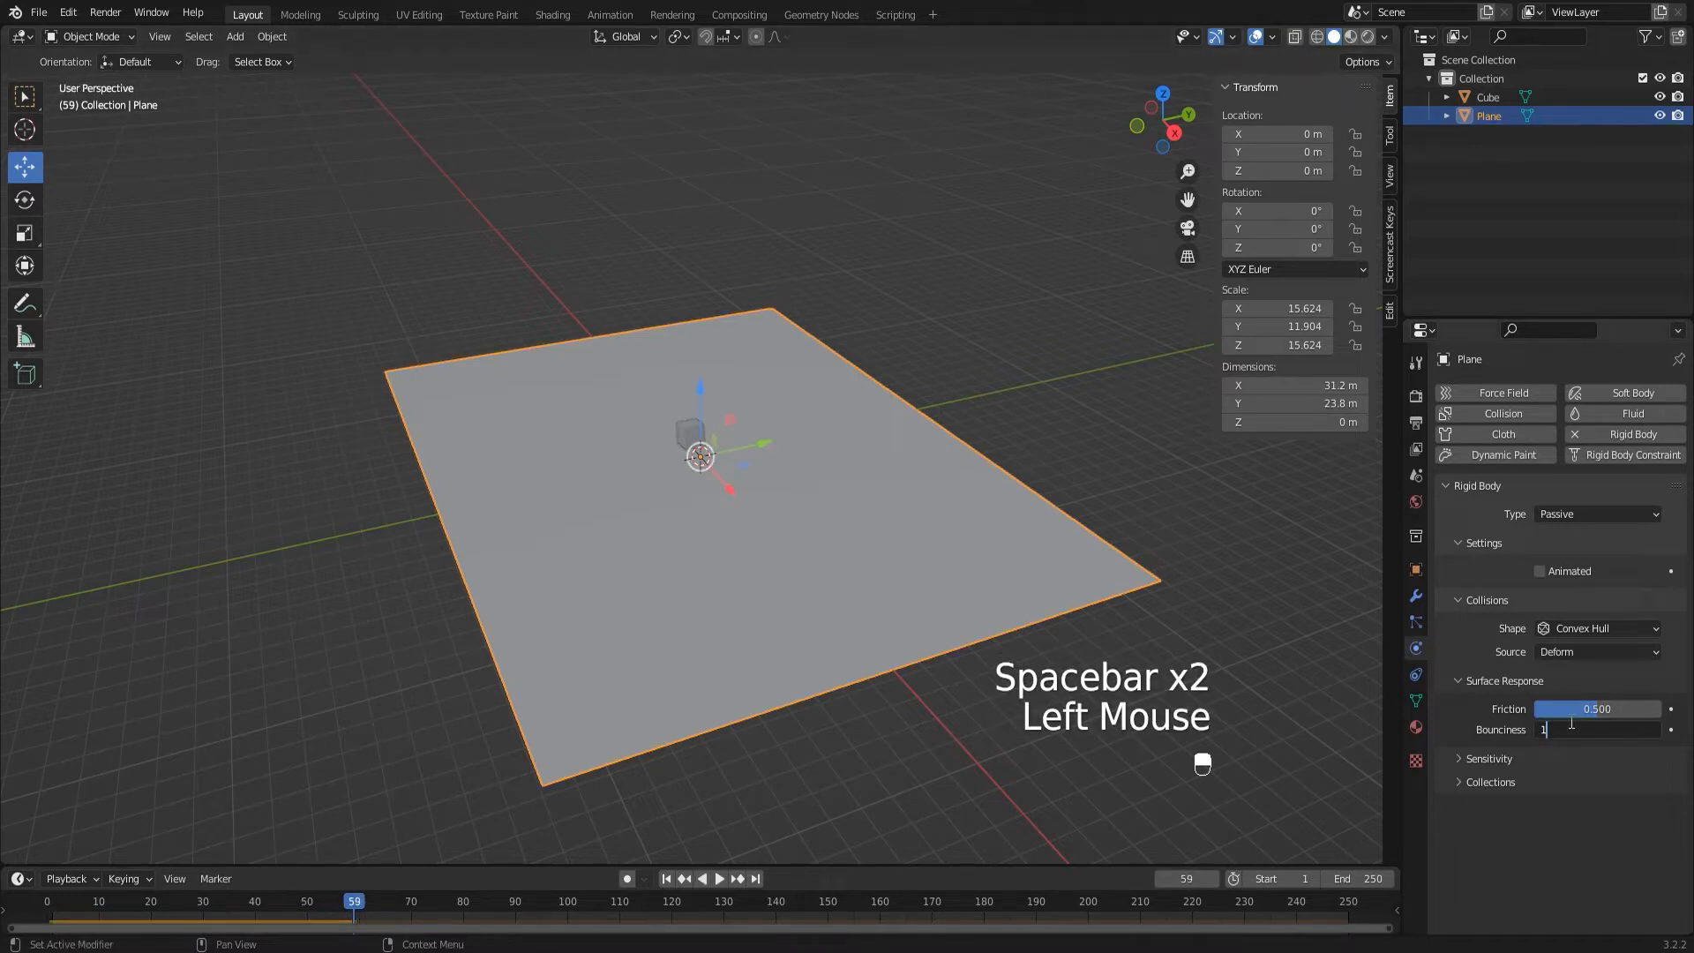
text(10)
key(Return)
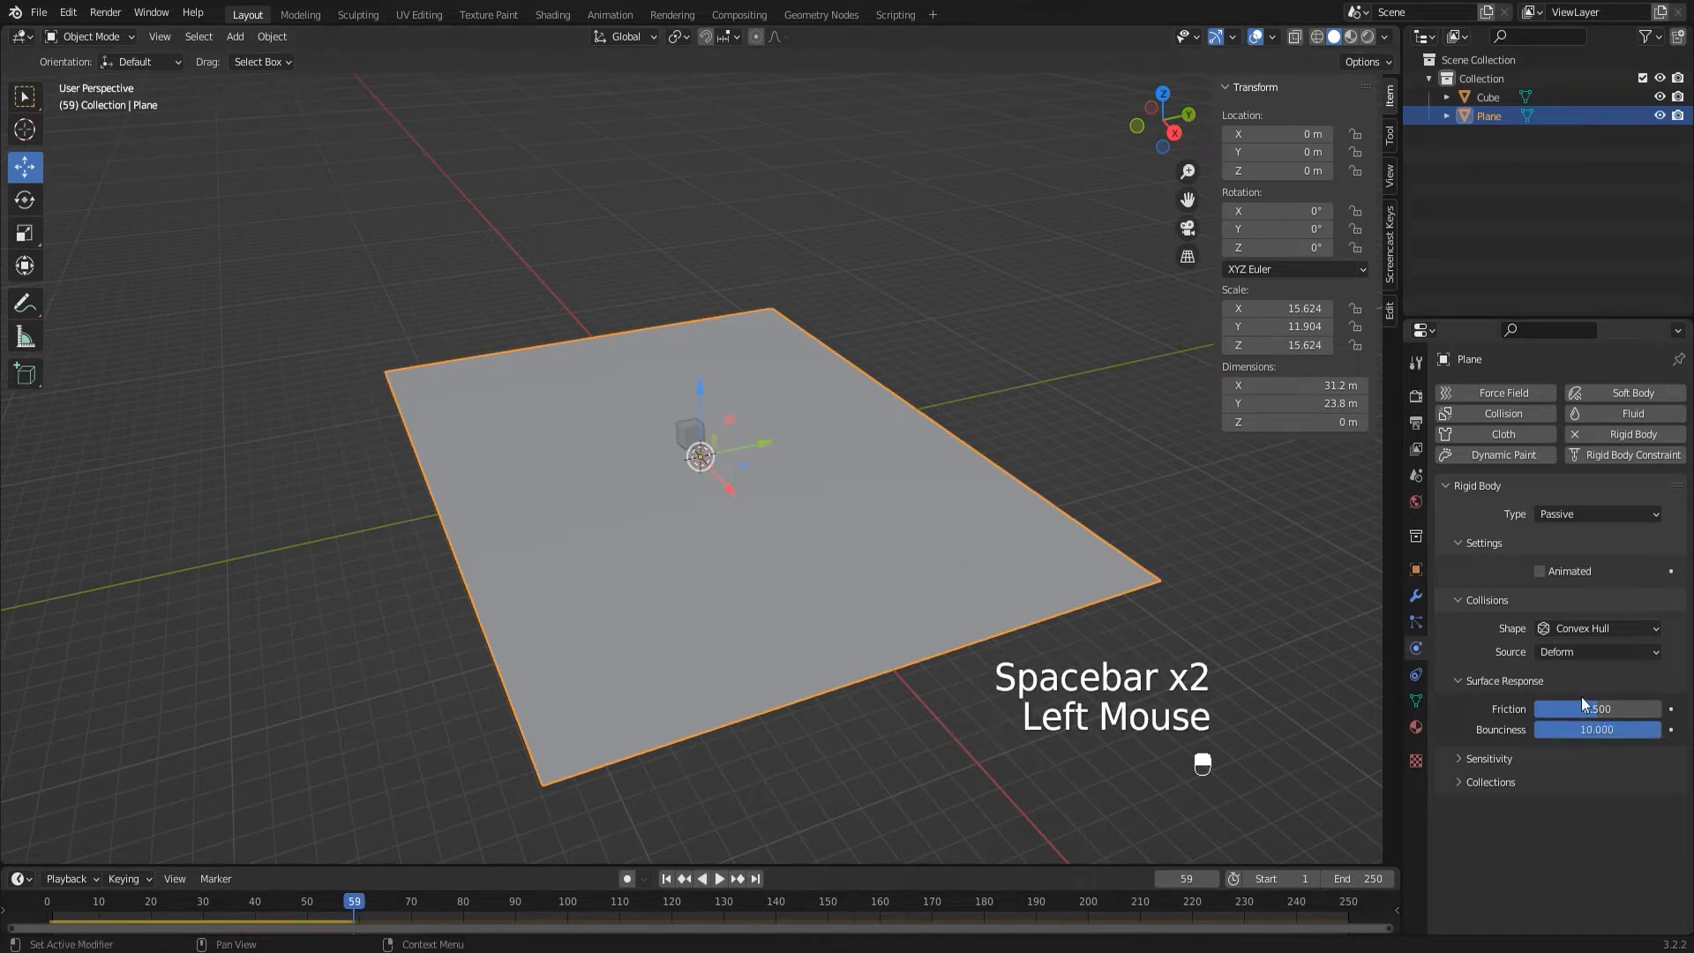
- Replay the simulation from the first frame to check the cube's bounce, and return to the start
click(667, 878)
key(space)
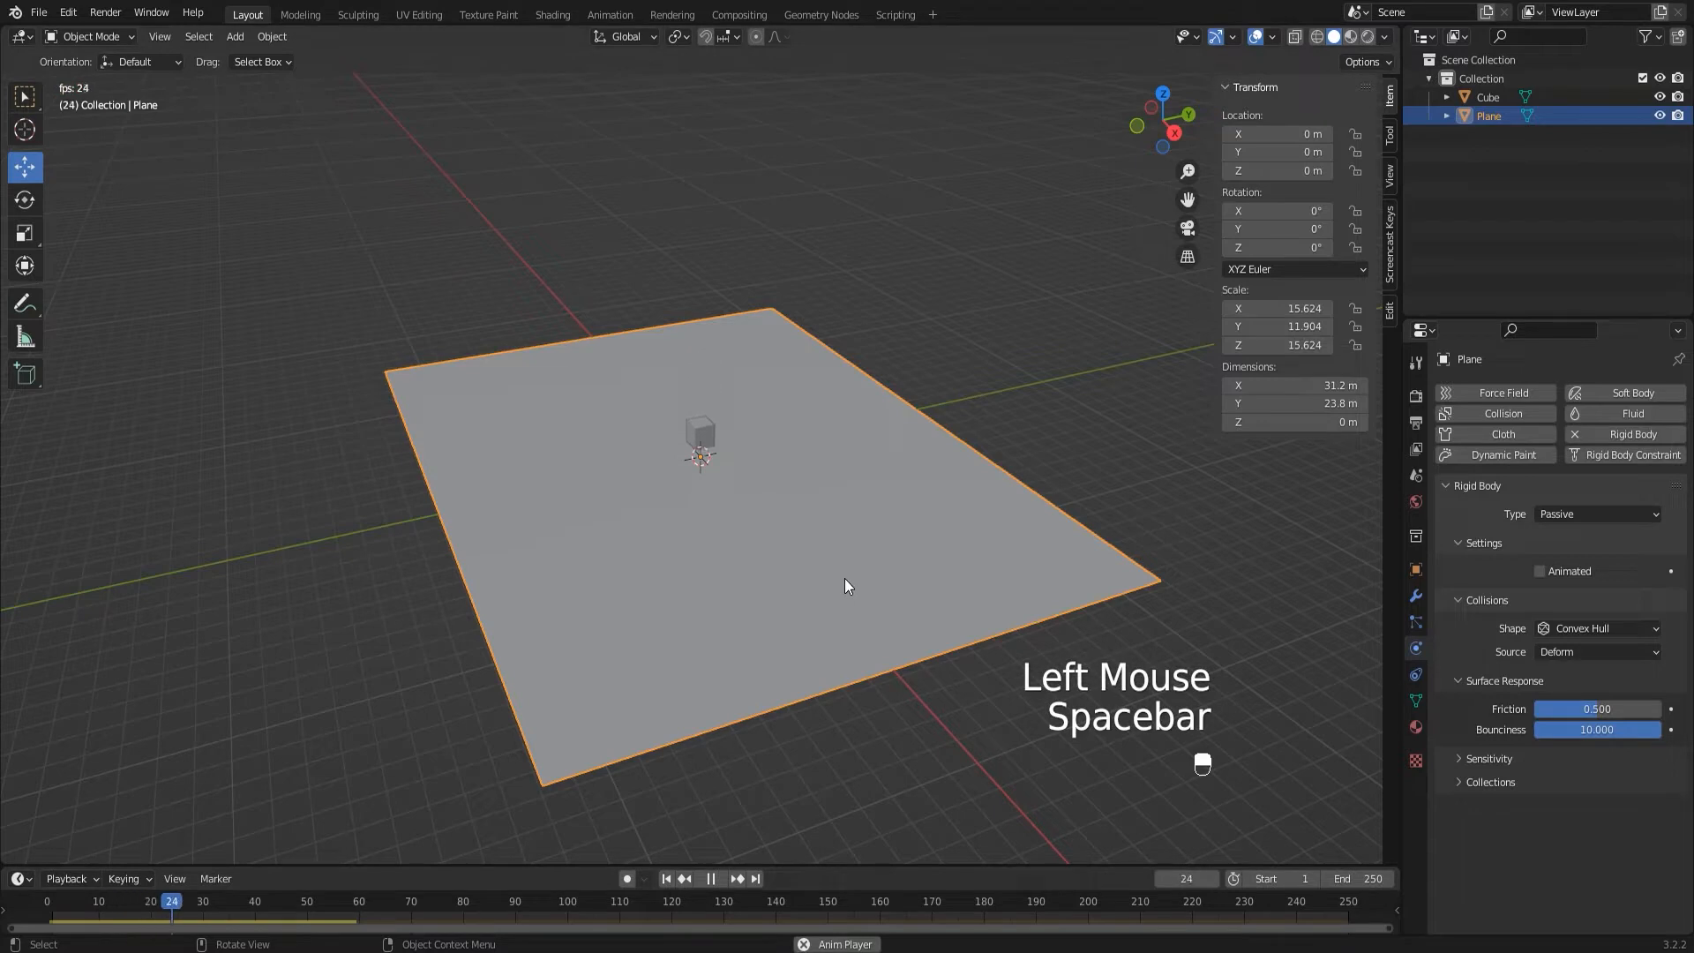
key(space)
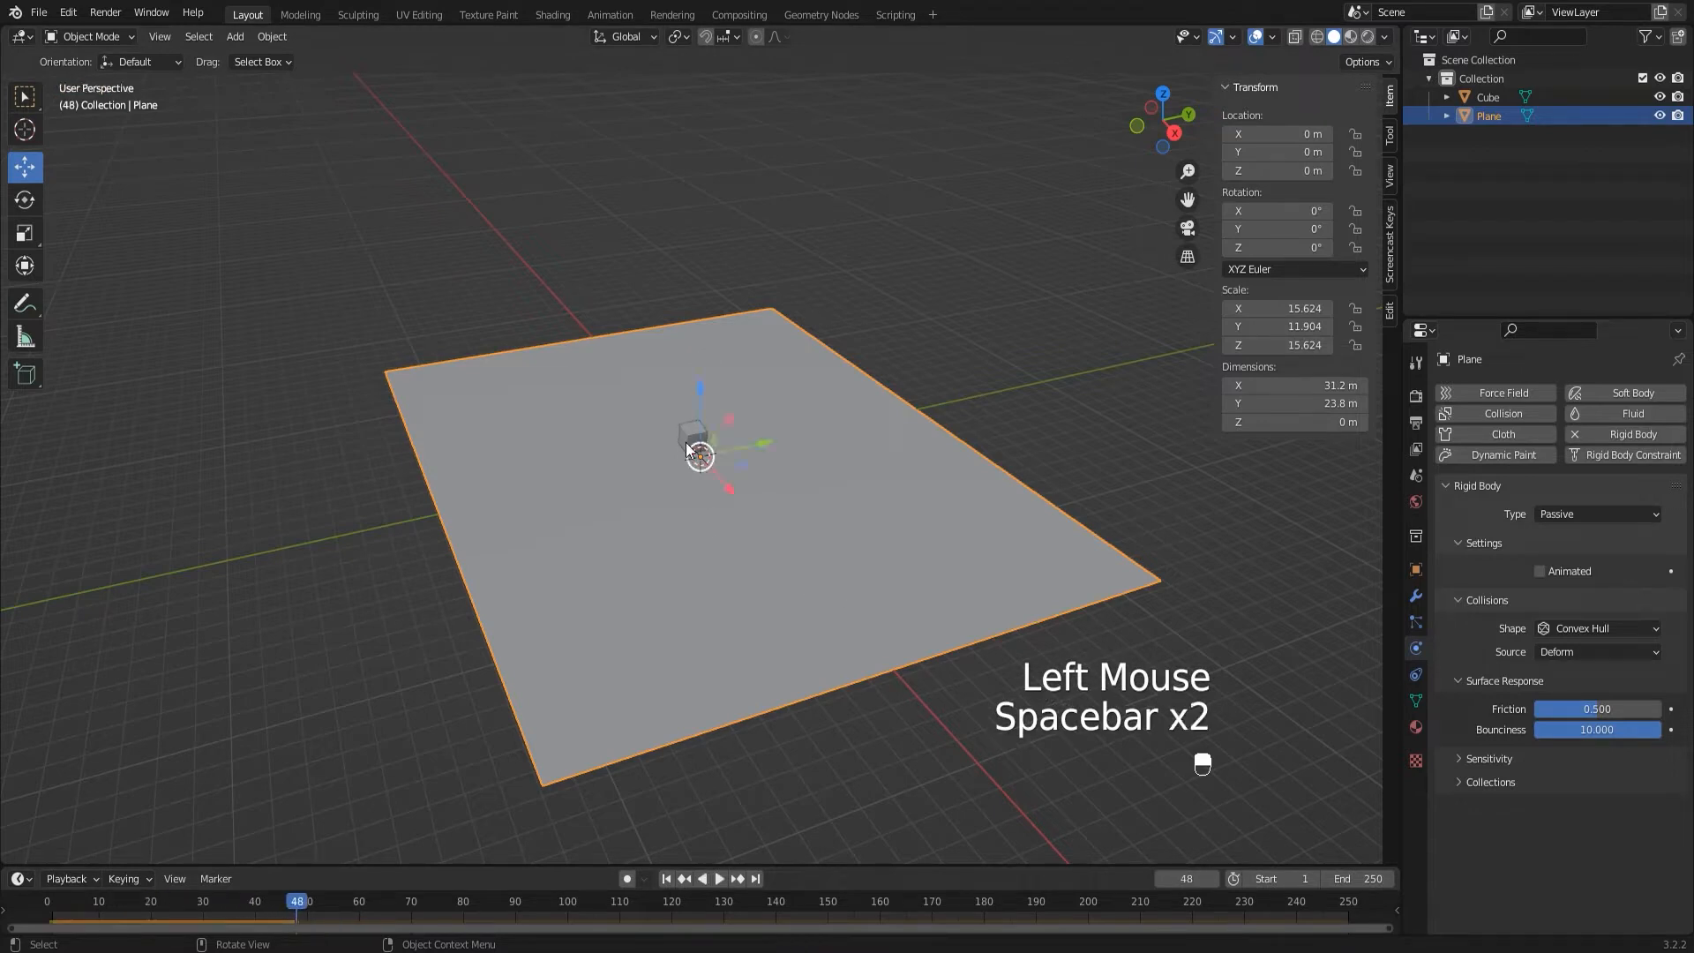
click(667, 878)
- Rotate the cube freehand to about X 19.2°, Y -10.7°, Z 9.8° and play the simulation
click(696, 339)
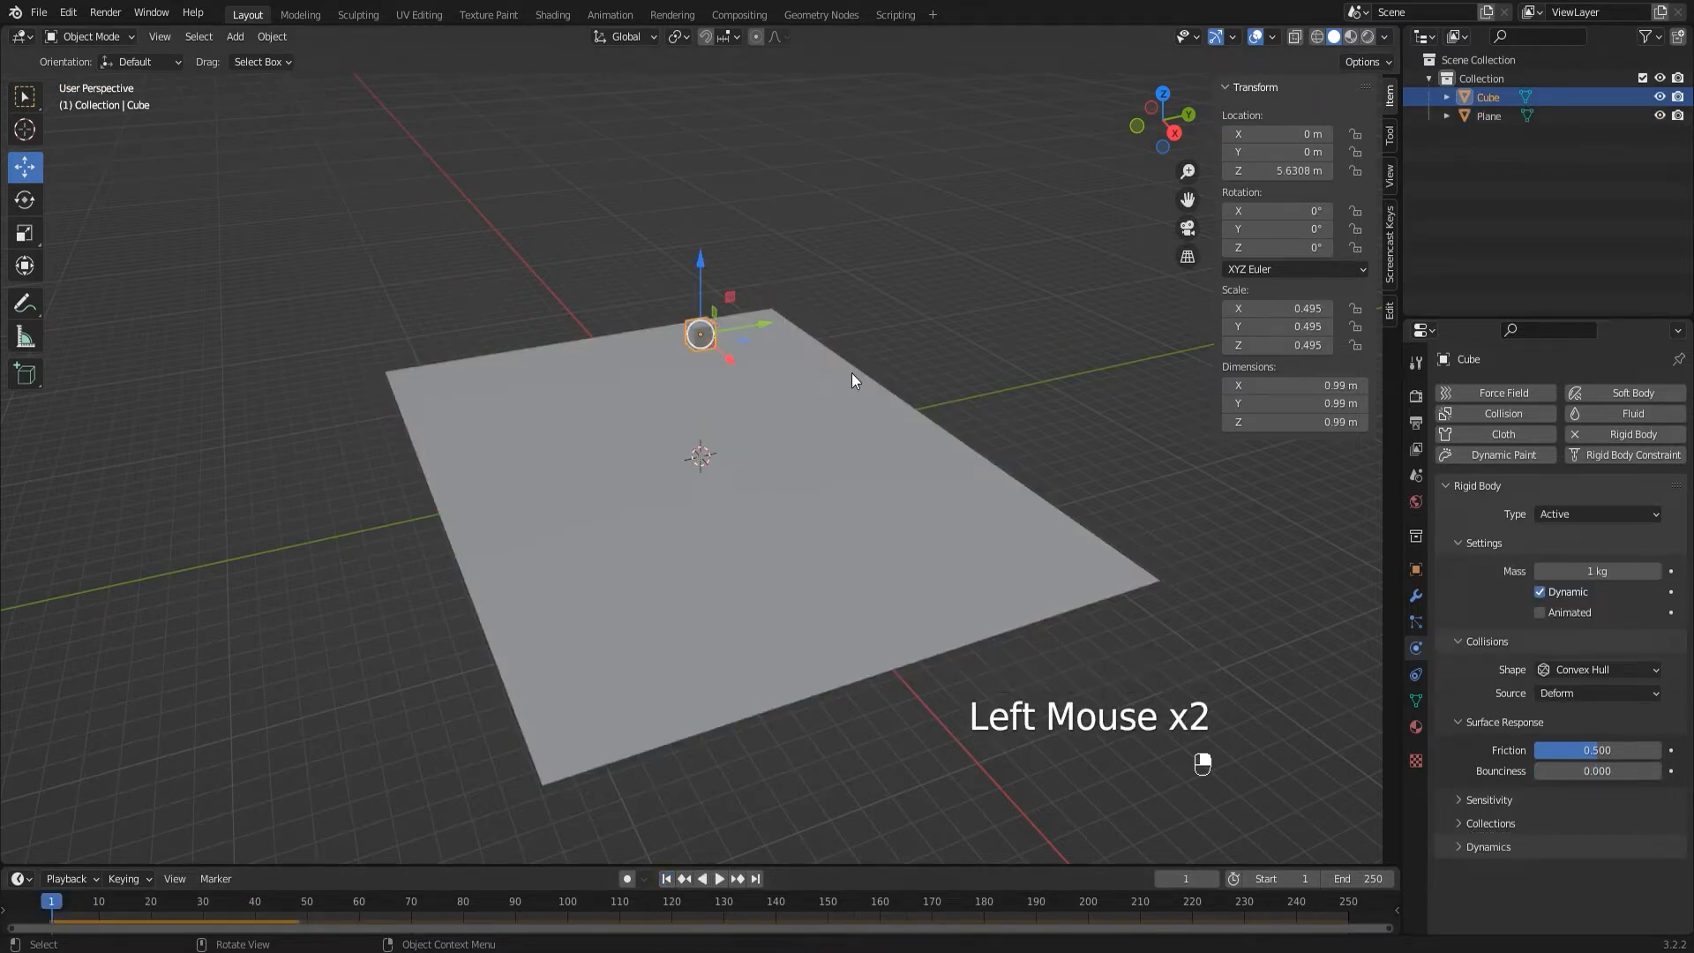
key(r)
click(886, 339)
key(space)
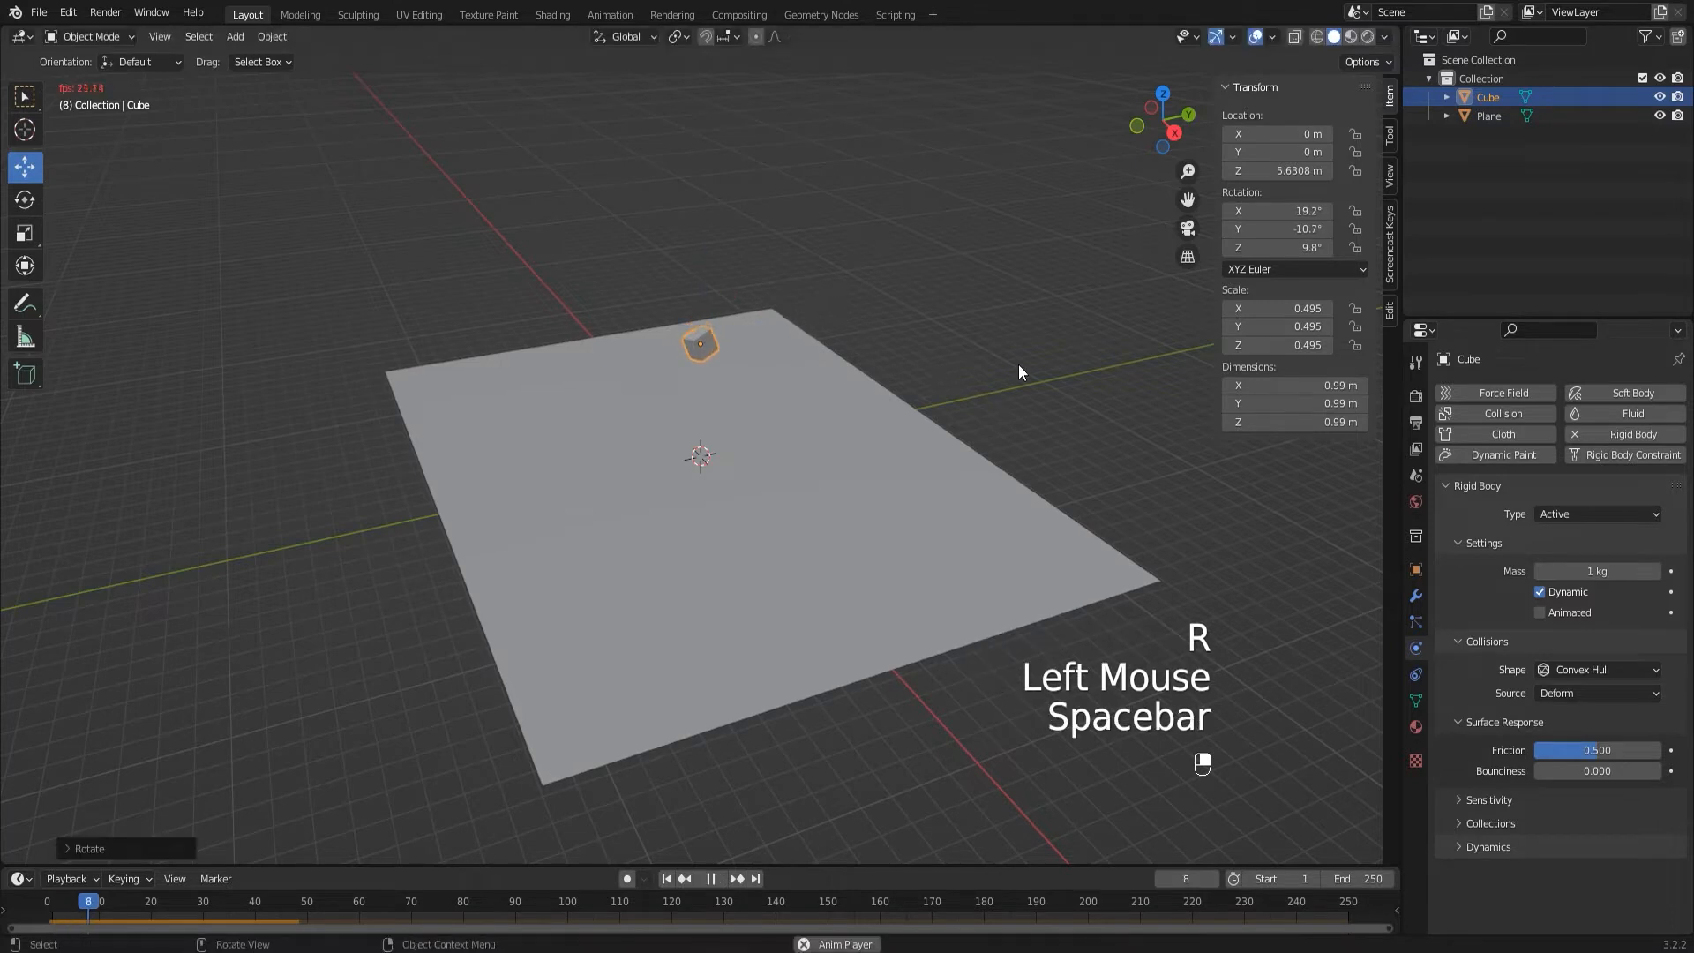
key(space)
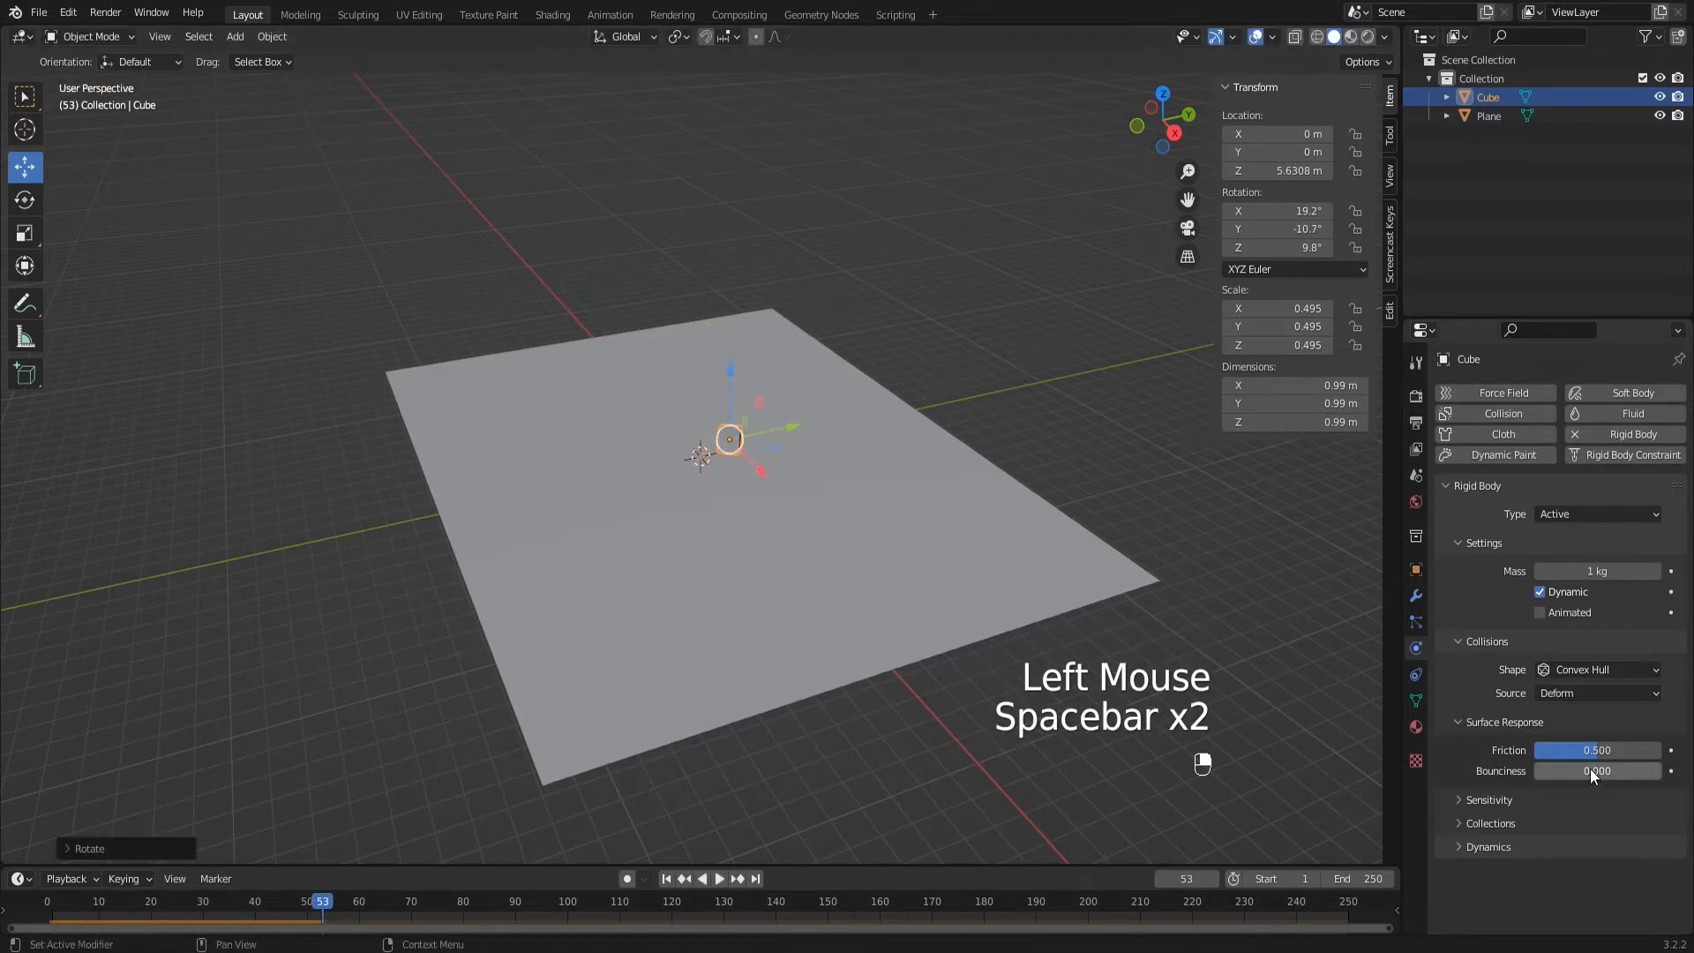
- Set the cube's rigid body bounciness to 10, play the simulation and return to the first frame
click(1589, 769)
text(10)
key(Return)
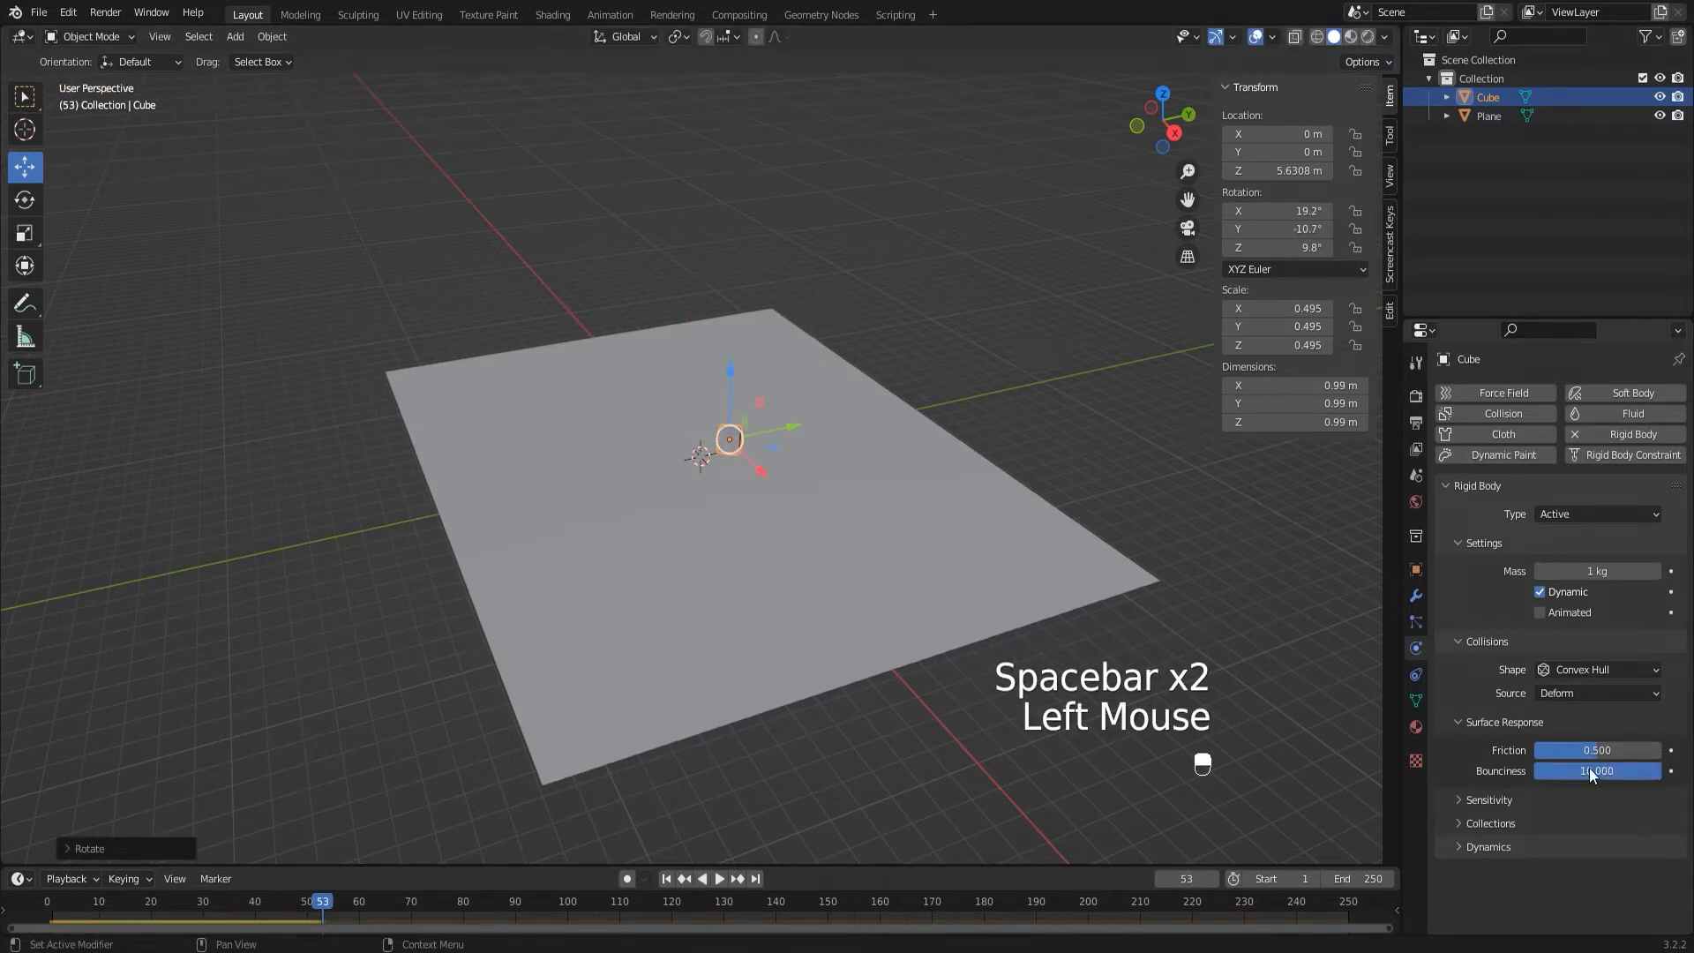
key(space)
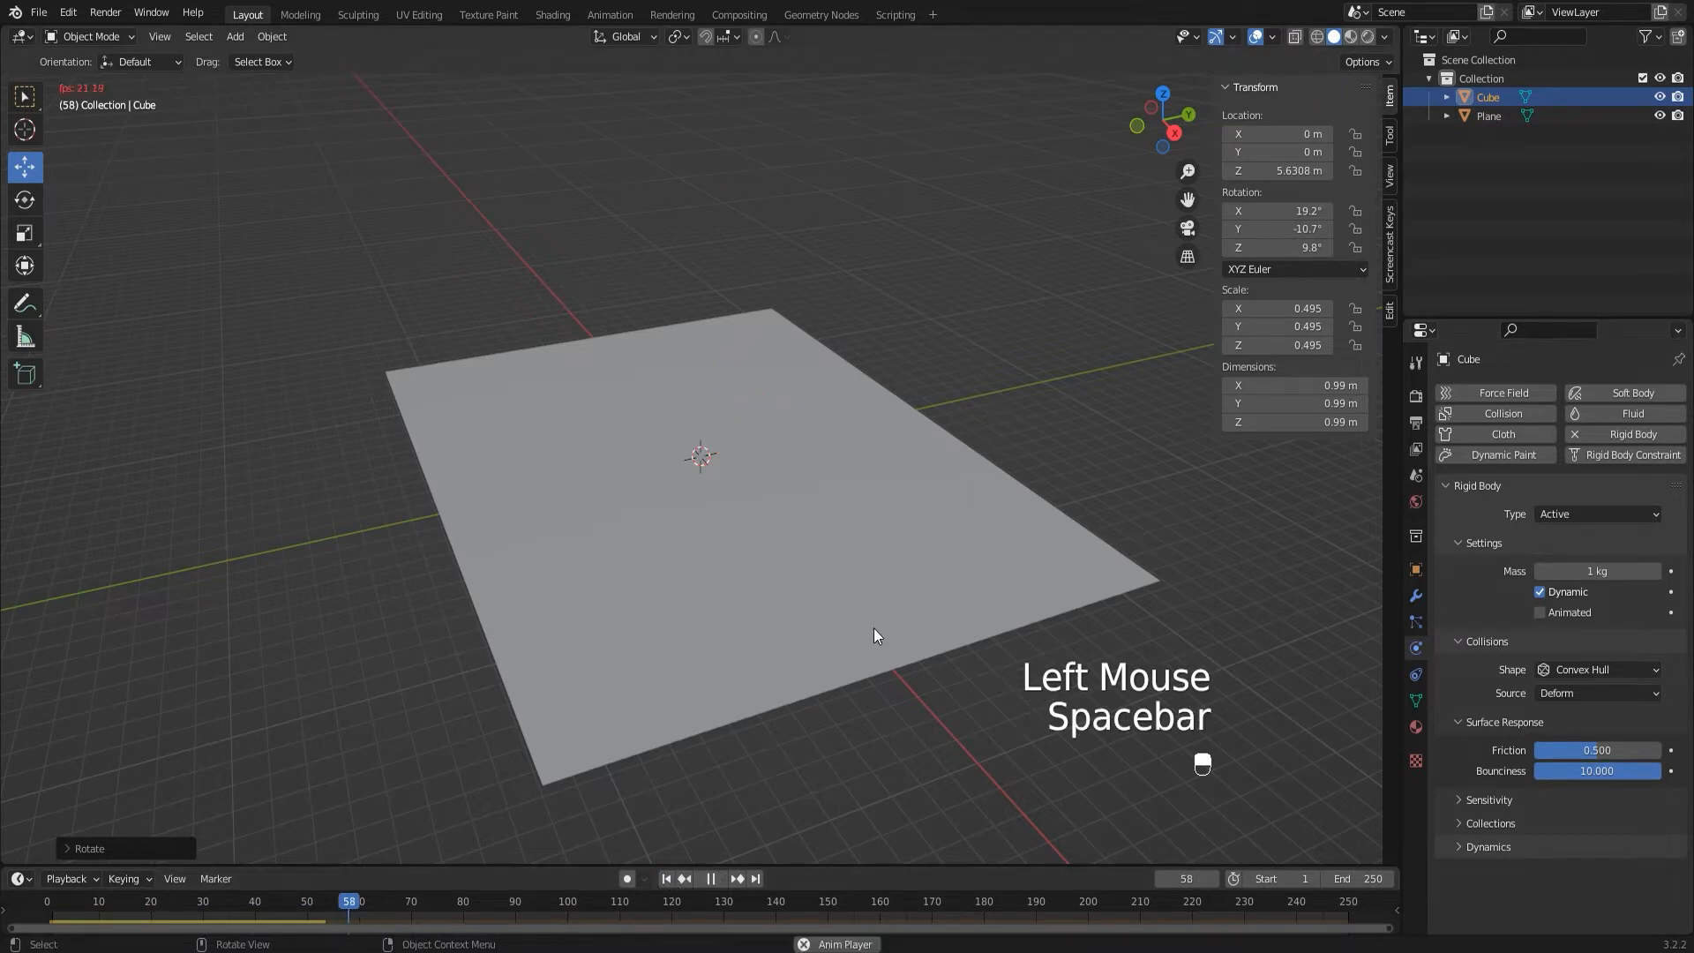
key(space)
click(664, 879)
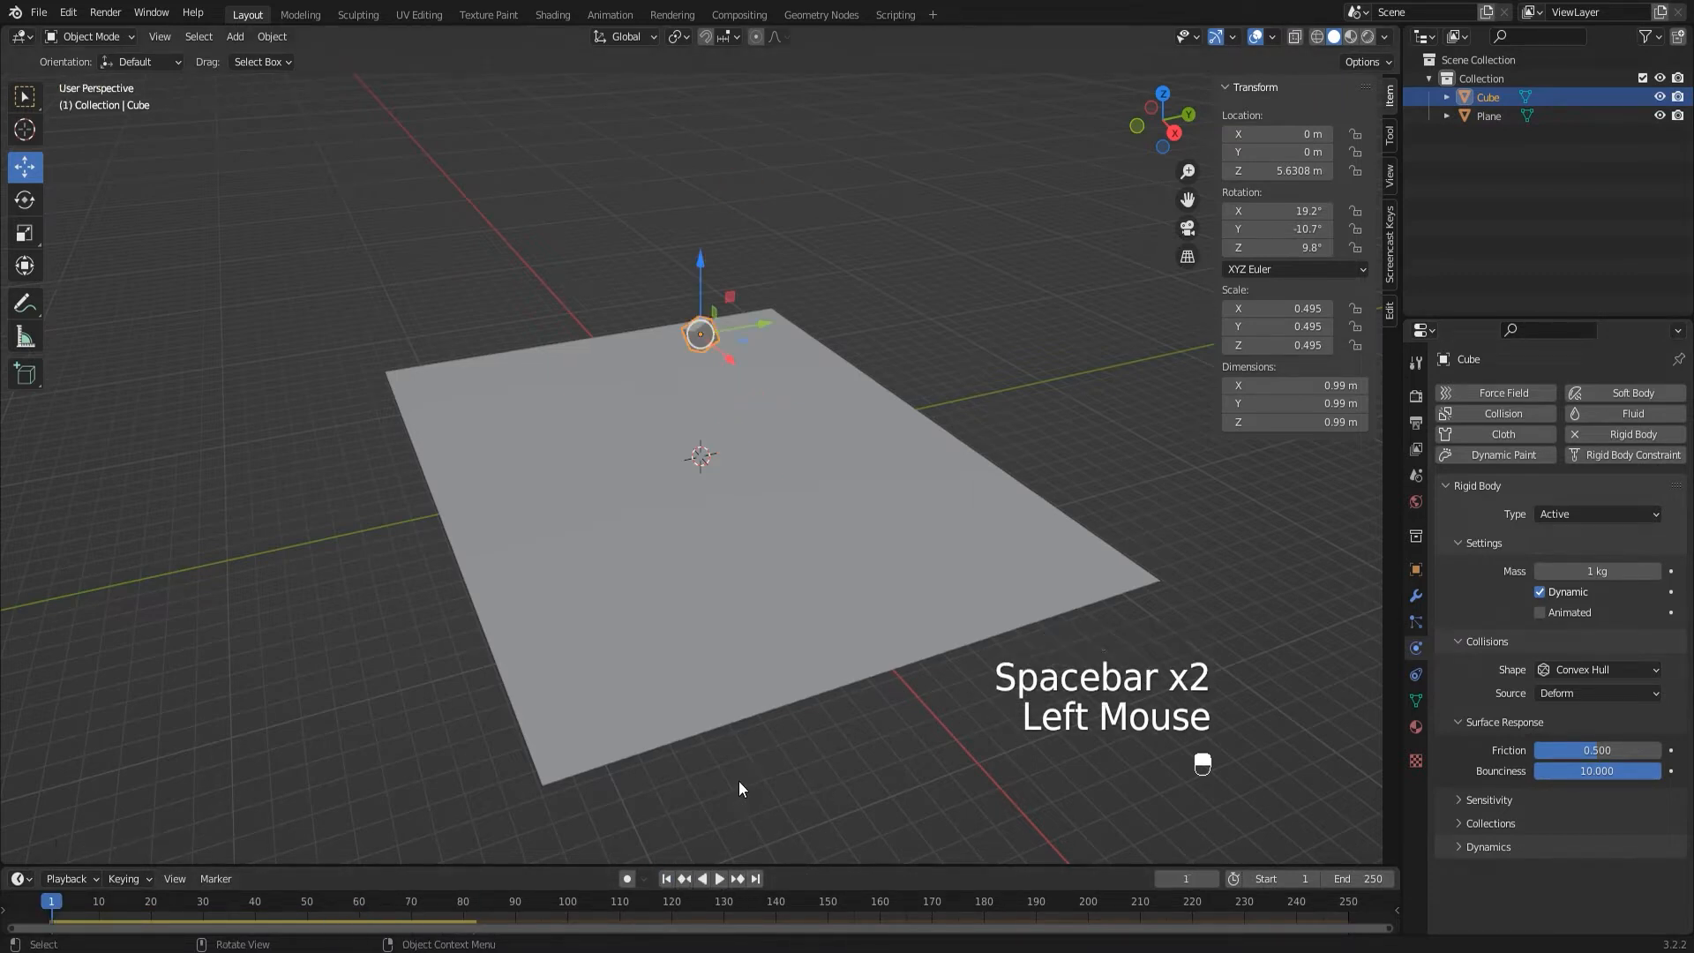
- Replay the simulation twice from the first frame to examine how the tilted cube rebounds
key(space)
key(space)
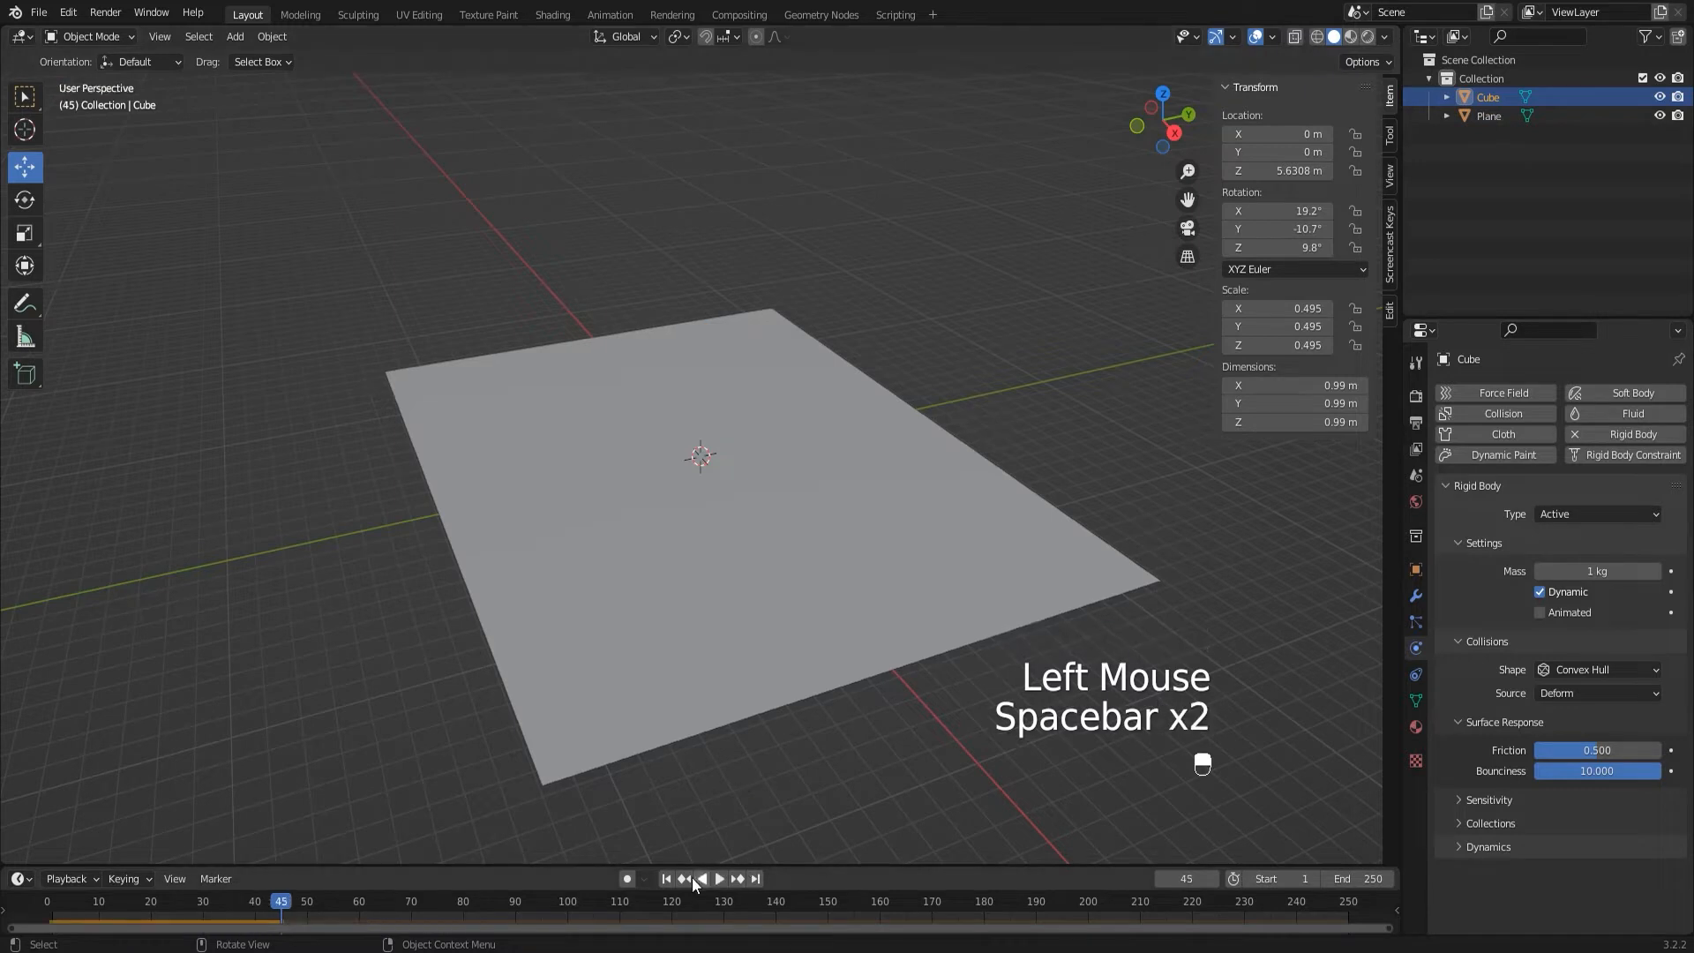
click(665, 879)
key(space)
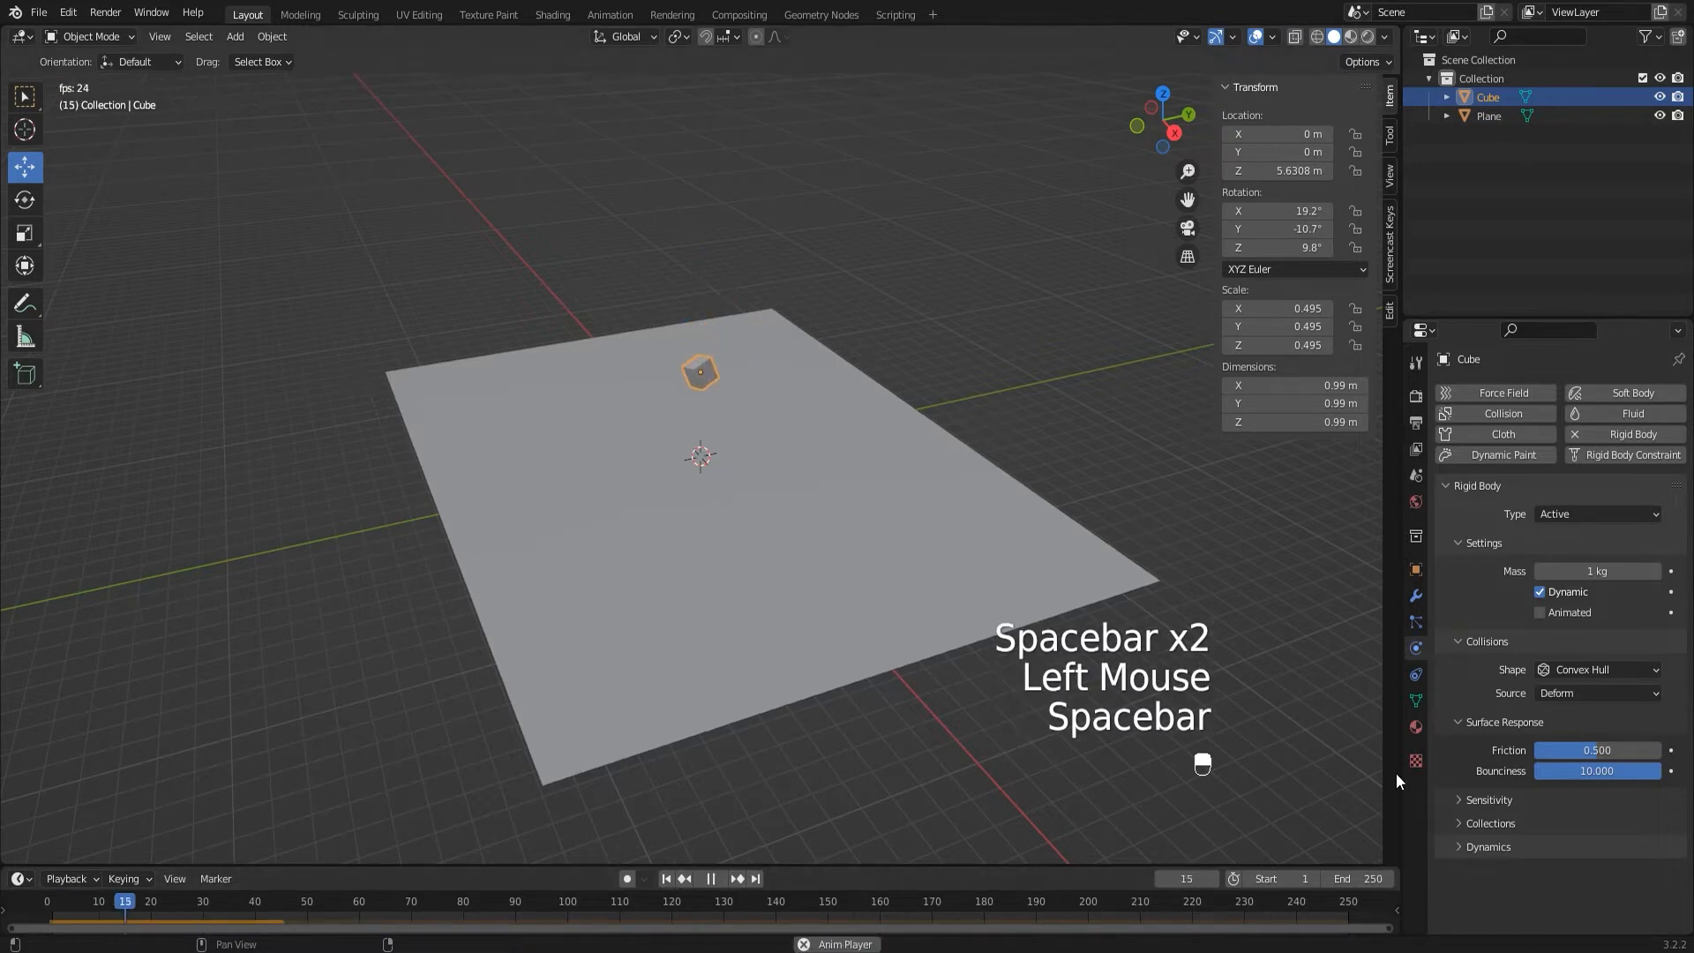
key(space)
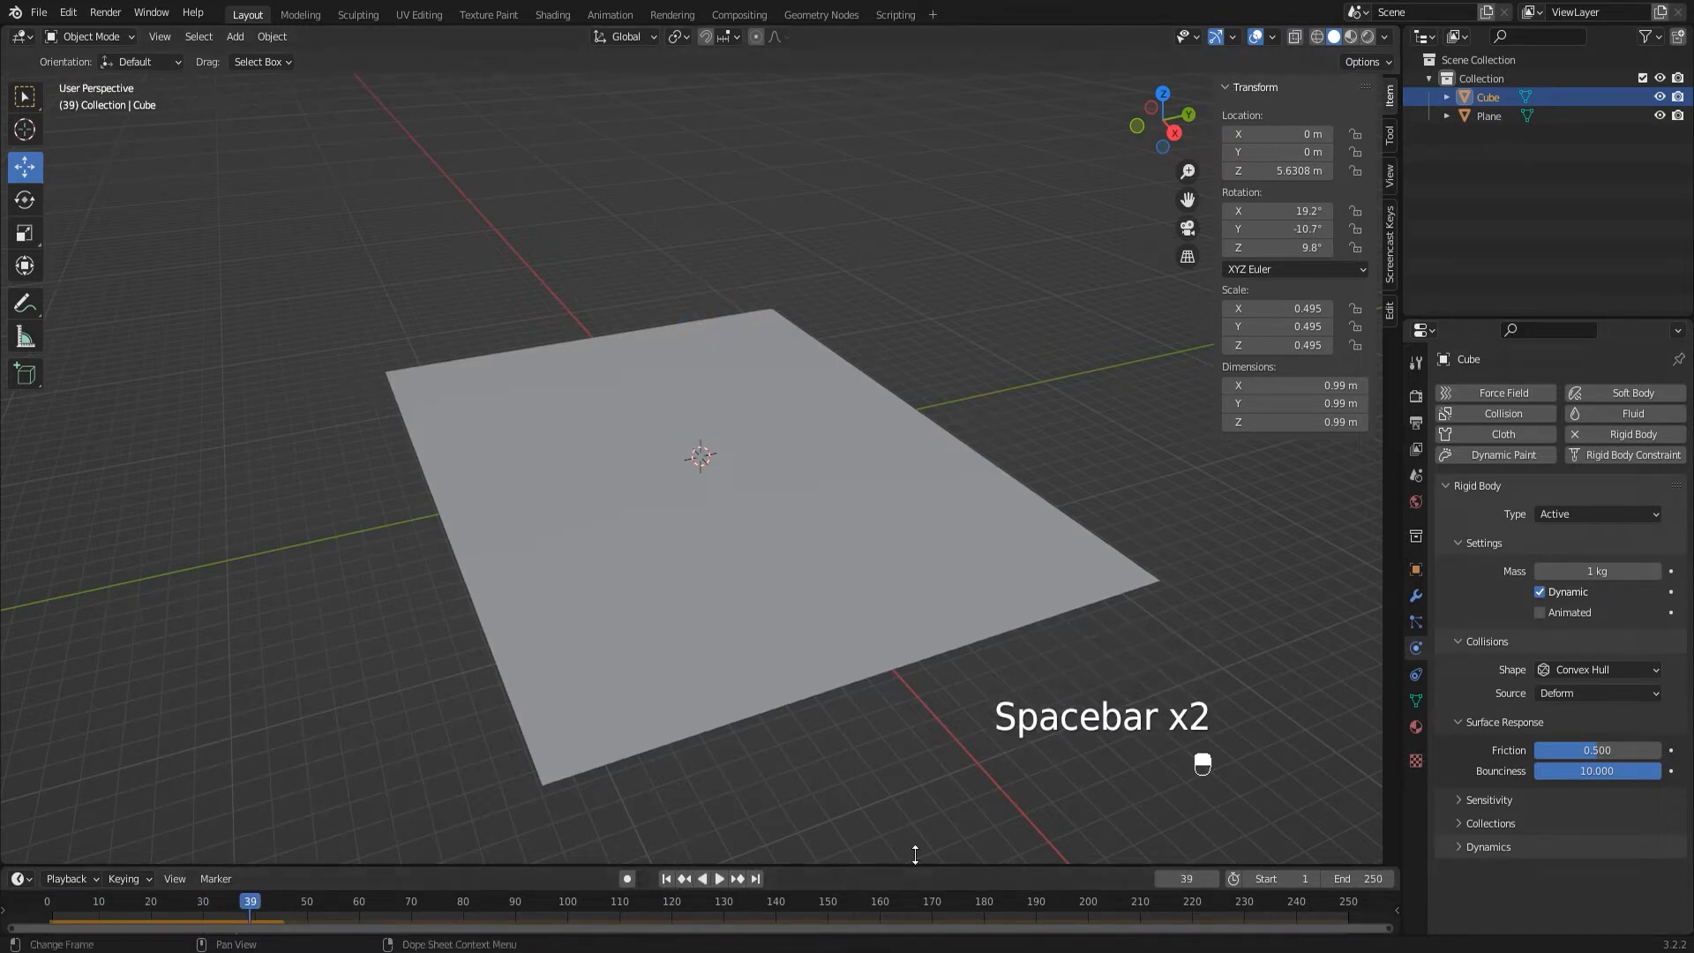
- Set the cube's bounciness to 5 and replay the simulation from the first frame
click(1587, 772)
text(5)
key(Return)
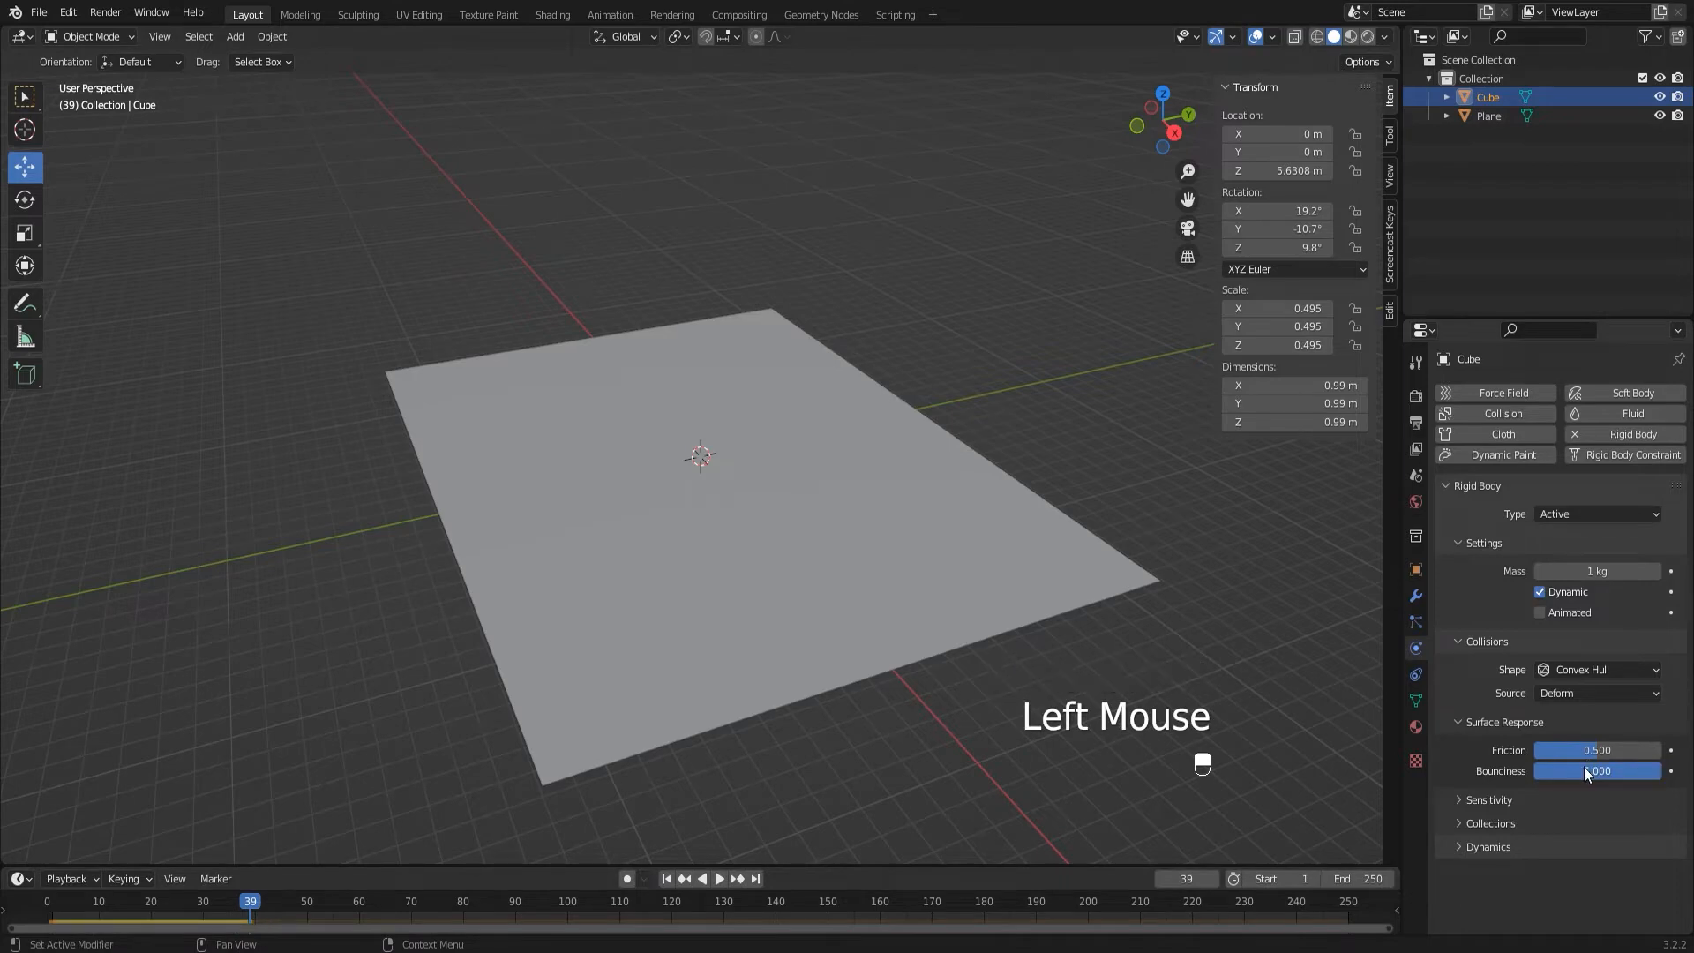
click(667, 879)
key(space)
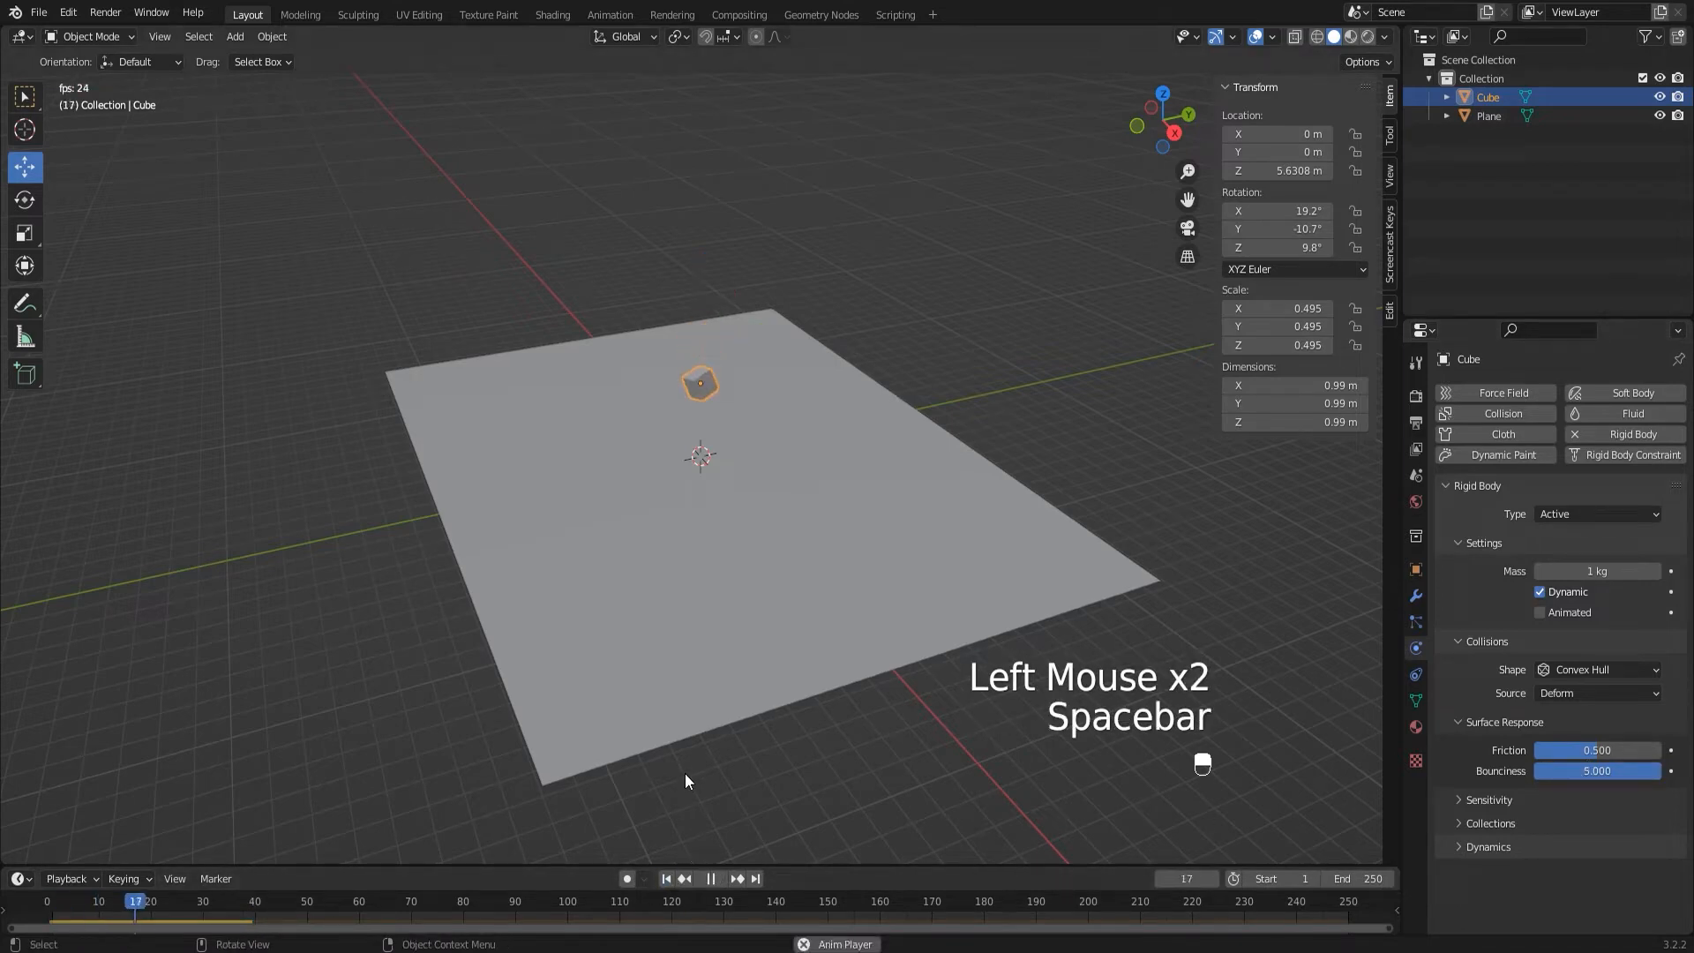
key(space)
- Set the cube's bounciness to 1 and replay the simulation from the first frame, following the cube's flight above the plane
middle_drag(680, 838, 803, 728)
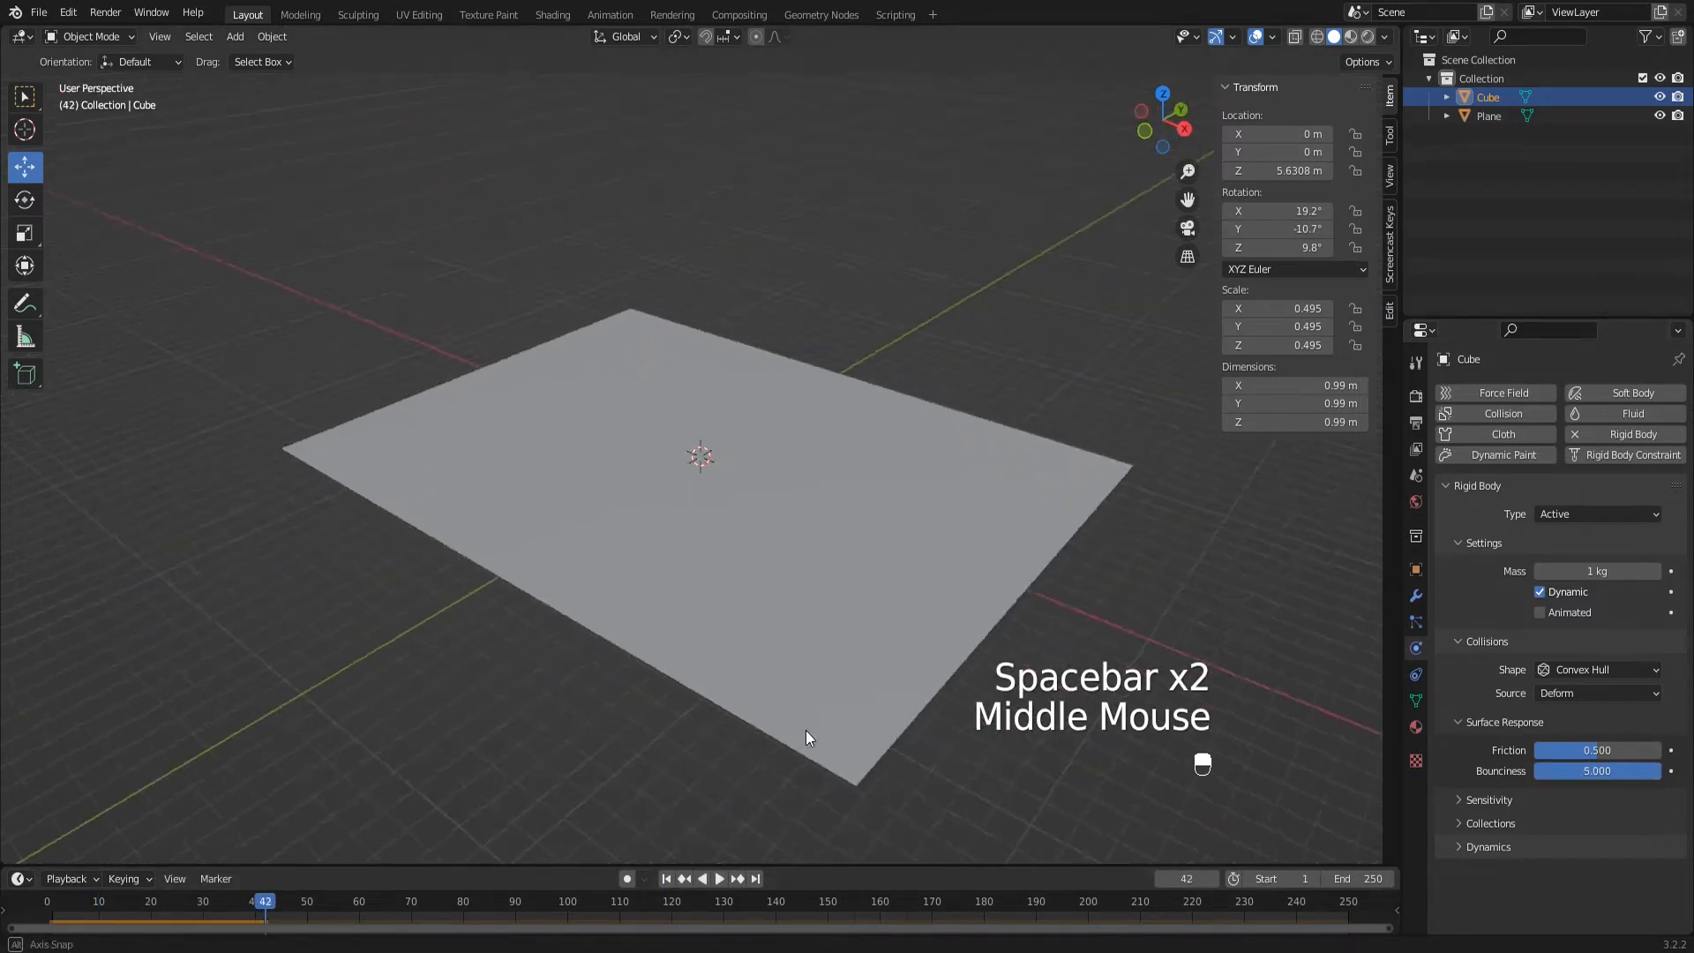
scroll(834, 712, down, 2)
click(1596, 771)
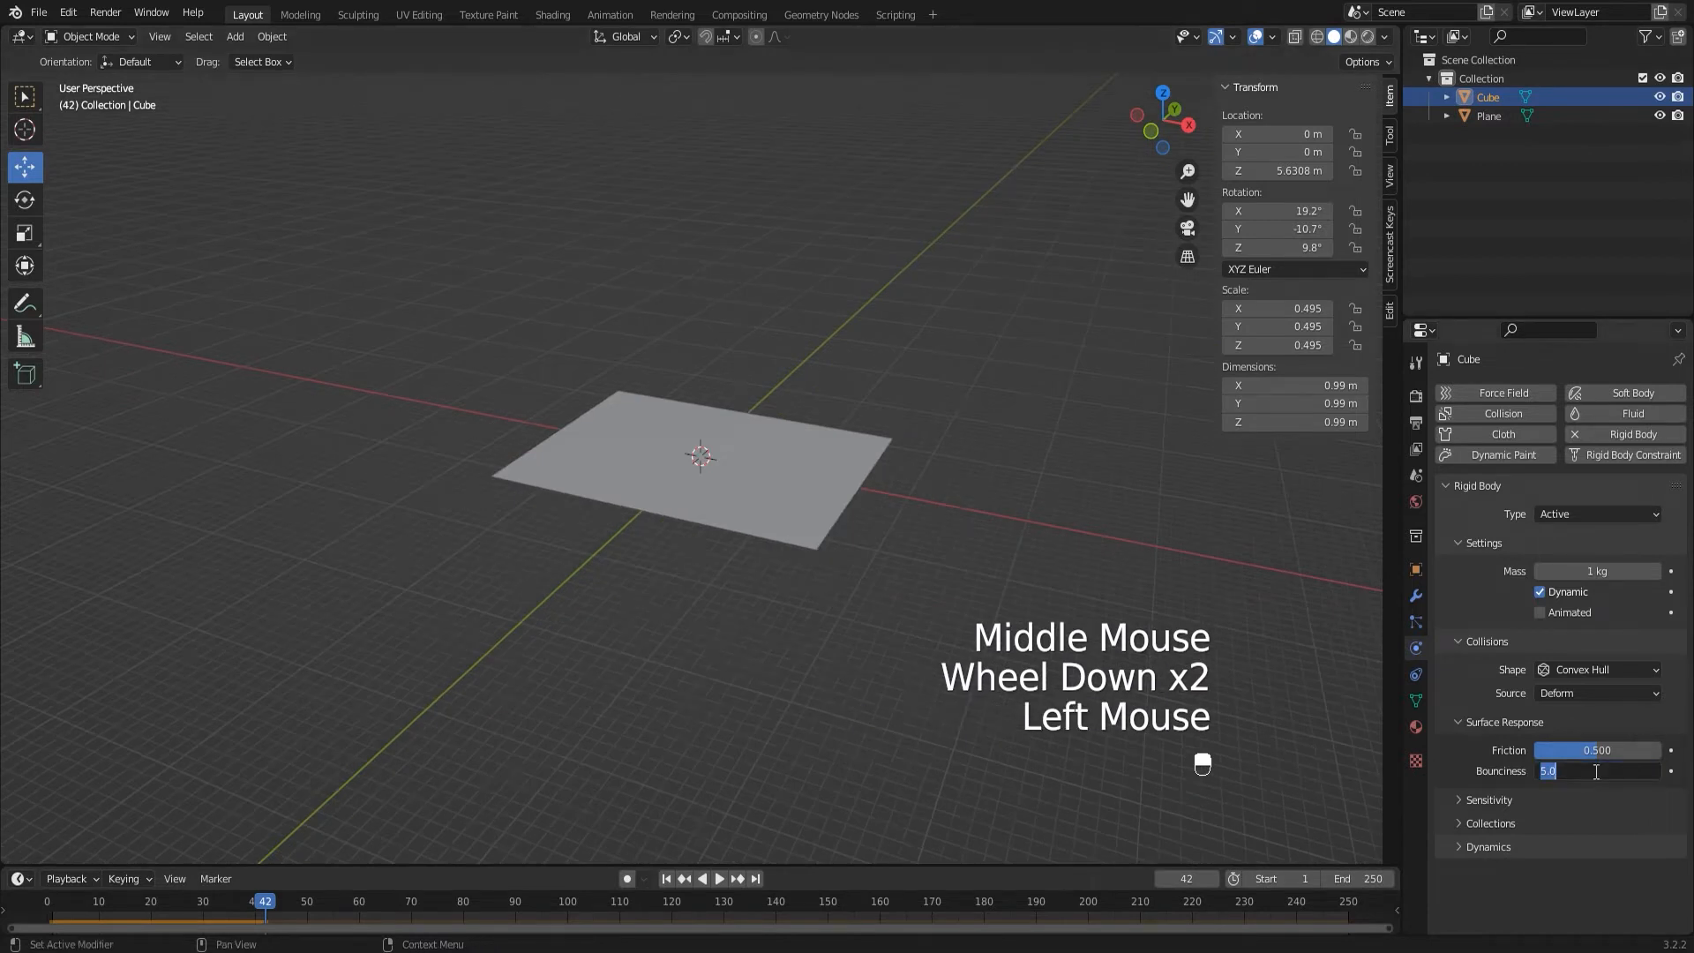
text(1)
key(Return)
click(667, 878)
key(space)
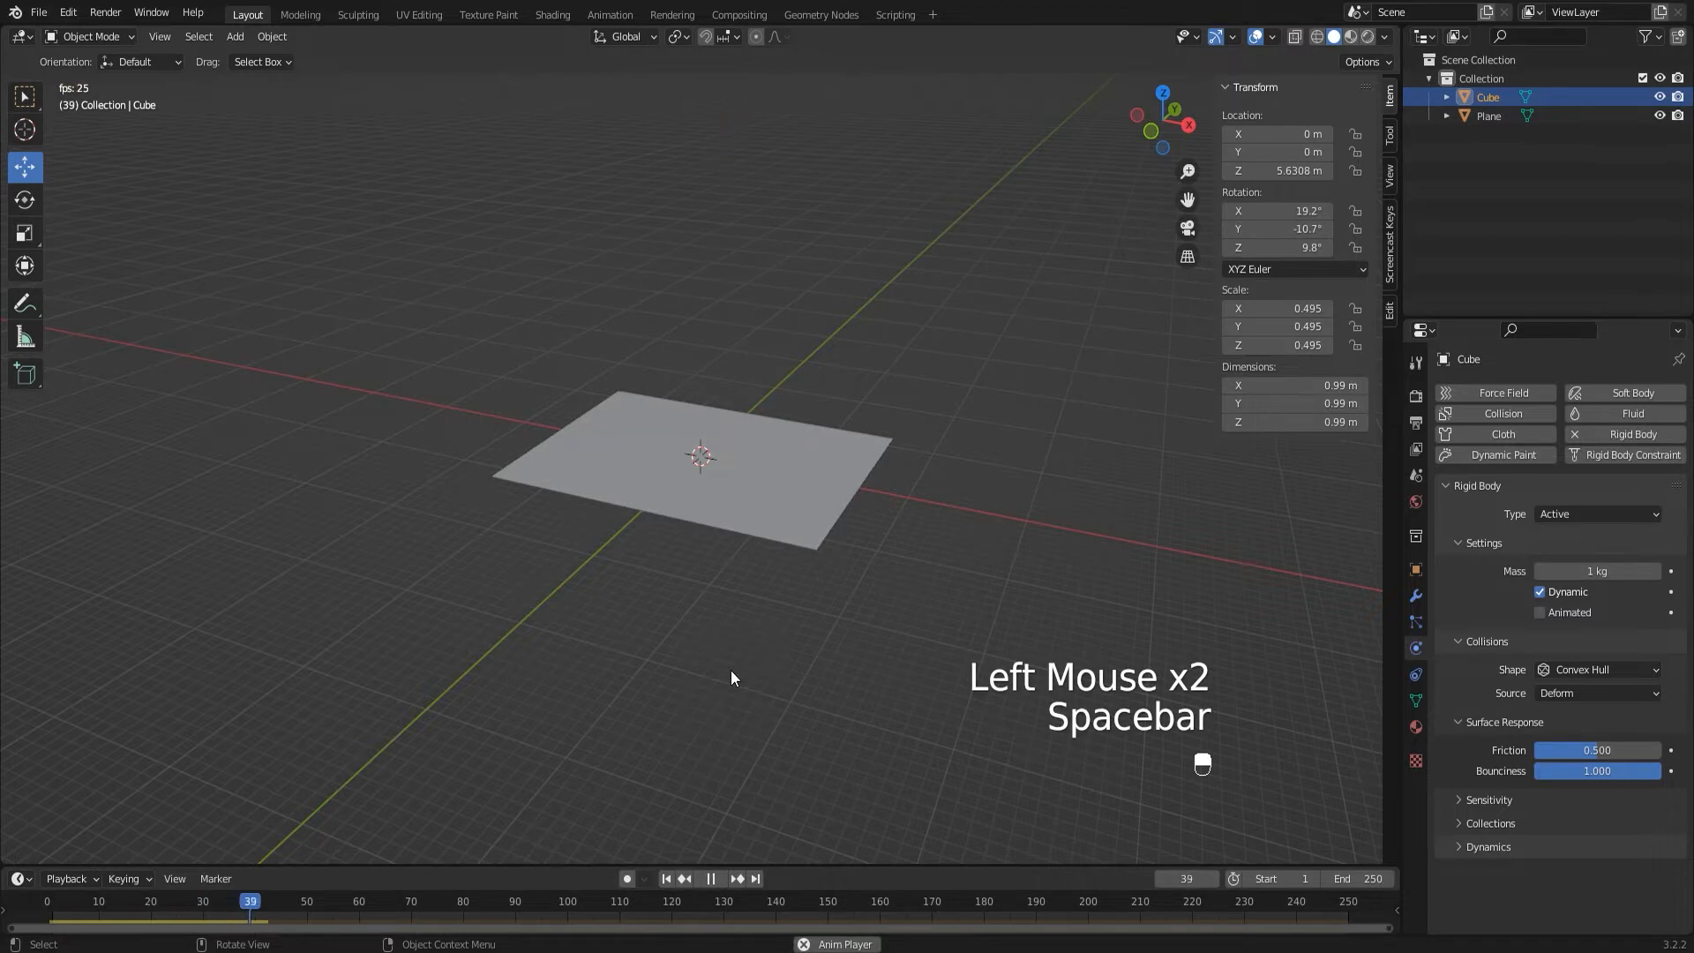
scroll(781, 621, down, 4)
middle_drag(786, 611, 793, 547)
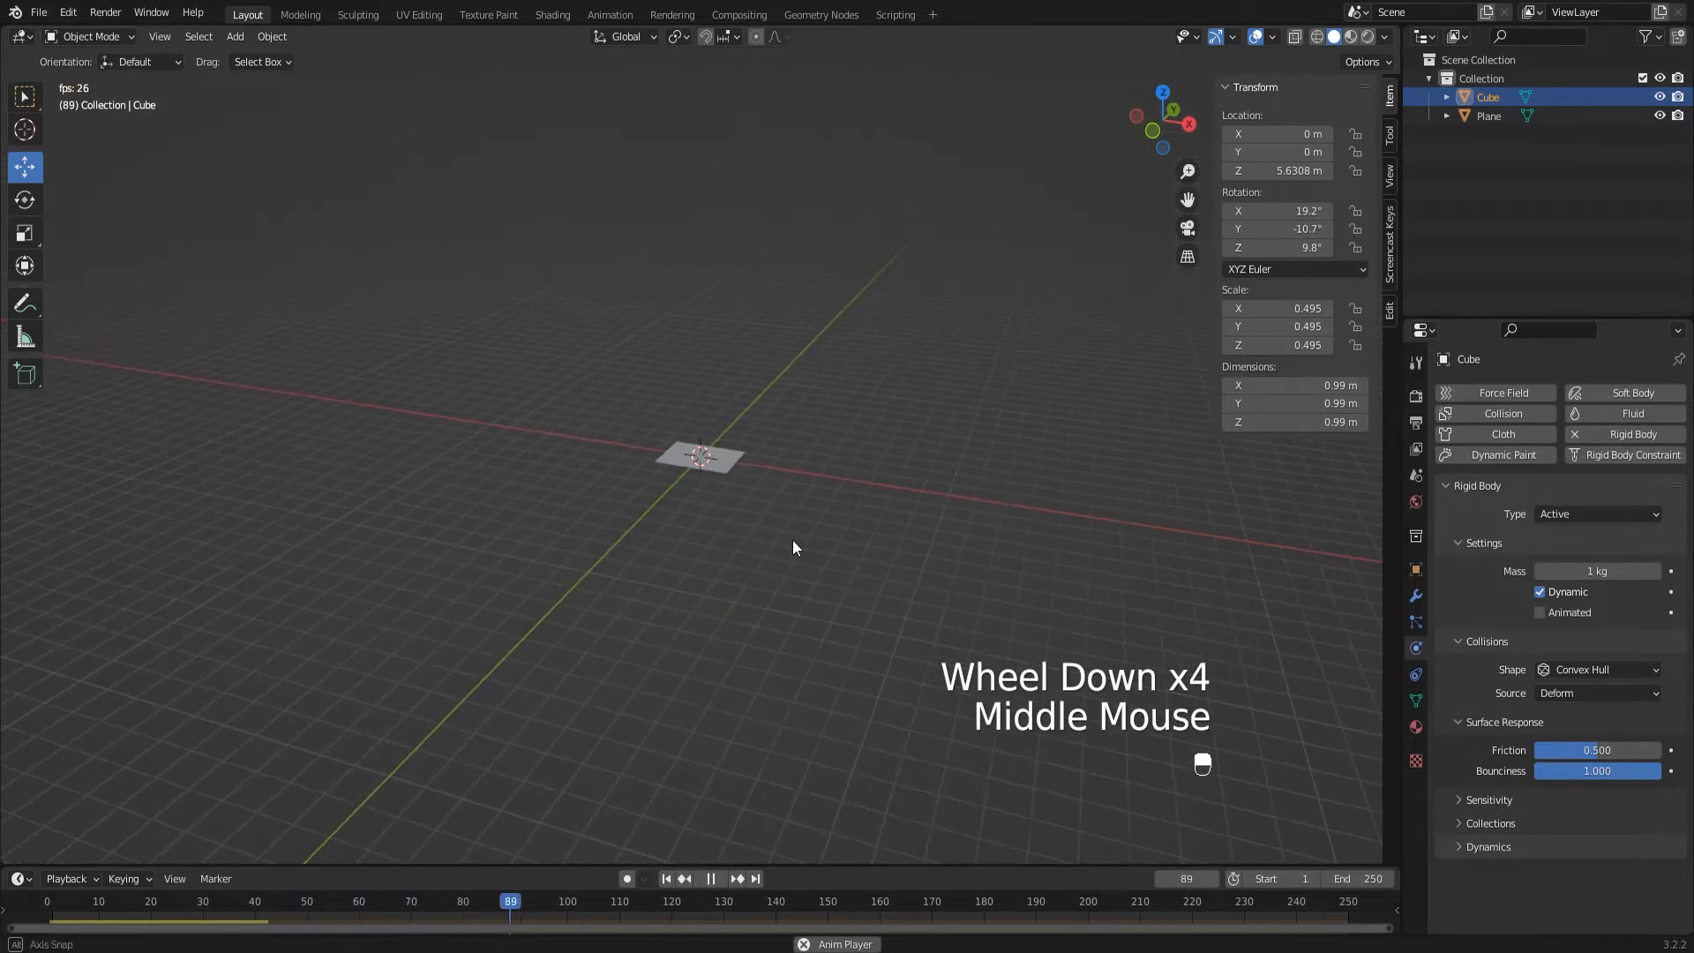
scroll(775, 559, down, 3)
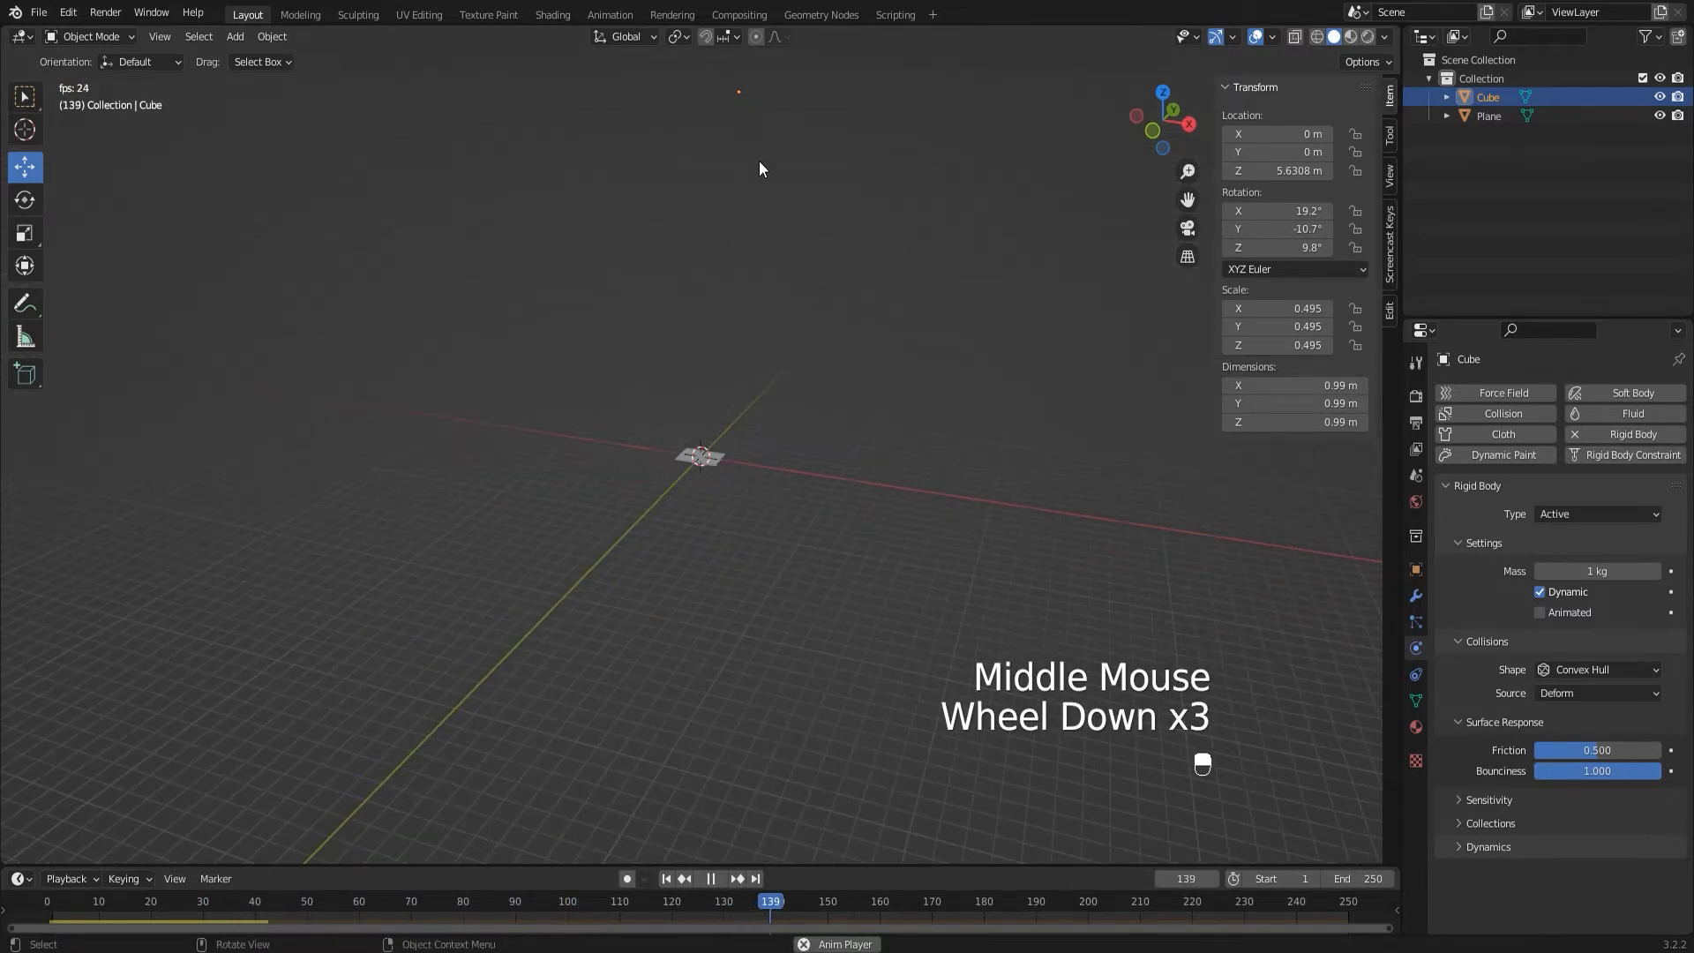
key(space)
- Set the cube's bounciness to 0.5 and replay the simulation from the first frame to check the rebound
click(1599, 749)
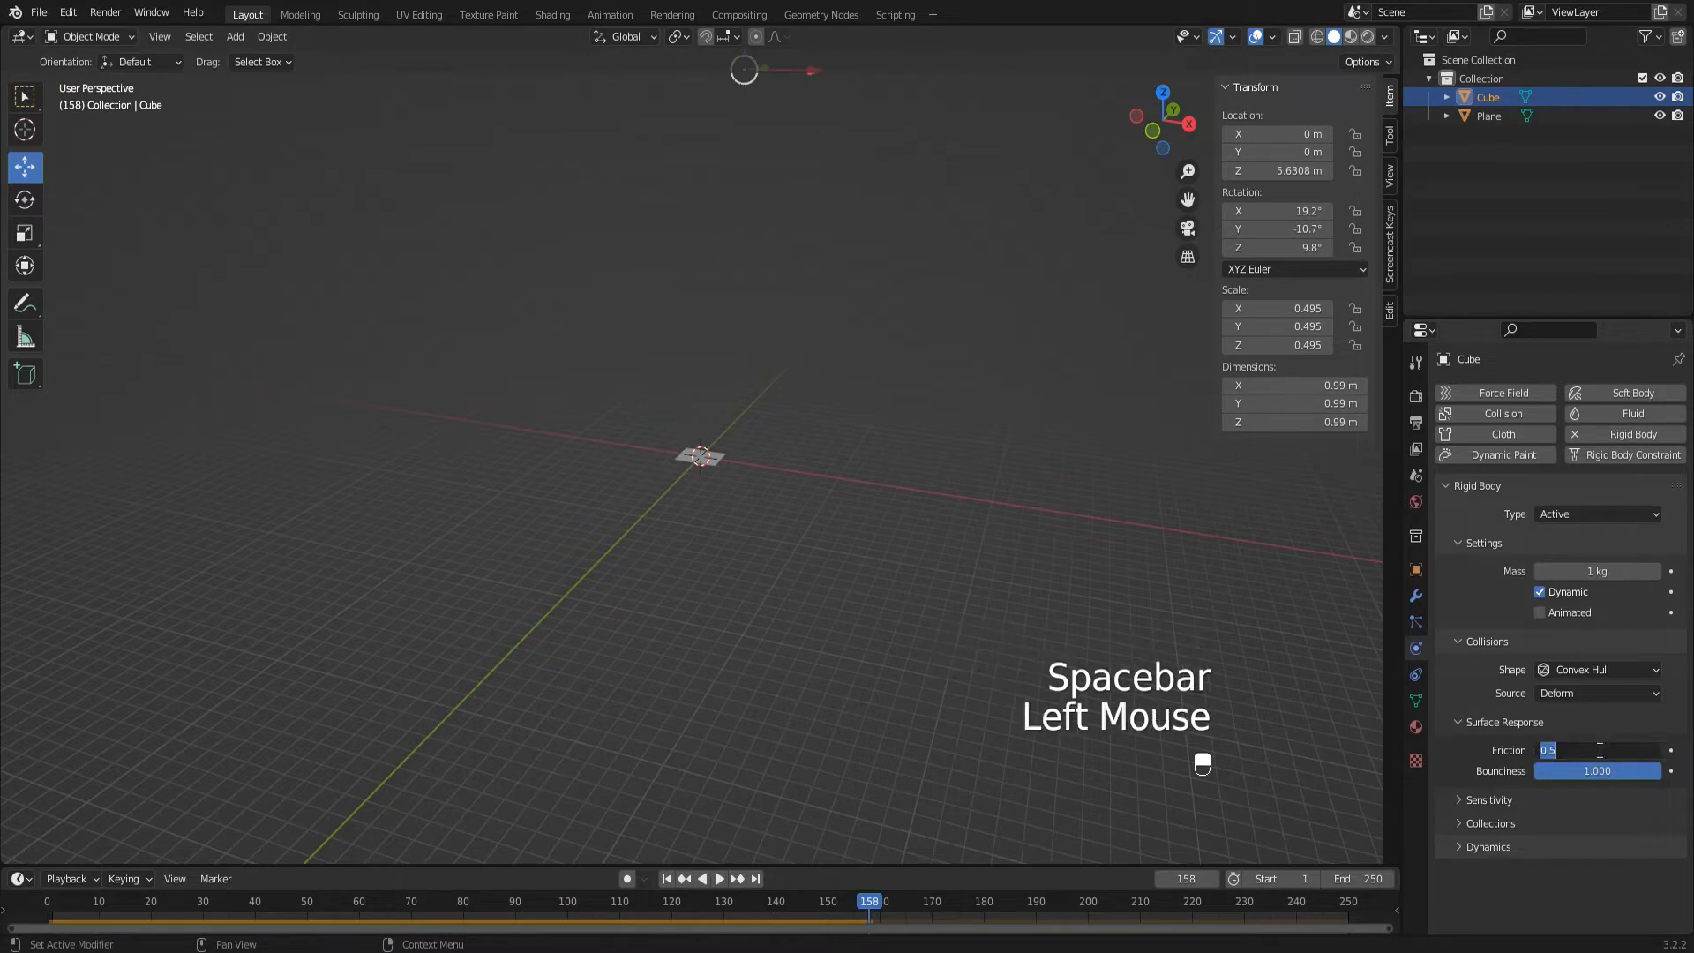
click(1615, 772)
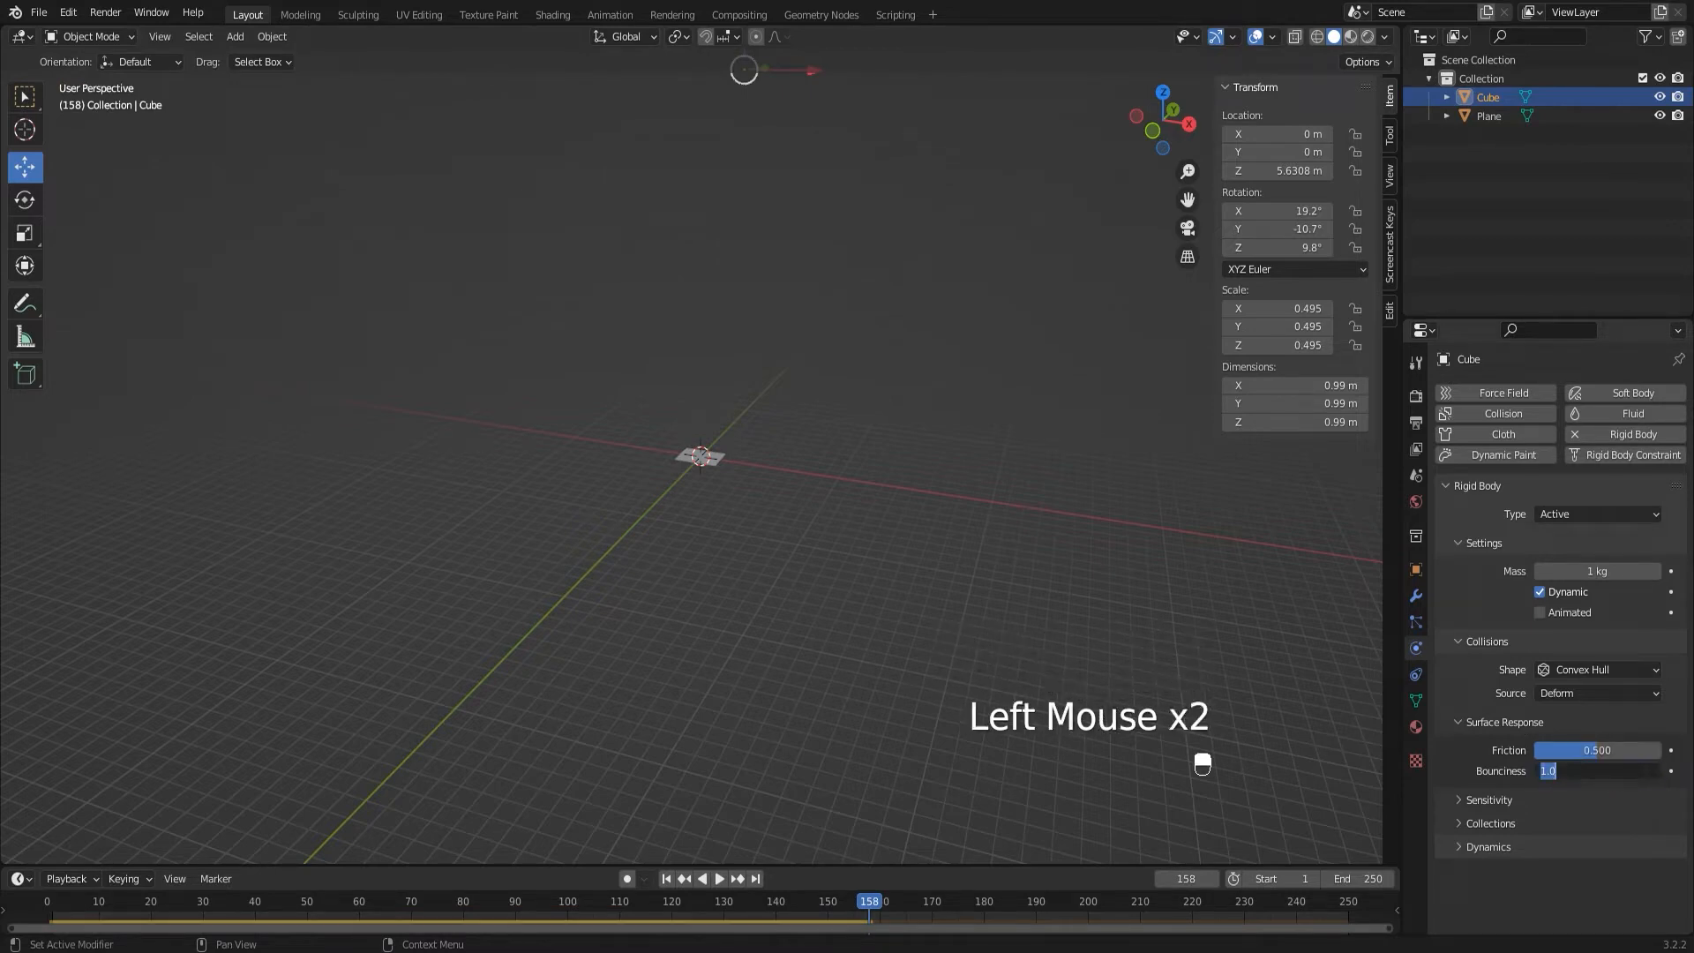
key(space)
key(space)
click(666, 878)
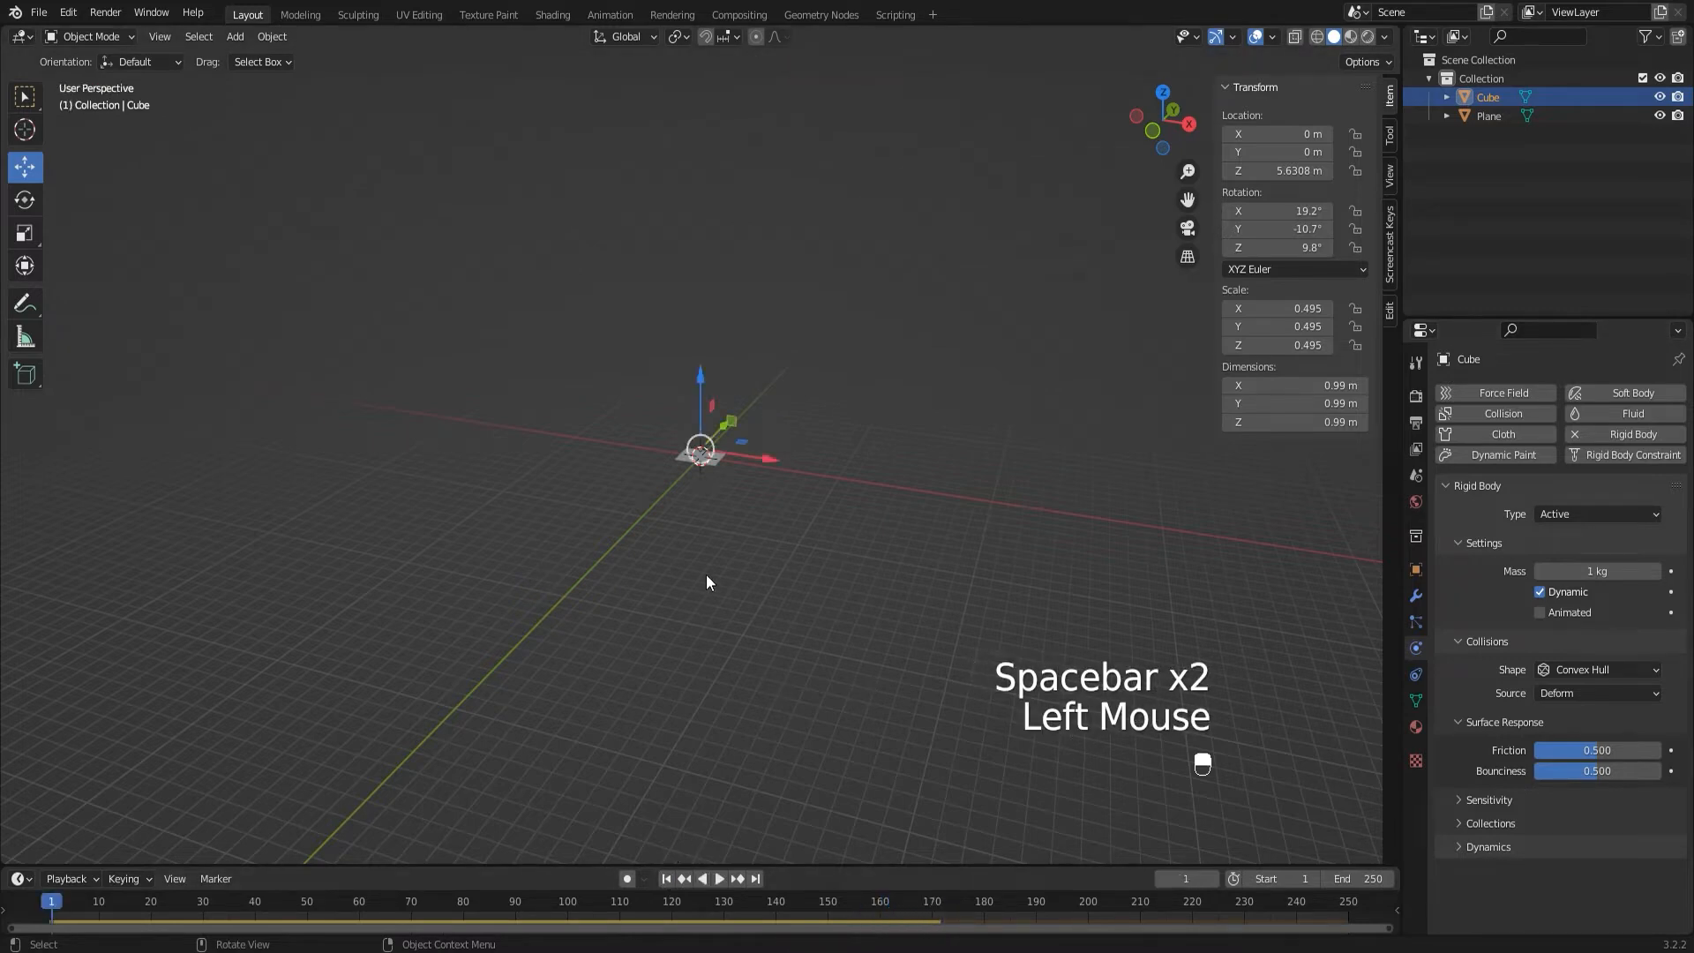
key(space)
scroll(732, 370, up, 4)
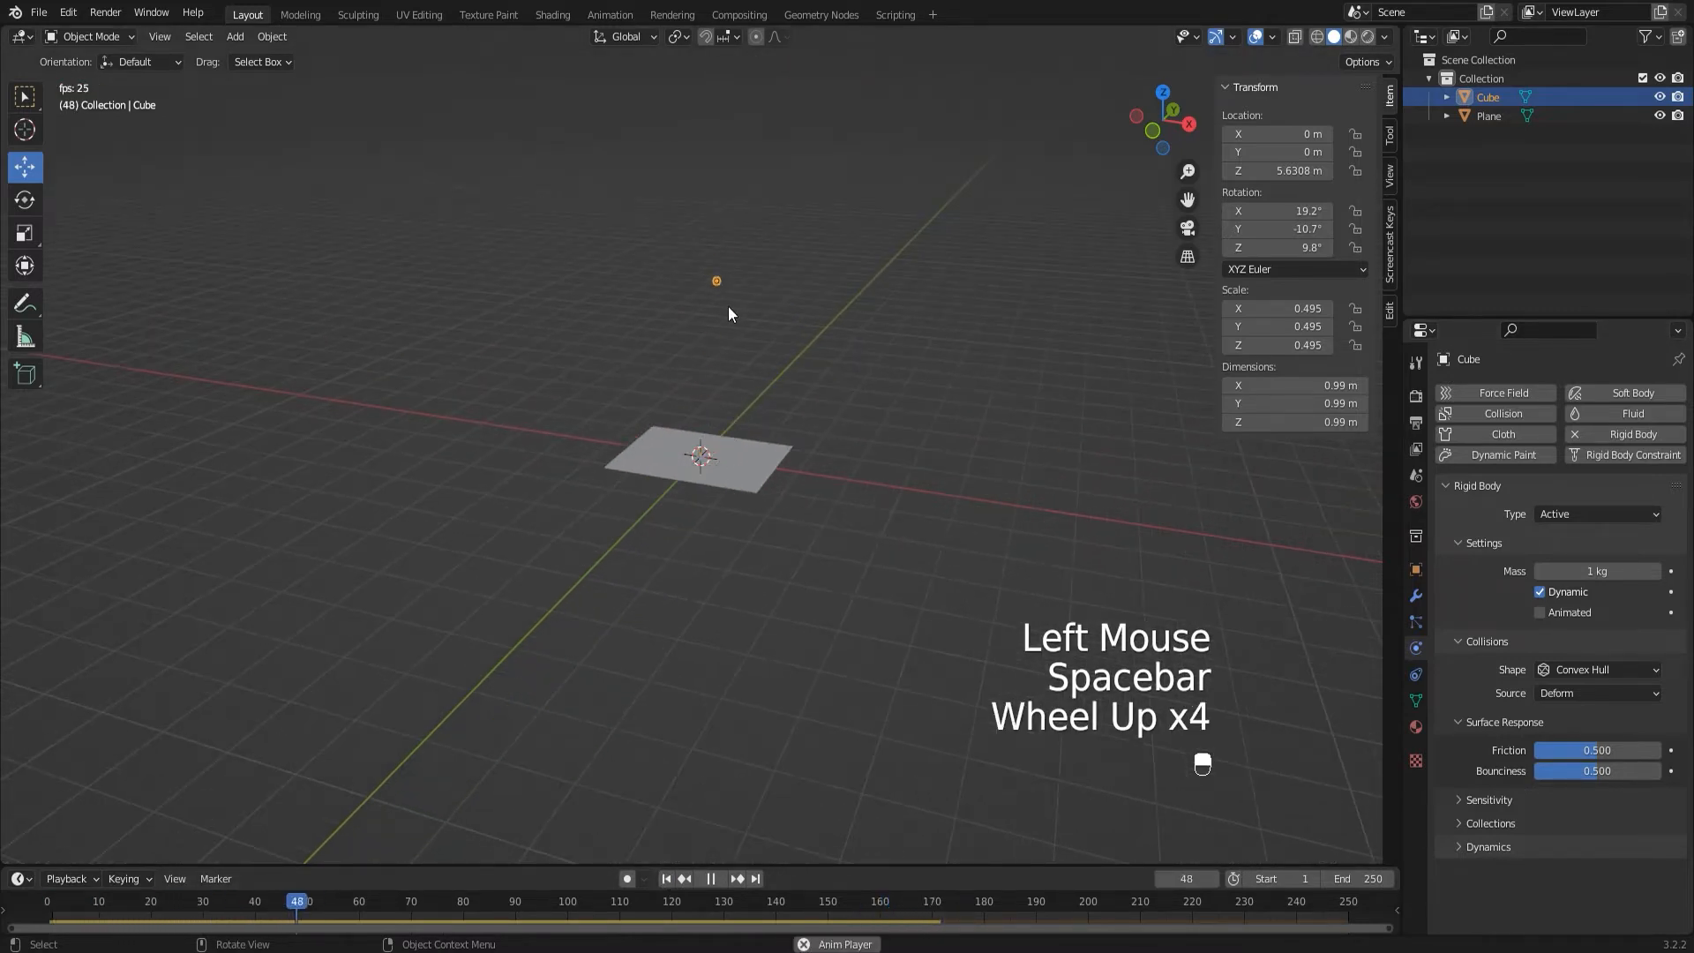
scroll(729, 313, up, 1)
scroll(764, 392, down, 2)
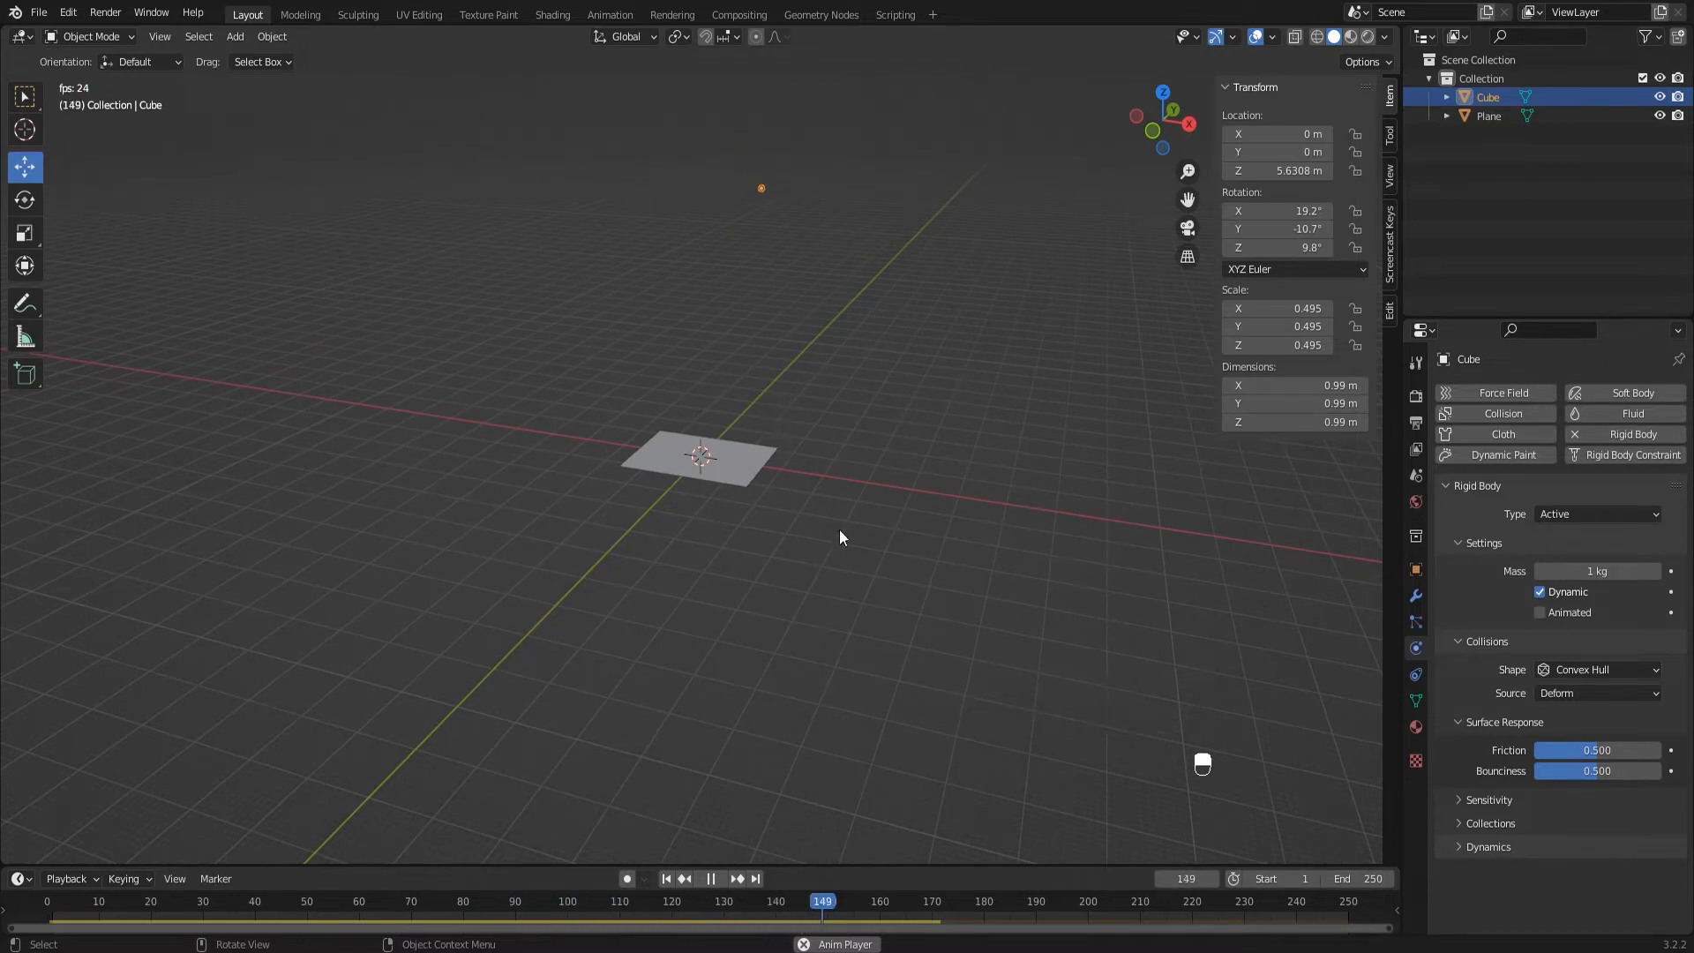
key(space)
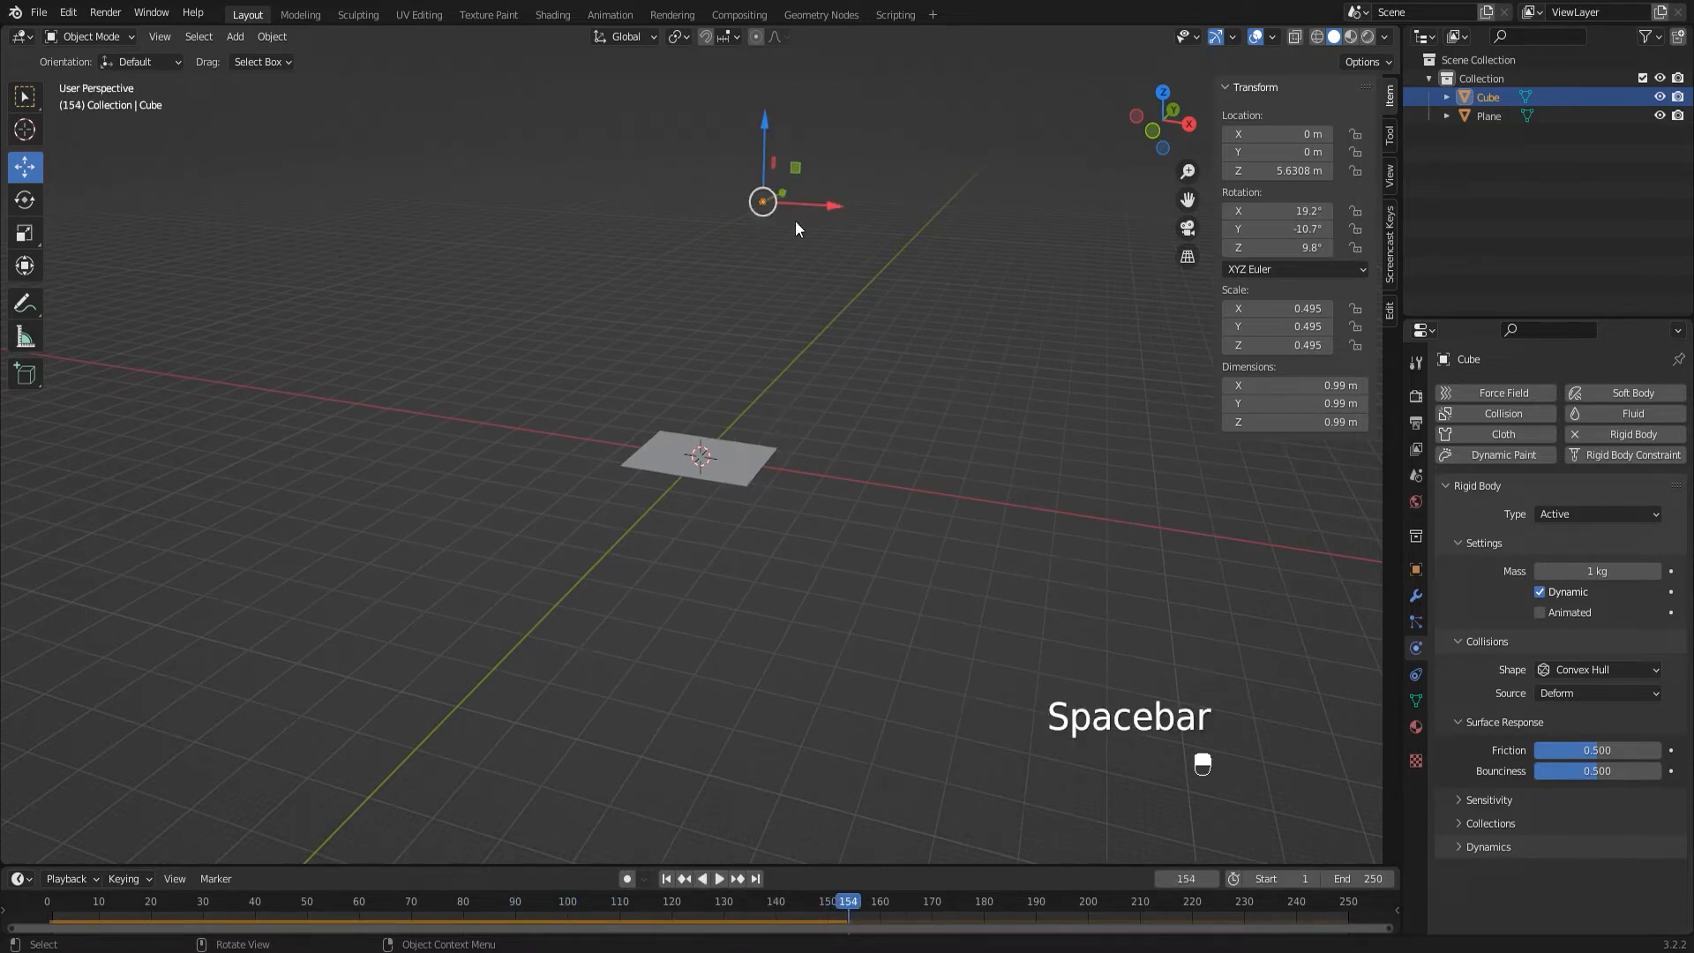
- Undo all of the cube's bounciness changes while keeping its rotation
key(ctrl+z)
key(ctrl+z)
key(ctrl+z)
key(ctrl+z)
key(ctrl+z)
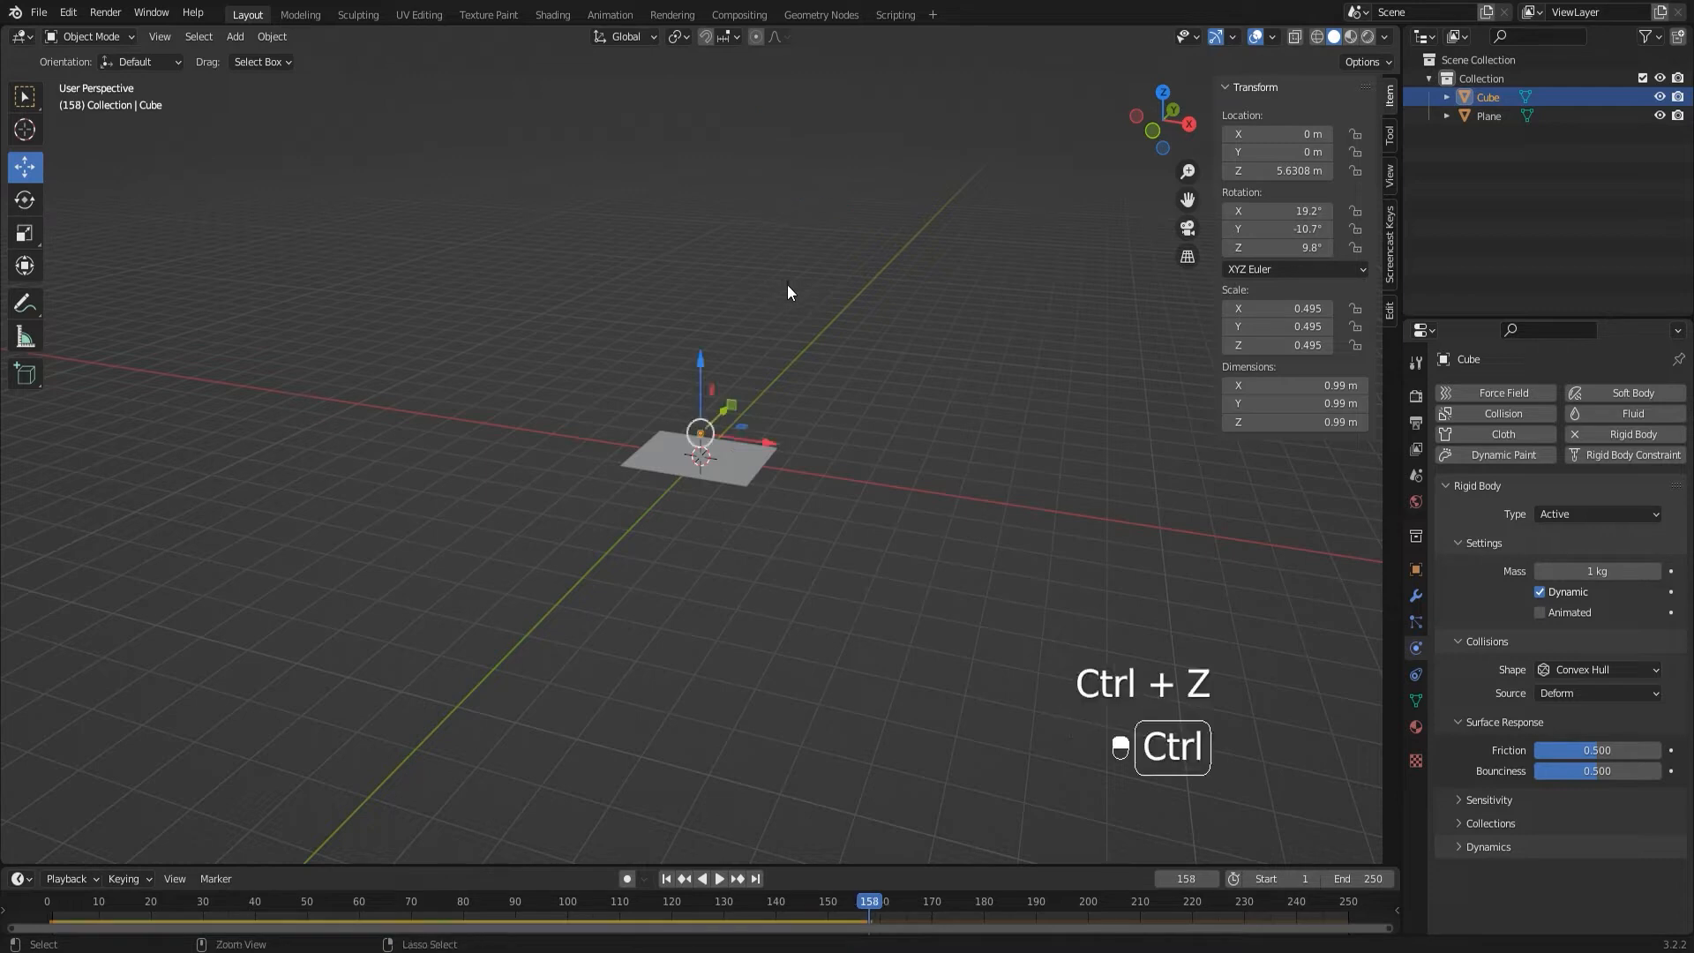
key(ctrl+z)
key(ctrl+z)
key(ctrl+z)
key(ctrl+z)
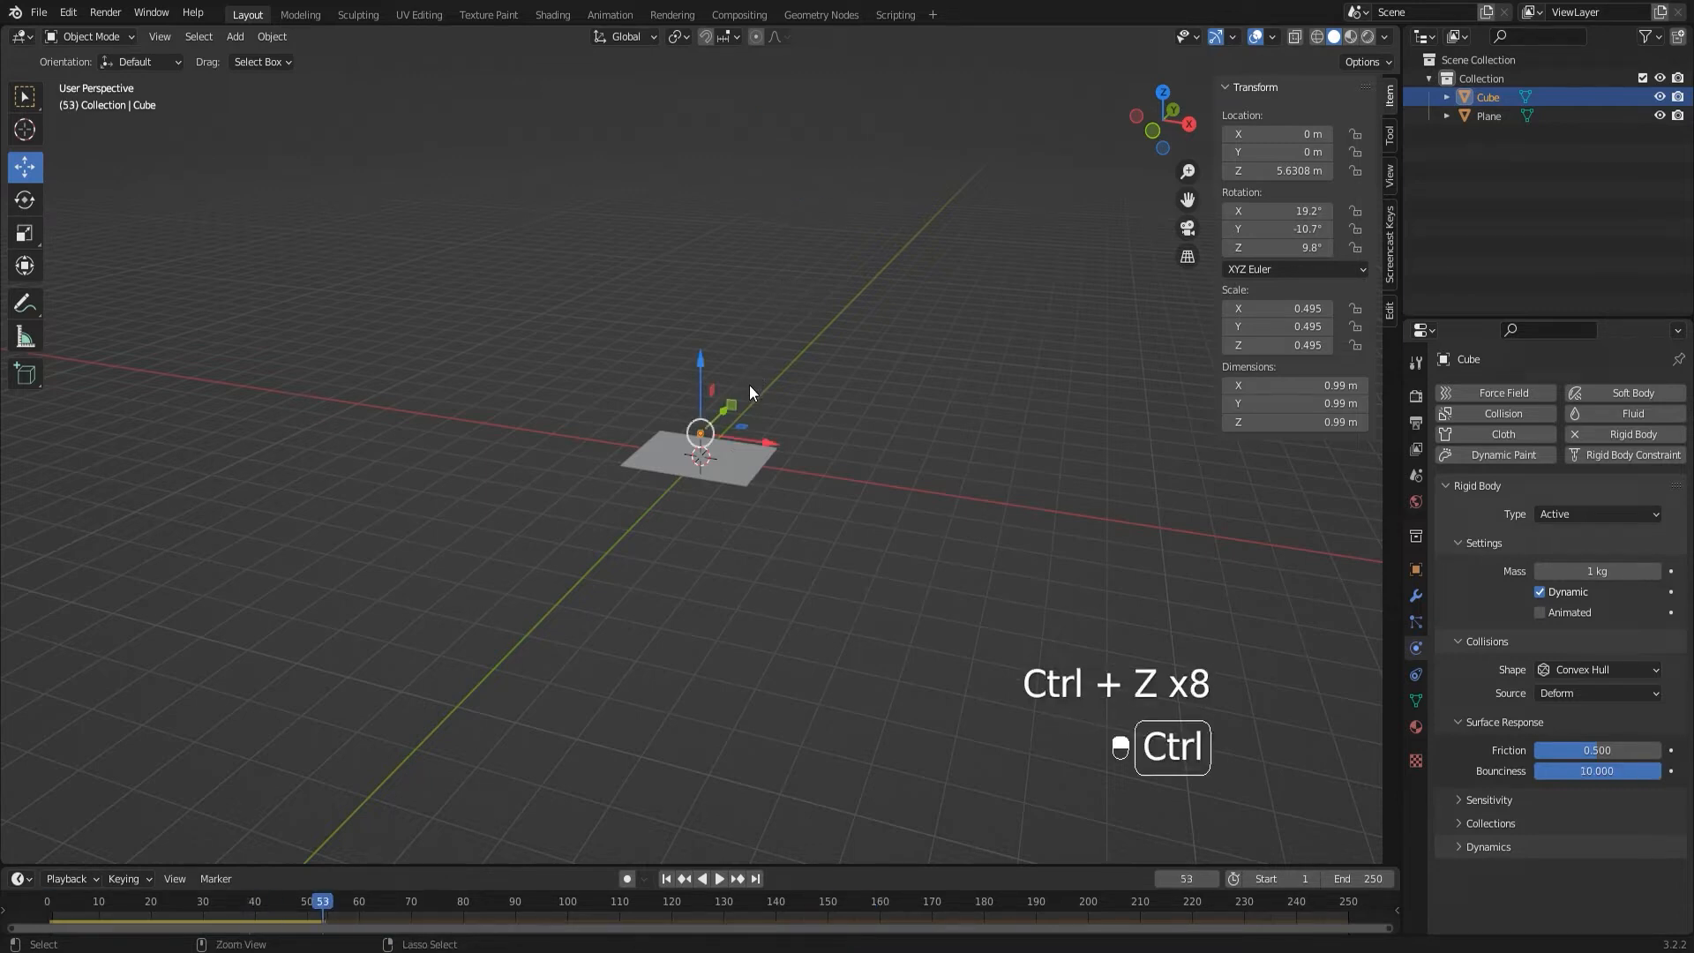
- Select the plane, set its rigid body bounciness to 1 and play the simulation
scroll(720, 447, up, 1)
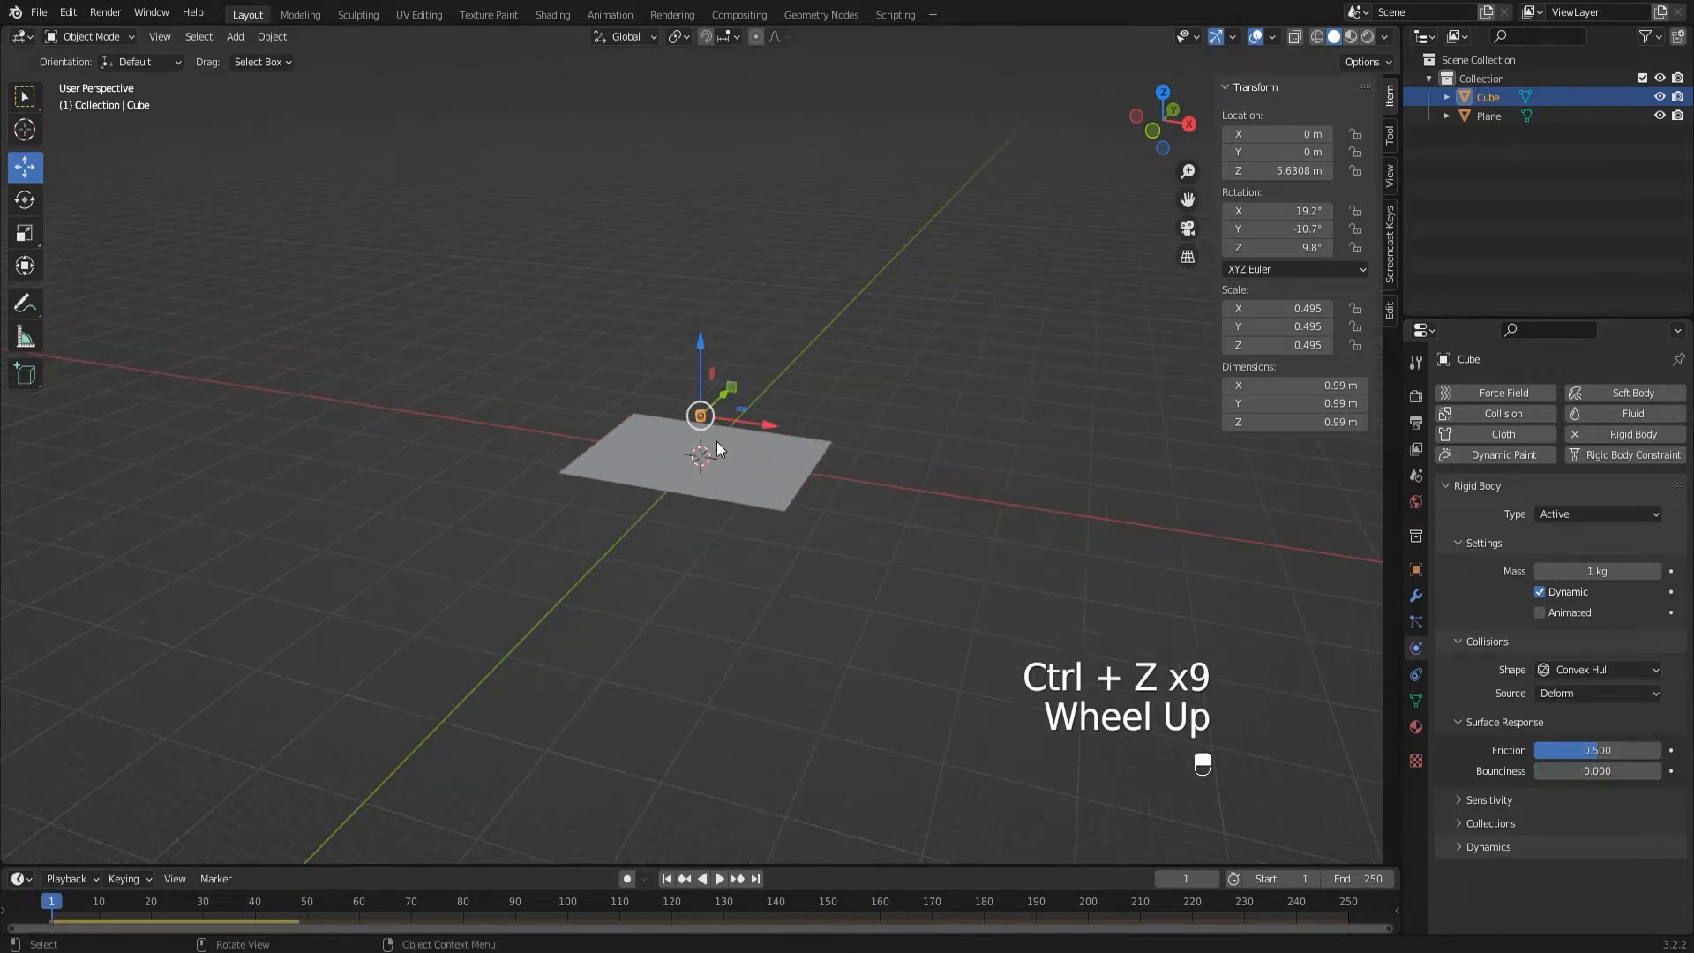
click(710, 457)
scroll(700, 399, up, 2)
click(707, 392)
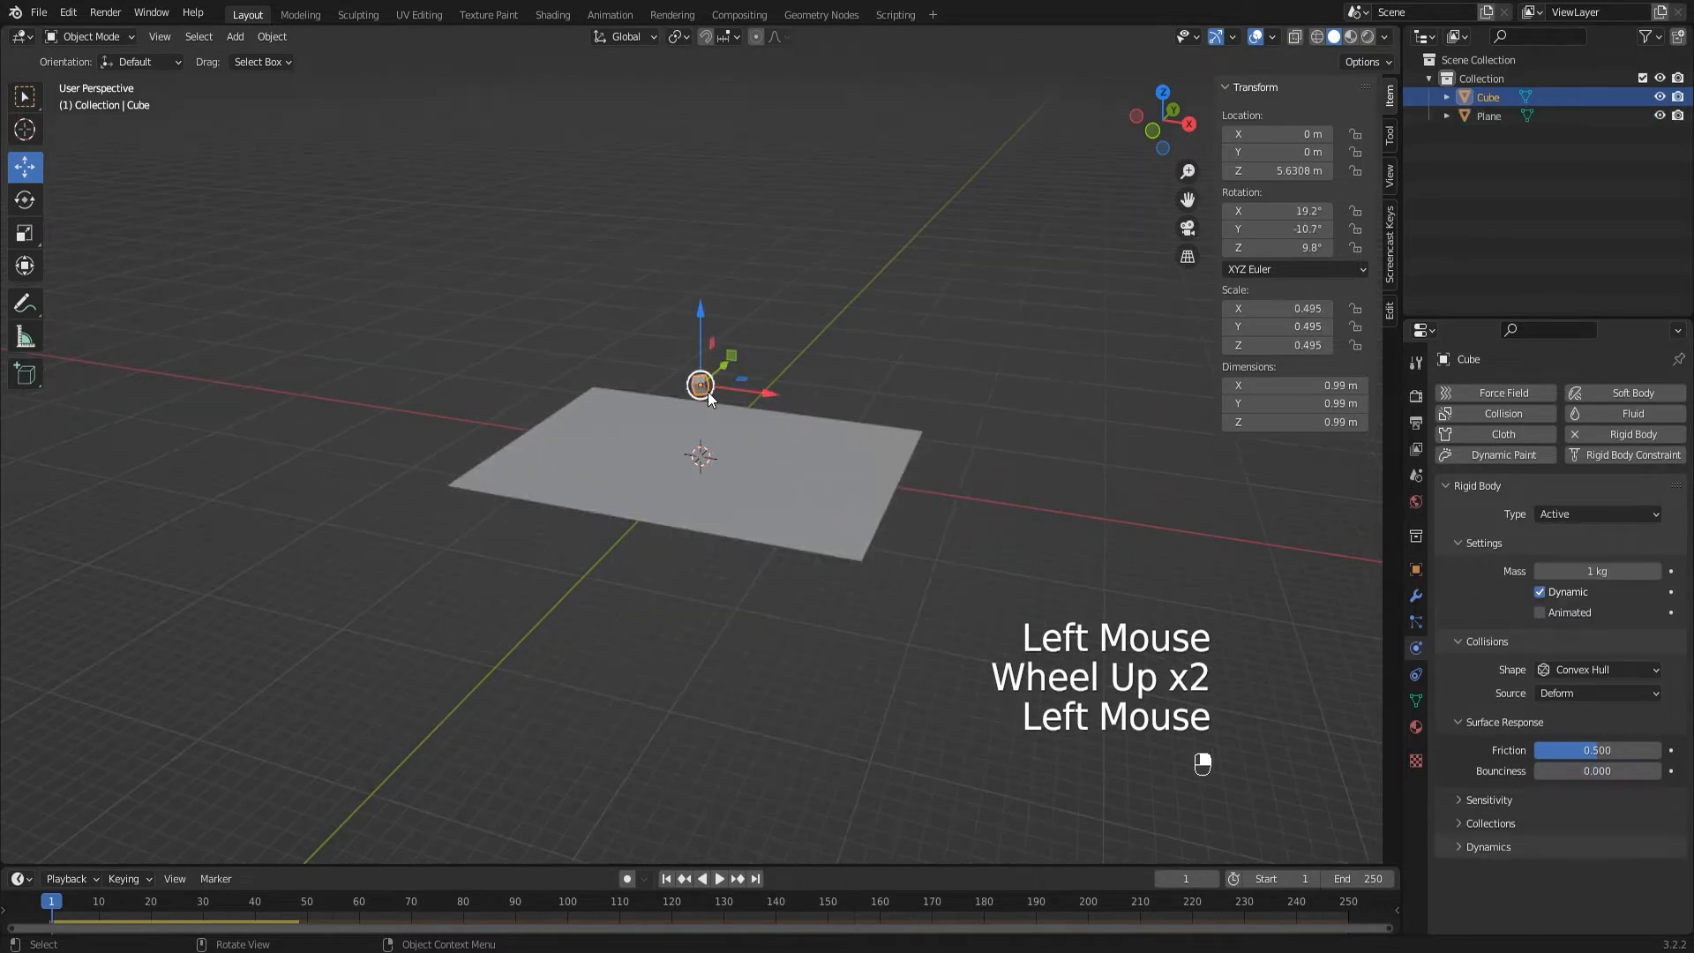
click(812, 489)
click(1600, 732)
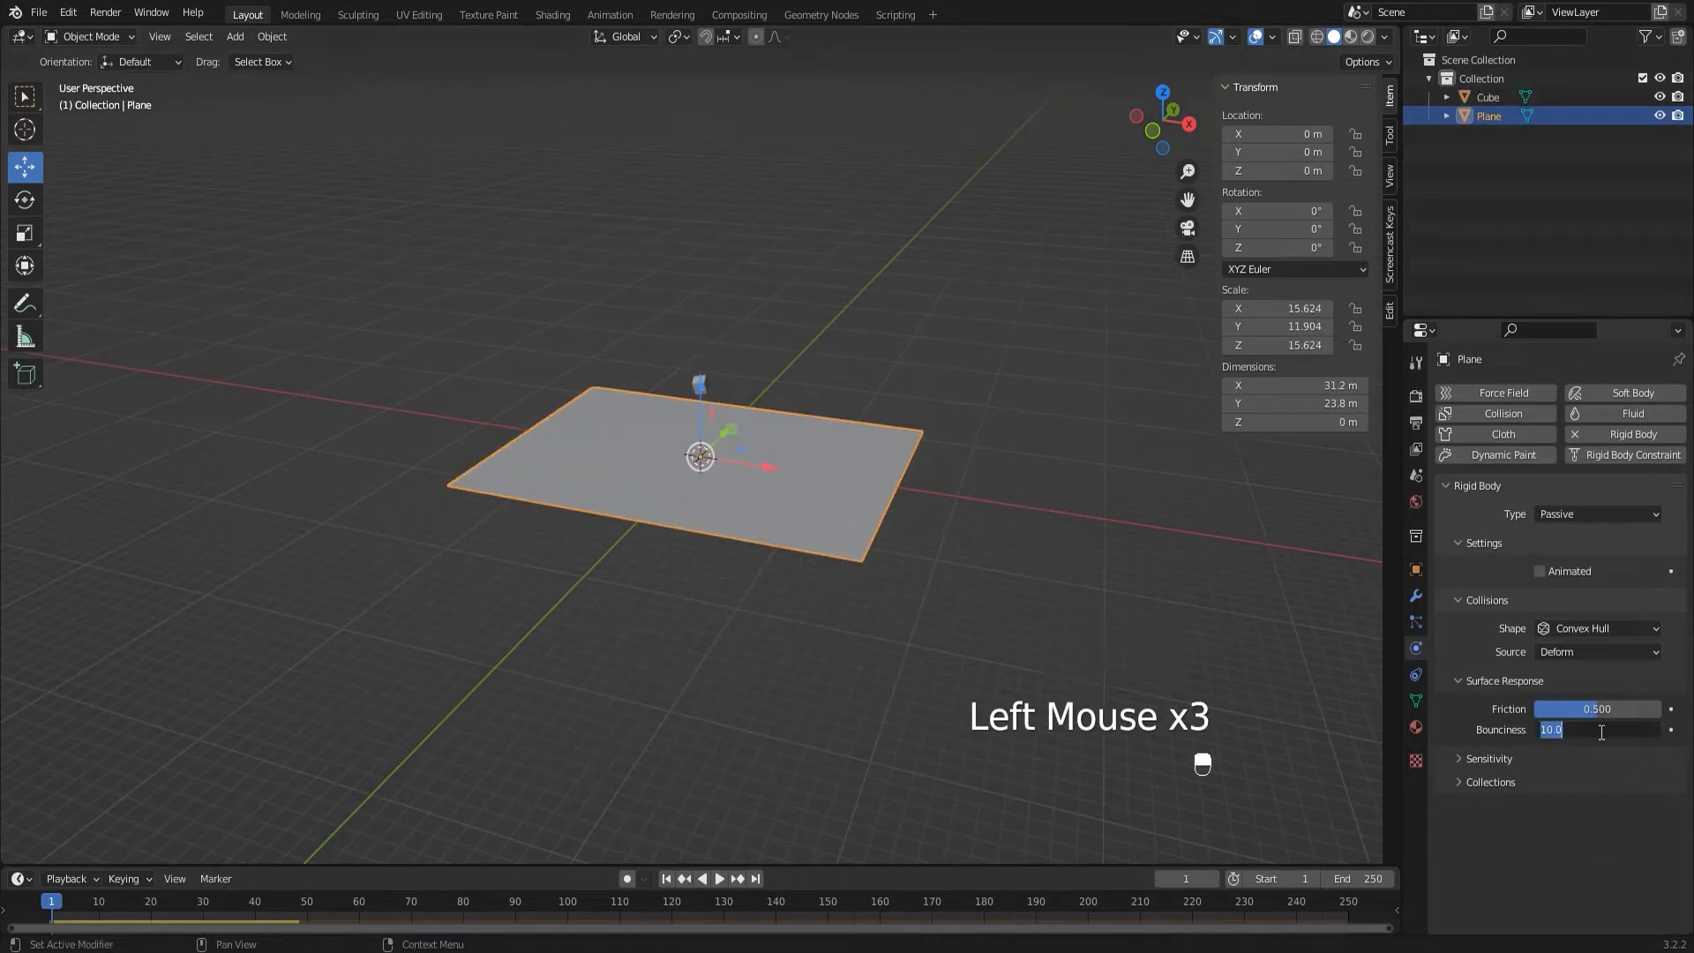
key(space)
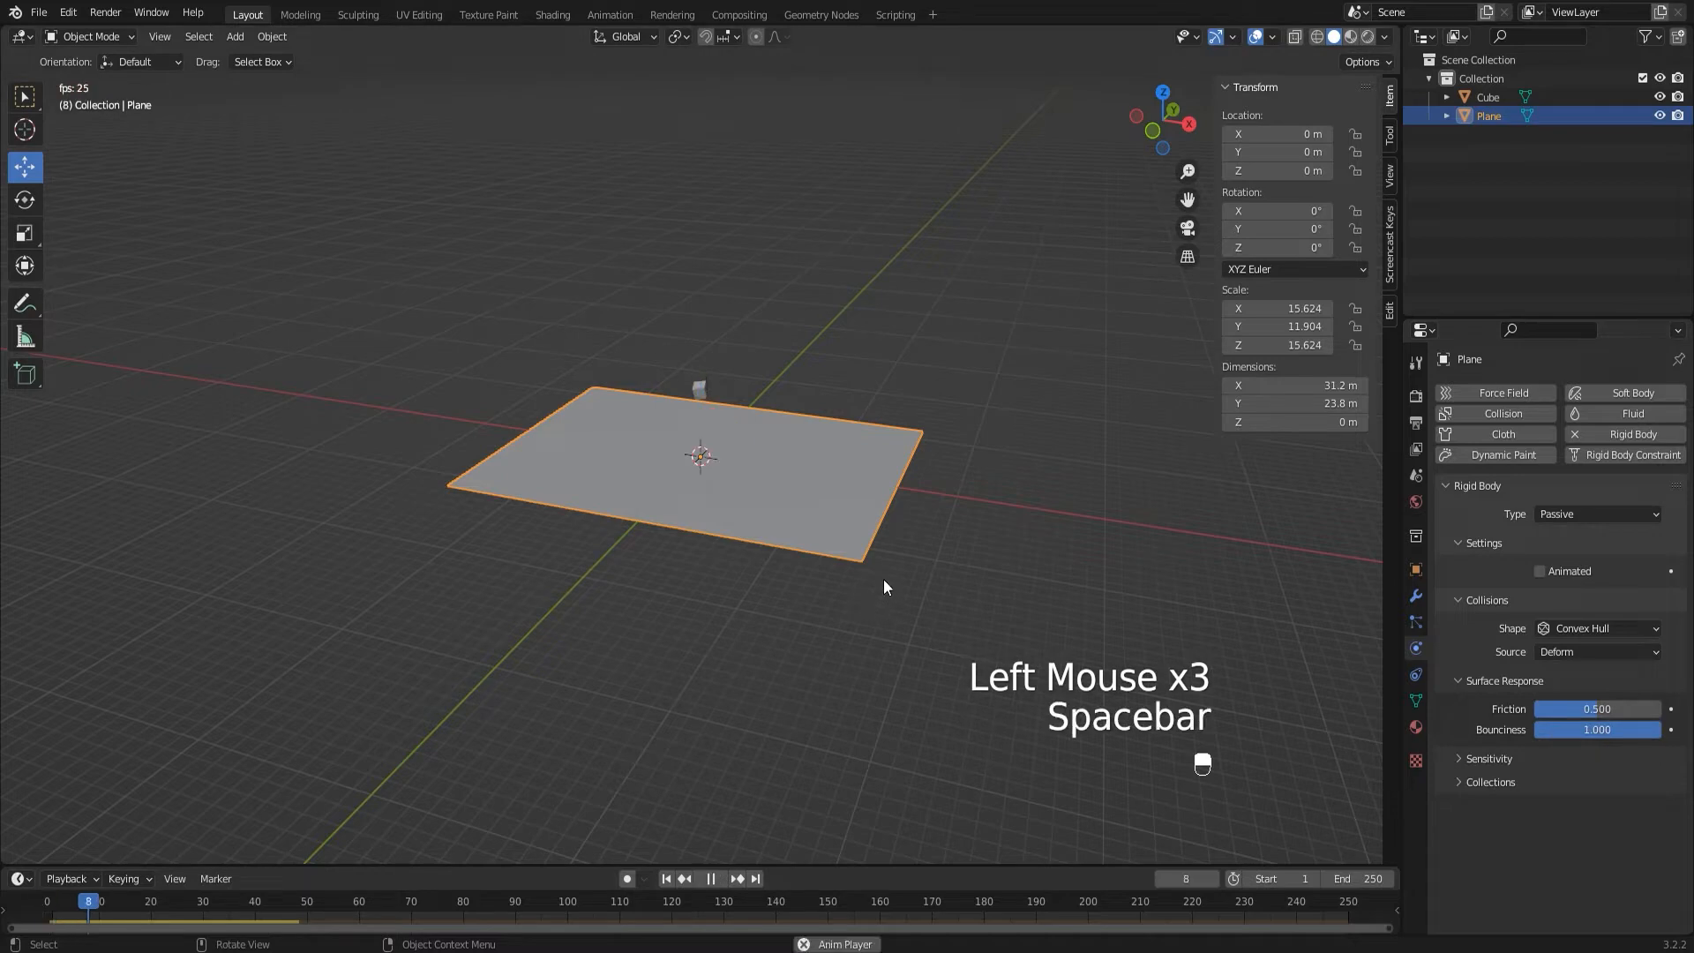
key(space)
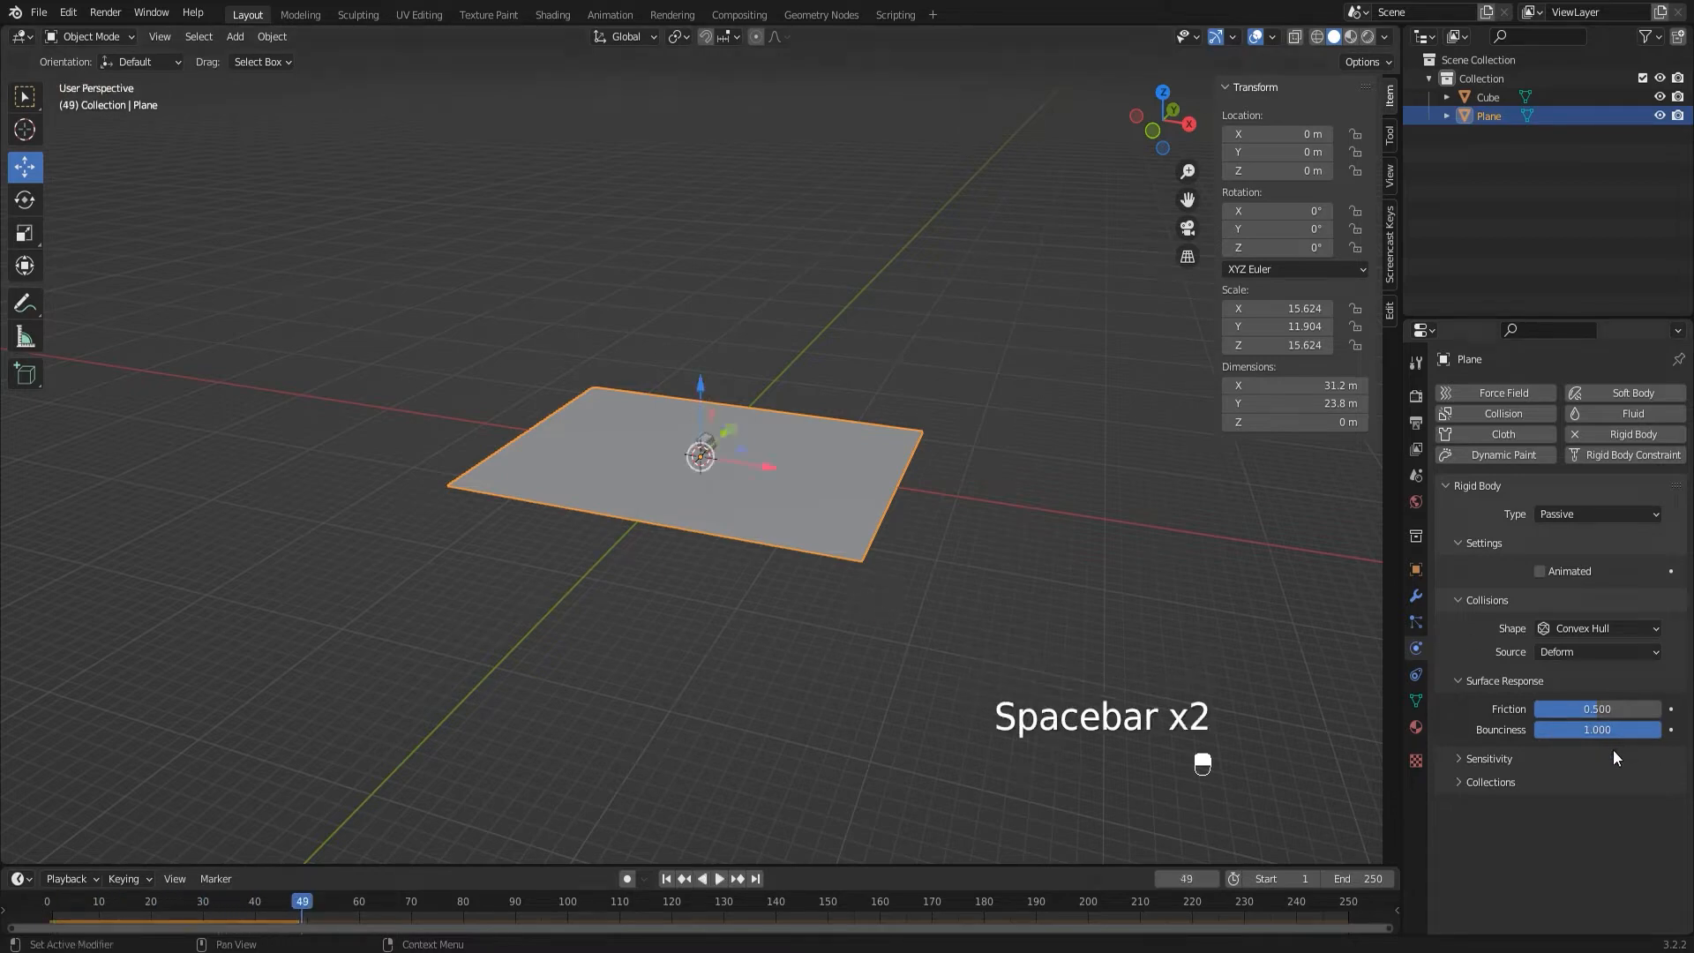
- Set the plane's bounciness to 5 and replay the simulation from the first frame
click(1603, 730)
key(Return)
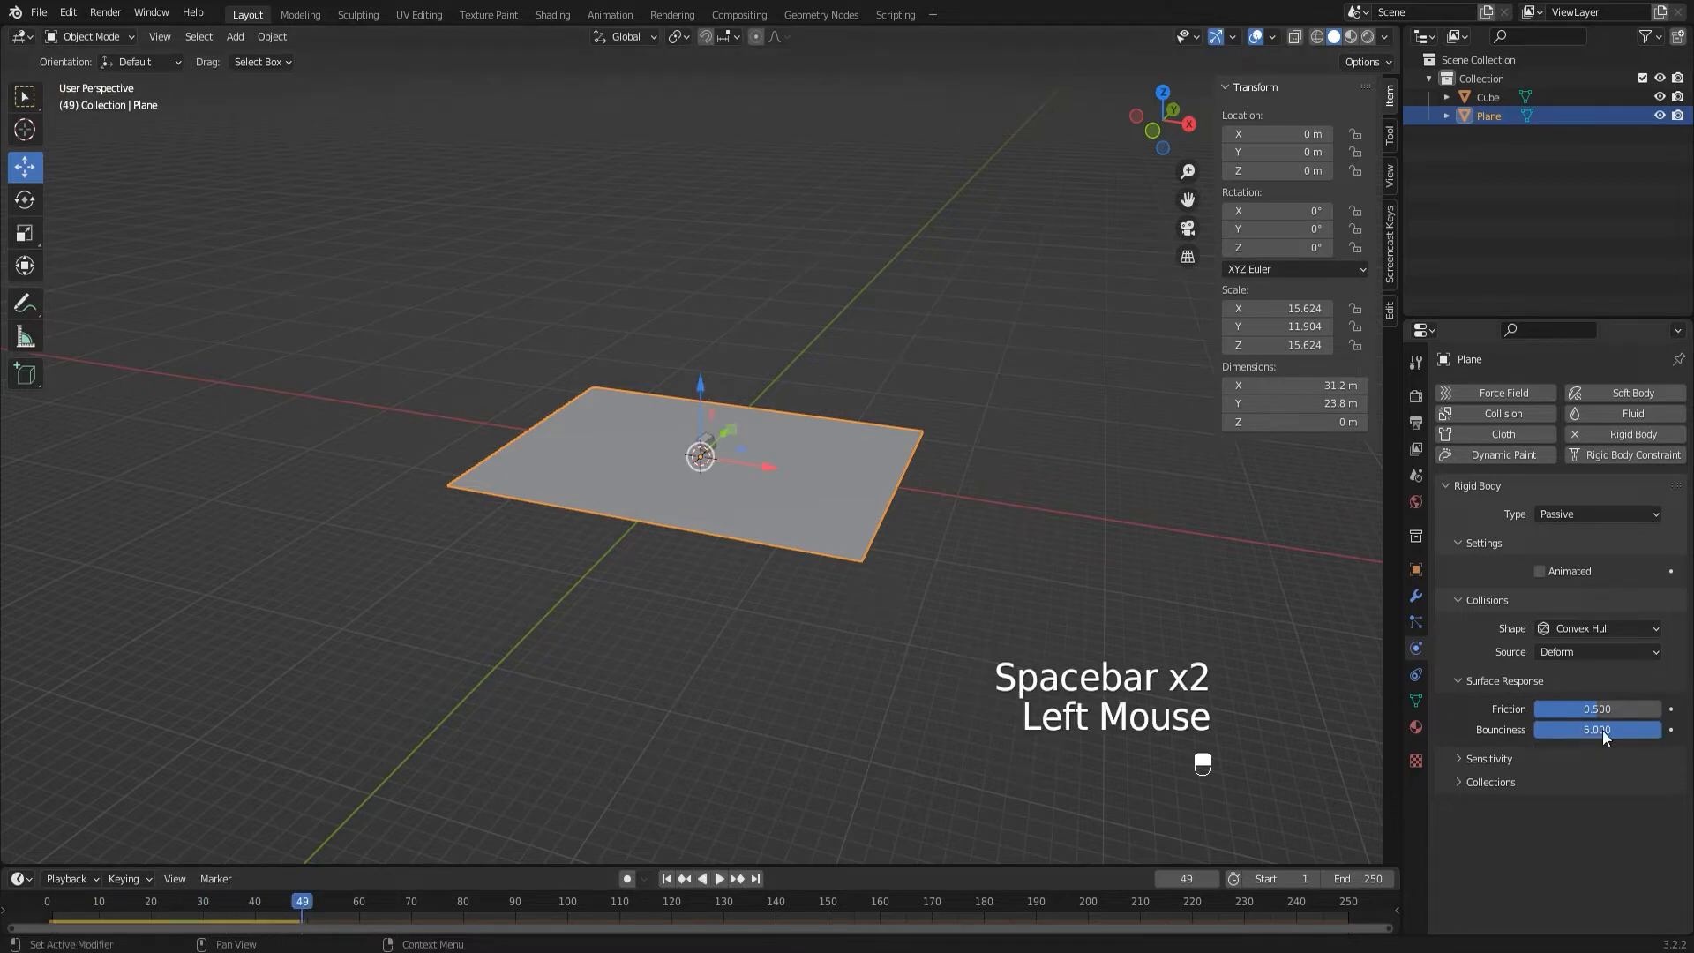
click(666, 879)
key(space)
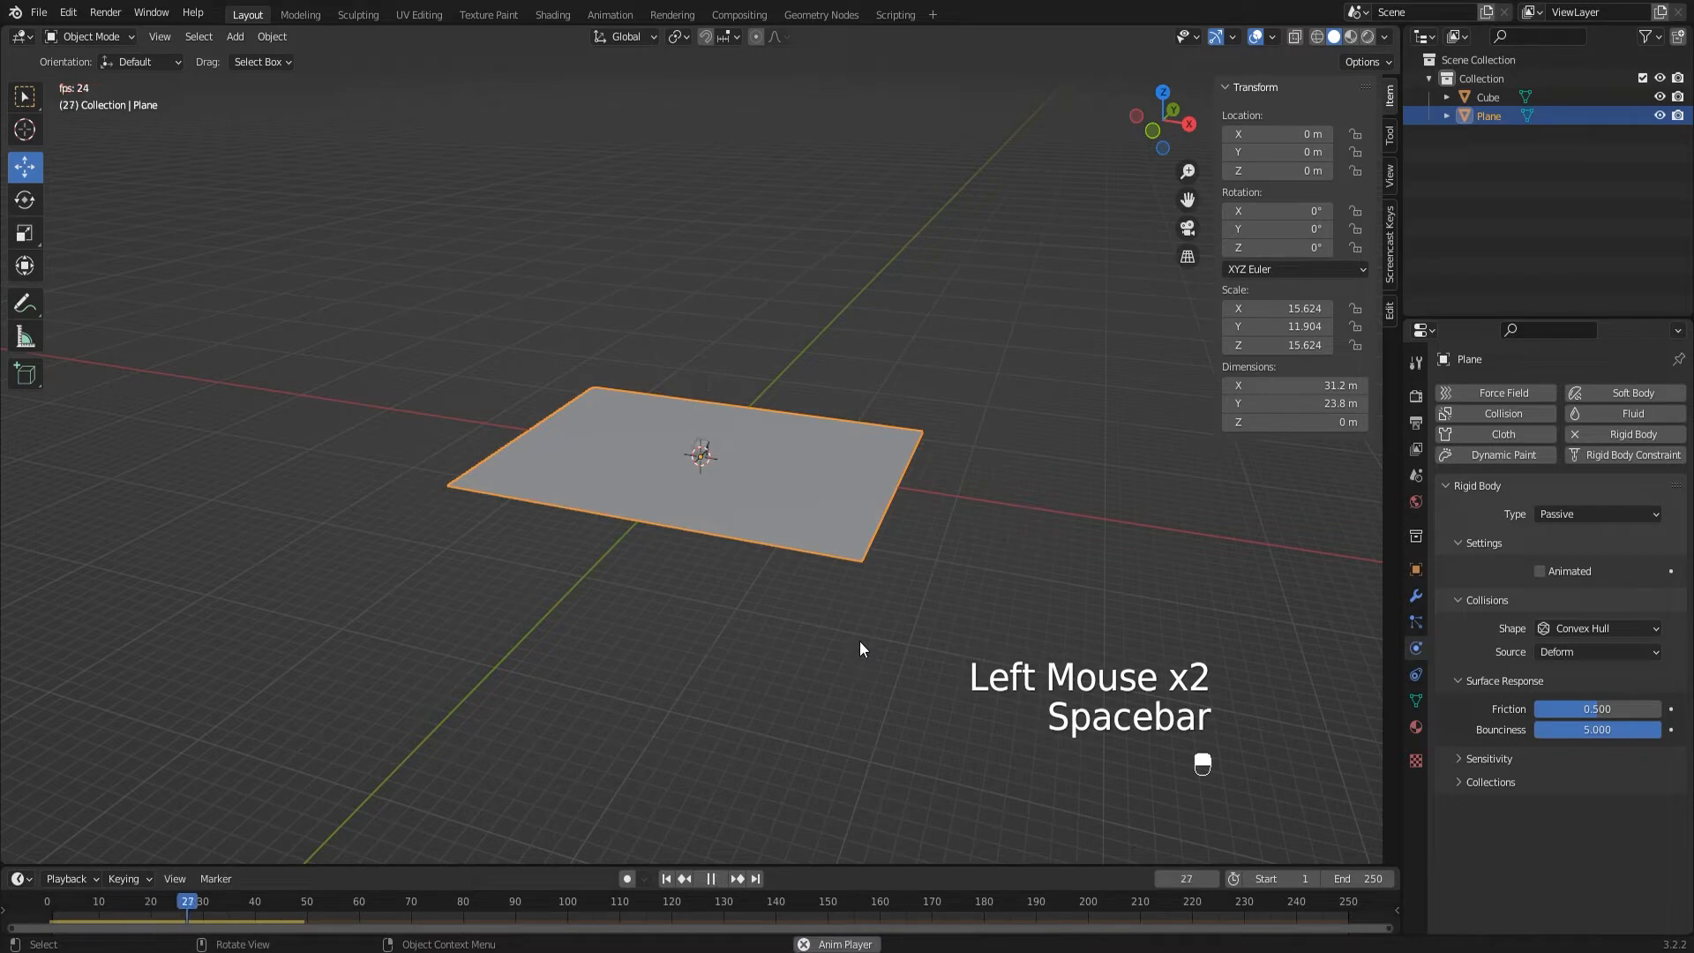
key(space)
- Set the plane's bounciness to 10 in its surface response
click(1597, 729)
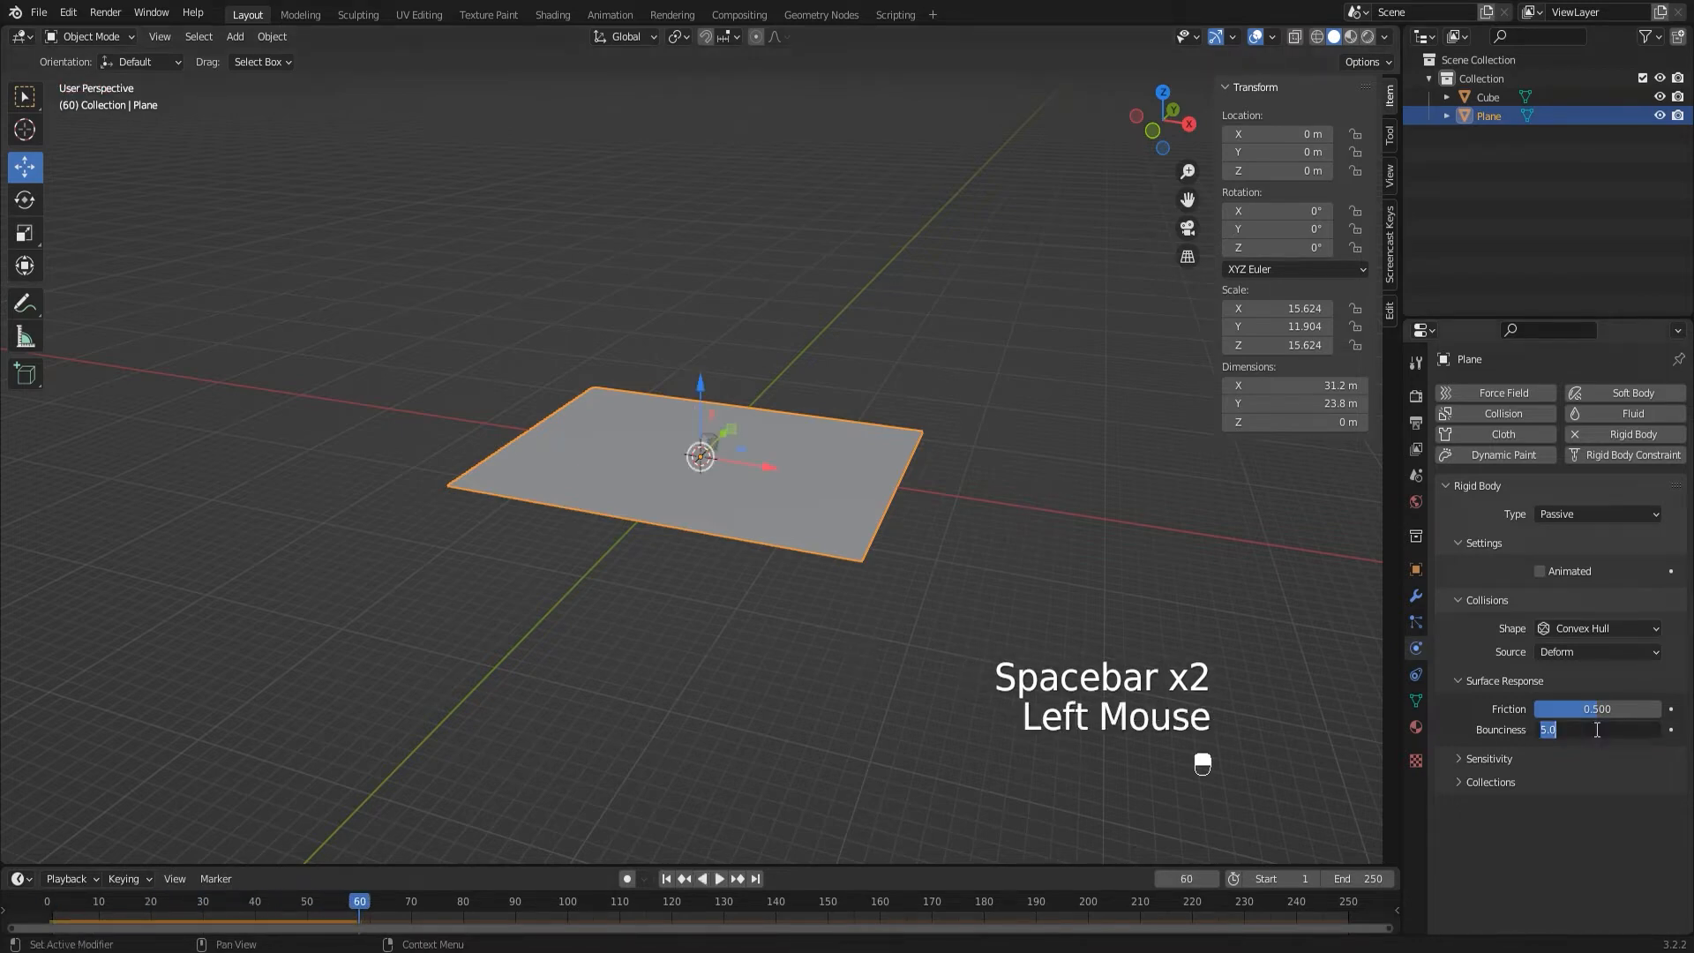
key(Return)
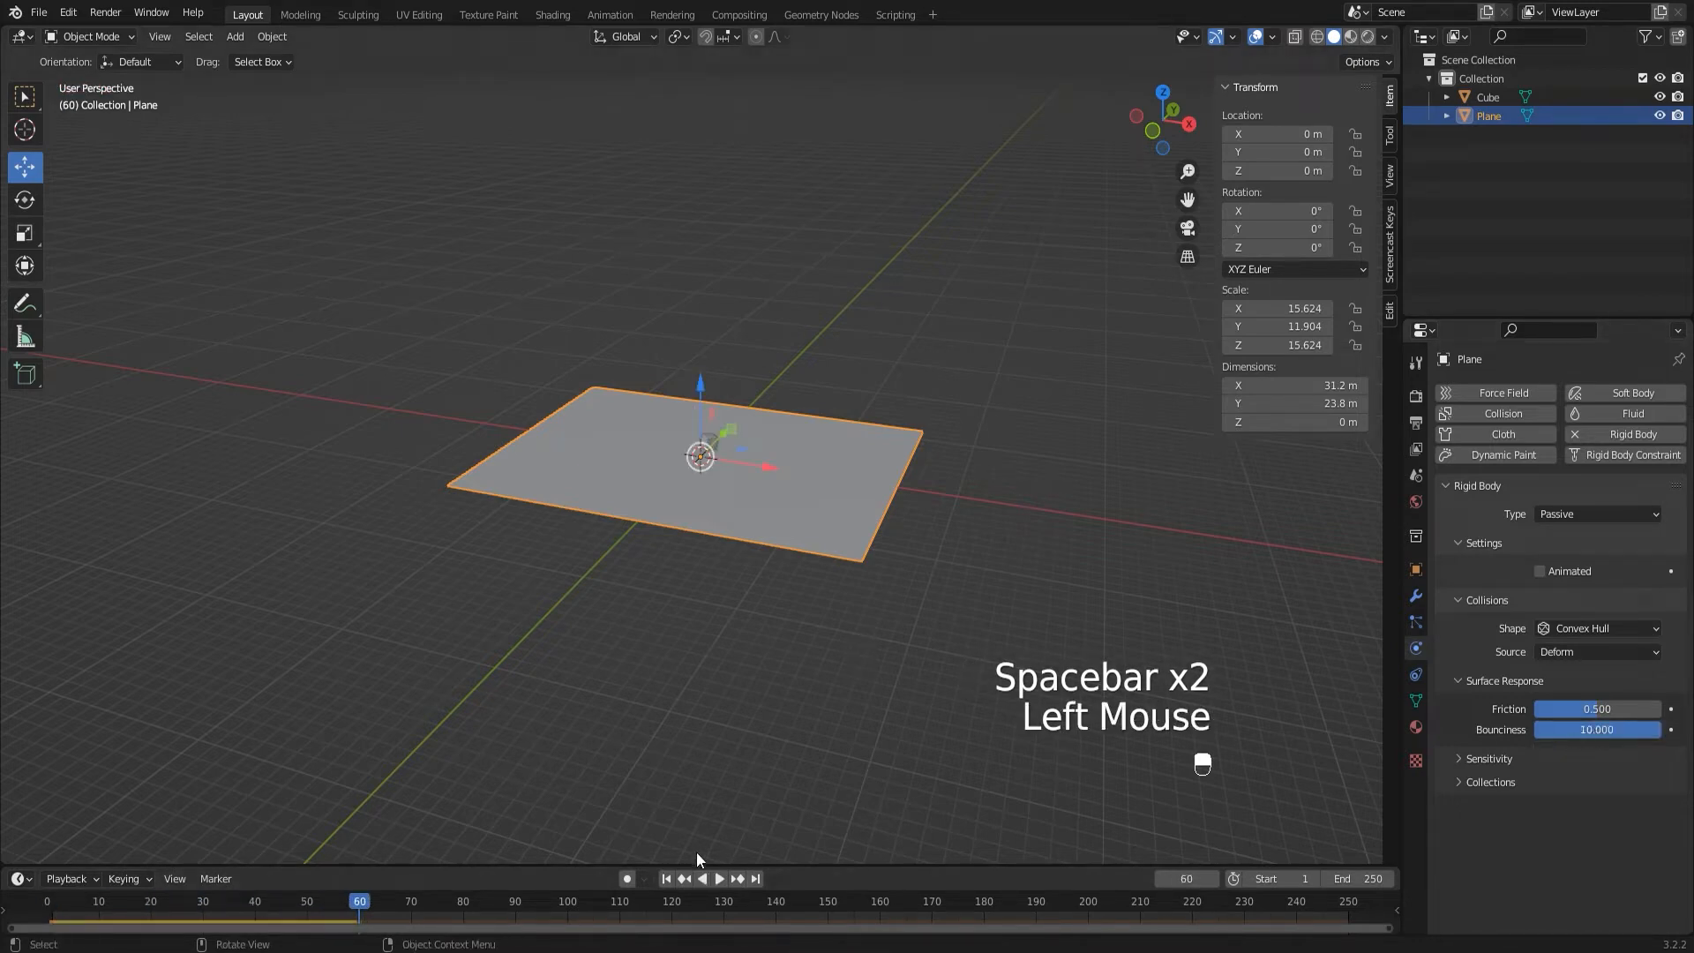
- Replay the simulation twice from the start to see the cube's rebound with the plane's bounciness at 10
click(666, 878)
key(space)
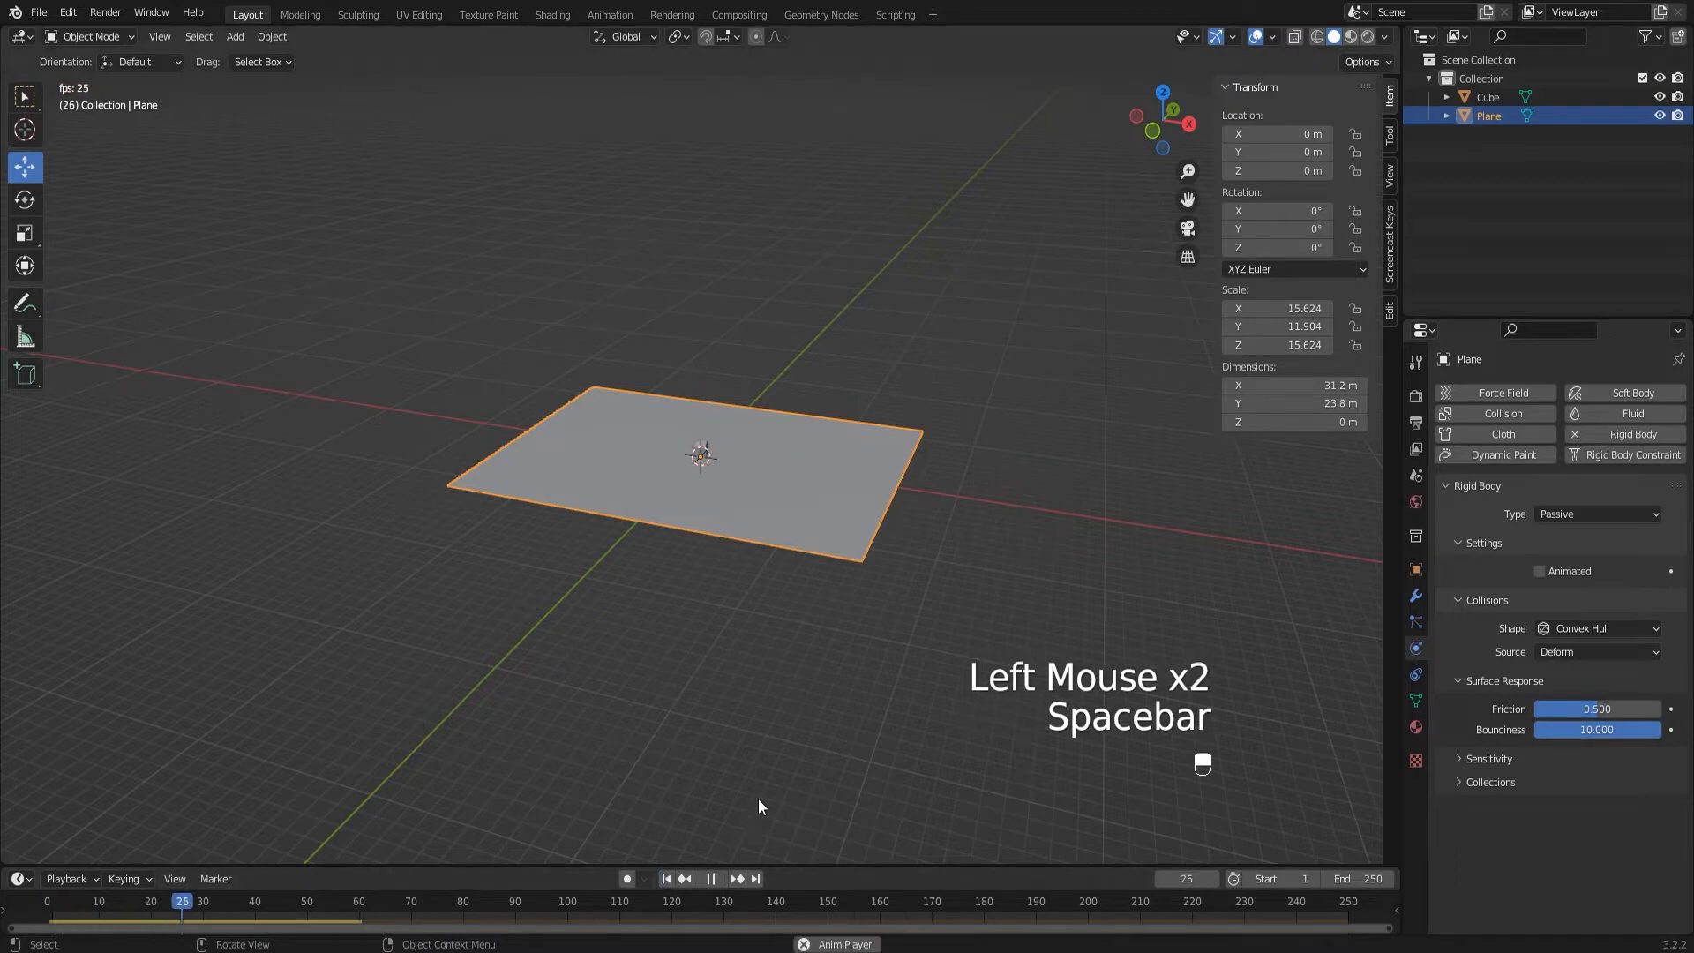
key(space)
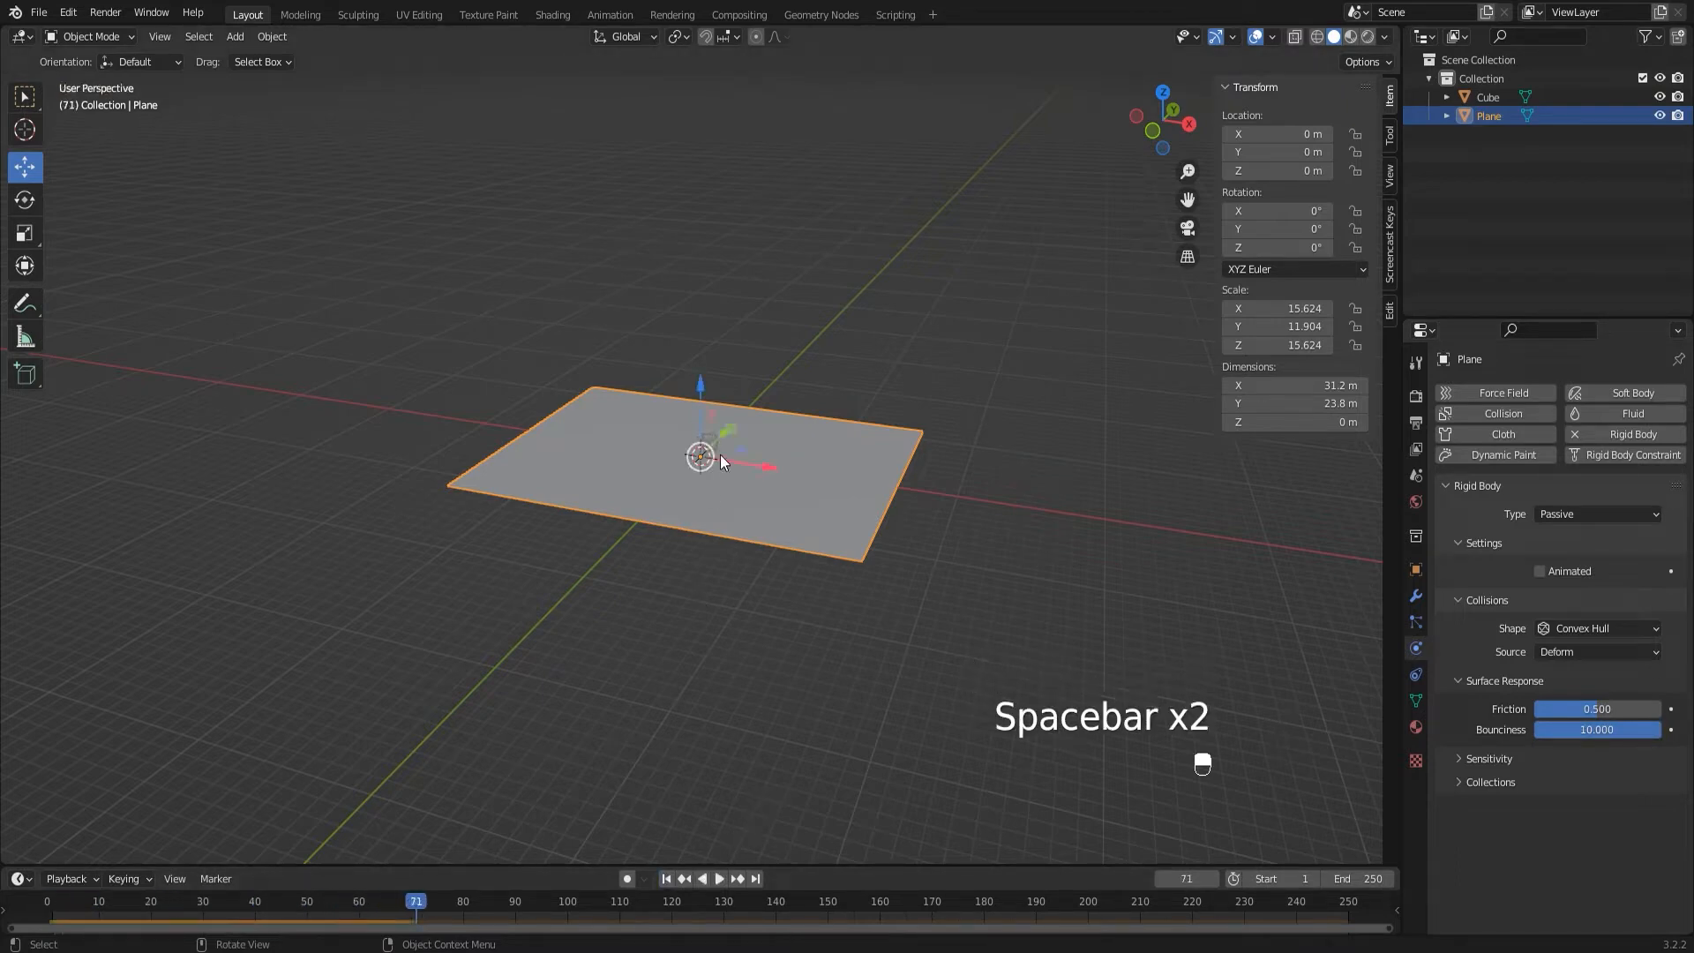
drag(433, 899, 59, 933)
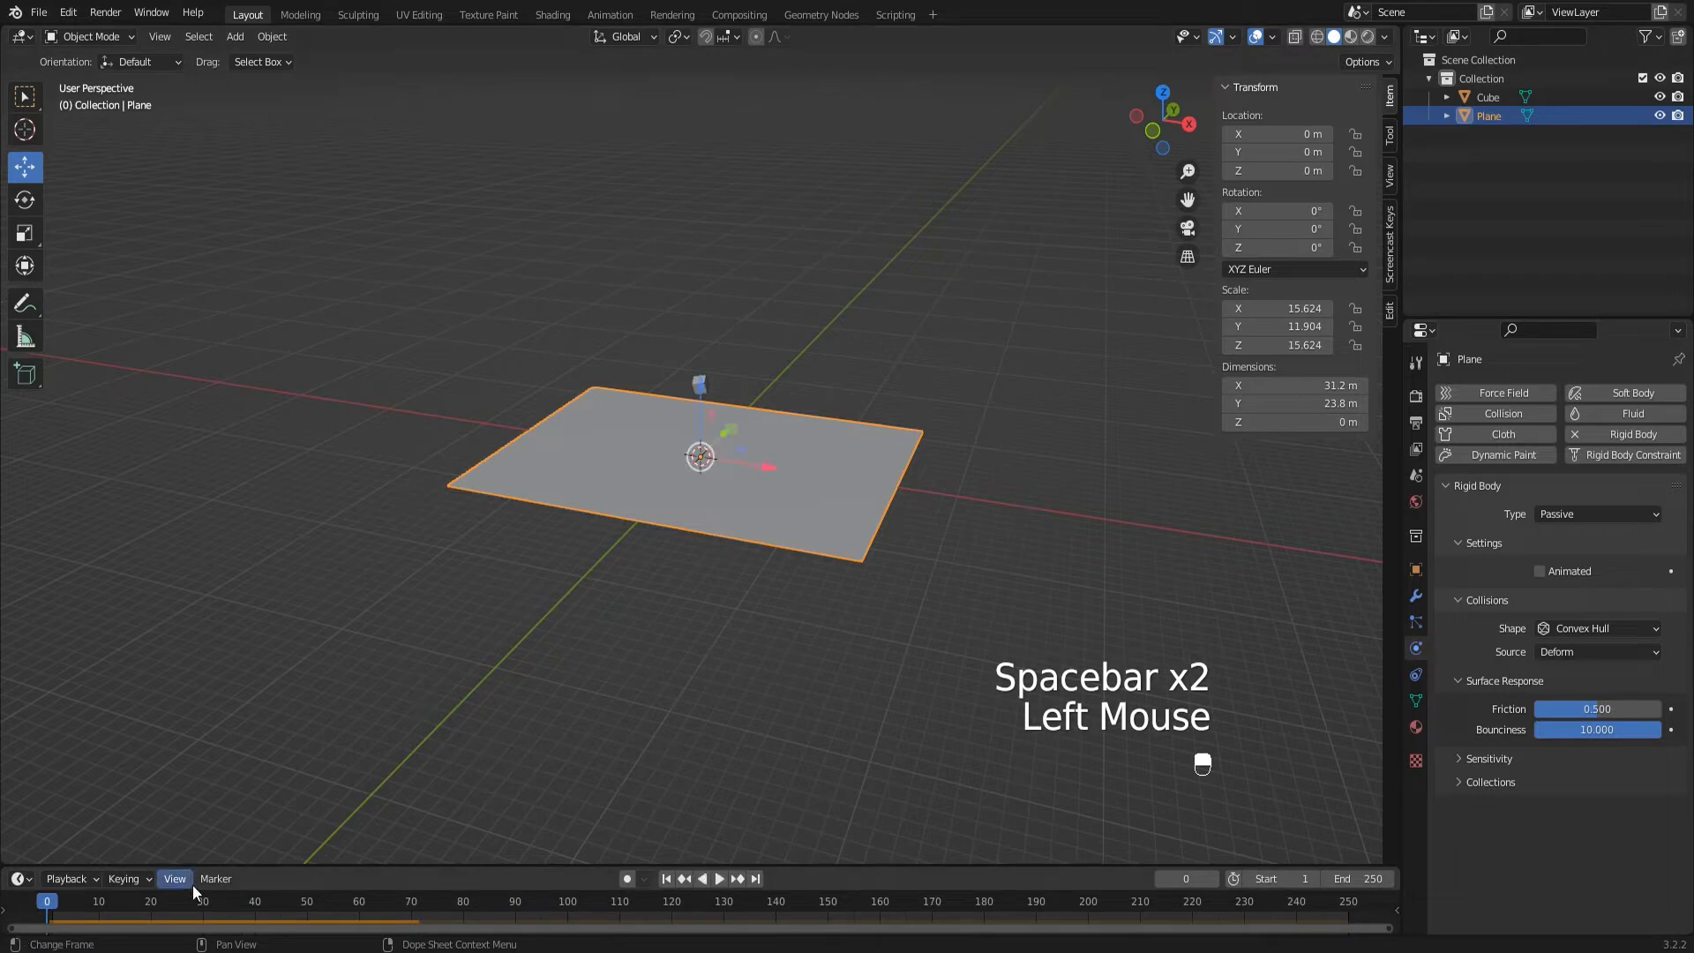
key(space)
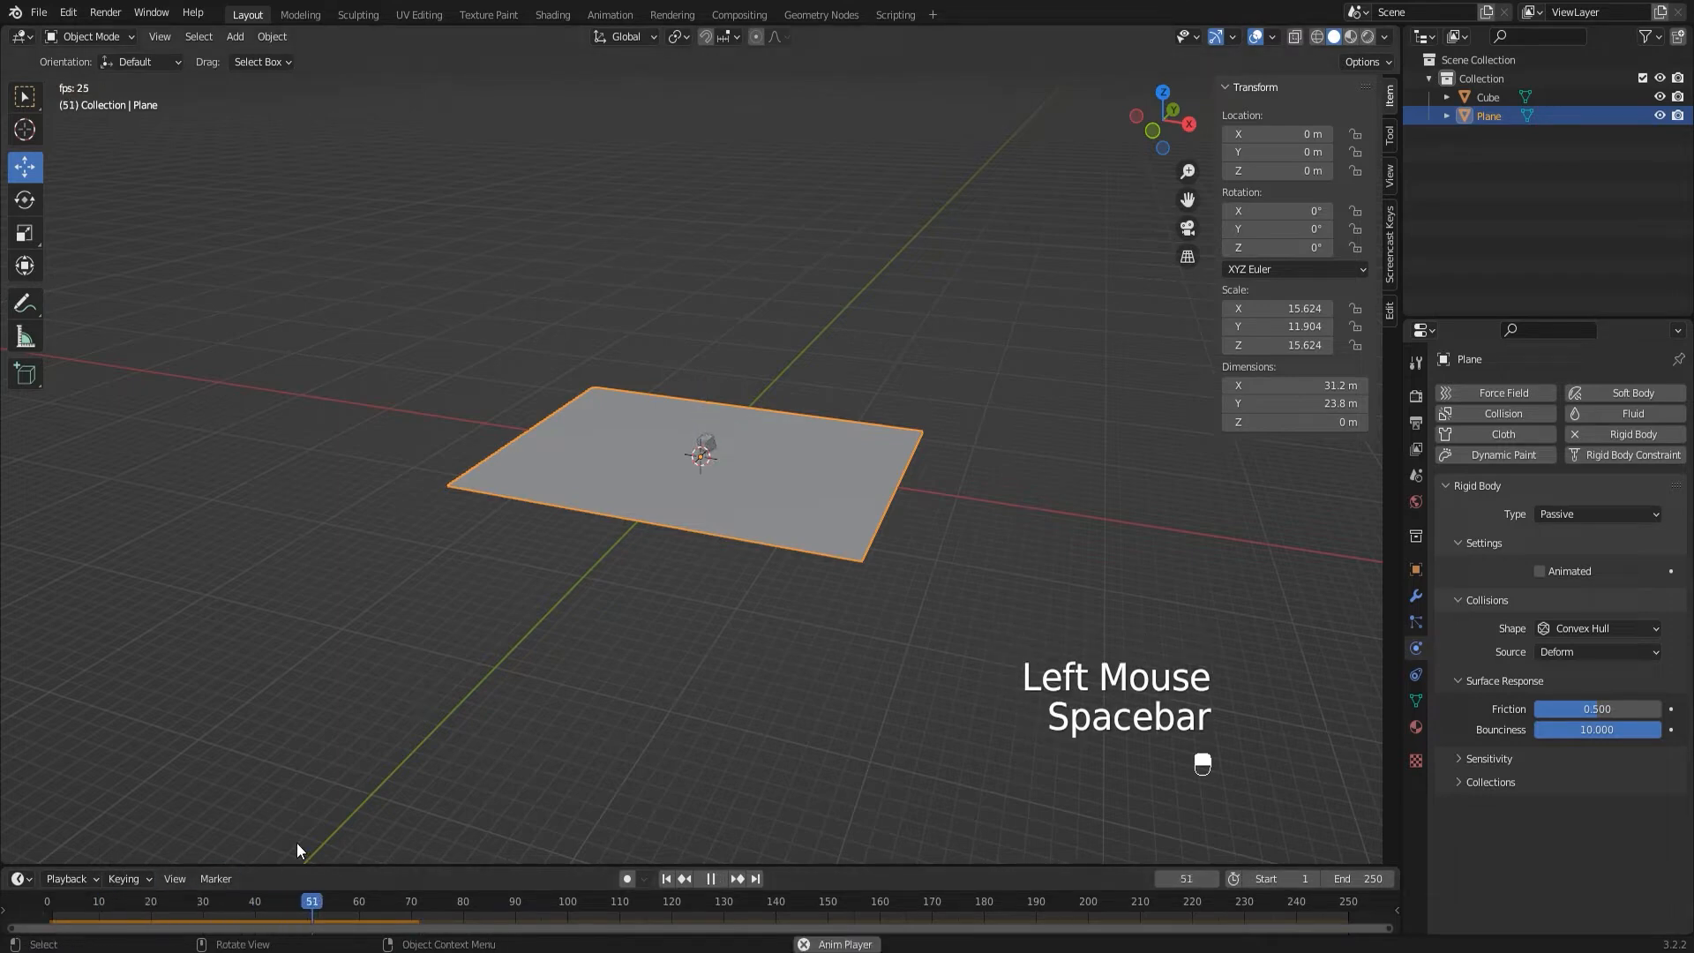
key(space)
- Set the plane's bounciness to 0.5 and replay the simulation from the first frame
click(1584, 729)
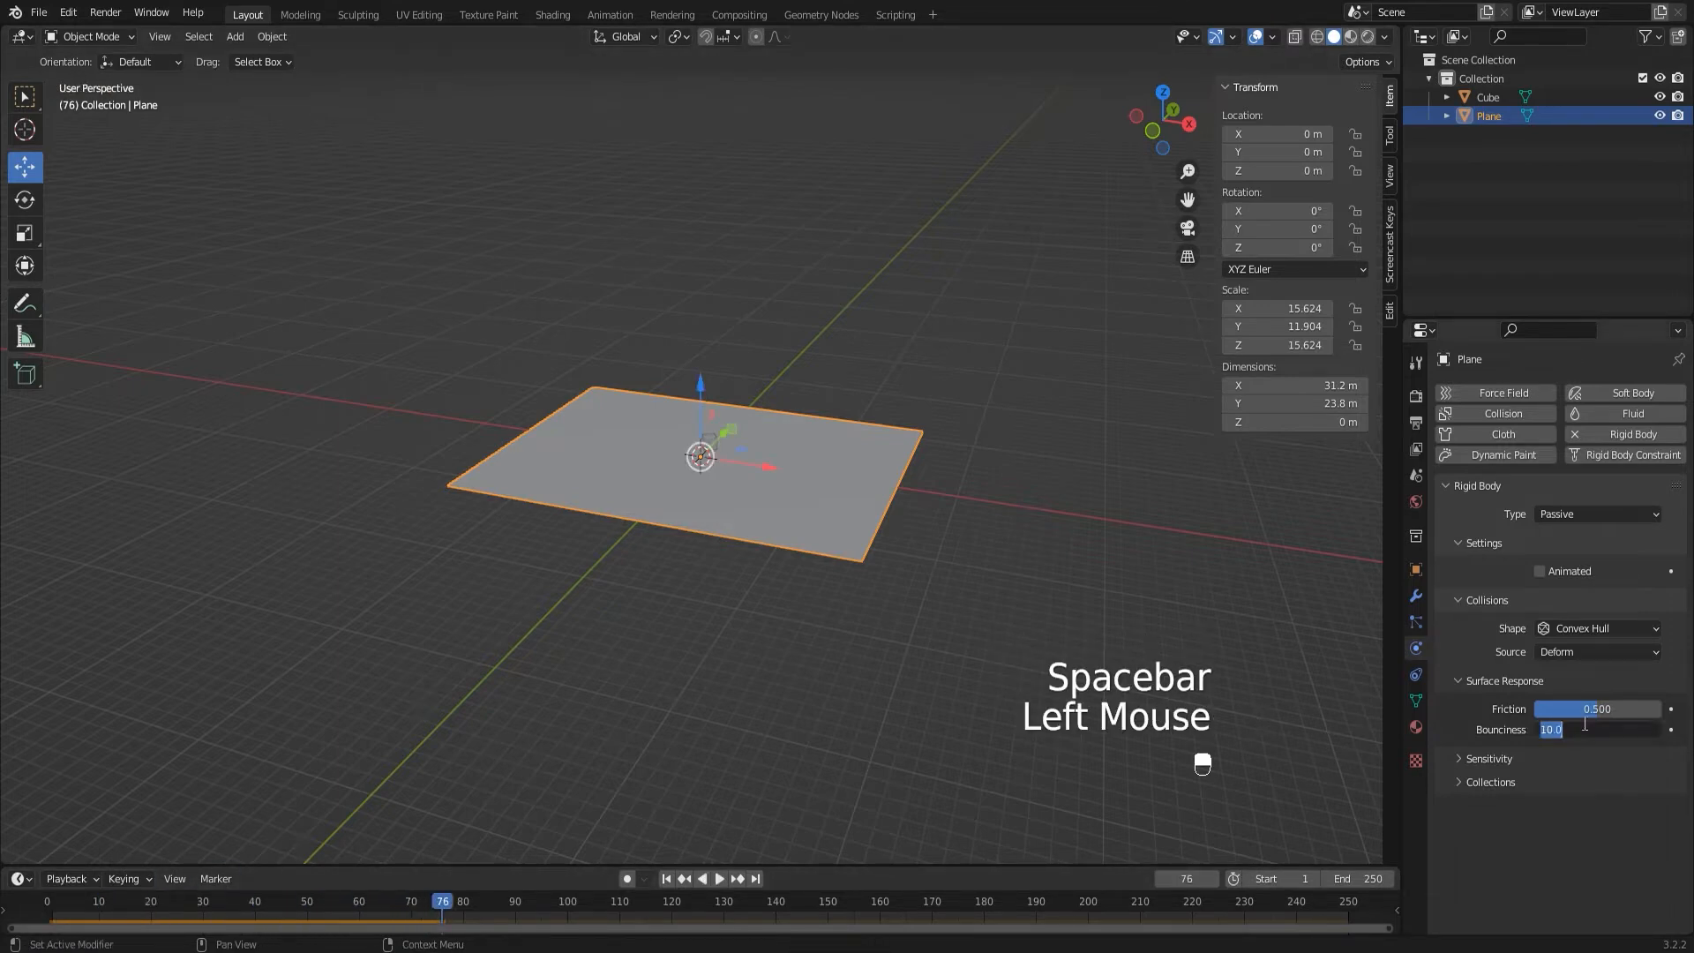
text(0.5)
key(Return)
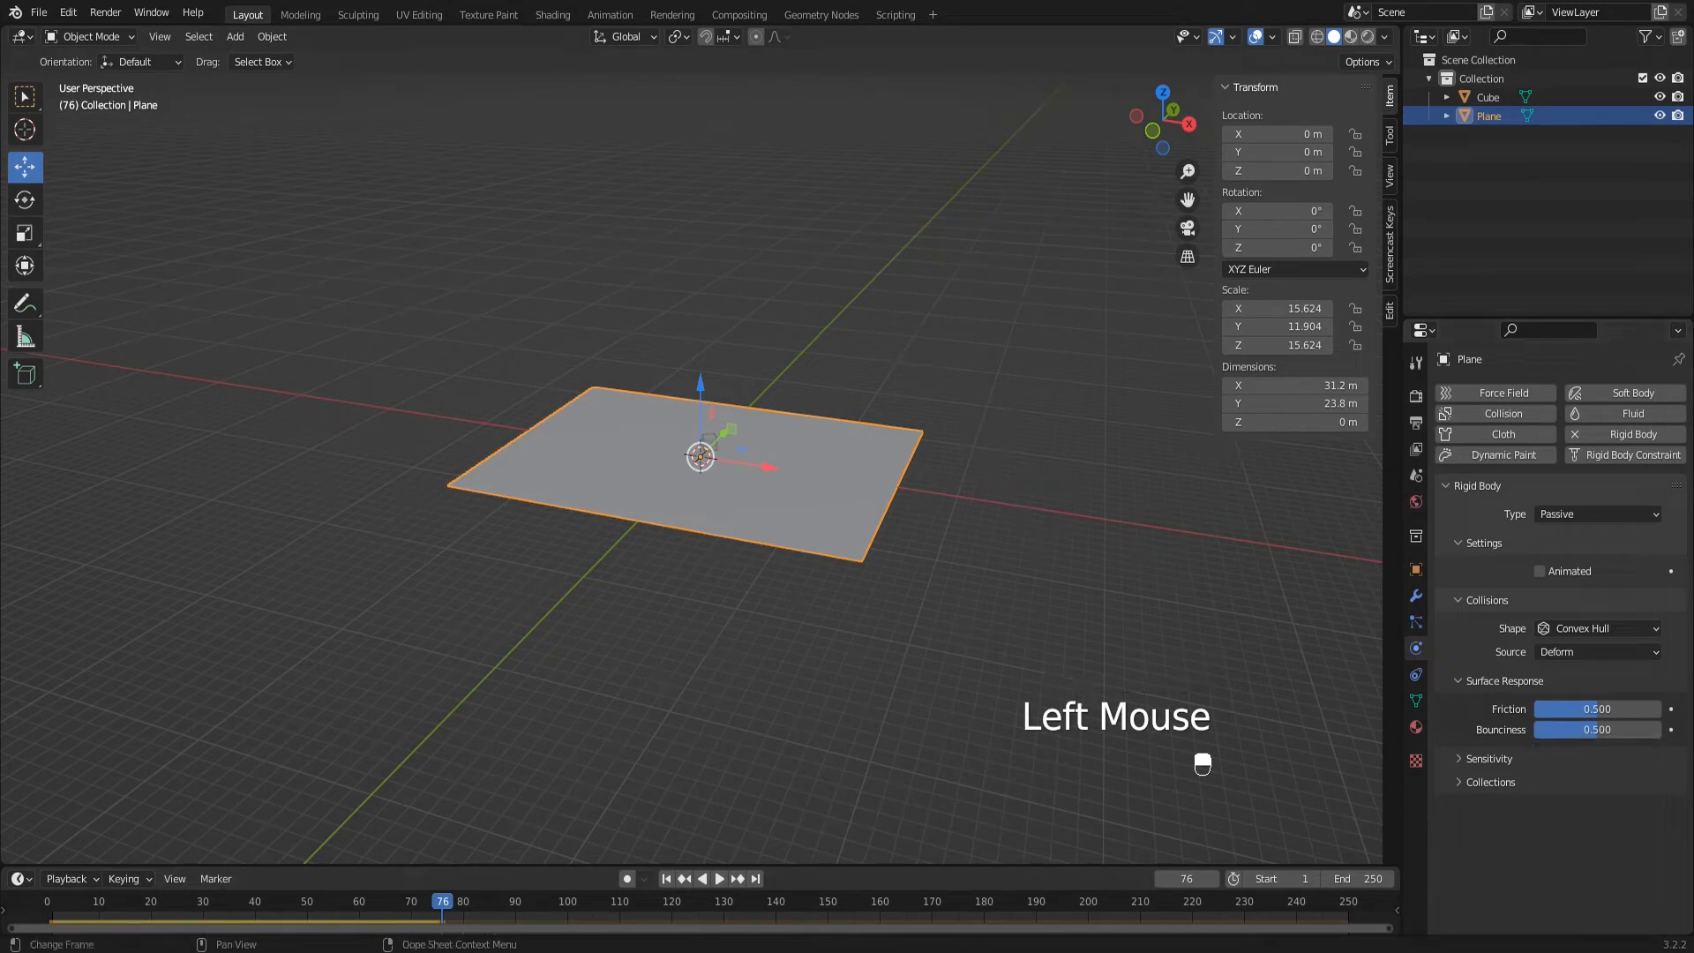
click(664, 880)
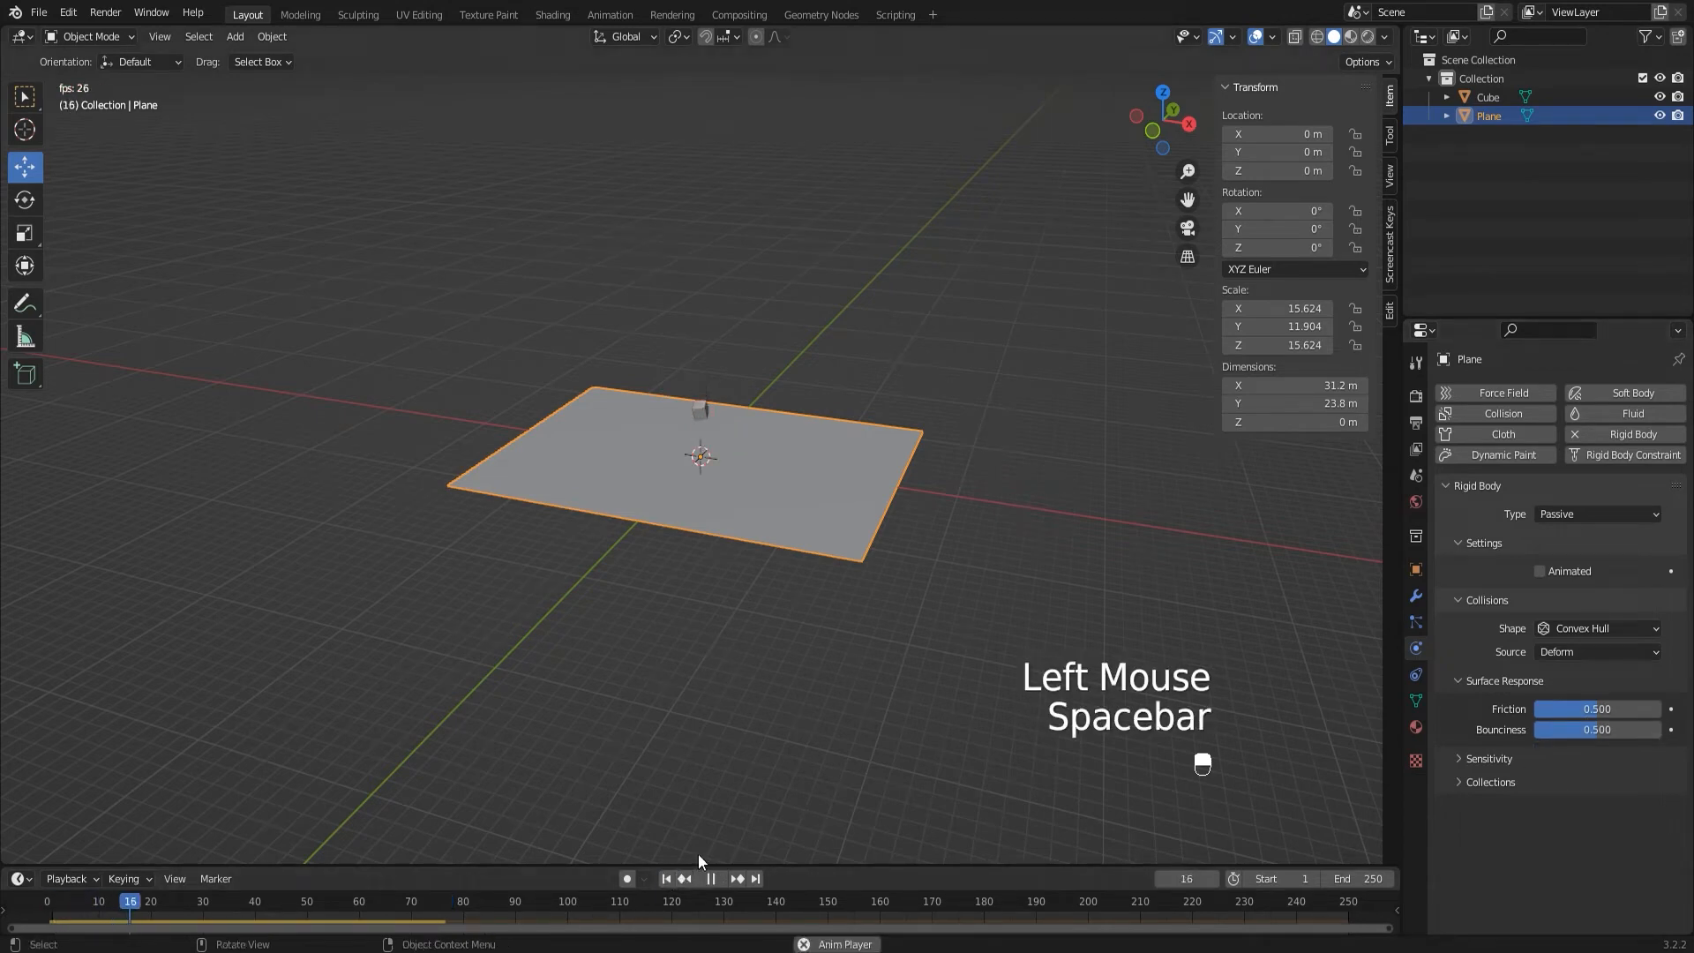
key(space)
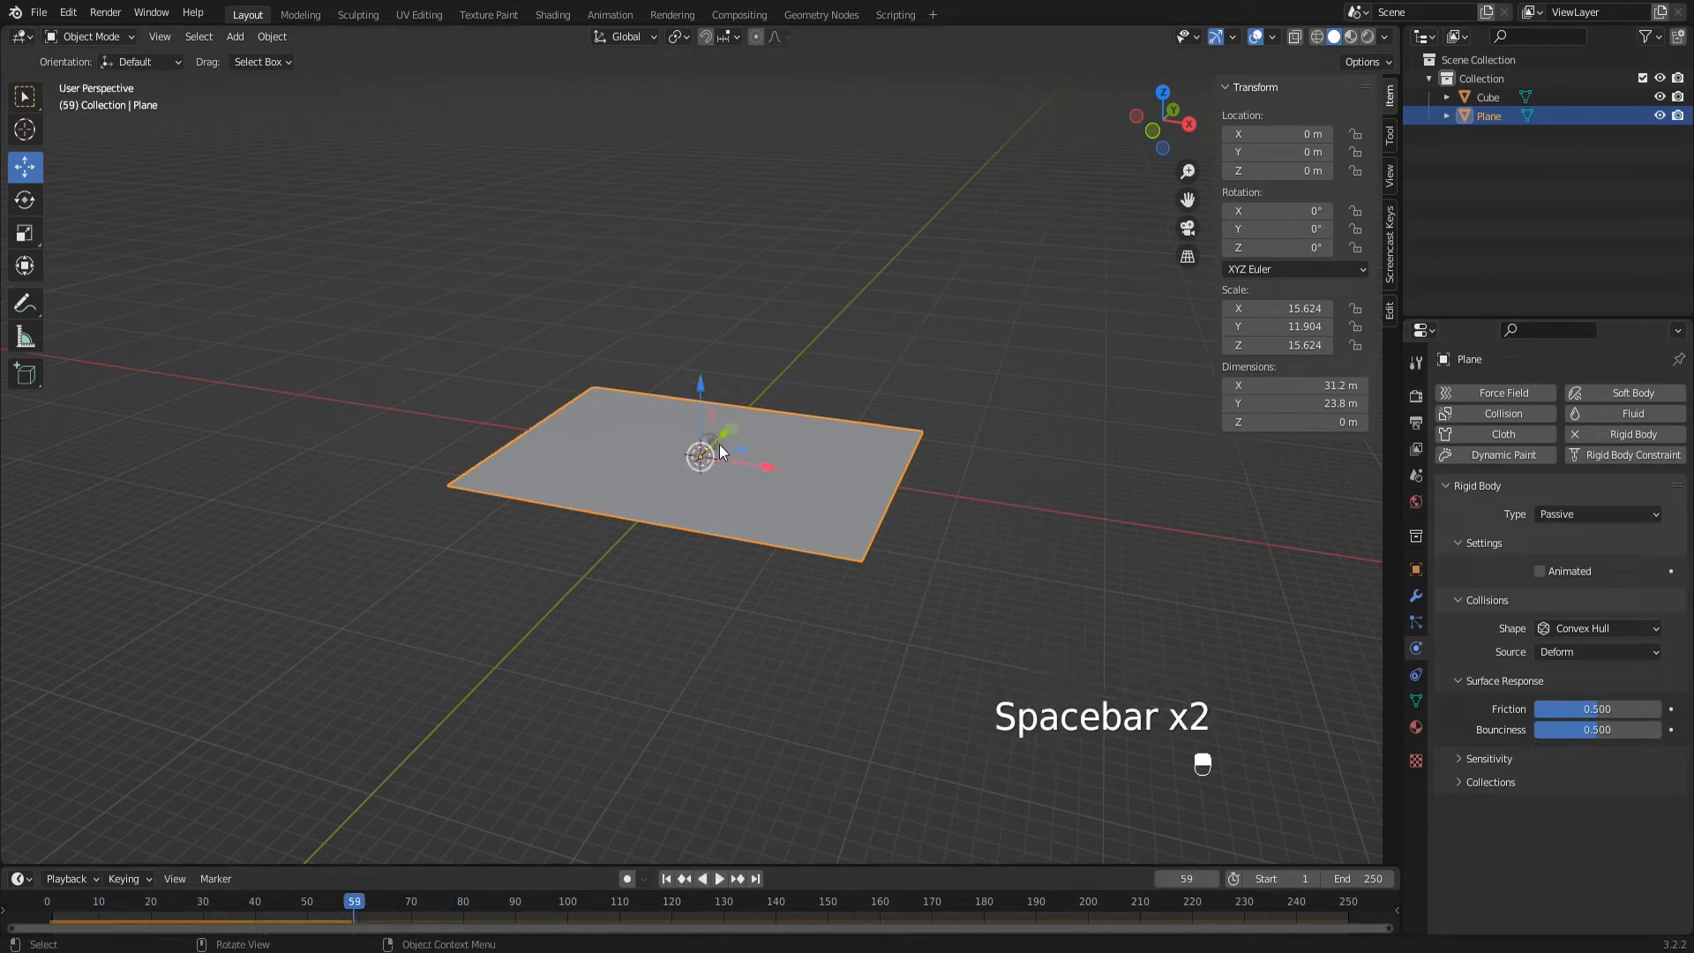
- Select the cube, set its rigid body bounciness to 1 and replay the simulation from the first frame
click(708, 444)
double_click(1588, 771)
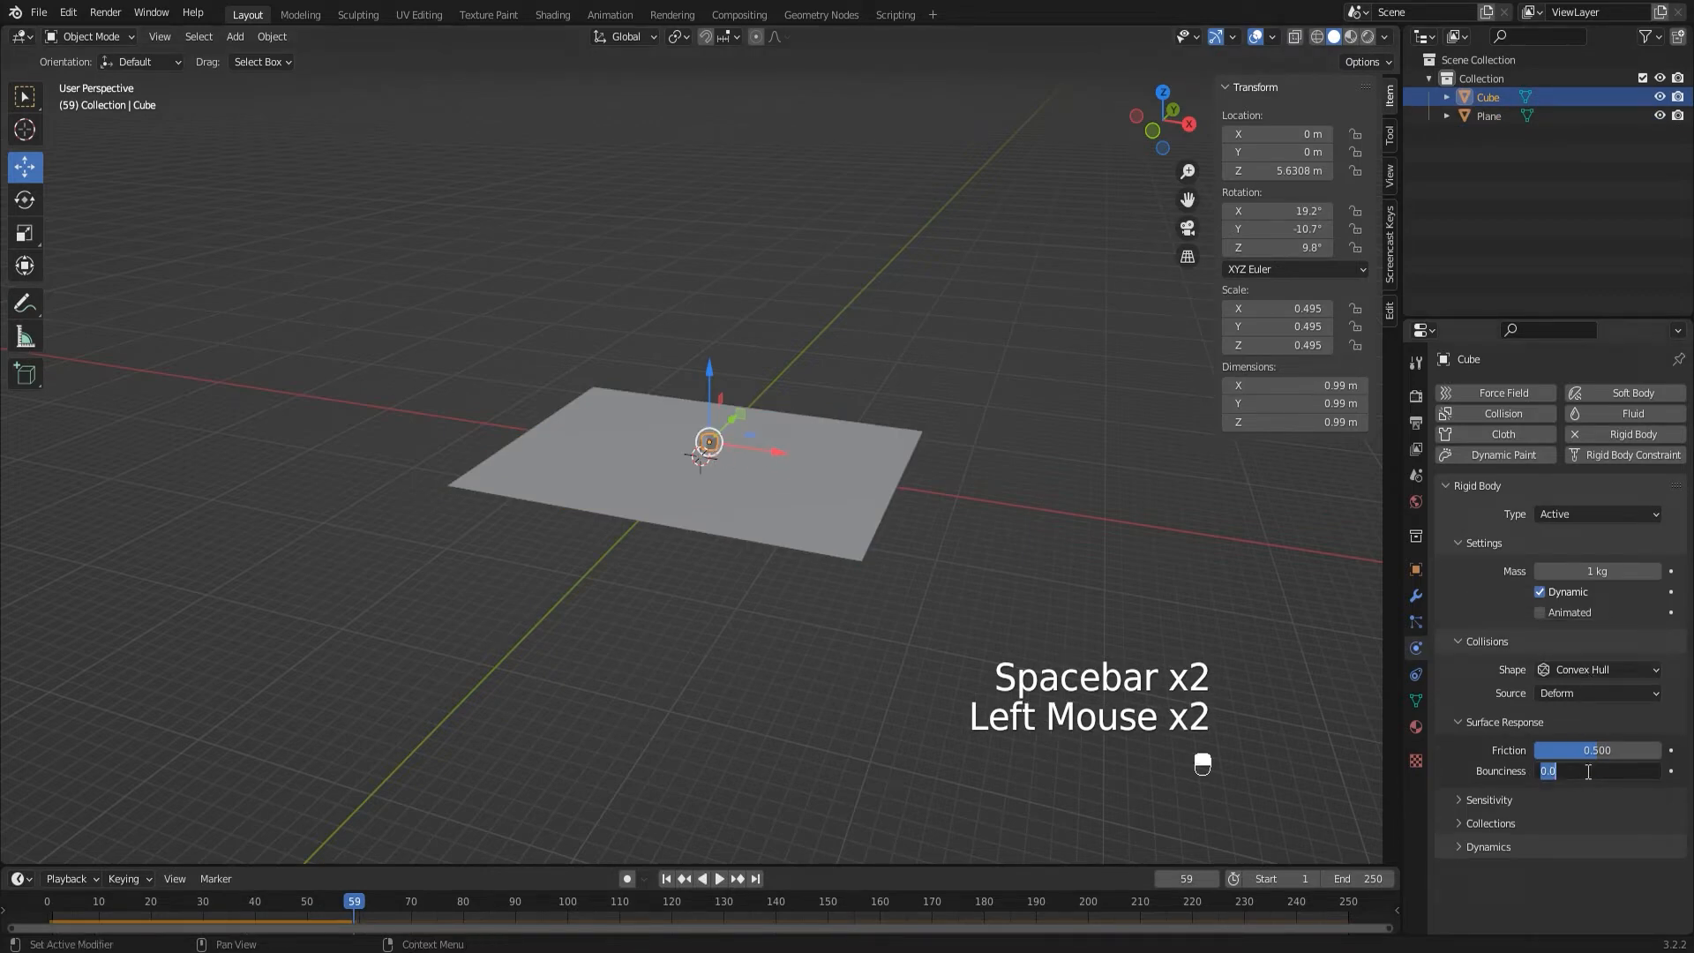
text(1)
key(Return)
click(665, 878)
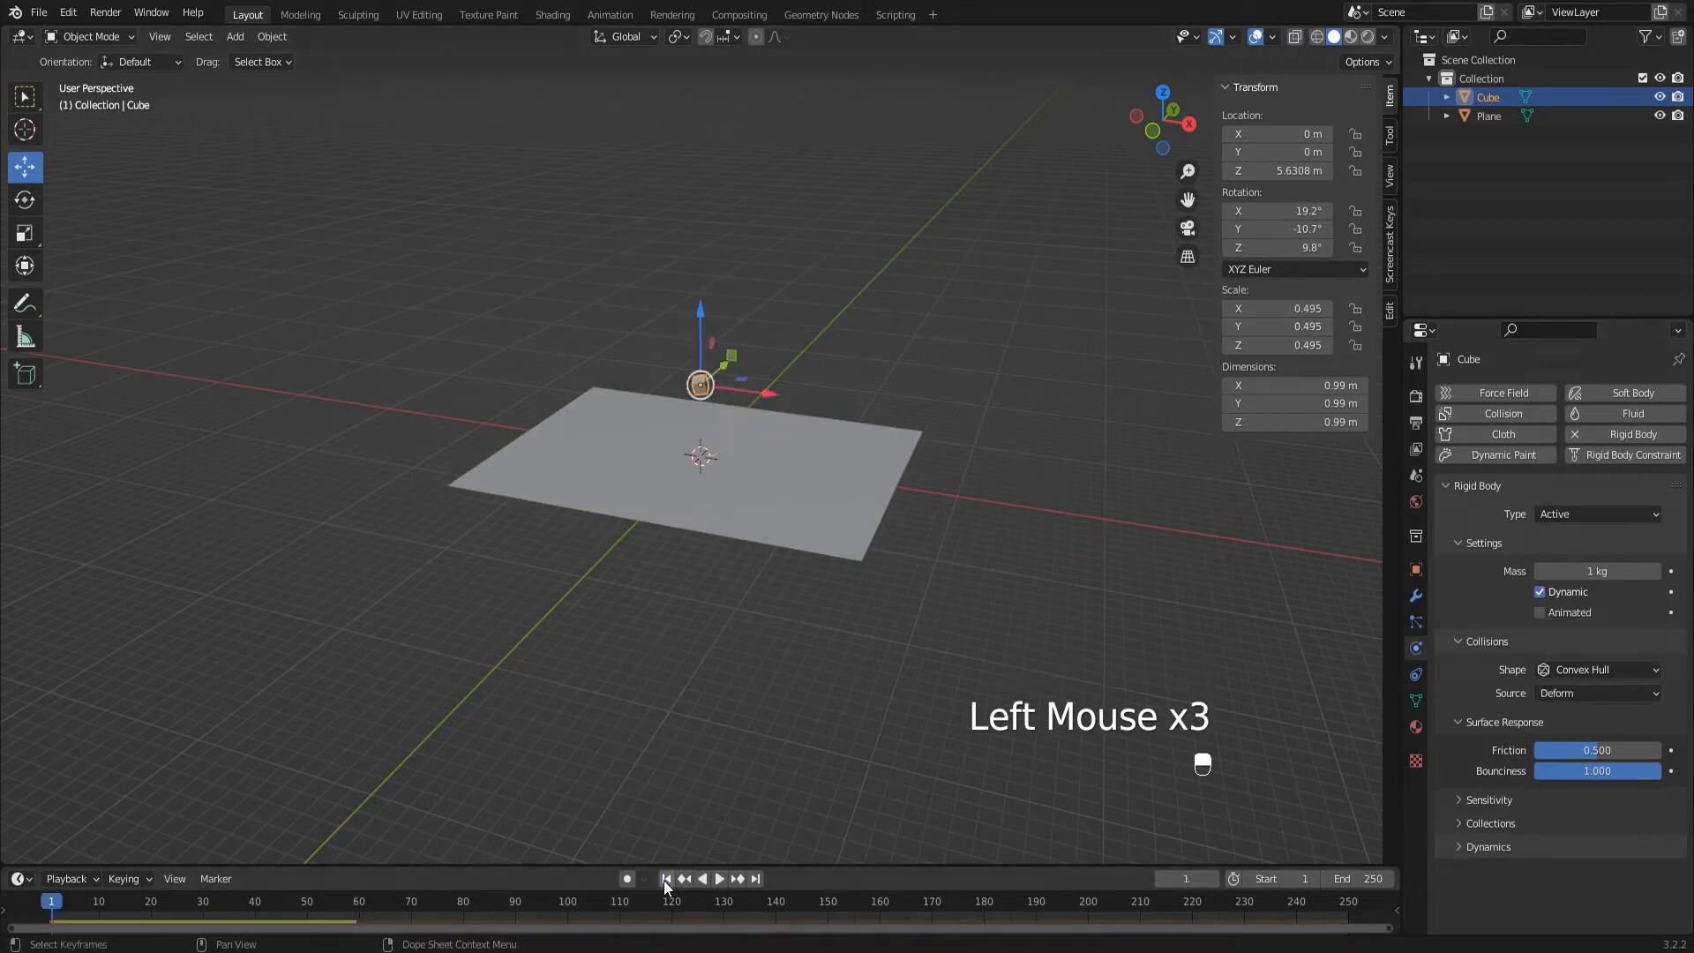
key(space)
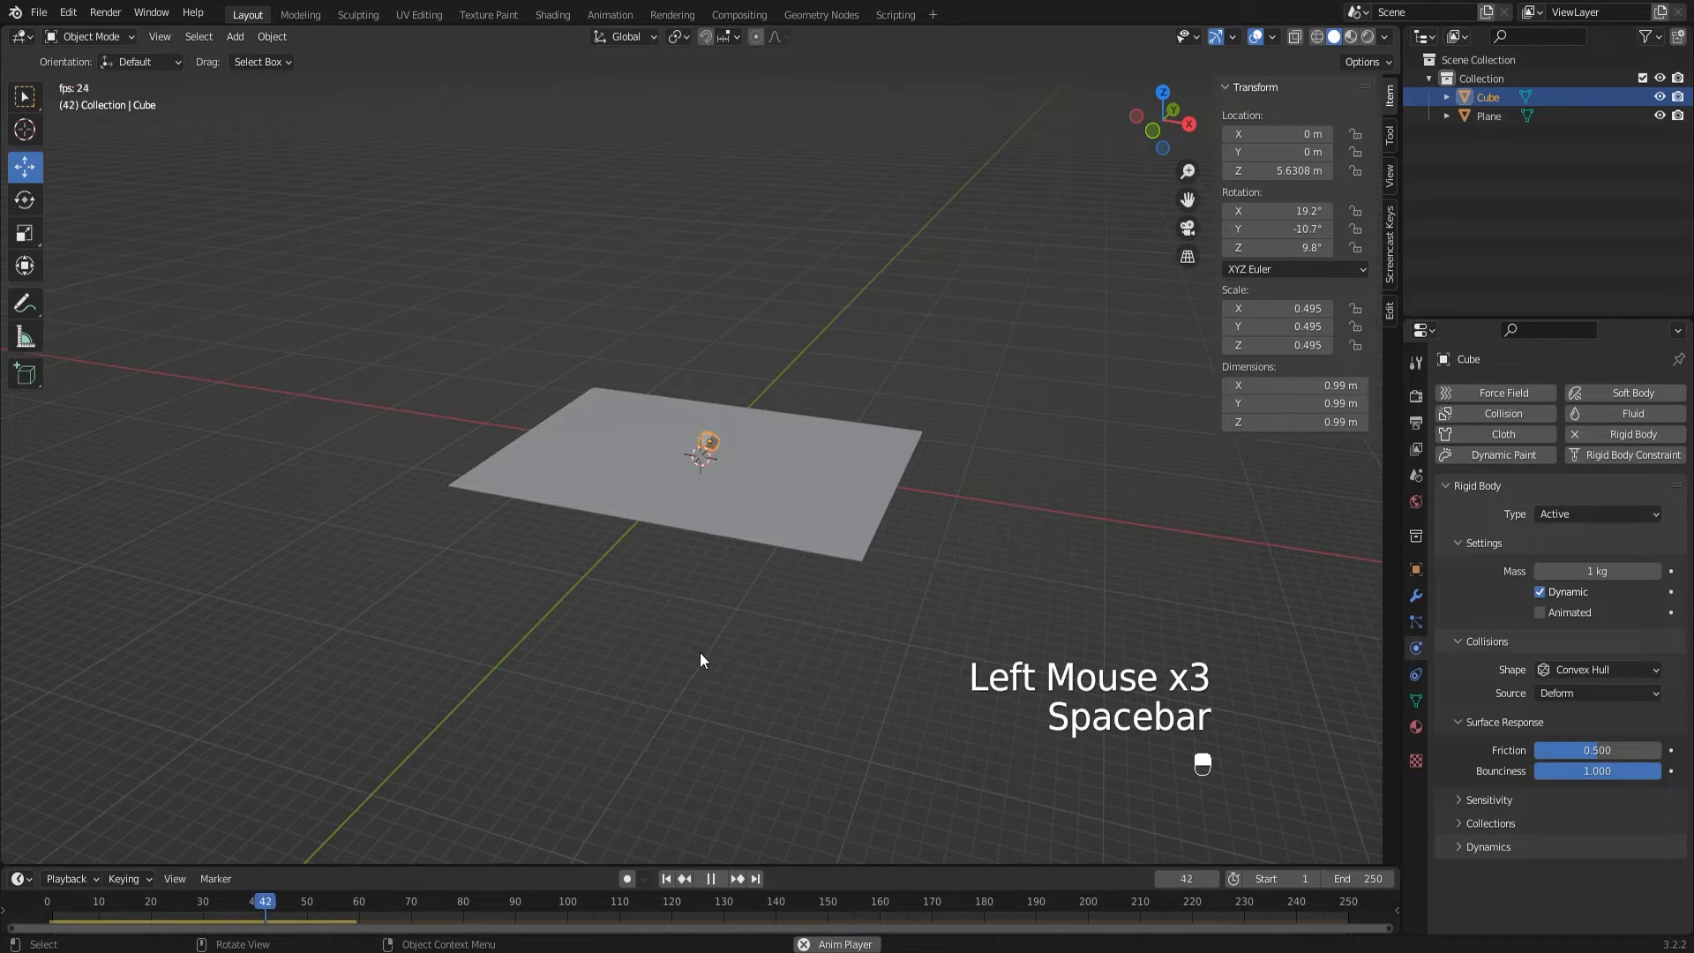
key(space)
- Set the cube's bounciness to 5 and replay the simulation from the first frame
click(1585, 751)
click(1609, 767)
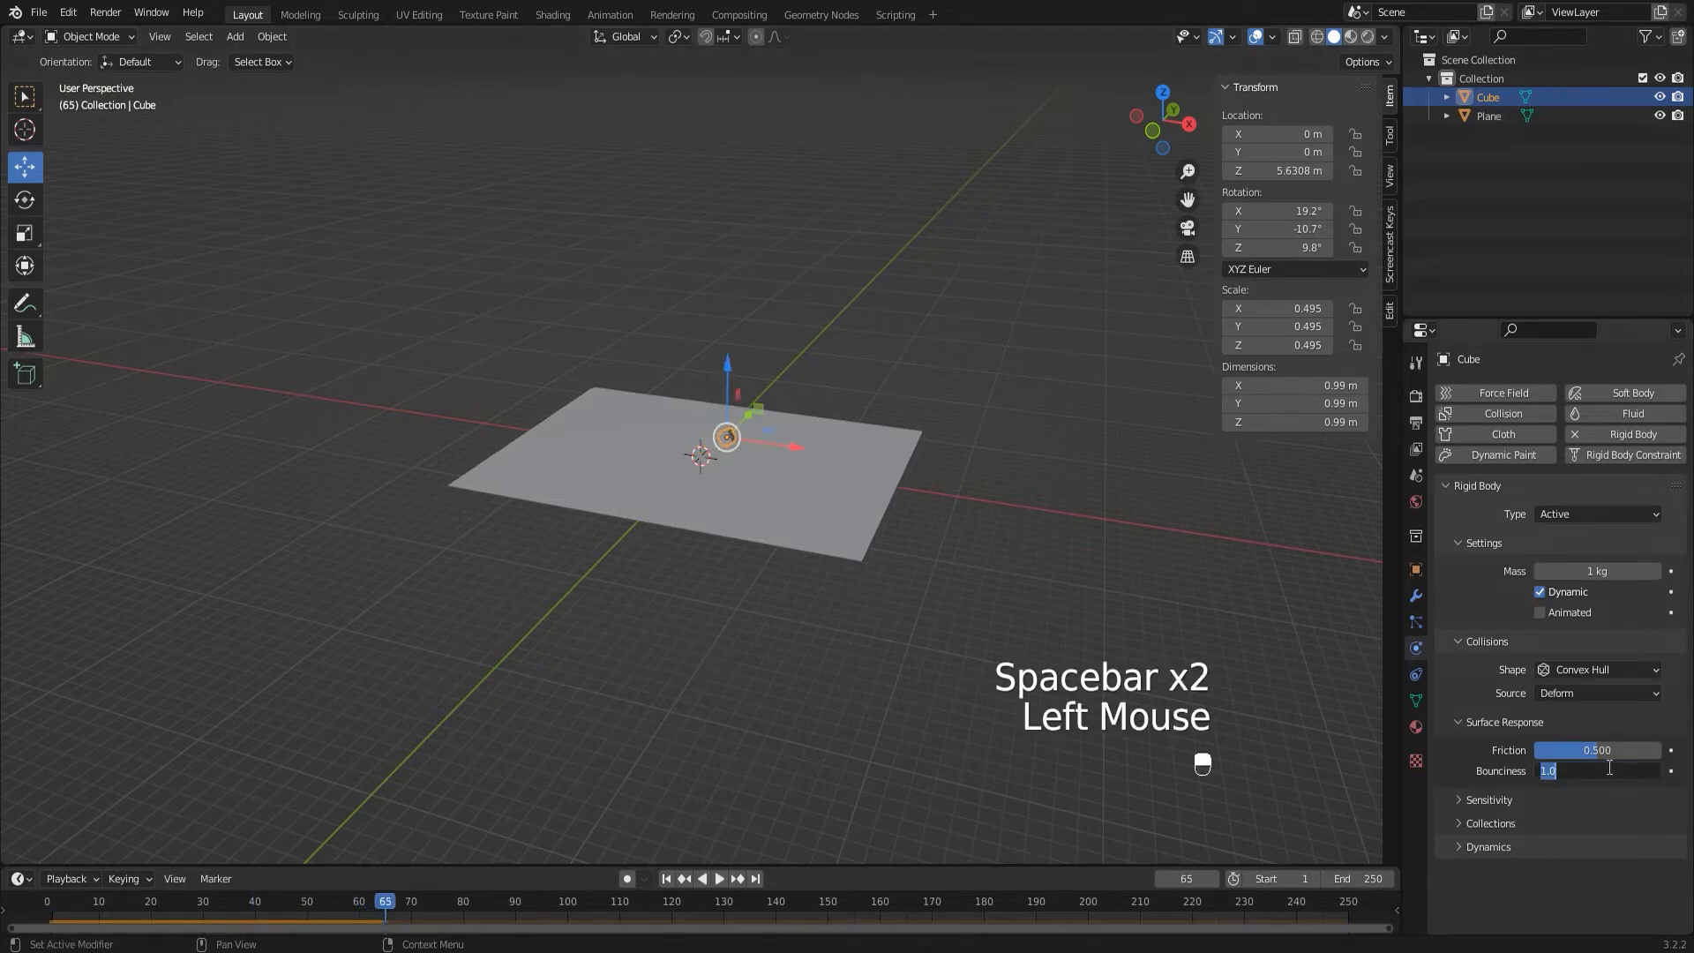
text(5)
key(Return)
click(665, 879)
key(space)
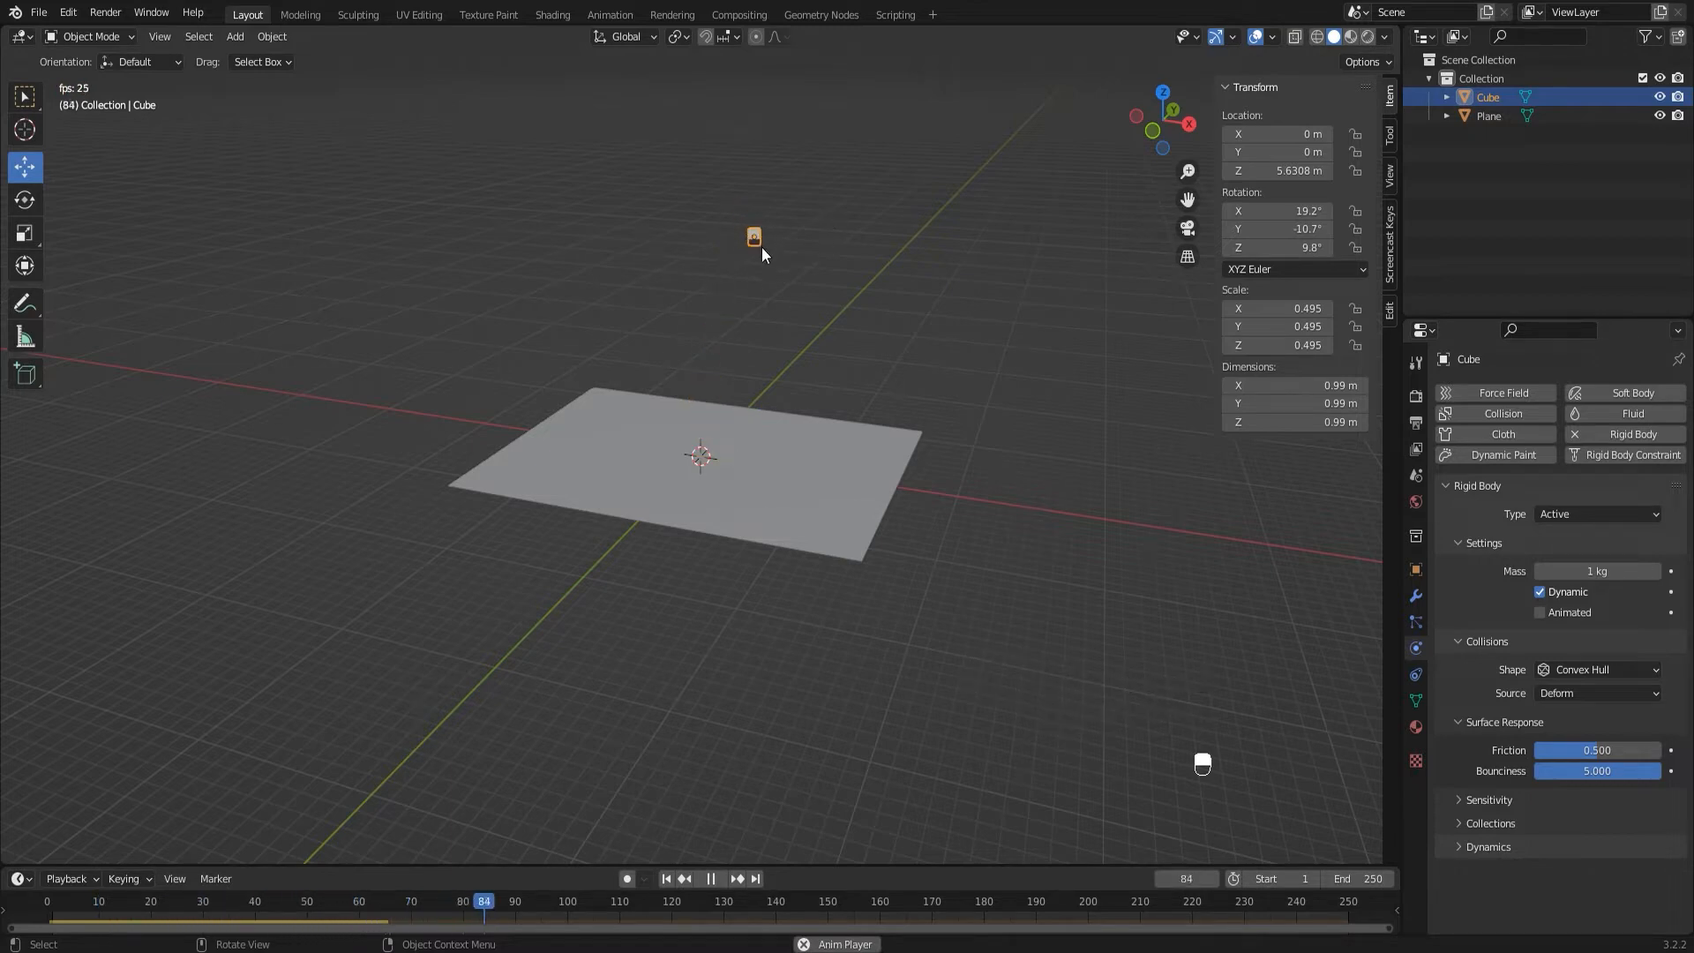
key(space)
- Reselect the cube, set its bounciness to 2 and replay the simulation from the first frame
click(857, 491)
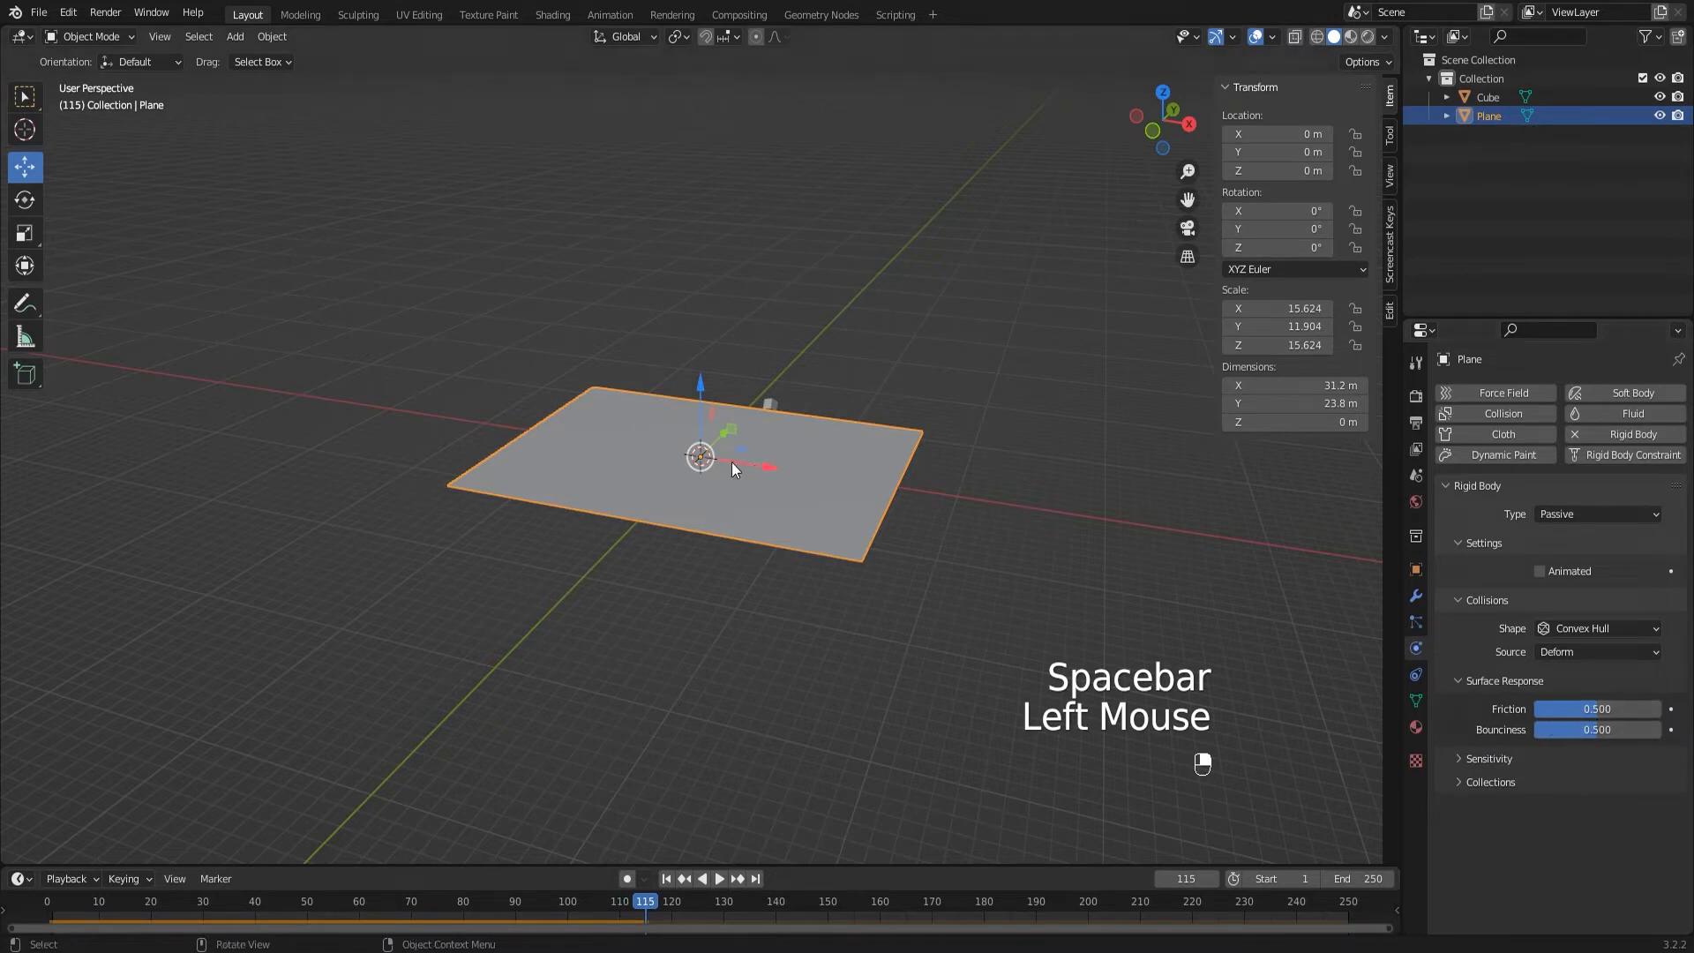
click(774, 406)
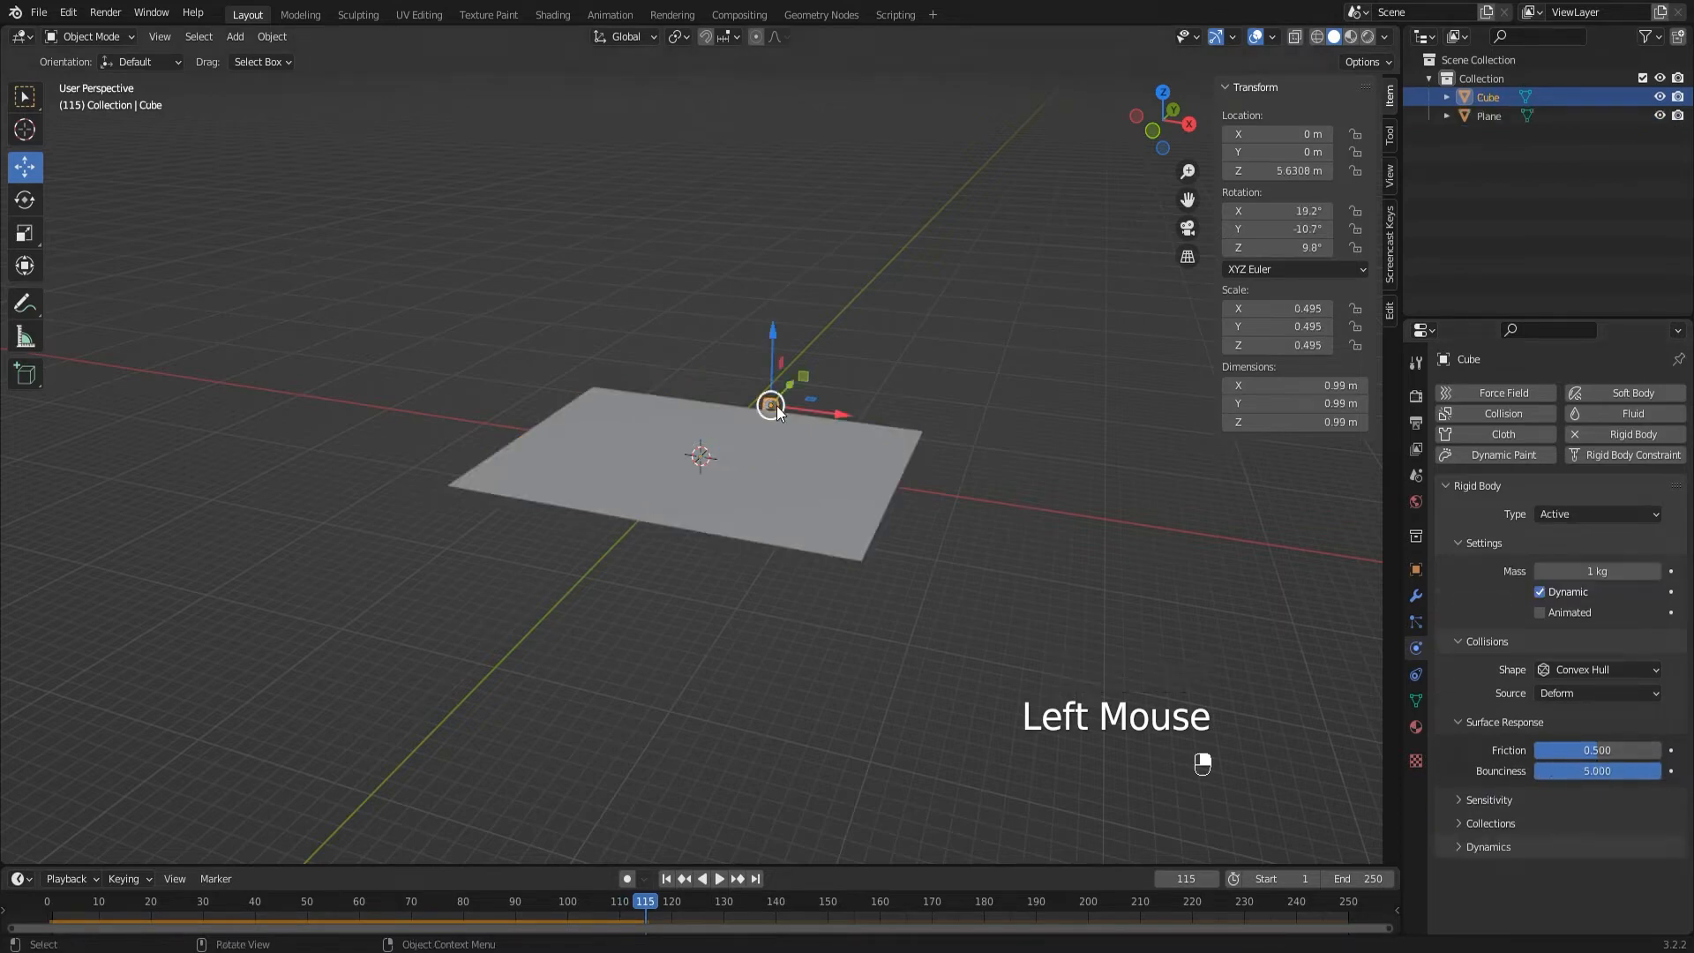
double_click(1596, 770)
text(2)
key(Return)
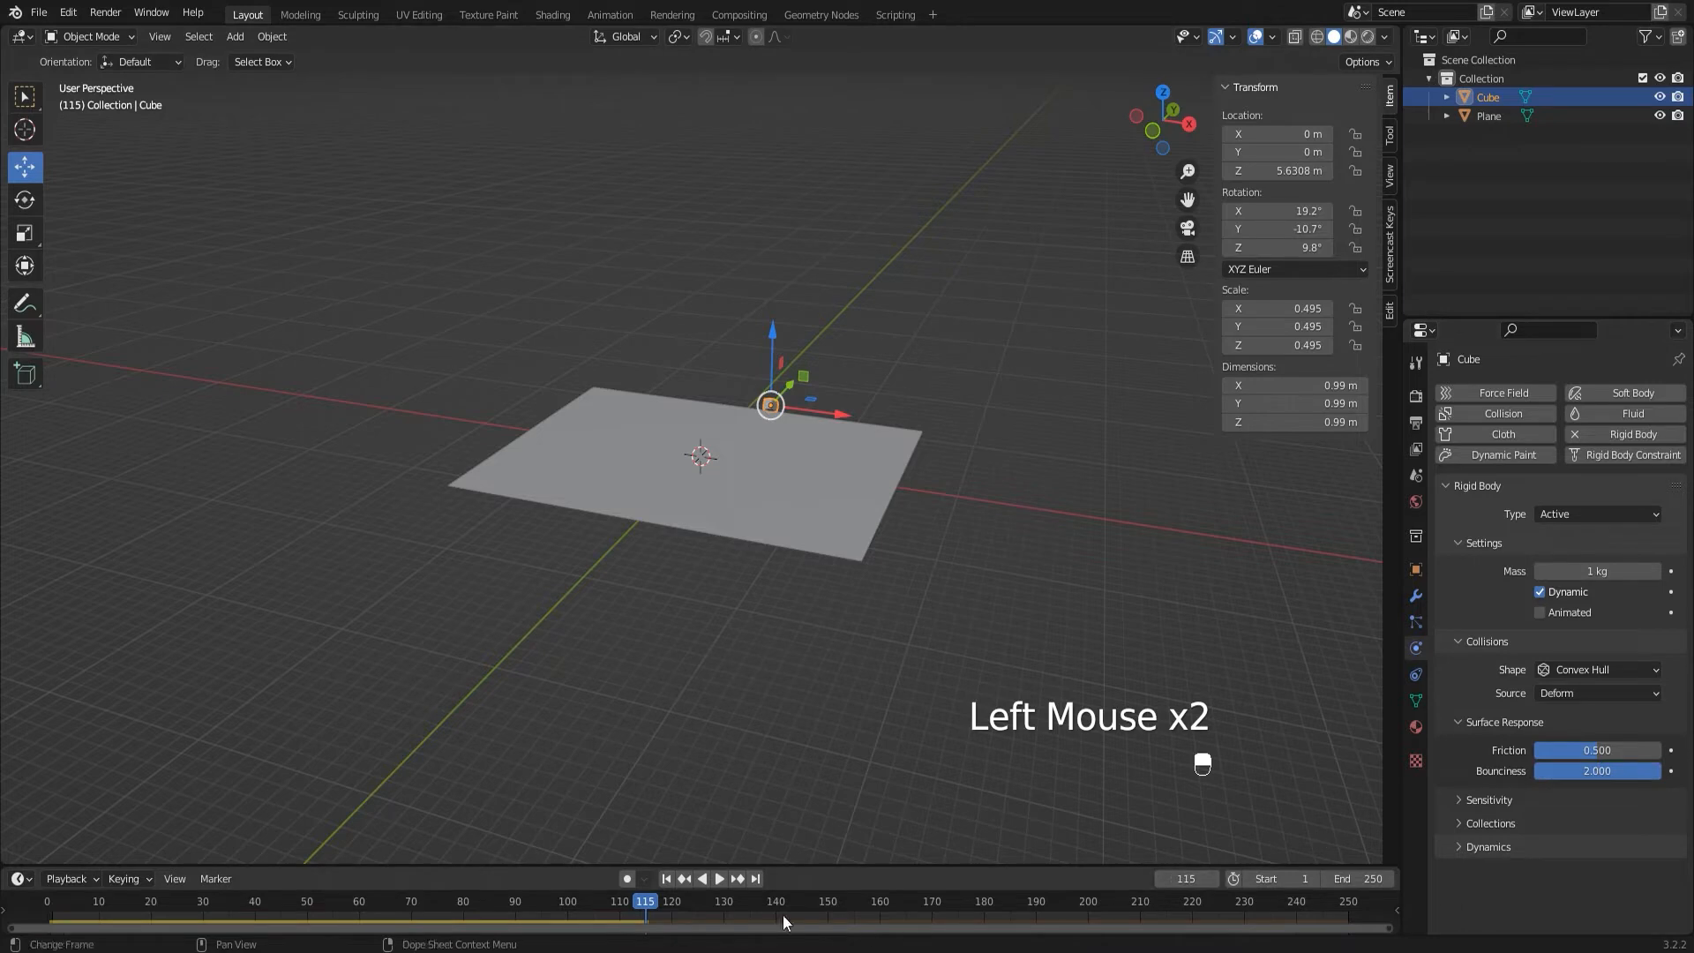
click(674, 879)
key(space)
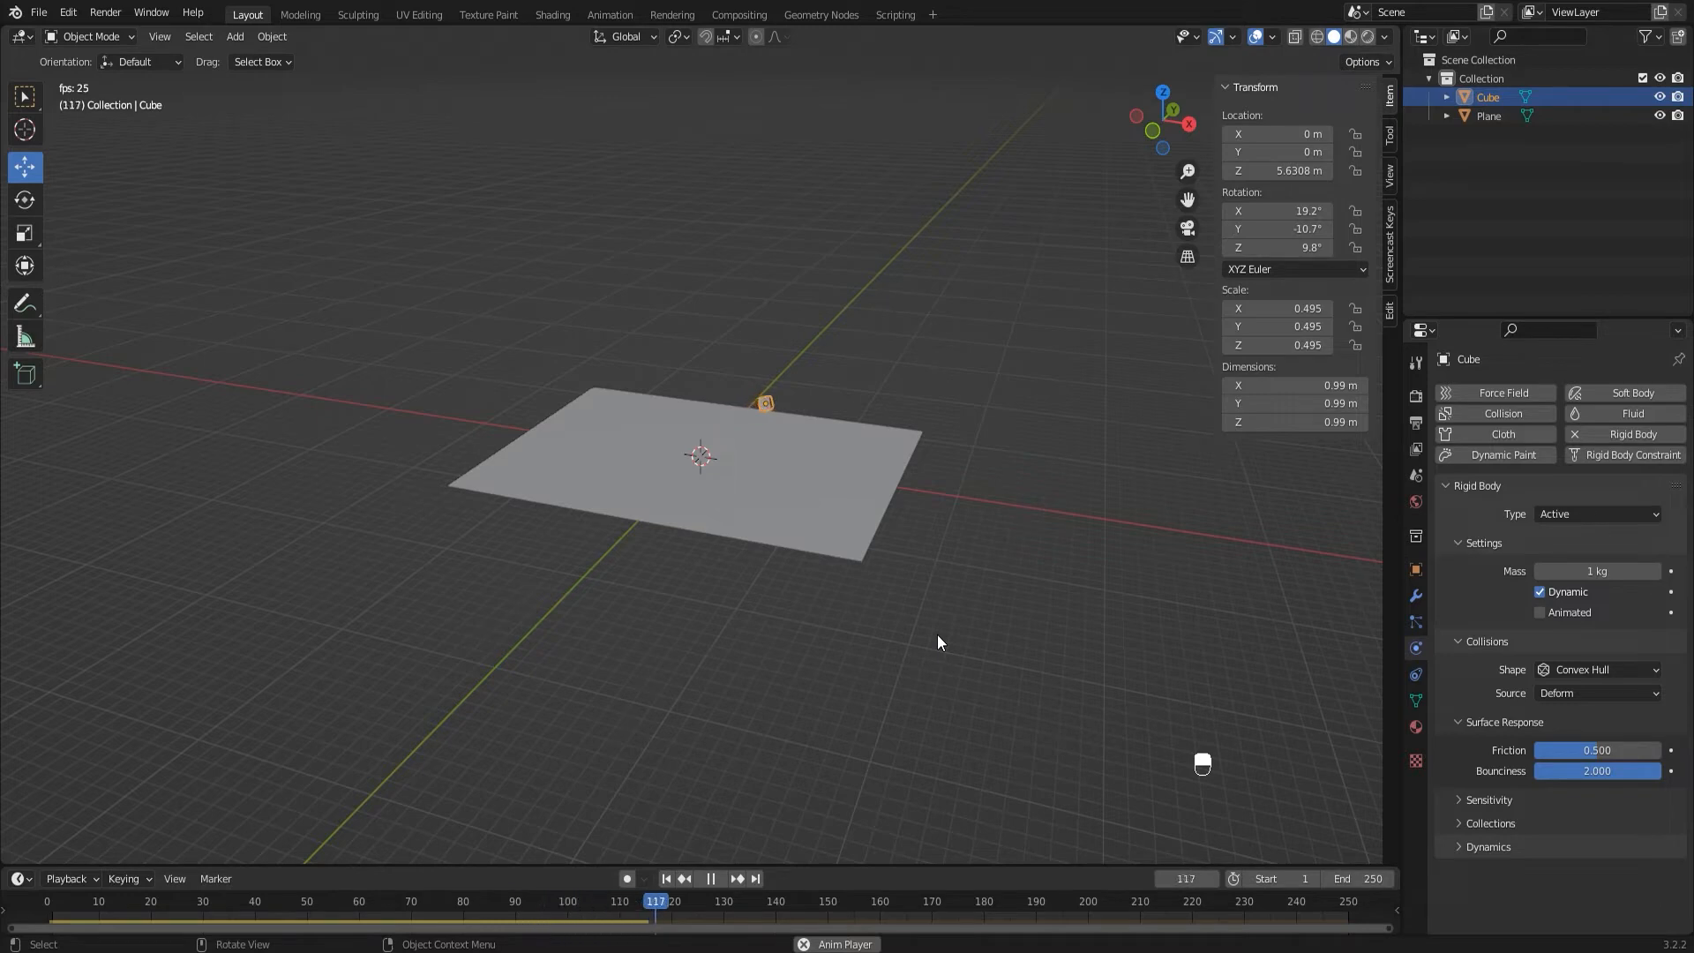
key(space)
- Set the cube's bounciness to 0.5 and replay the simulation from the first frame
click(1590, 773)
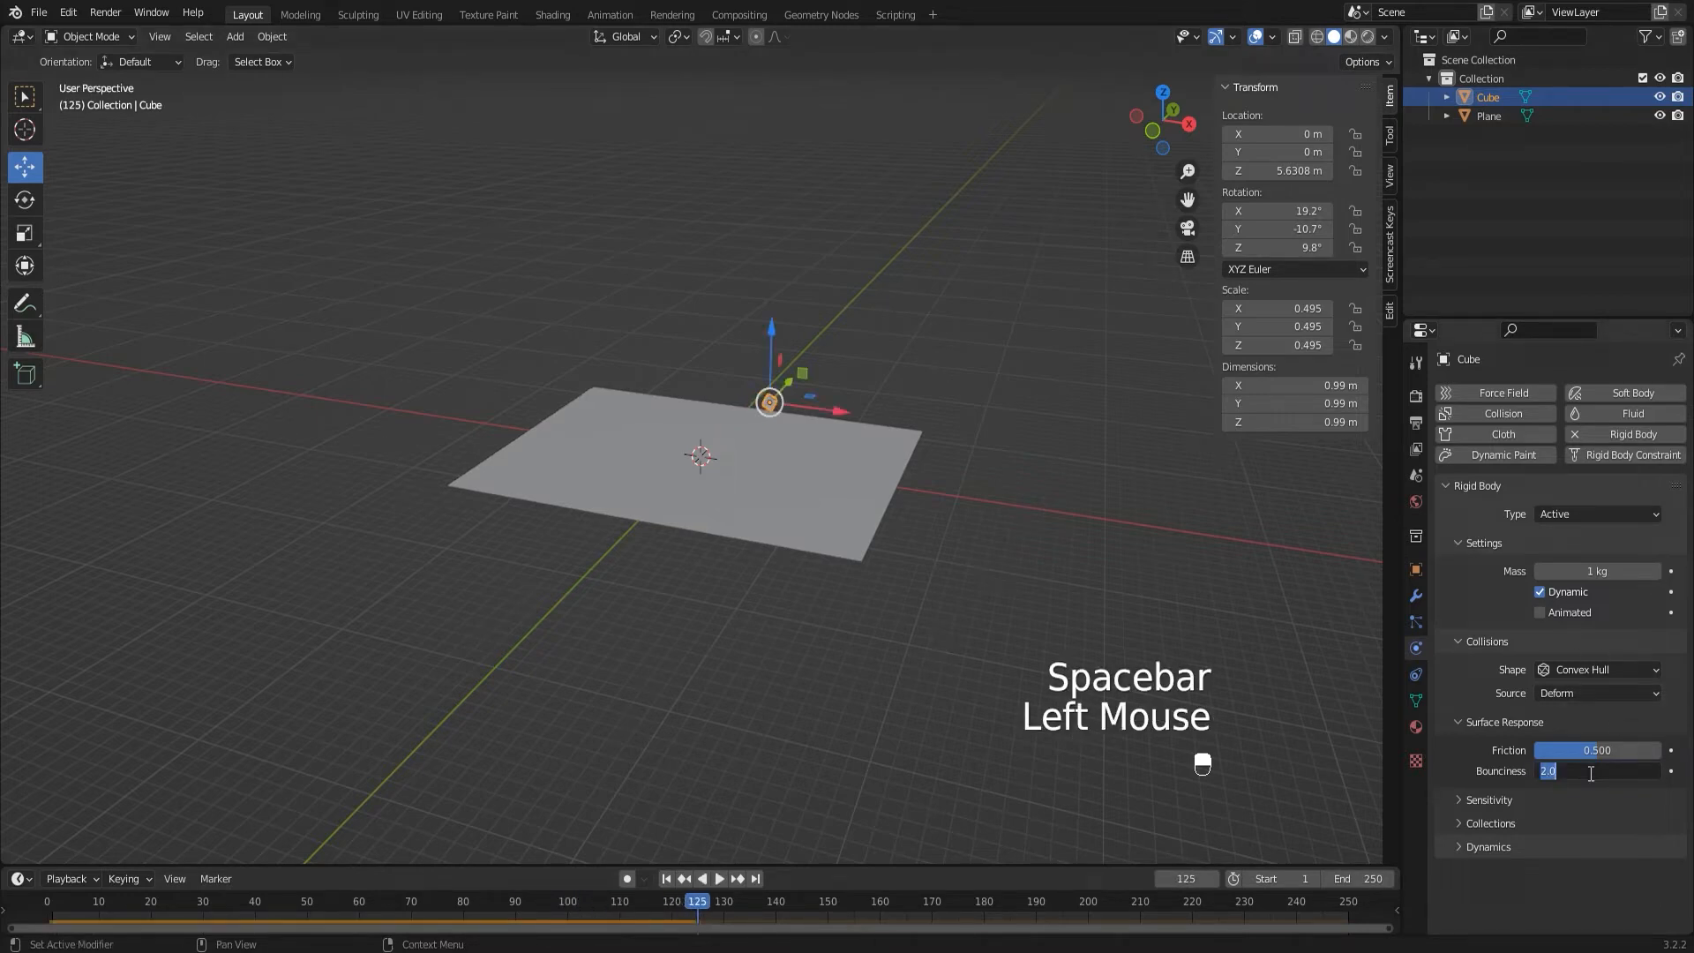
text(0.5)
key(Return)
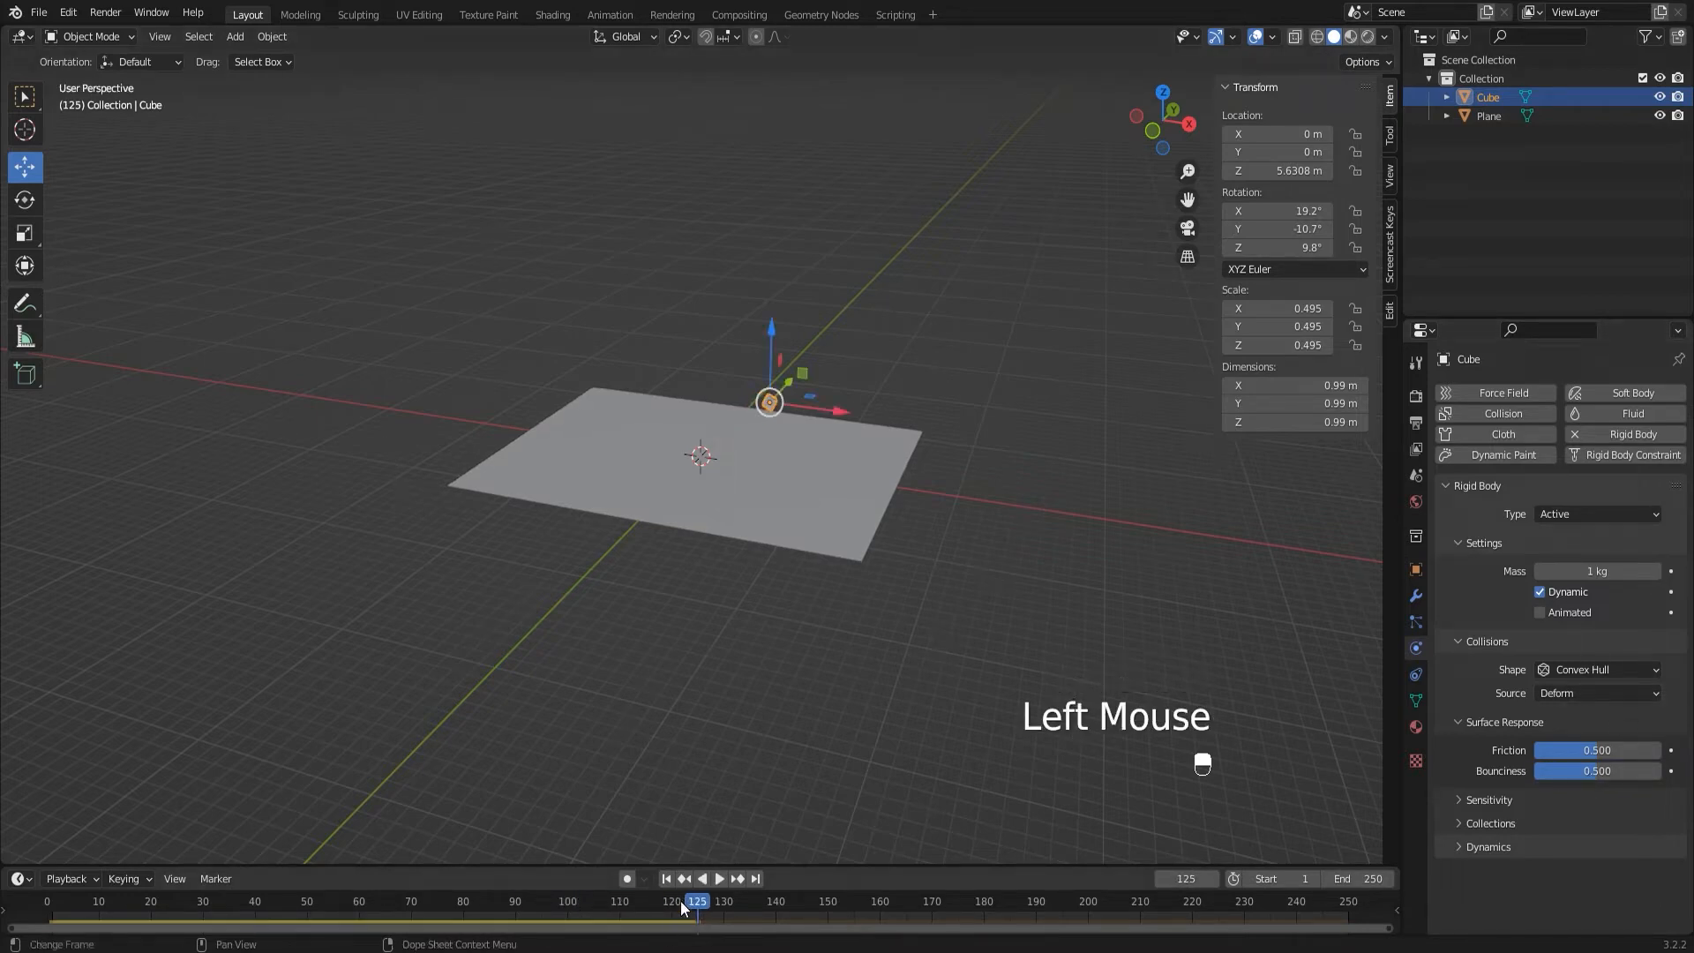
click(666, 878)
key(space)
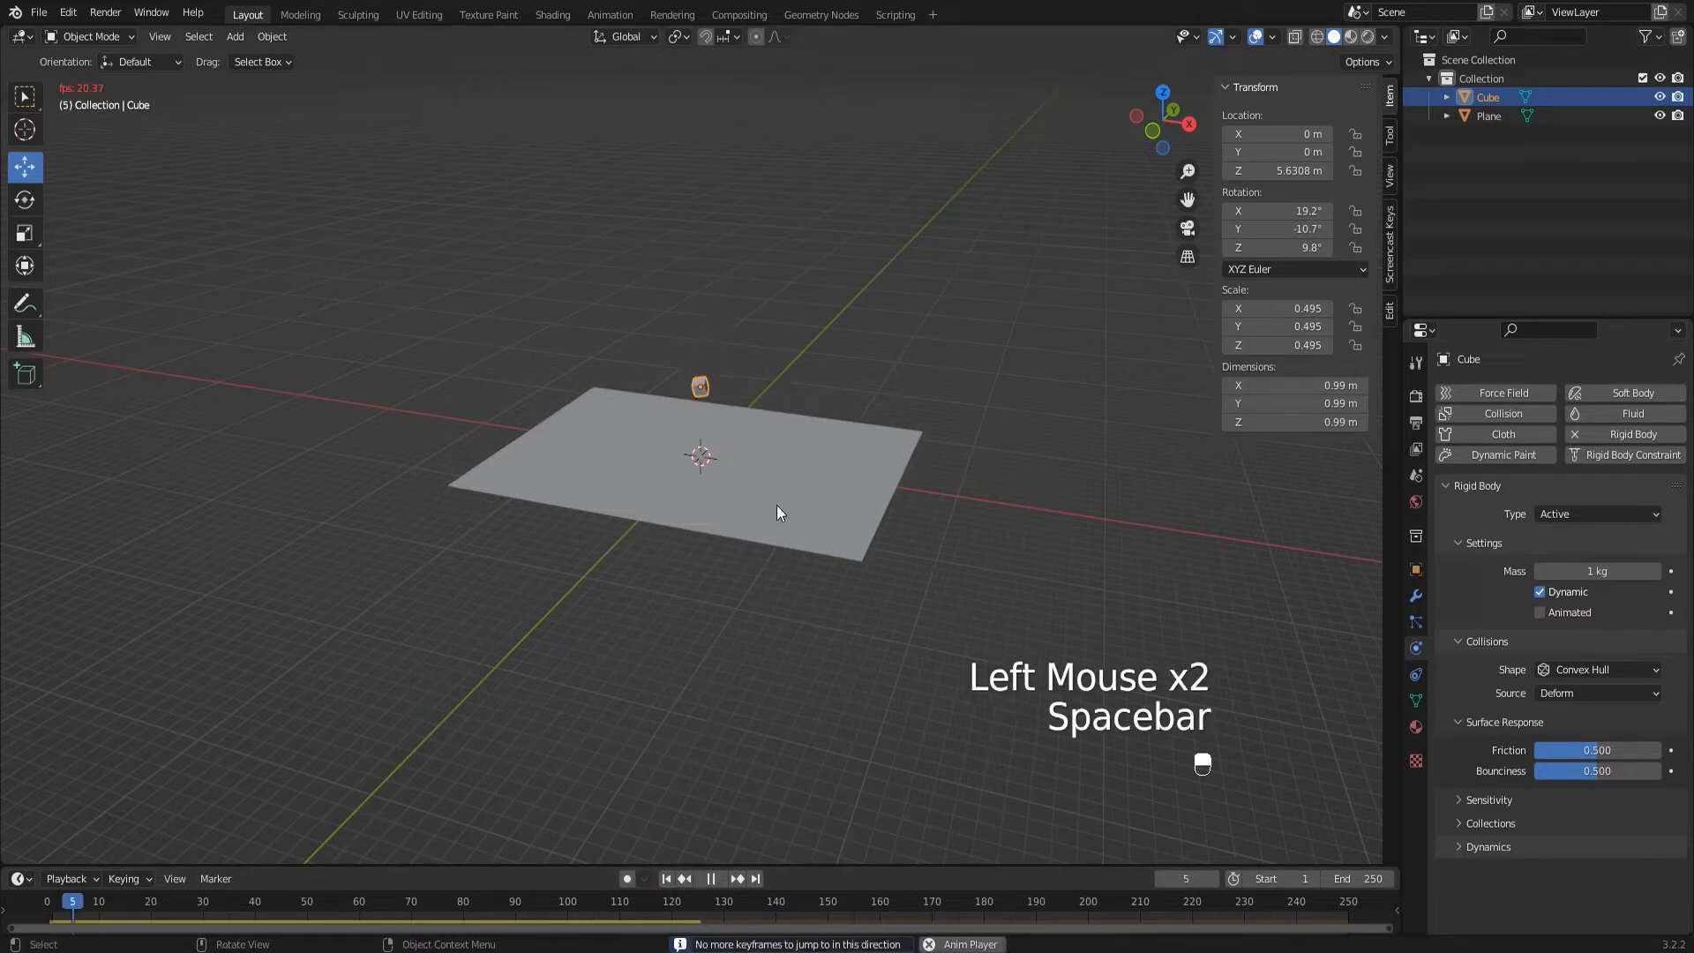
scroll(697, 397, up, 2)
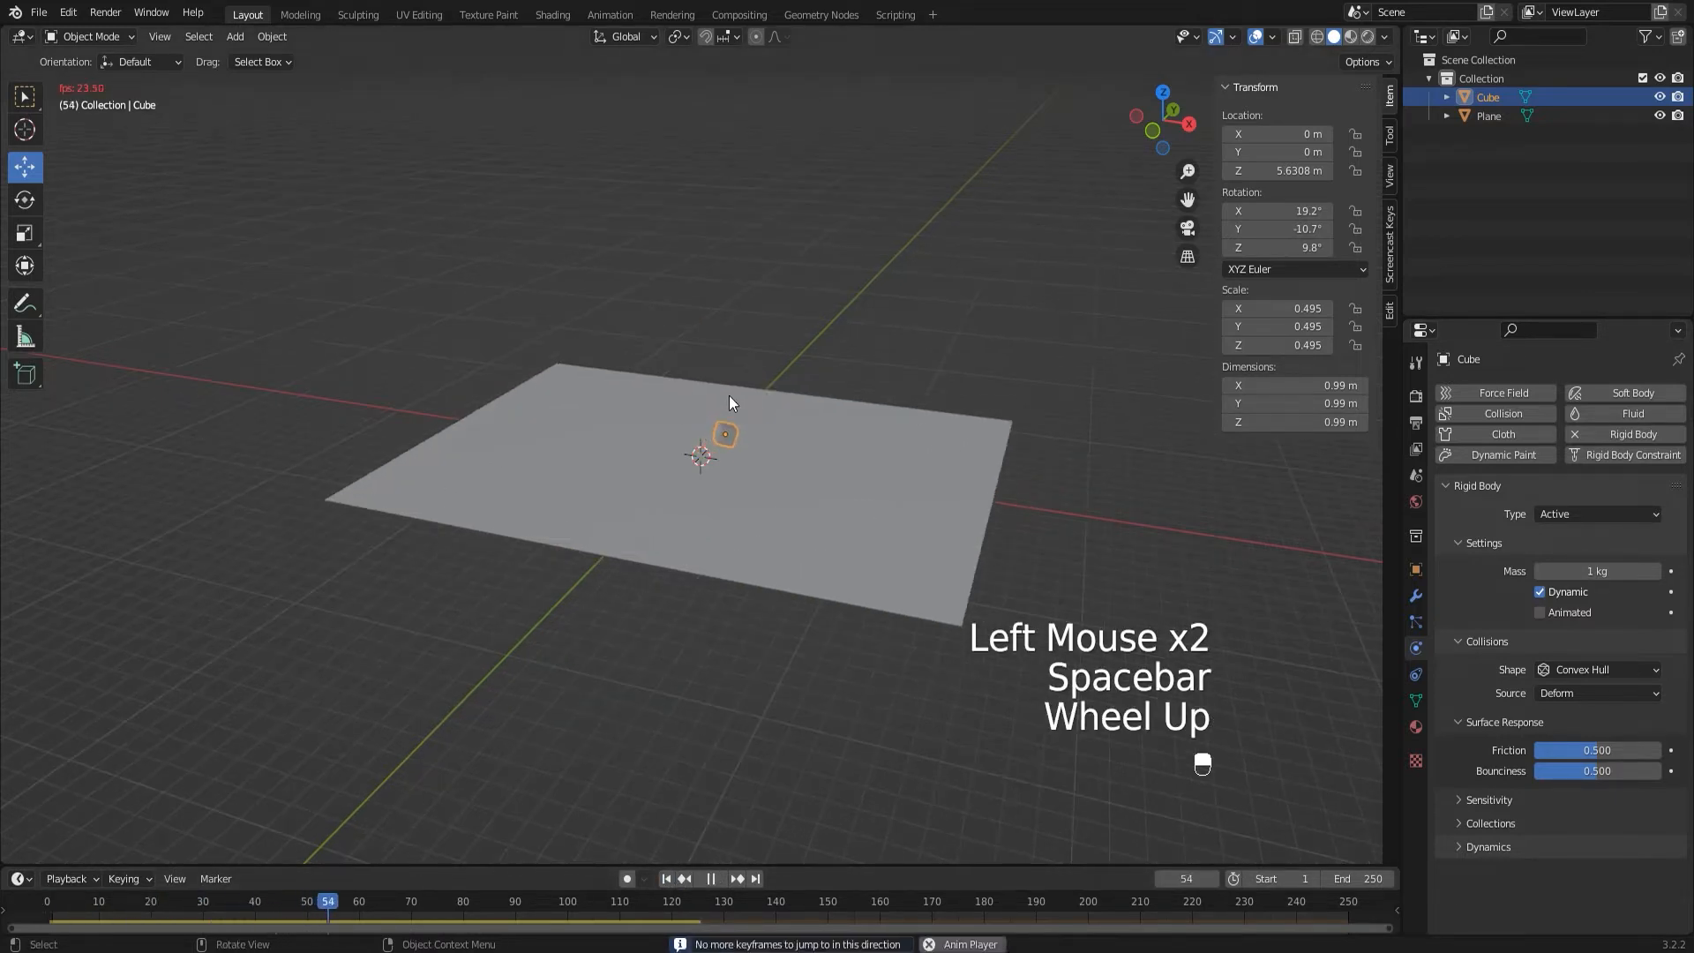
key(space)
- Add a new cube mesh at the plane's centre and raise it to about 2.84 m on Z
middle_drag(770, 516, 1041, 432)
click(1020, 496)
middle_drag(847, 723, 908, 616)
middle_drag(737, 582, 431, 515)
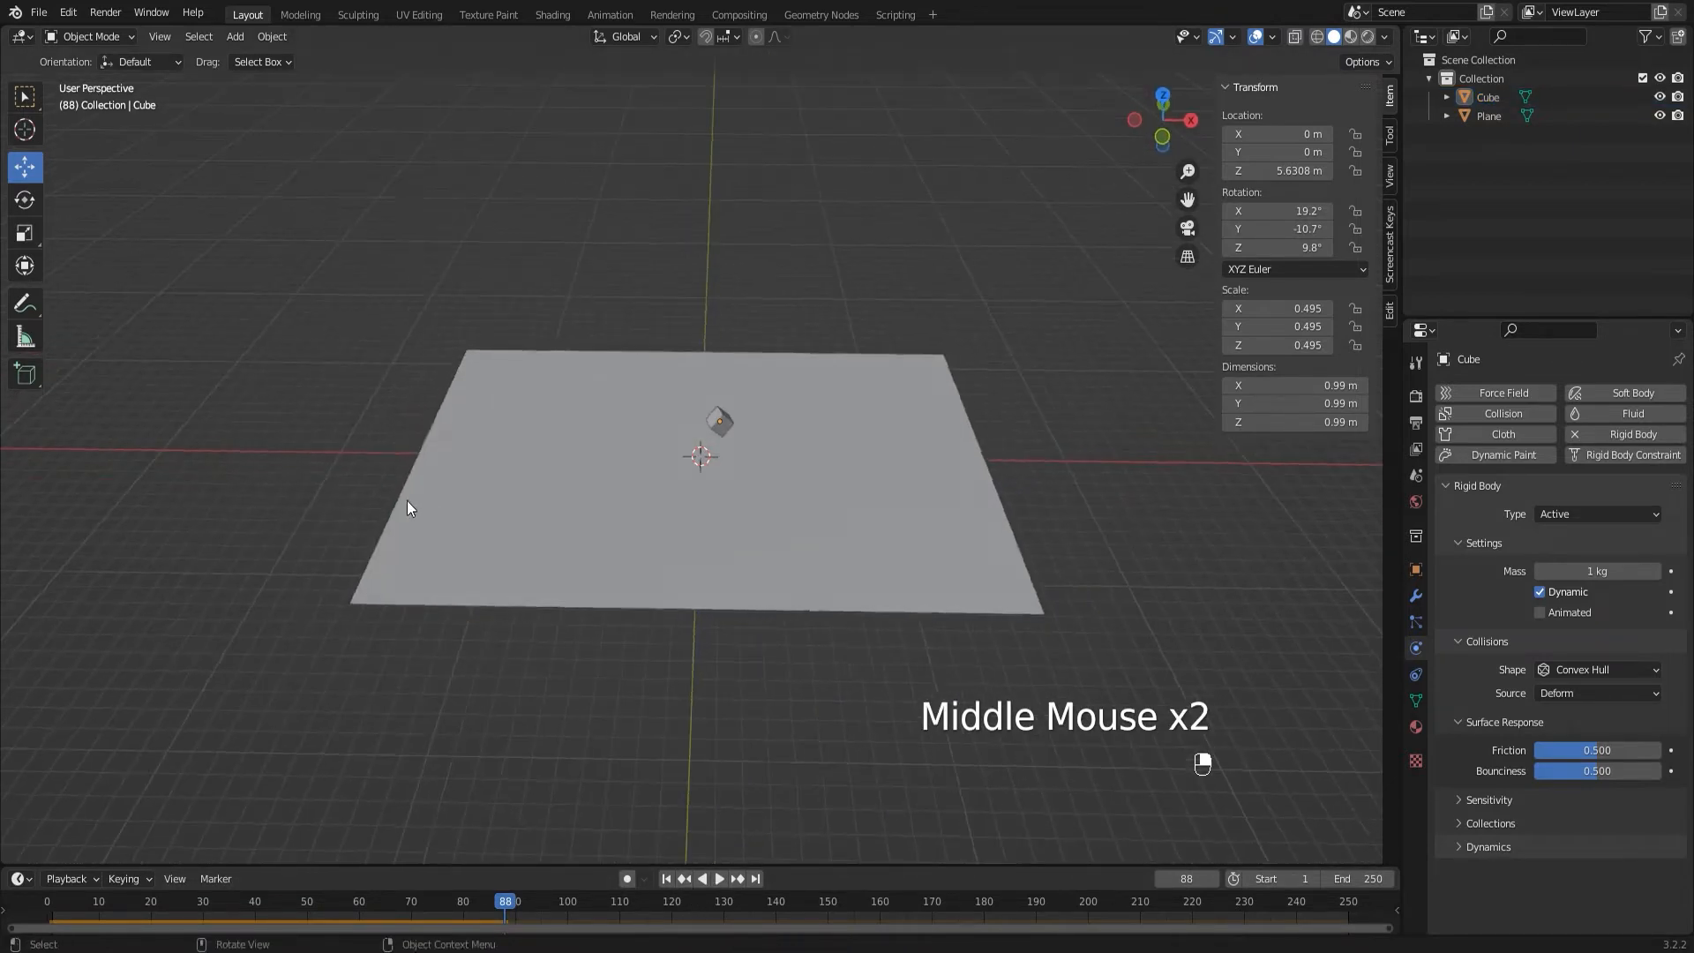
click(431, 515)
click(752, 727)
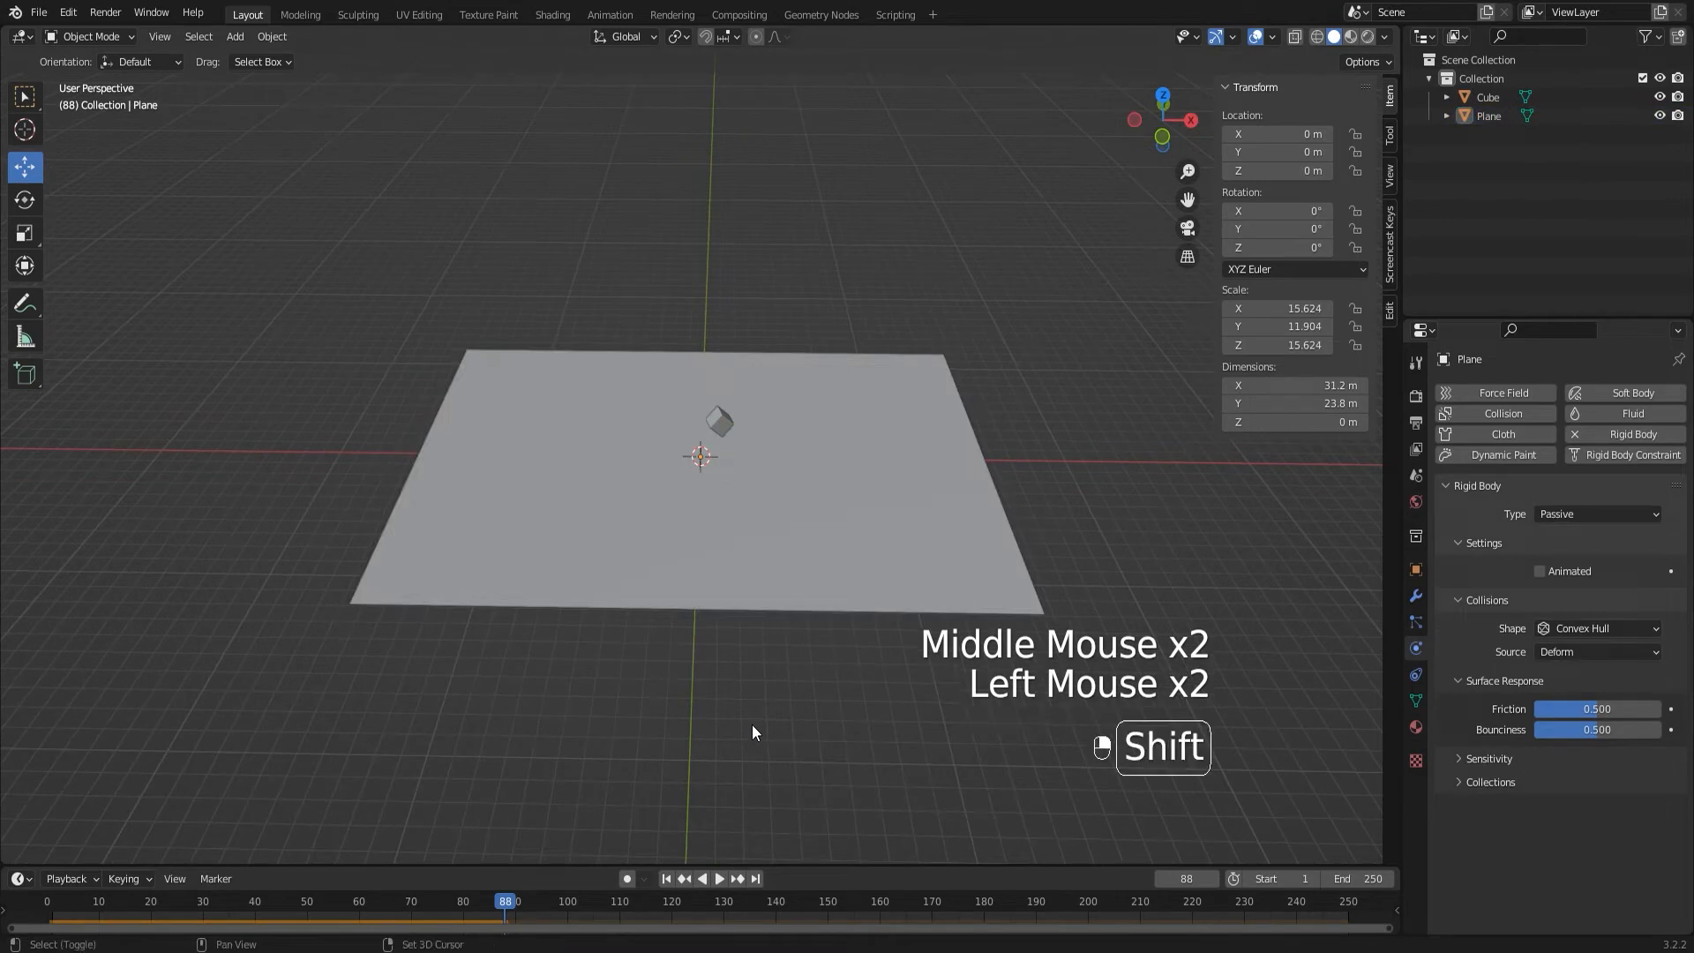
key(shift+a)
mouse_move(720, 575)
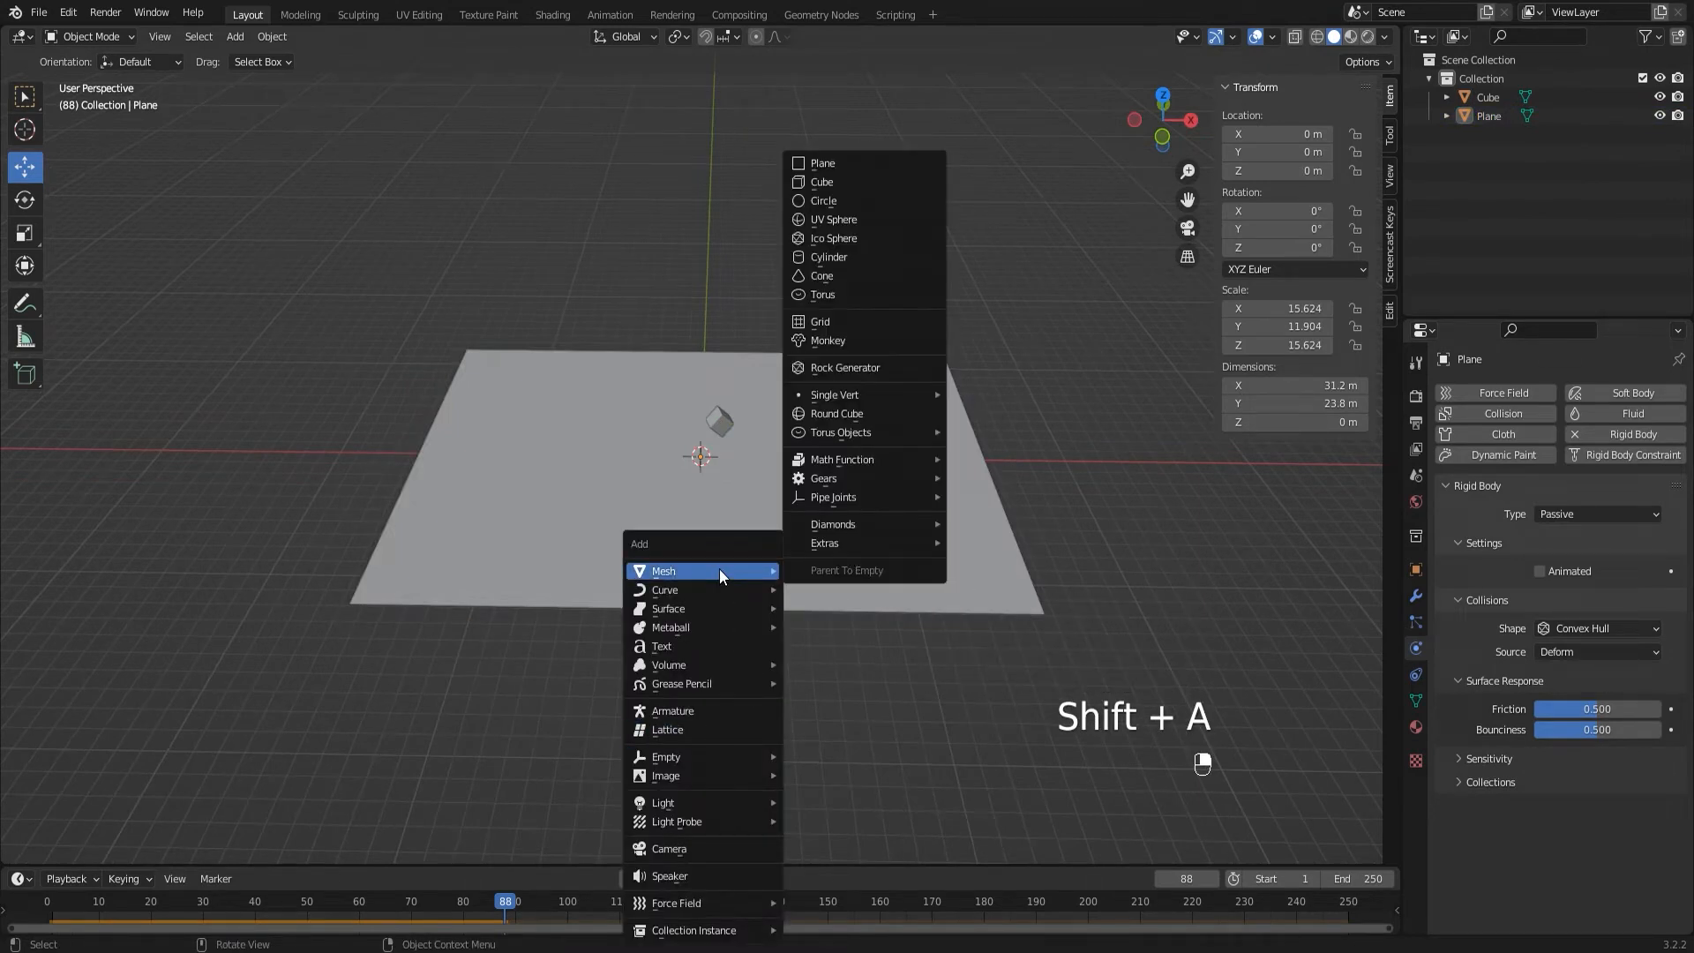
click(864, 183)
middle_drag(927, 383, 701, 401)
drag(702, 402, 709, 356)
- Scale the new cube along Y into a long bar spanning nearly the full width of the plane
middle_drag(708, 357, 816, 464)
key(s)
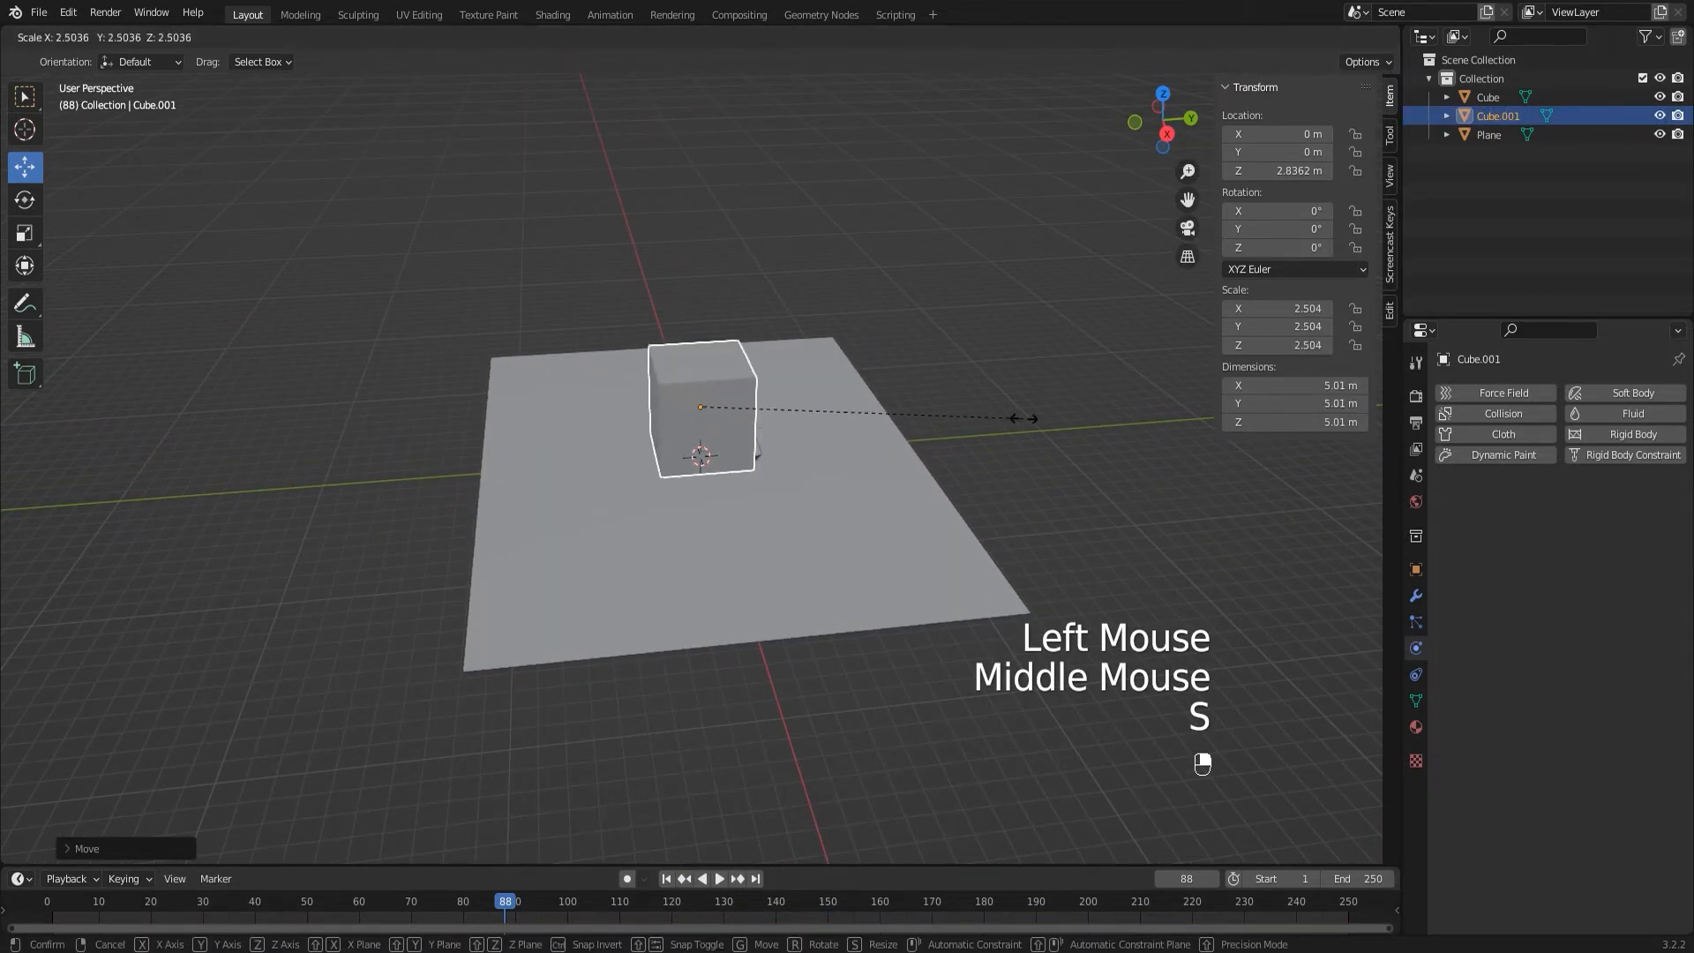
key(x)
key(y)
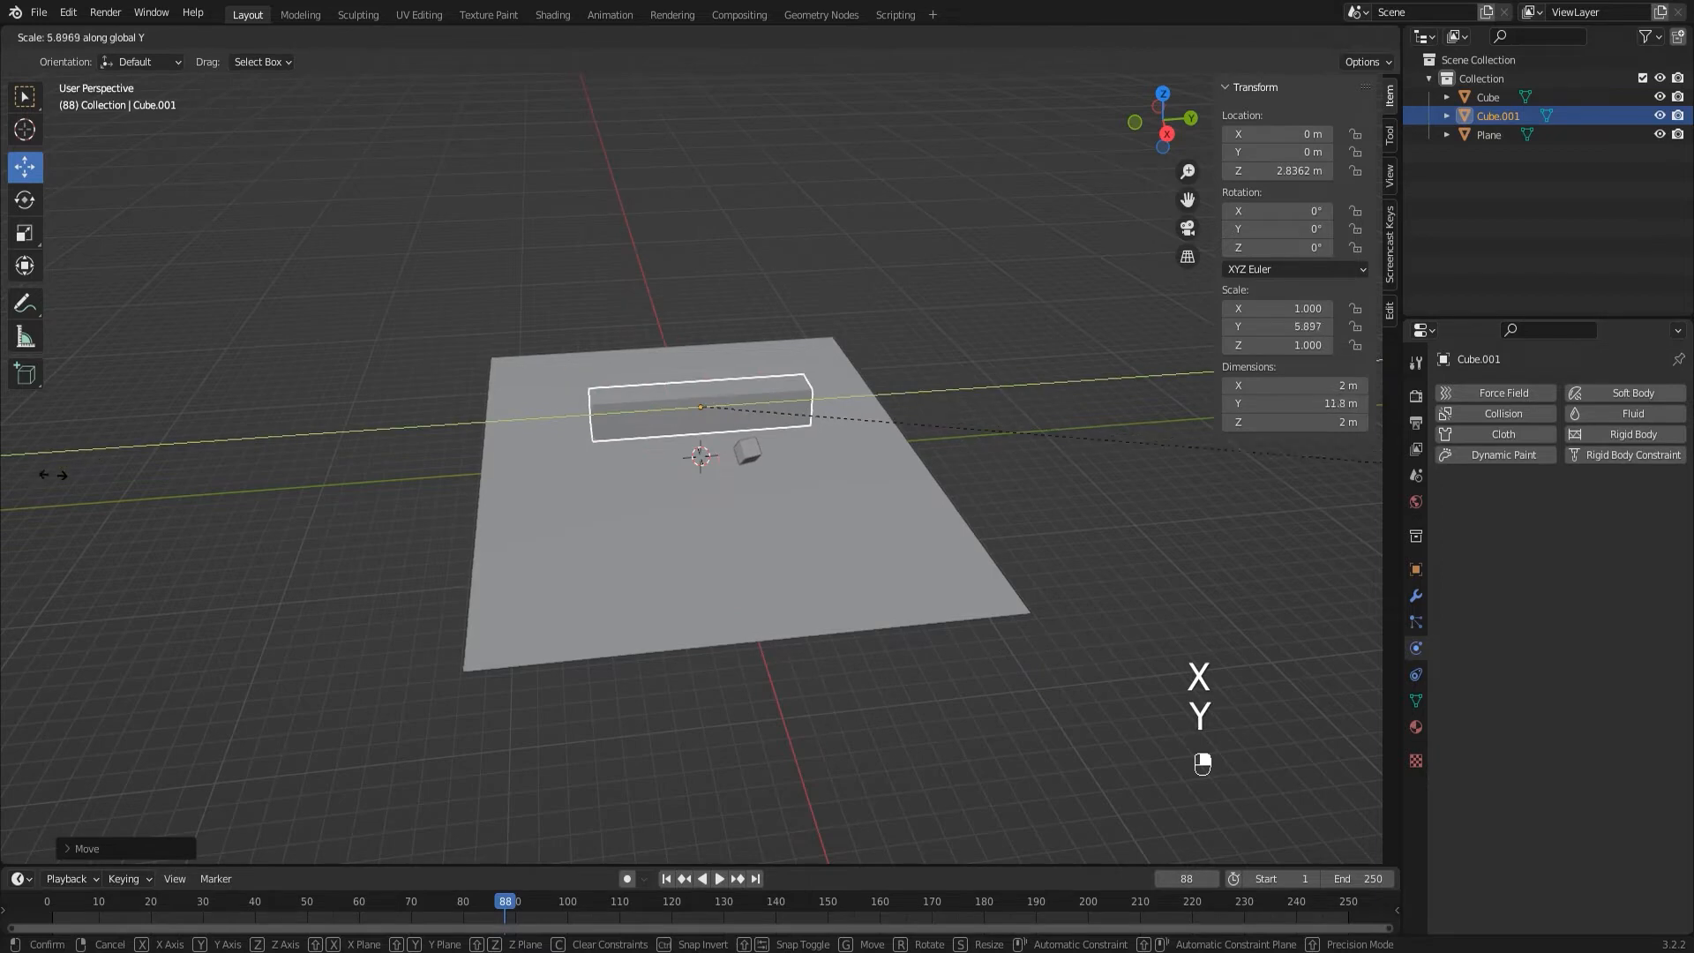
click(764, 427)
middle_drag(763, 427, 785, 623)
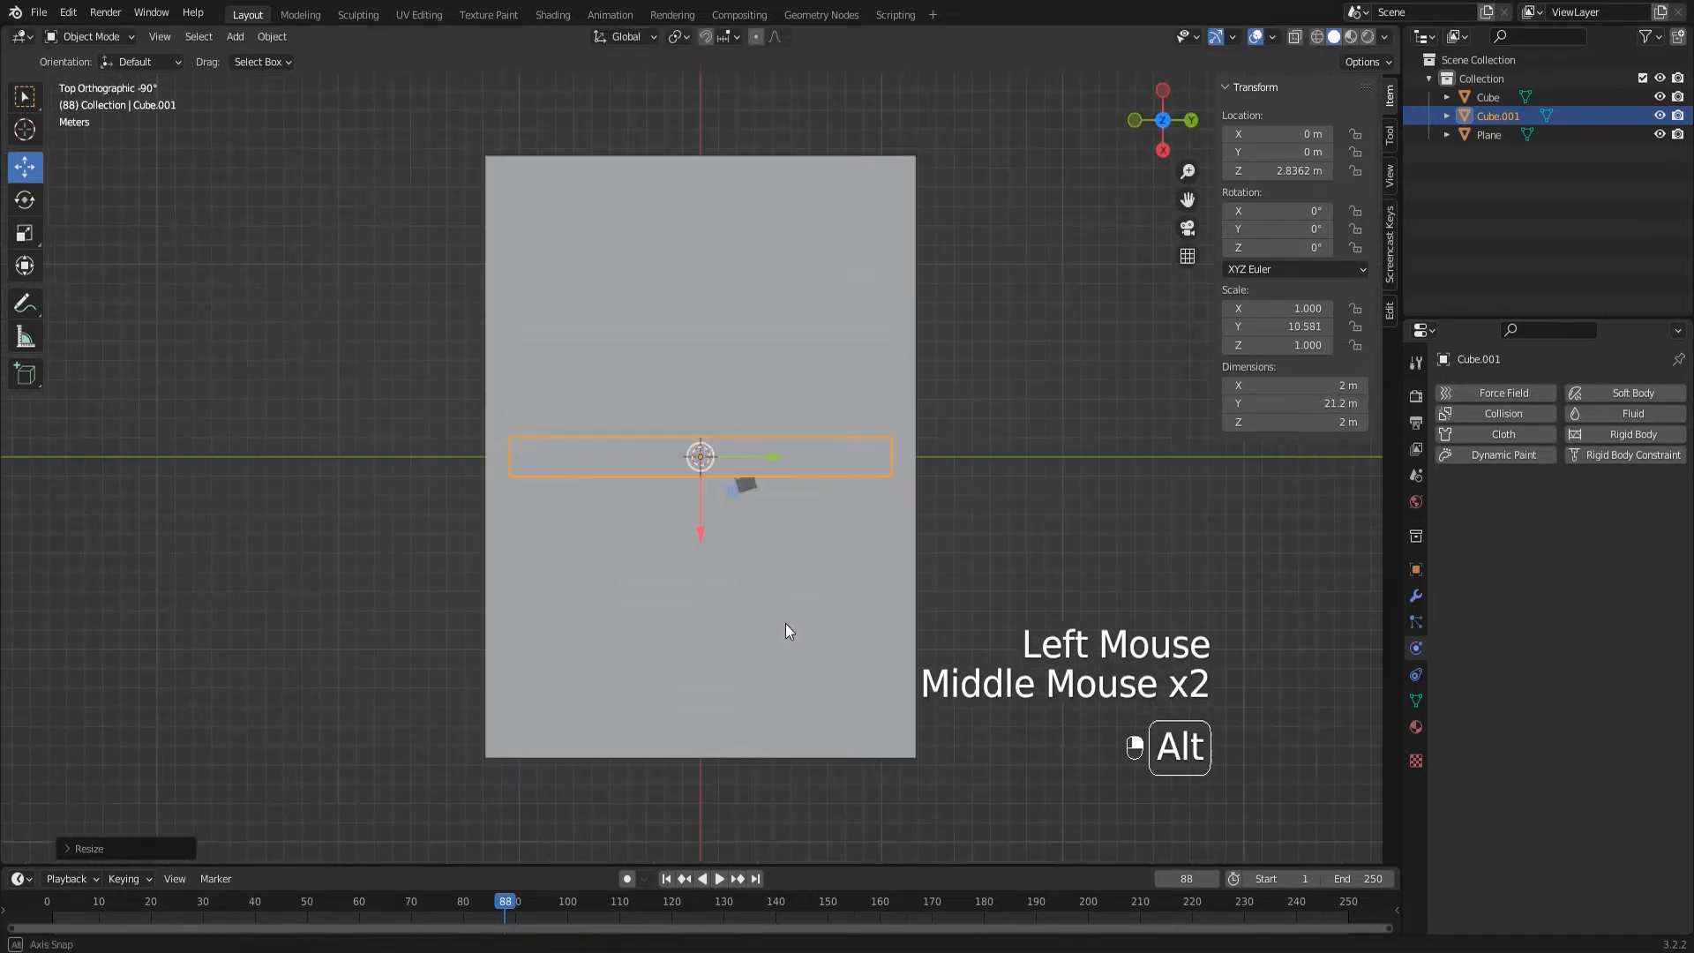
key(s)
key(y)
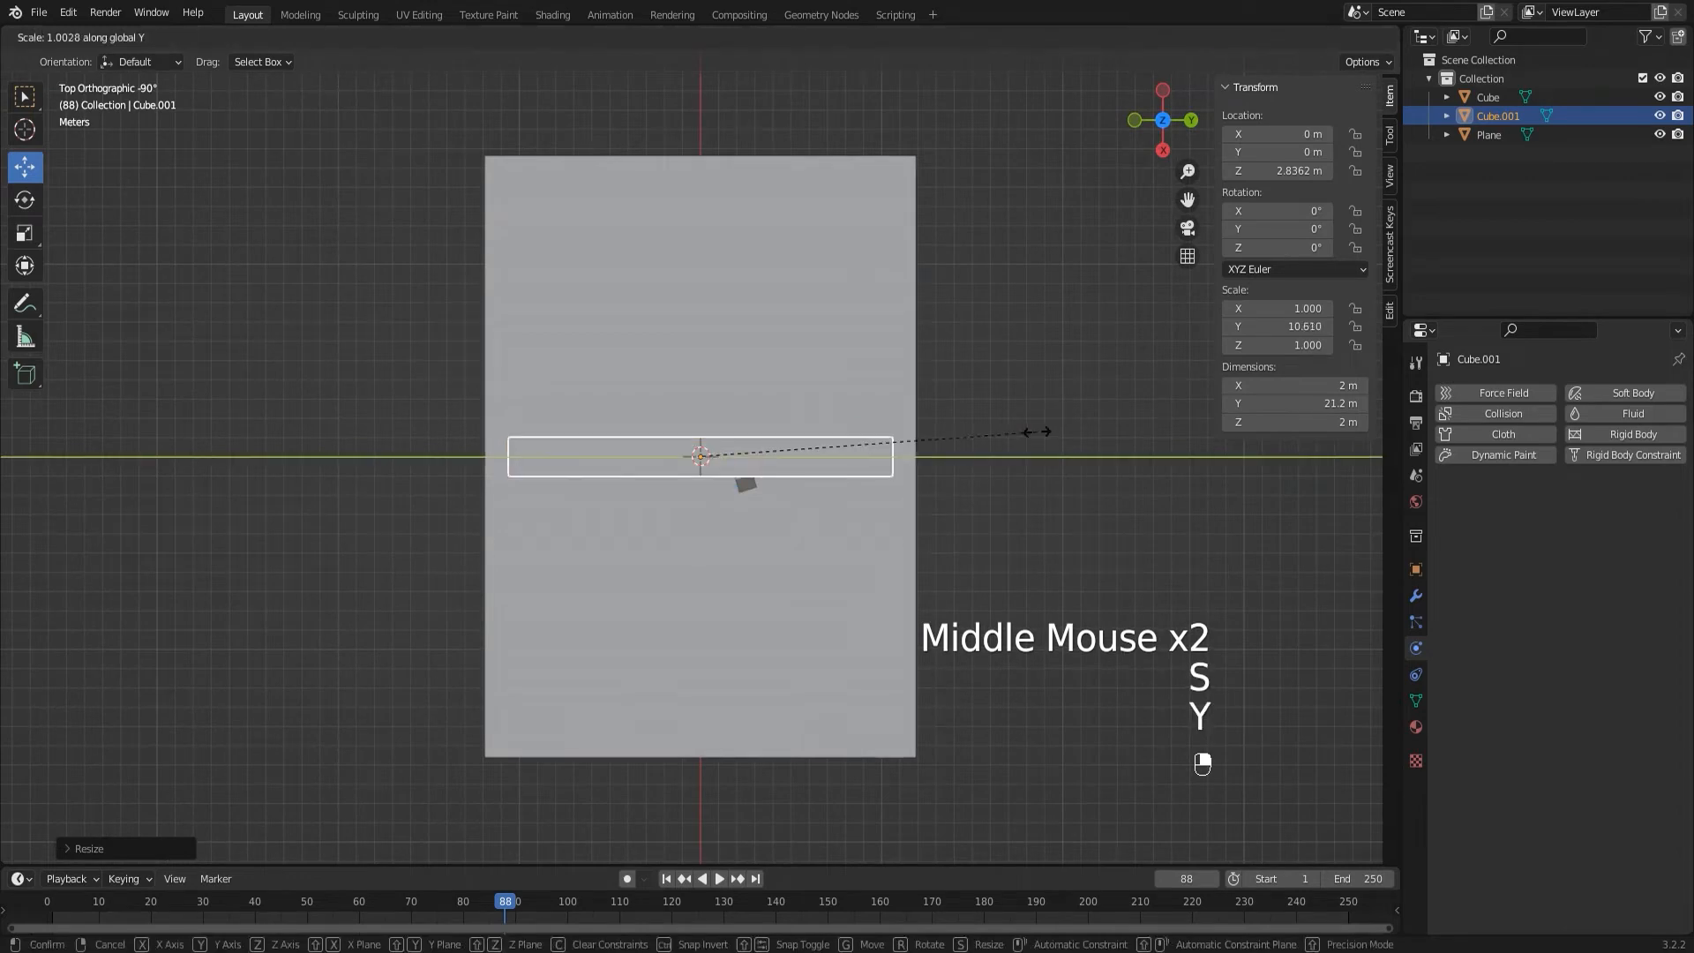
click(1075, 434)
- Move the bar near the plane's negative X edge, at about X -13.25 m, and lower it to about Z 0.99 m
drag(708, 527, 708, 287)
middle_drag(707, 286, 971, 253)
drag(461, 332, 464, 373)
middle_drag(464, 372, 764, 575)
click(669, 703)
middle_drag(670, 703, 681, 764)
- Scale the bar uniformly to about 0.636, then stretch it along Y to about 23.8 m to match the plane's width
click(757, 739)
key(s)
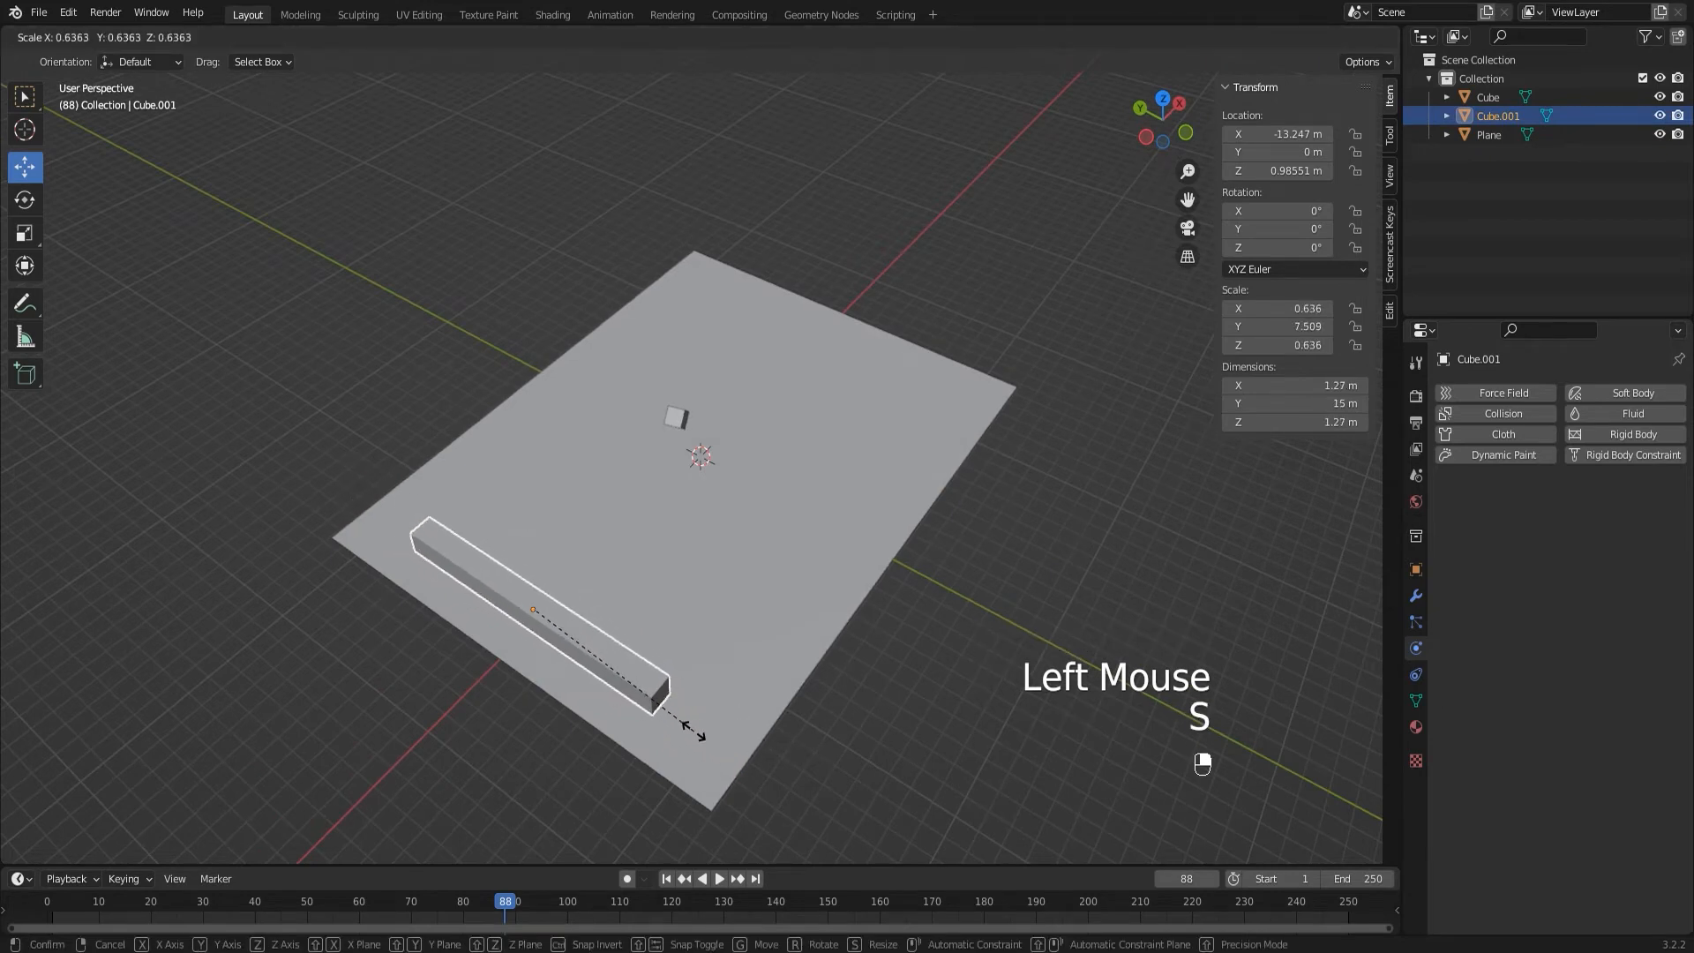
click(693, 732)
key(s)
key(y)
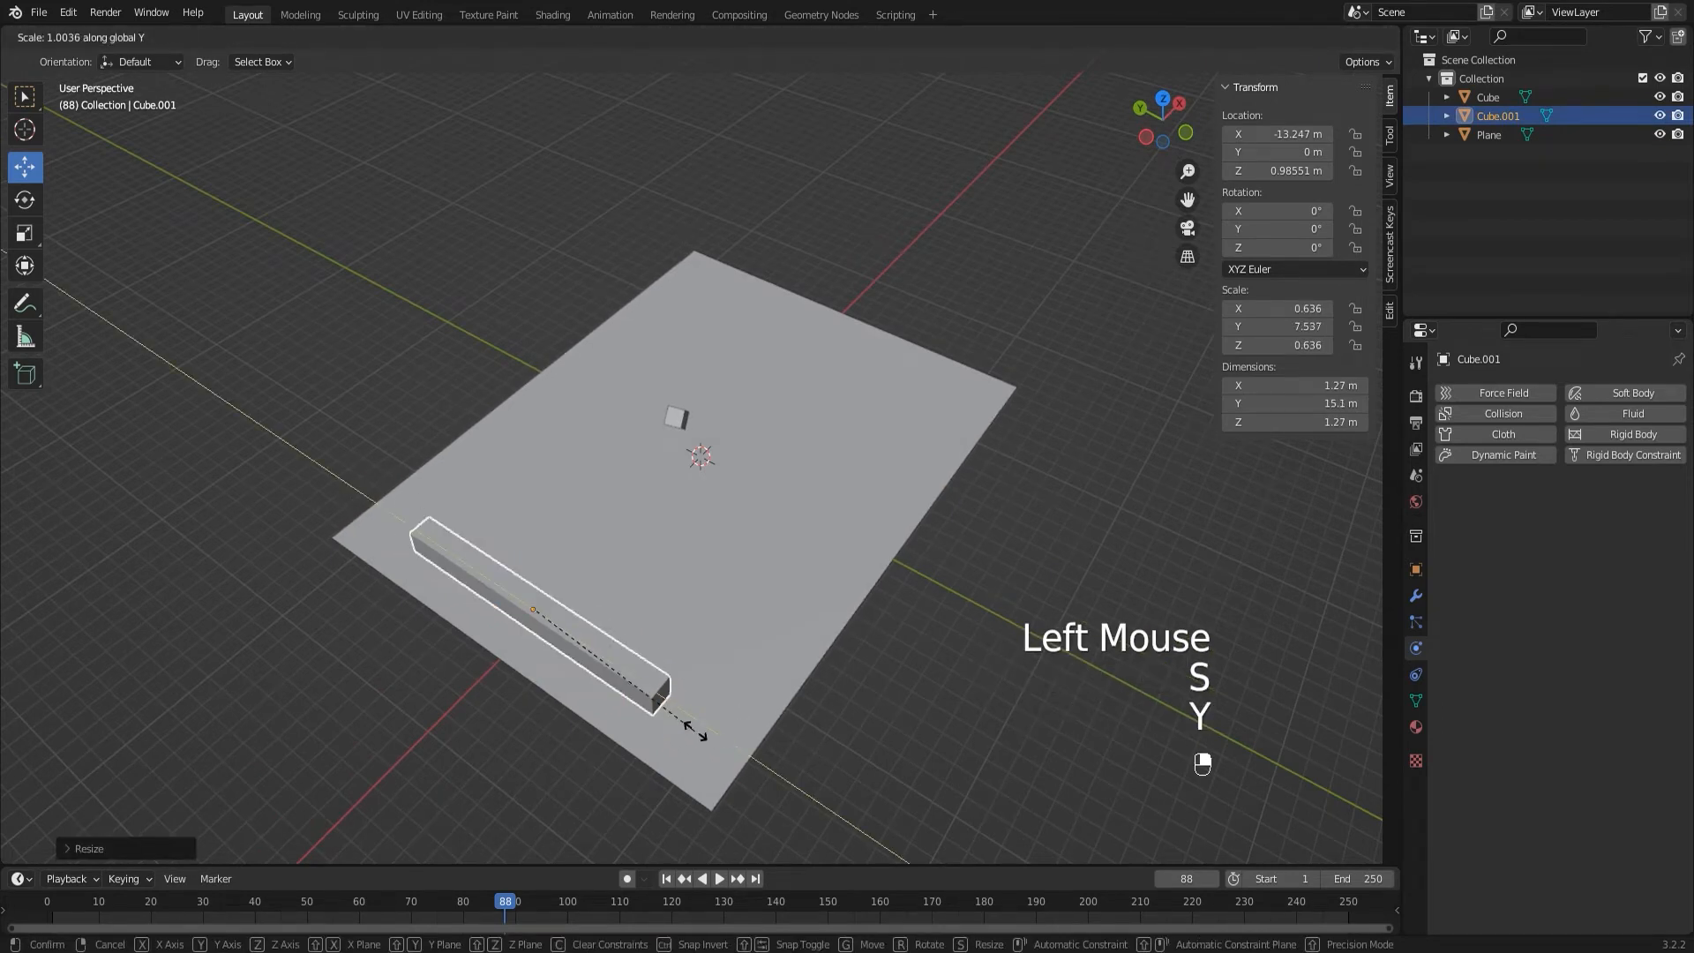
double_click(912, 715)
- From the front view, lower the bar to about Z 0.742 m so it sits just above the plane
middle_drag(912, 714, 796, 633)
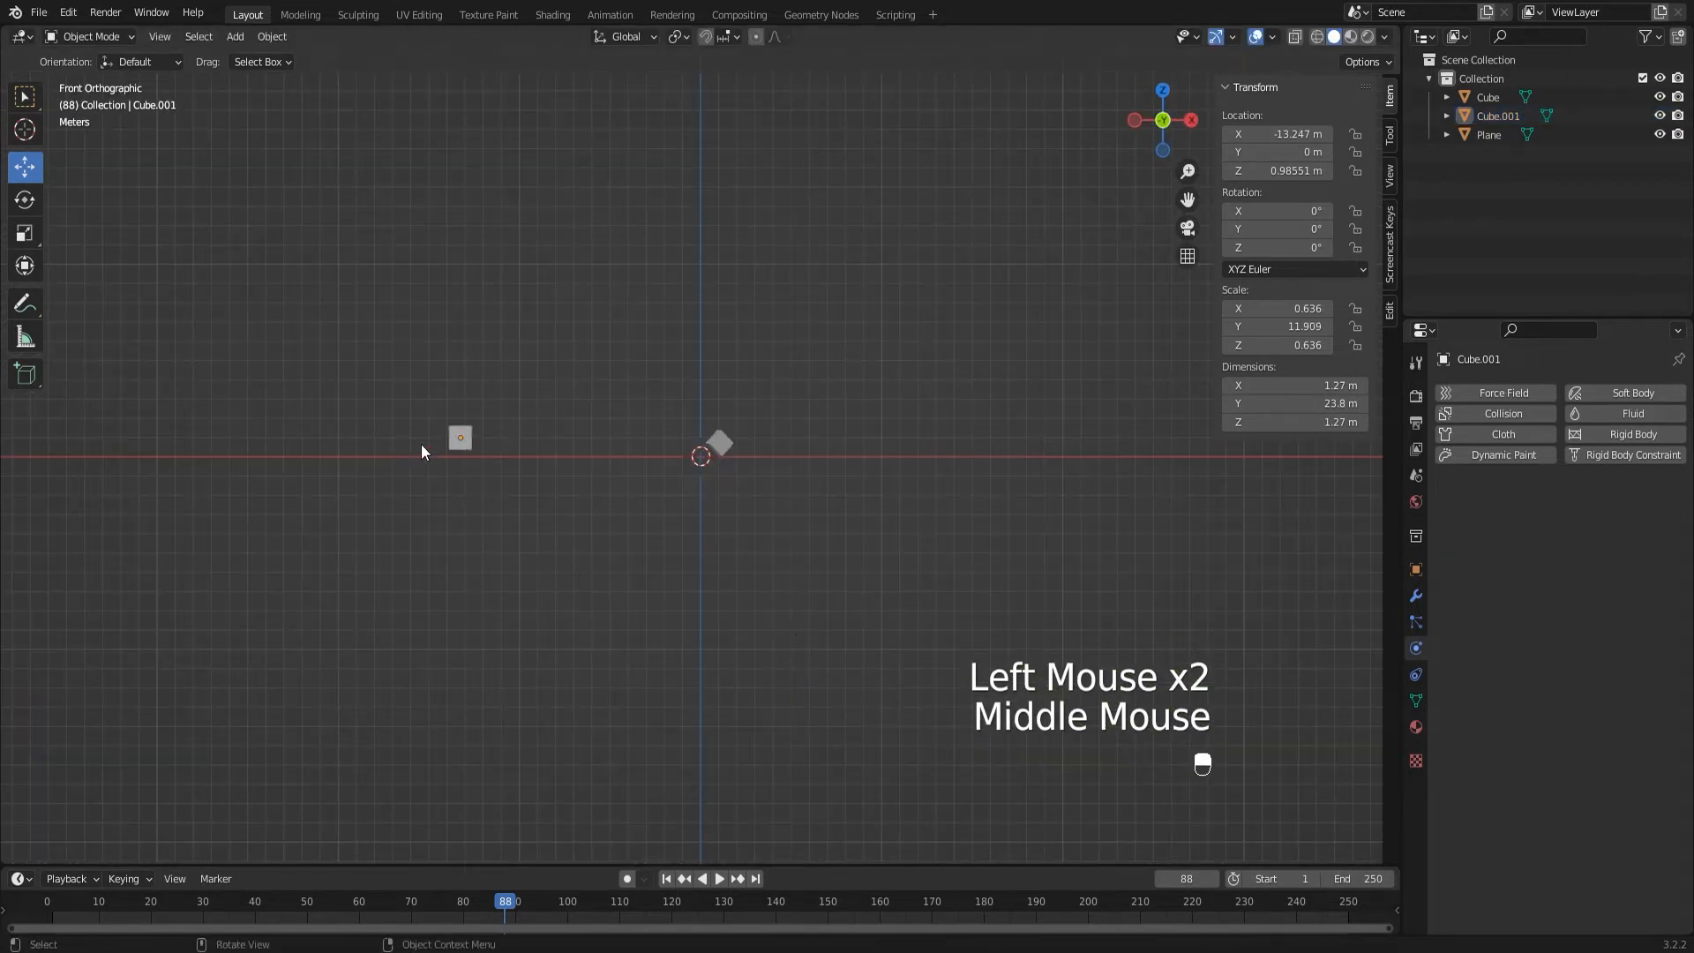
click(460, 438)
mouse_move(460, 376)
mouse_down()
mouse_move(464, 391)
mouse_move(465, 376)
mouse_up()
click(615, 468)
click(472, 444)
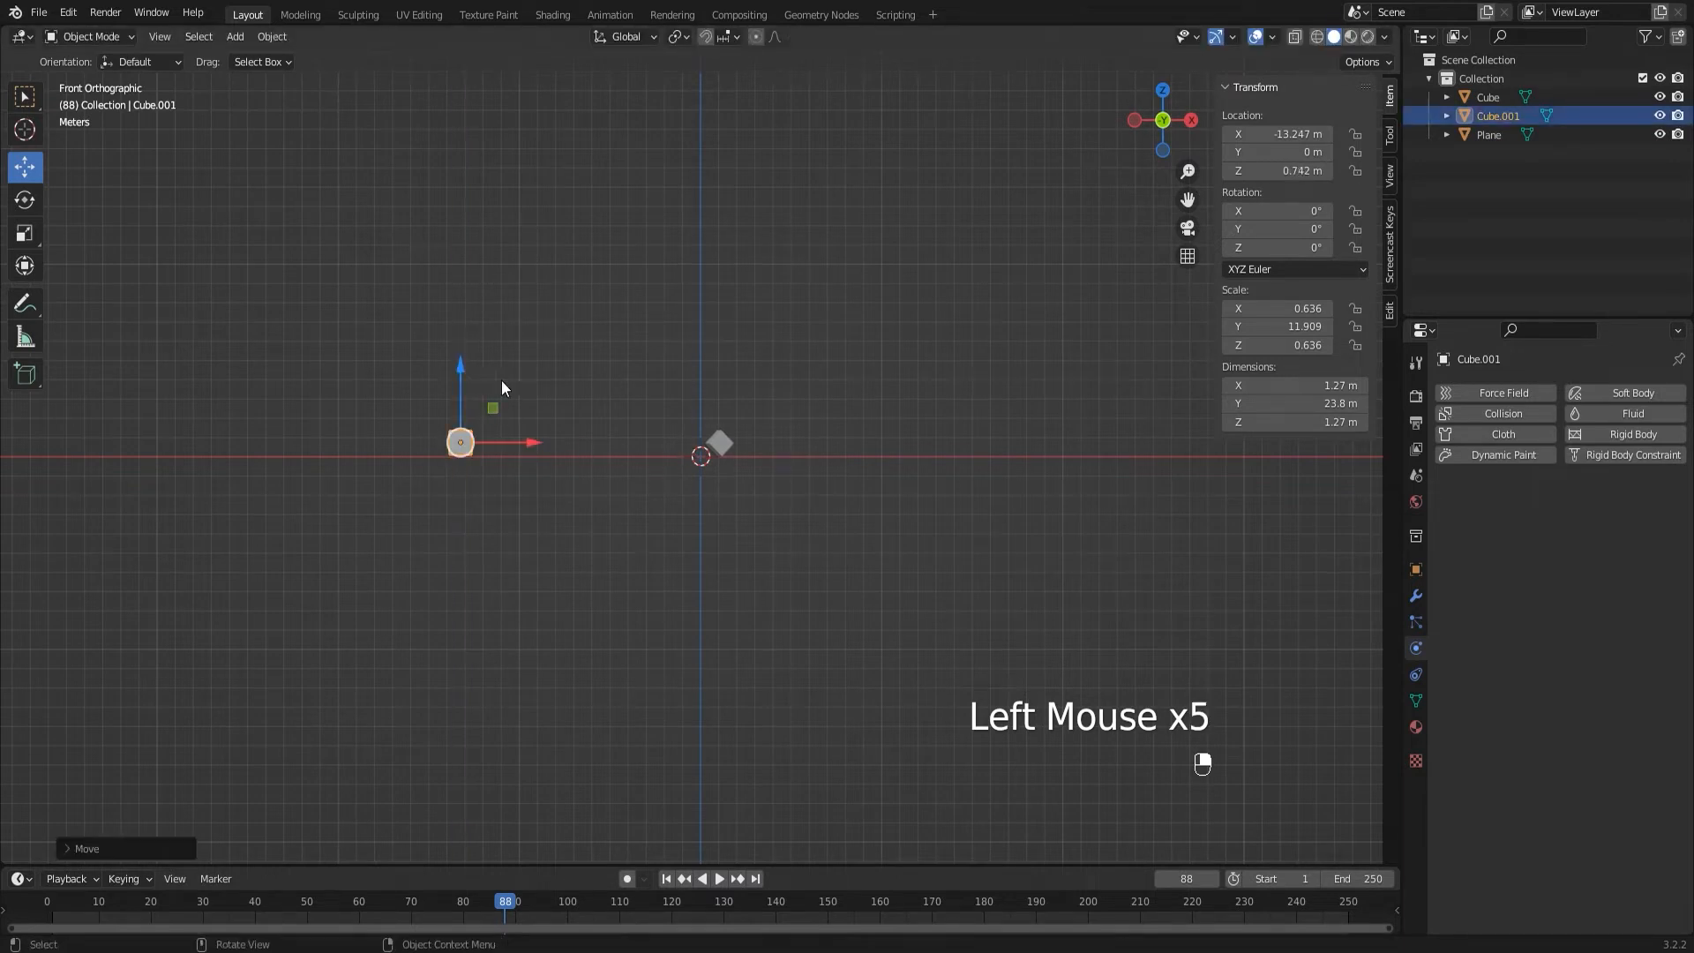
- Move the bar along X to about -14.54 m, close to the plane's edge, and keep it selected
middle_drag(614, 545, 620, 624)
click(620, 624)
click(432, 520)
drag(514, 447, 487, 450)
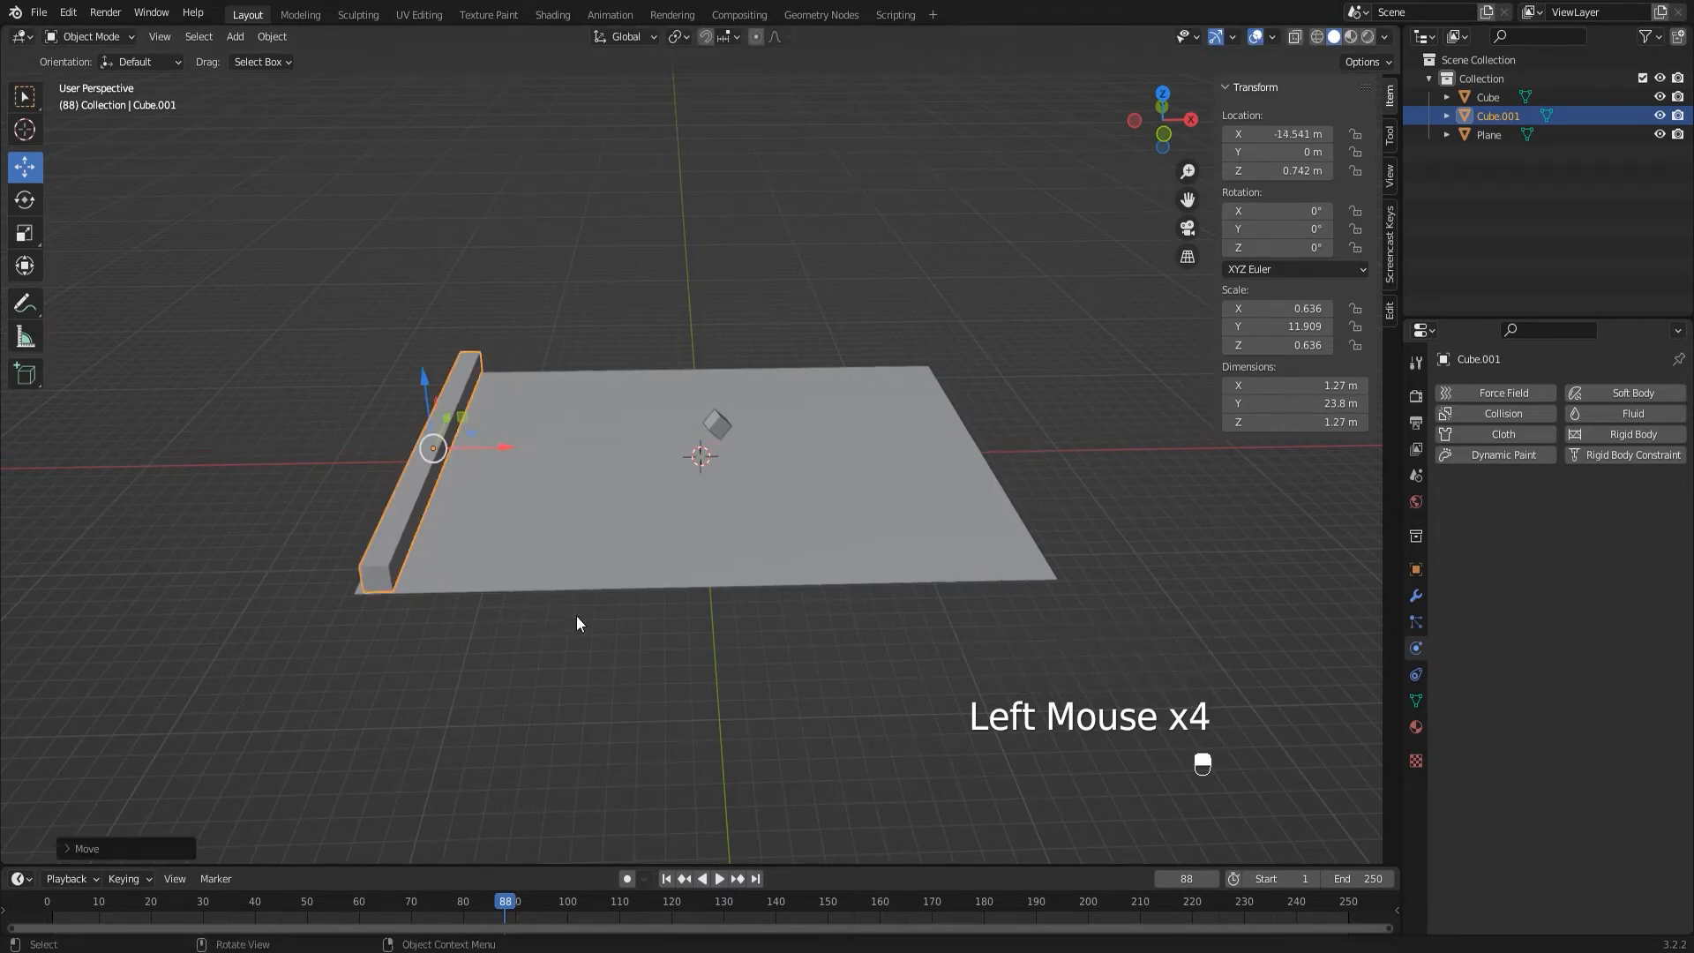
click(421, 498)
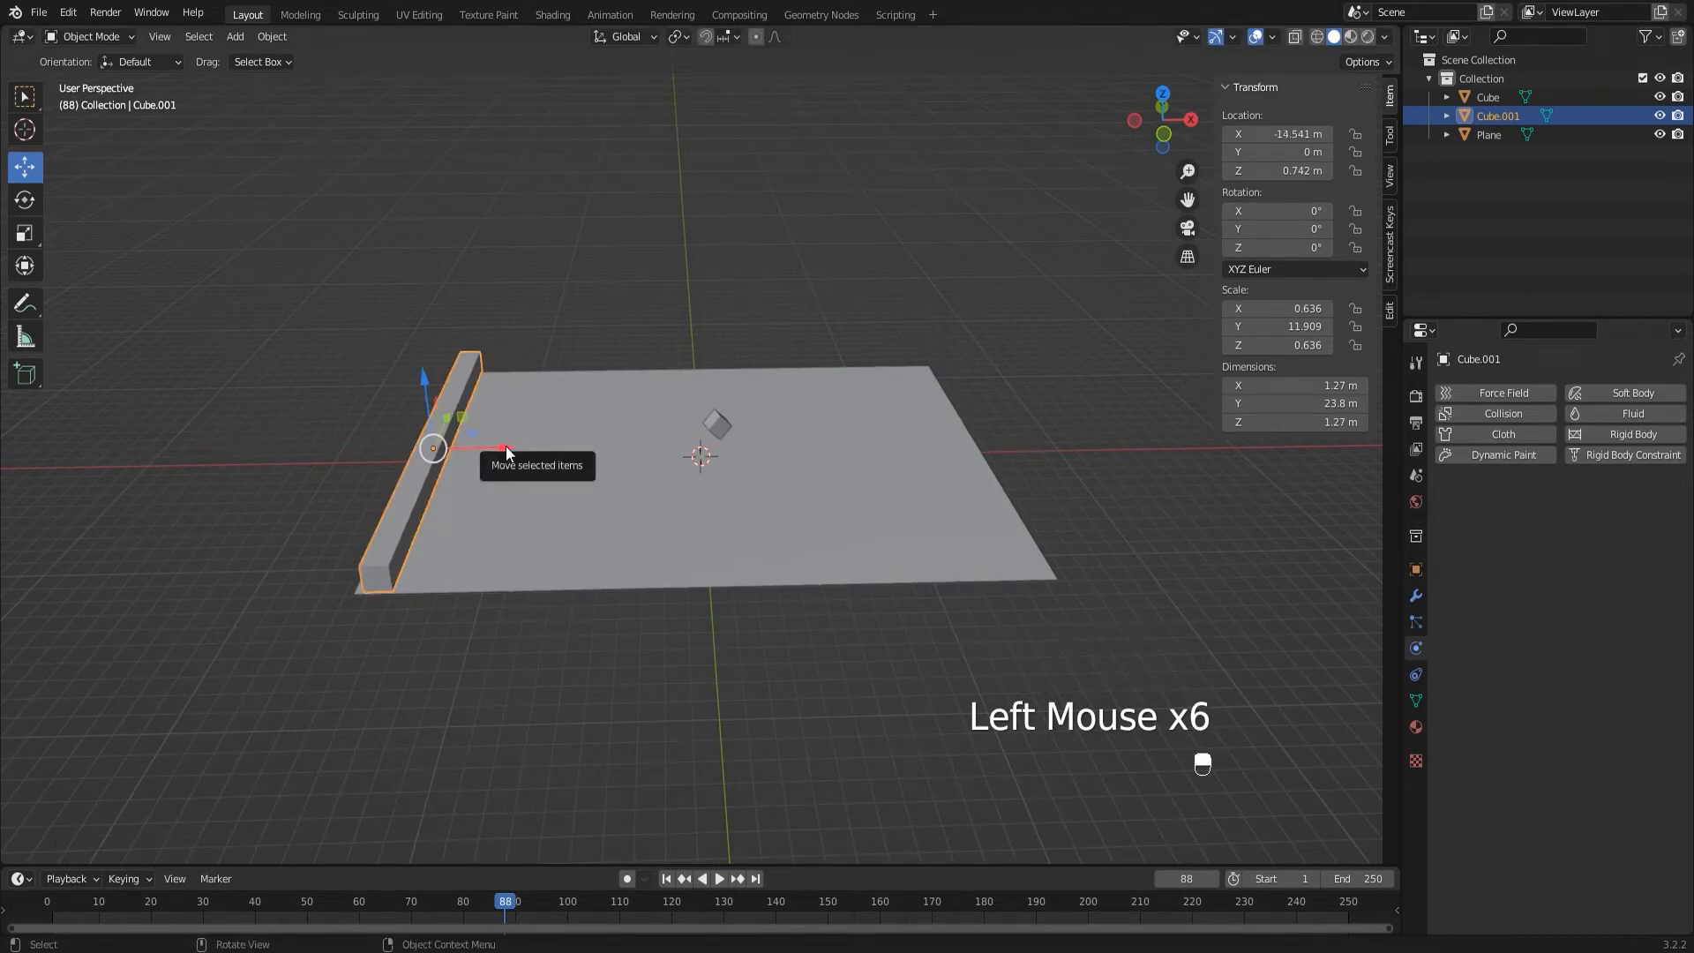
click(506, 450)
click(428, 491)
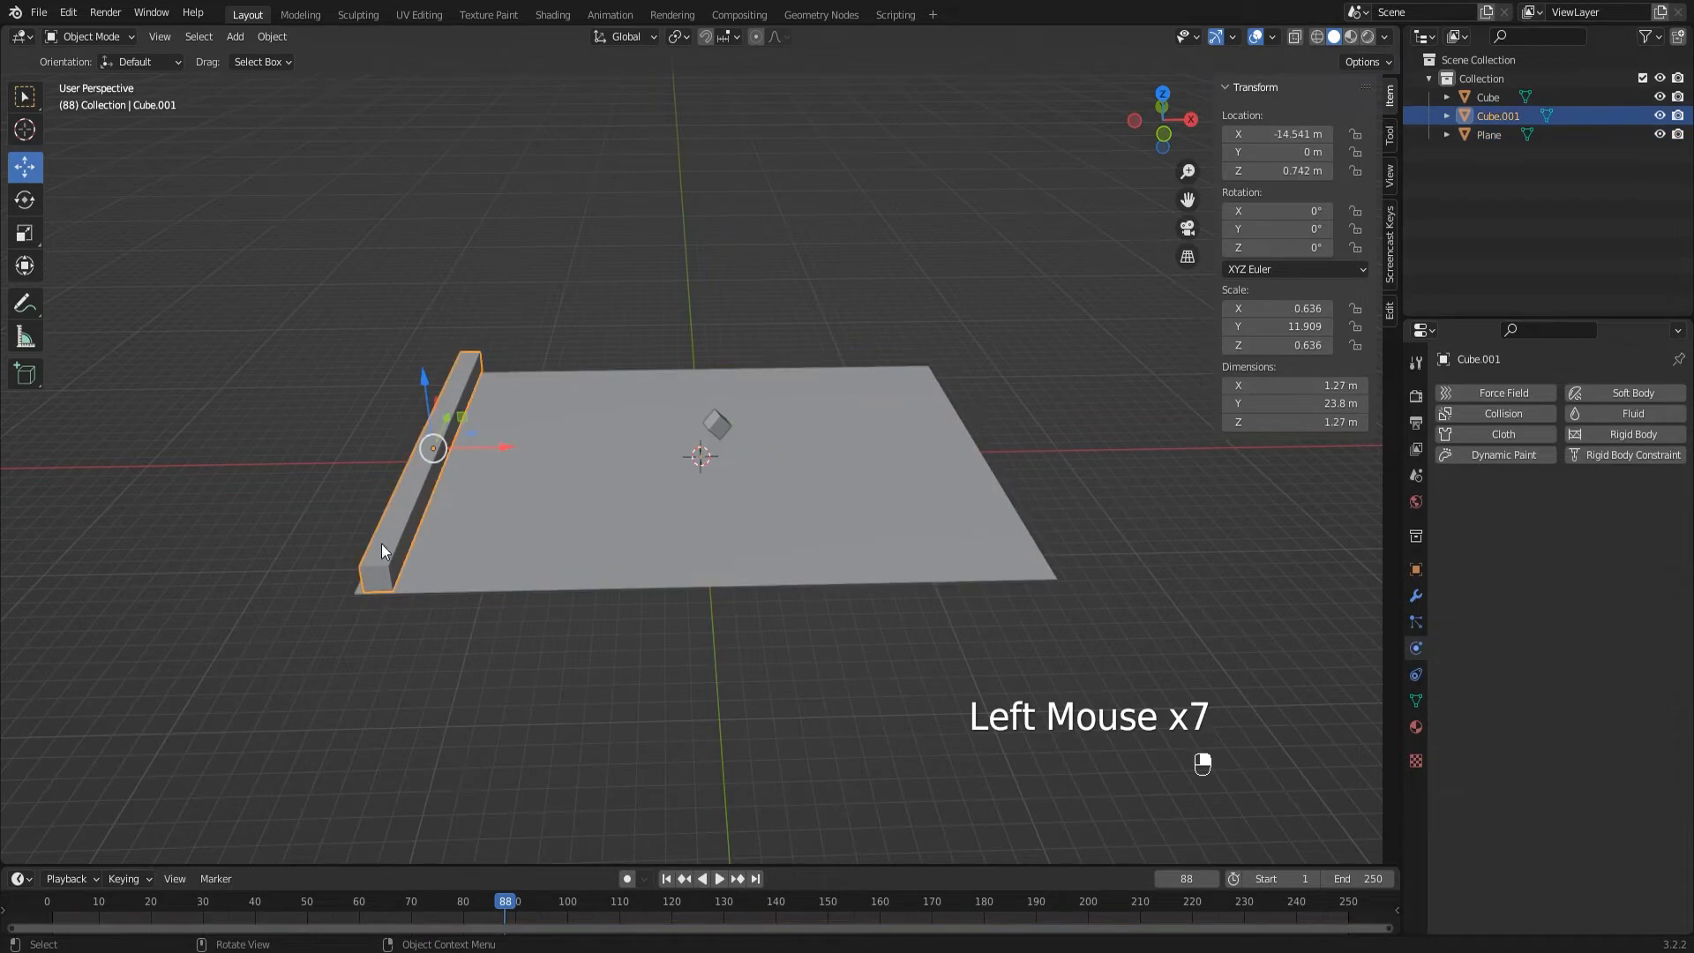
- Fine-tune the bar's position along X to about -14.79 m at the plane's edge and dismiss the Windows license notice
drag(499, 445, 524, 527)
middle_drag(540, 543, 498, 439)
mouse_move(498, 440)
mouse_down()
mouse_move(995, 472)
mouse_move(494, 451)
mouse_up()
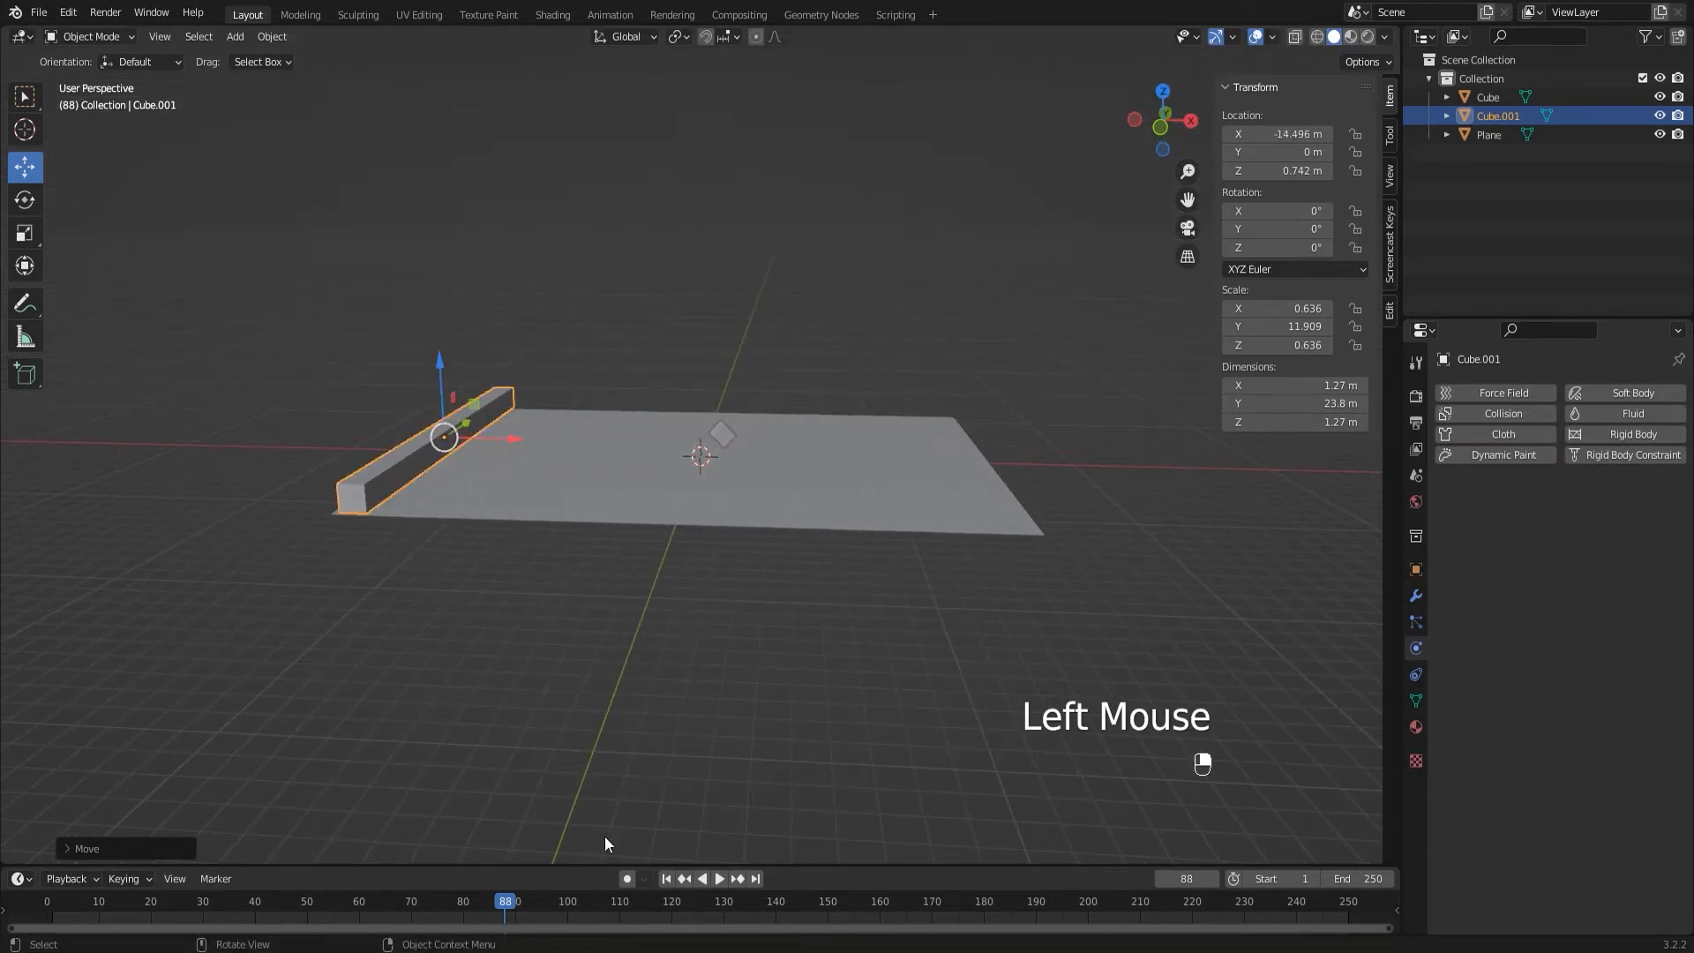
key(space)
key(space)
middle_drag(553, 484, 627, 506)
drag(484, 498, 492, 485)
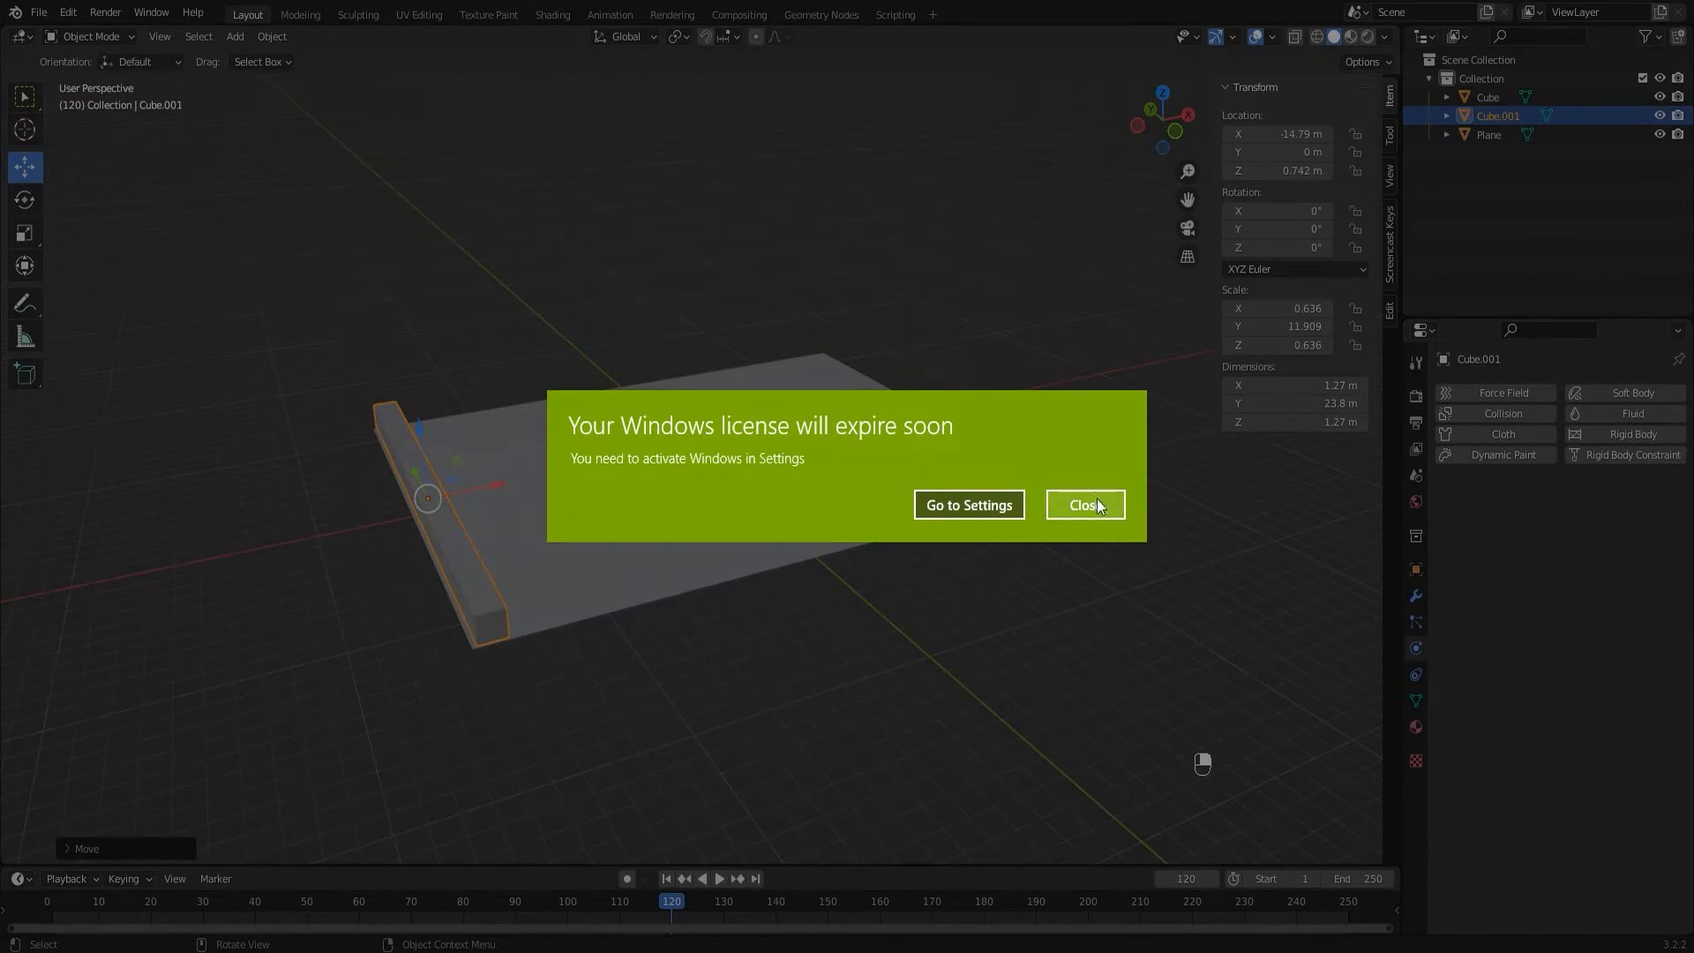
click(1098, 499)
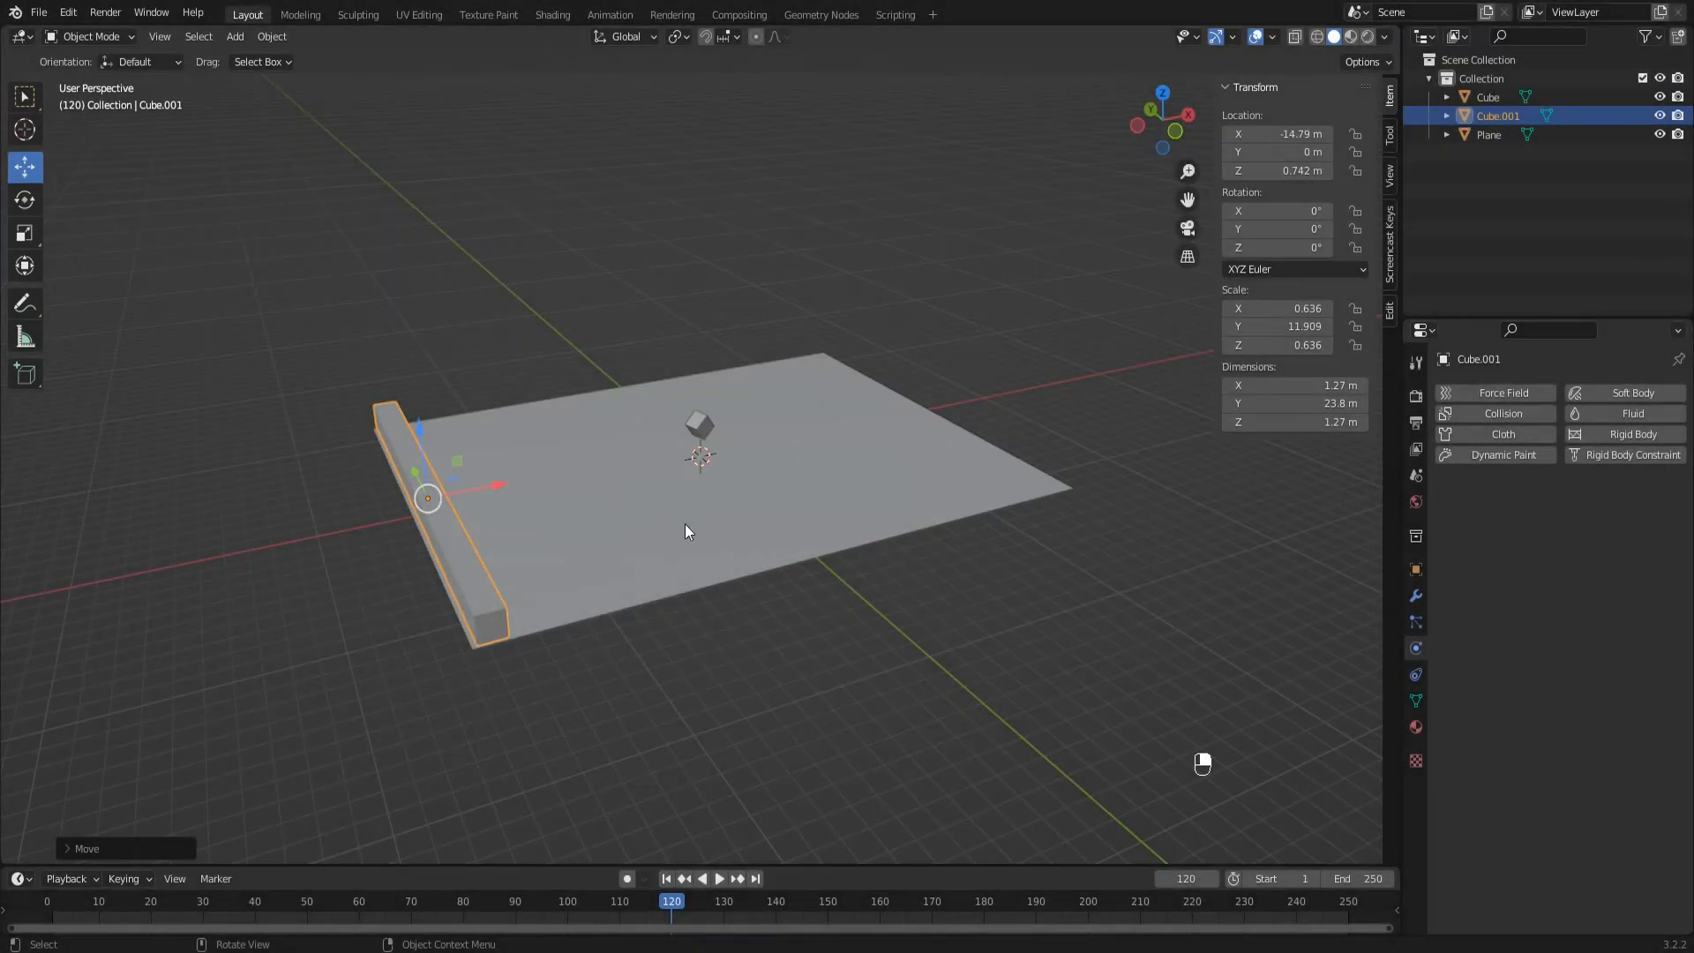
middle_drag(689, 547, 468, 458)
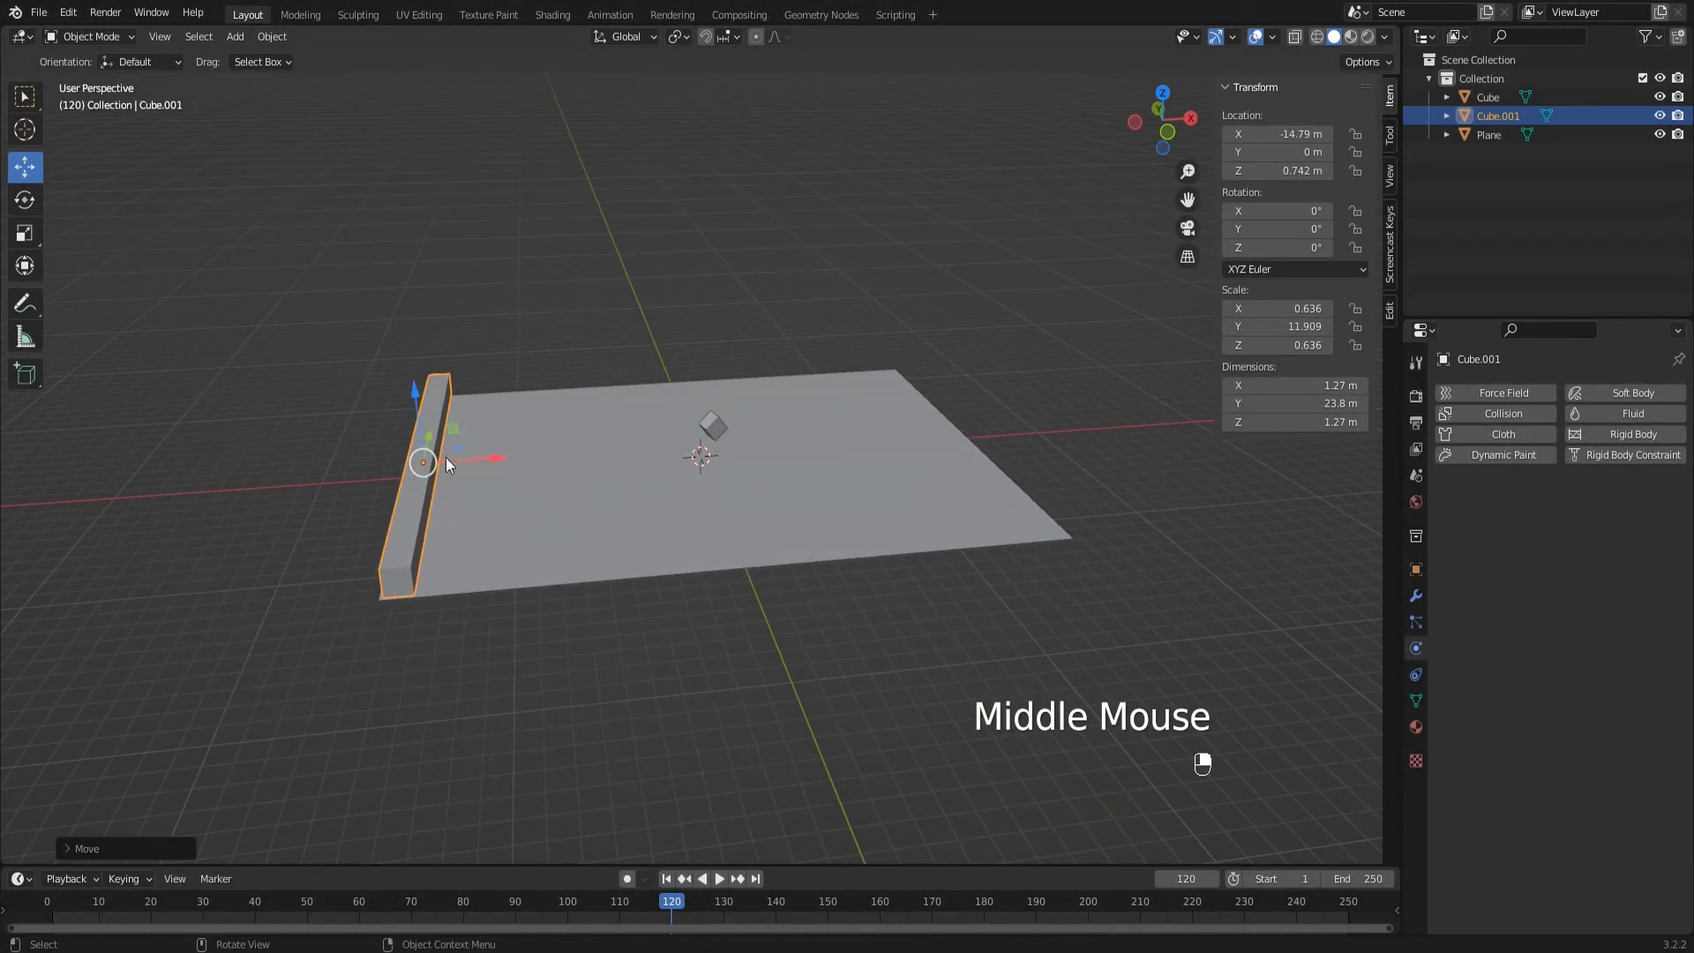
key(i)
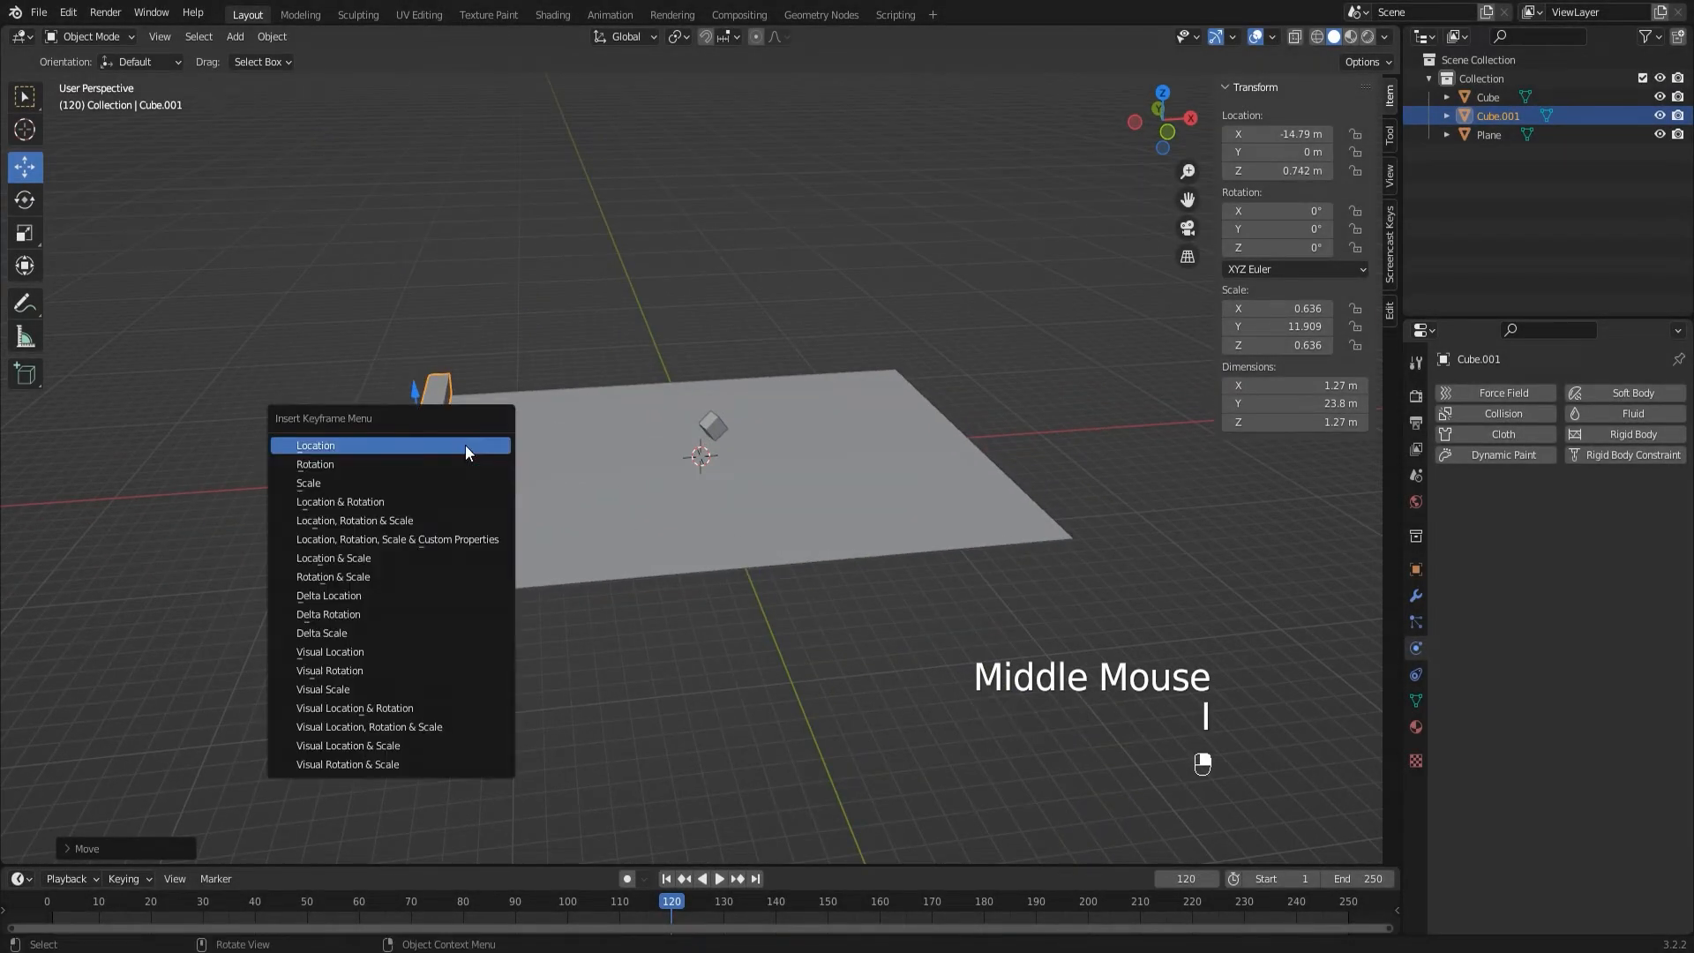
click(425, 445)
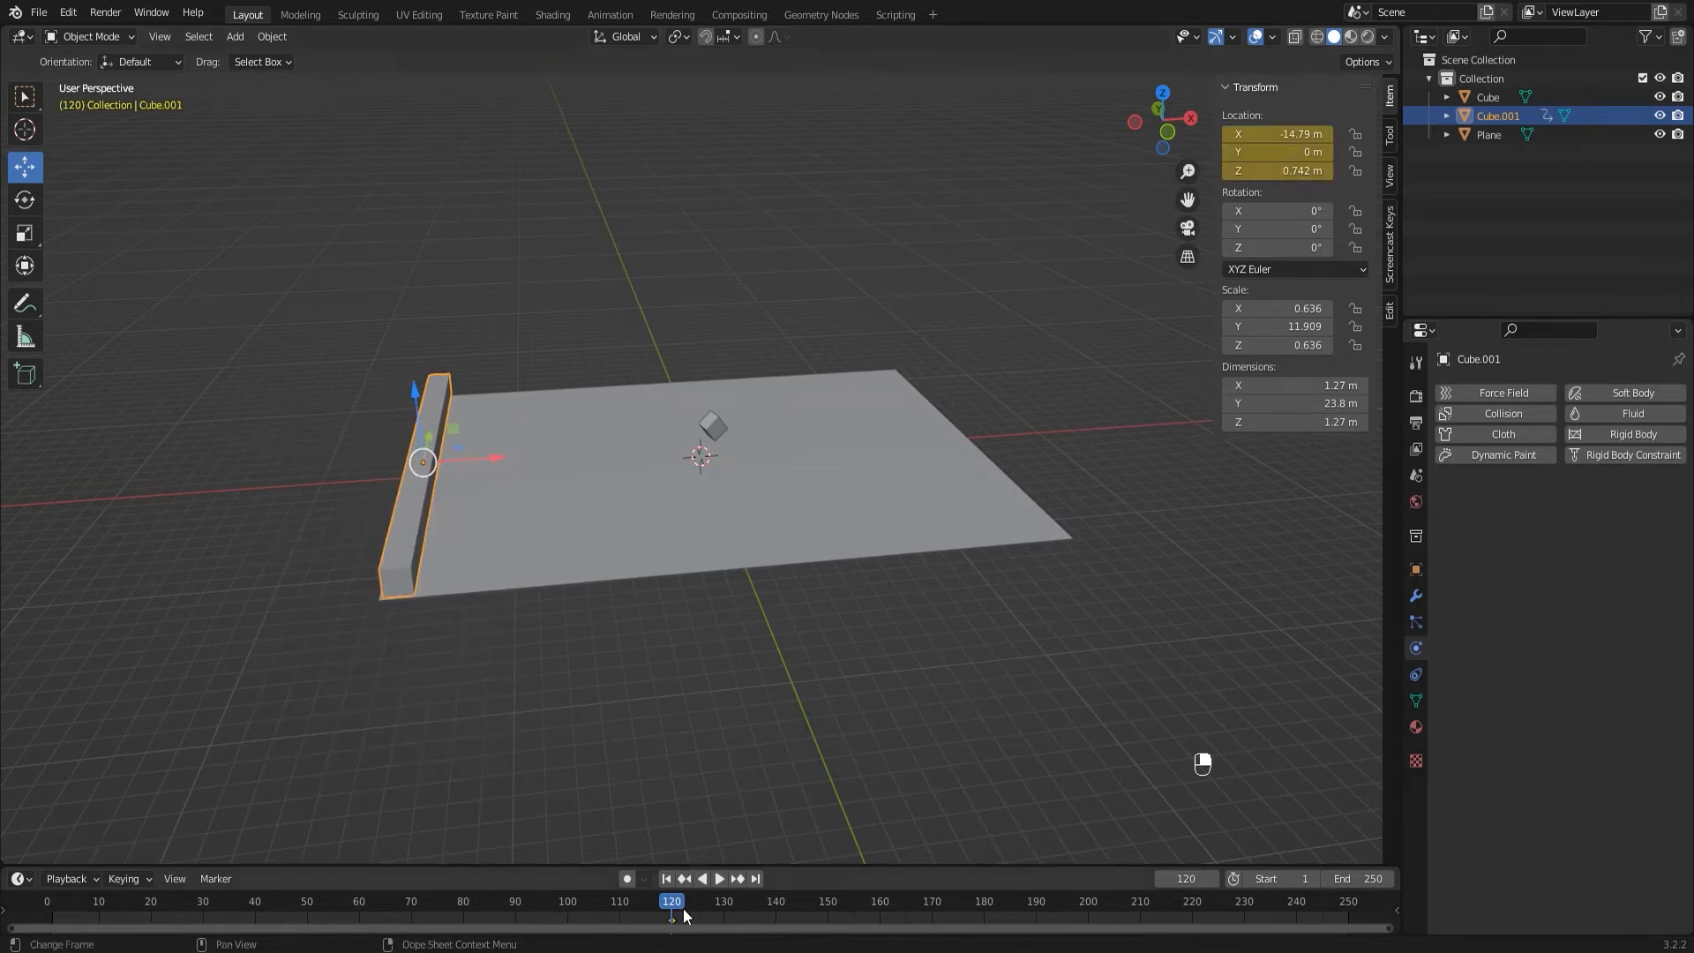
key(ctrl+z)
- Insert a Location keyframe for the bar at frame 0
drag(676, 914, 1385, 877)
double_click(663, 878)
middle_drag(765, 688, 723, 635)
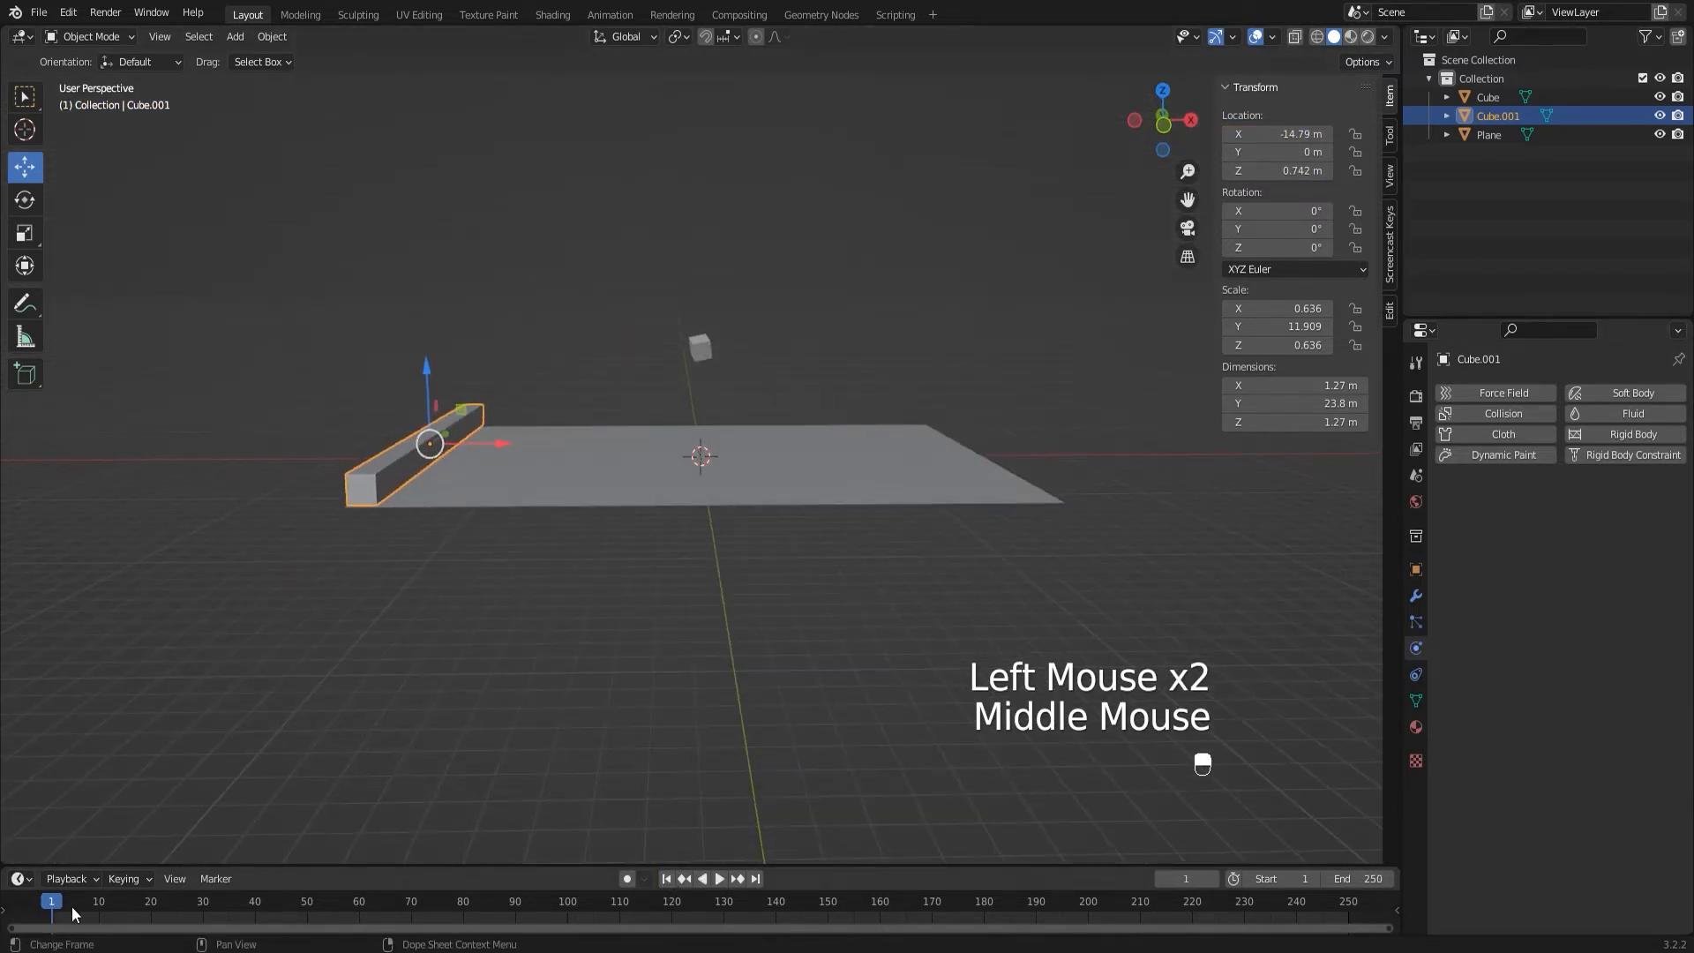
drag(71, 914, 47, 914)
key(i)
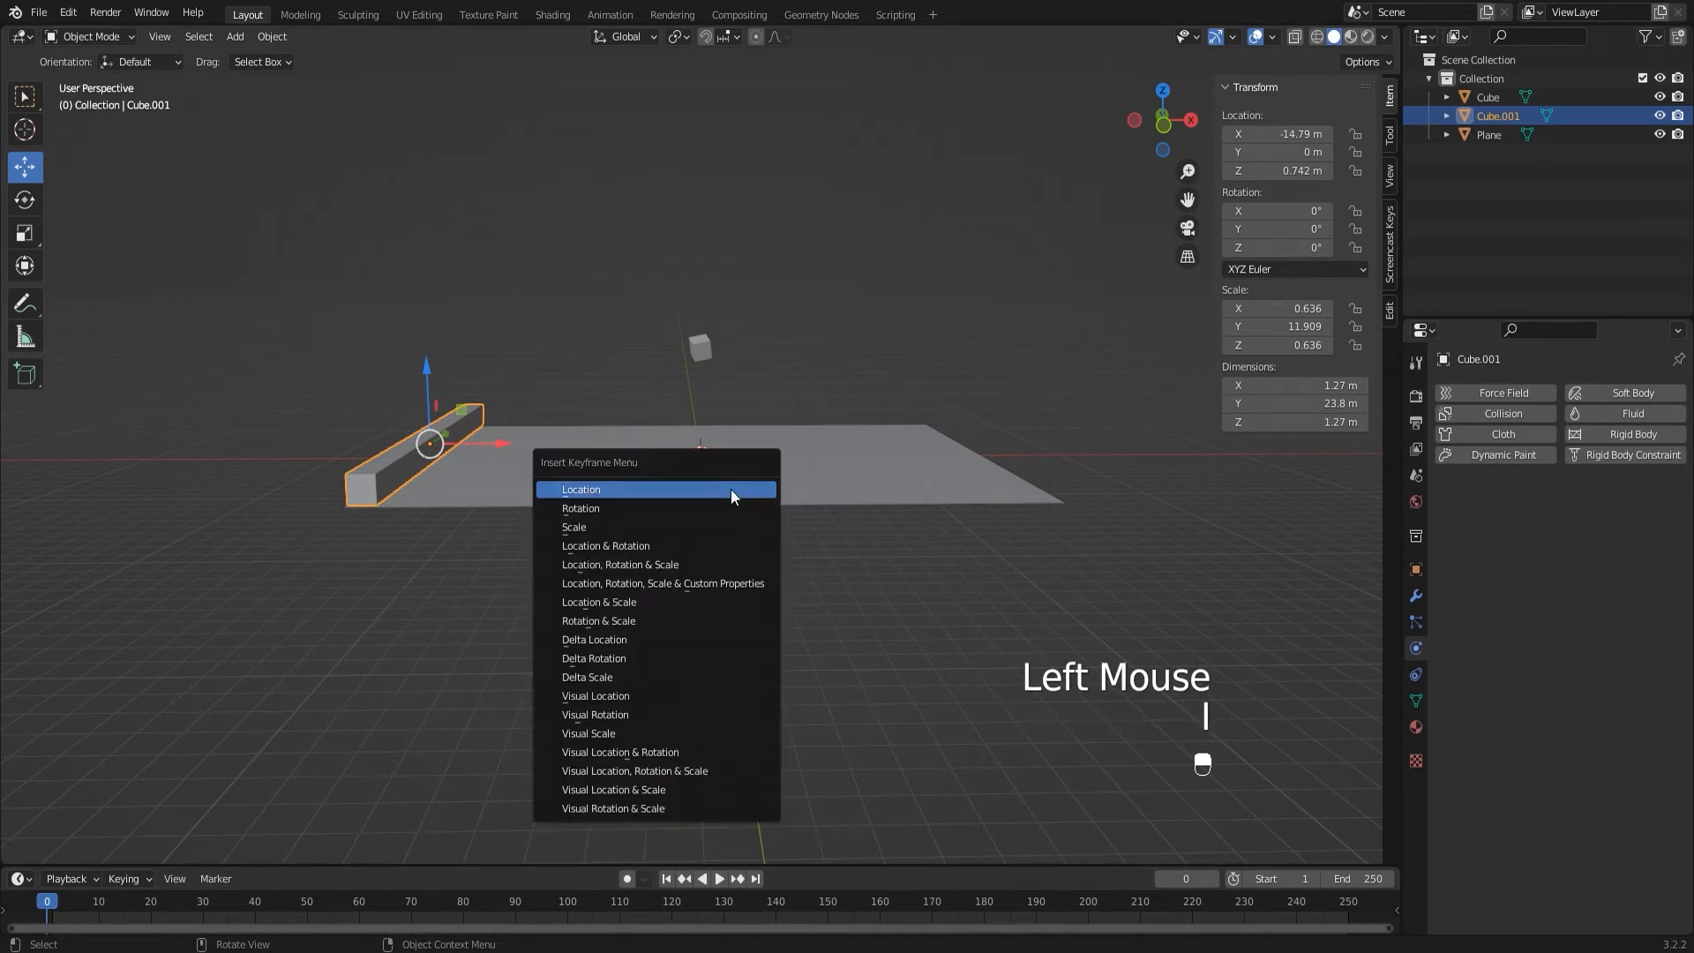
click(729, 490)
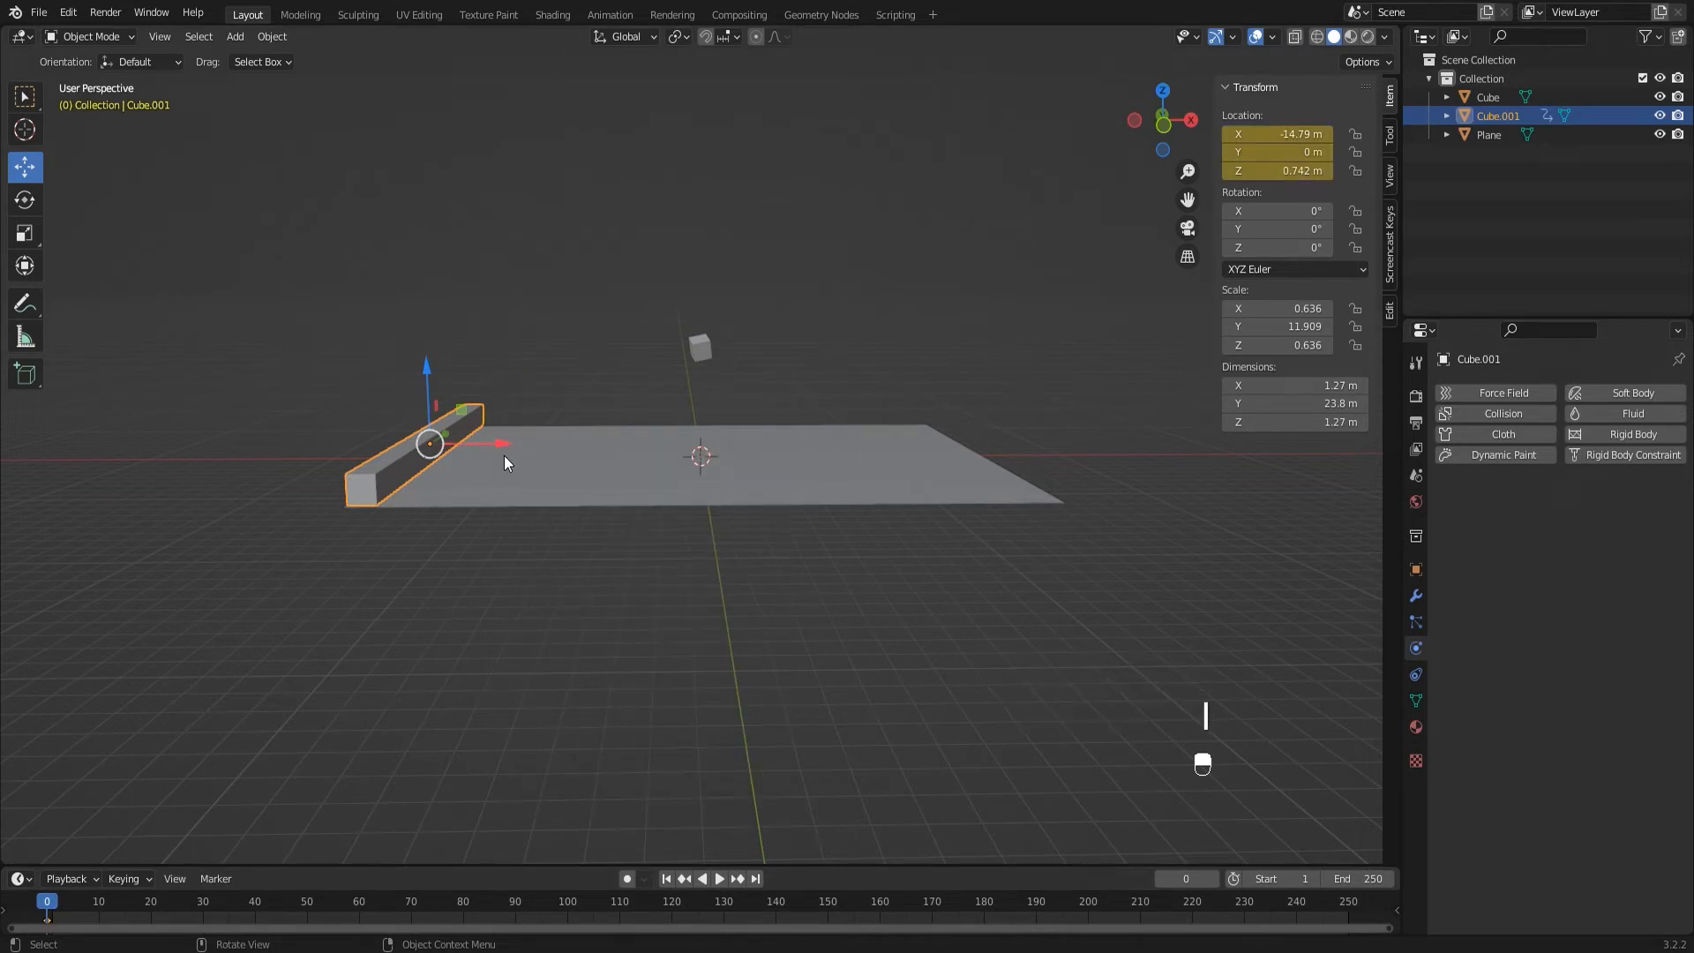
- At frame 80, move the bar along X to about 14.604 m, dismiss the license notice and insert a Location keyframe
drag(88, 904, 26, 904)
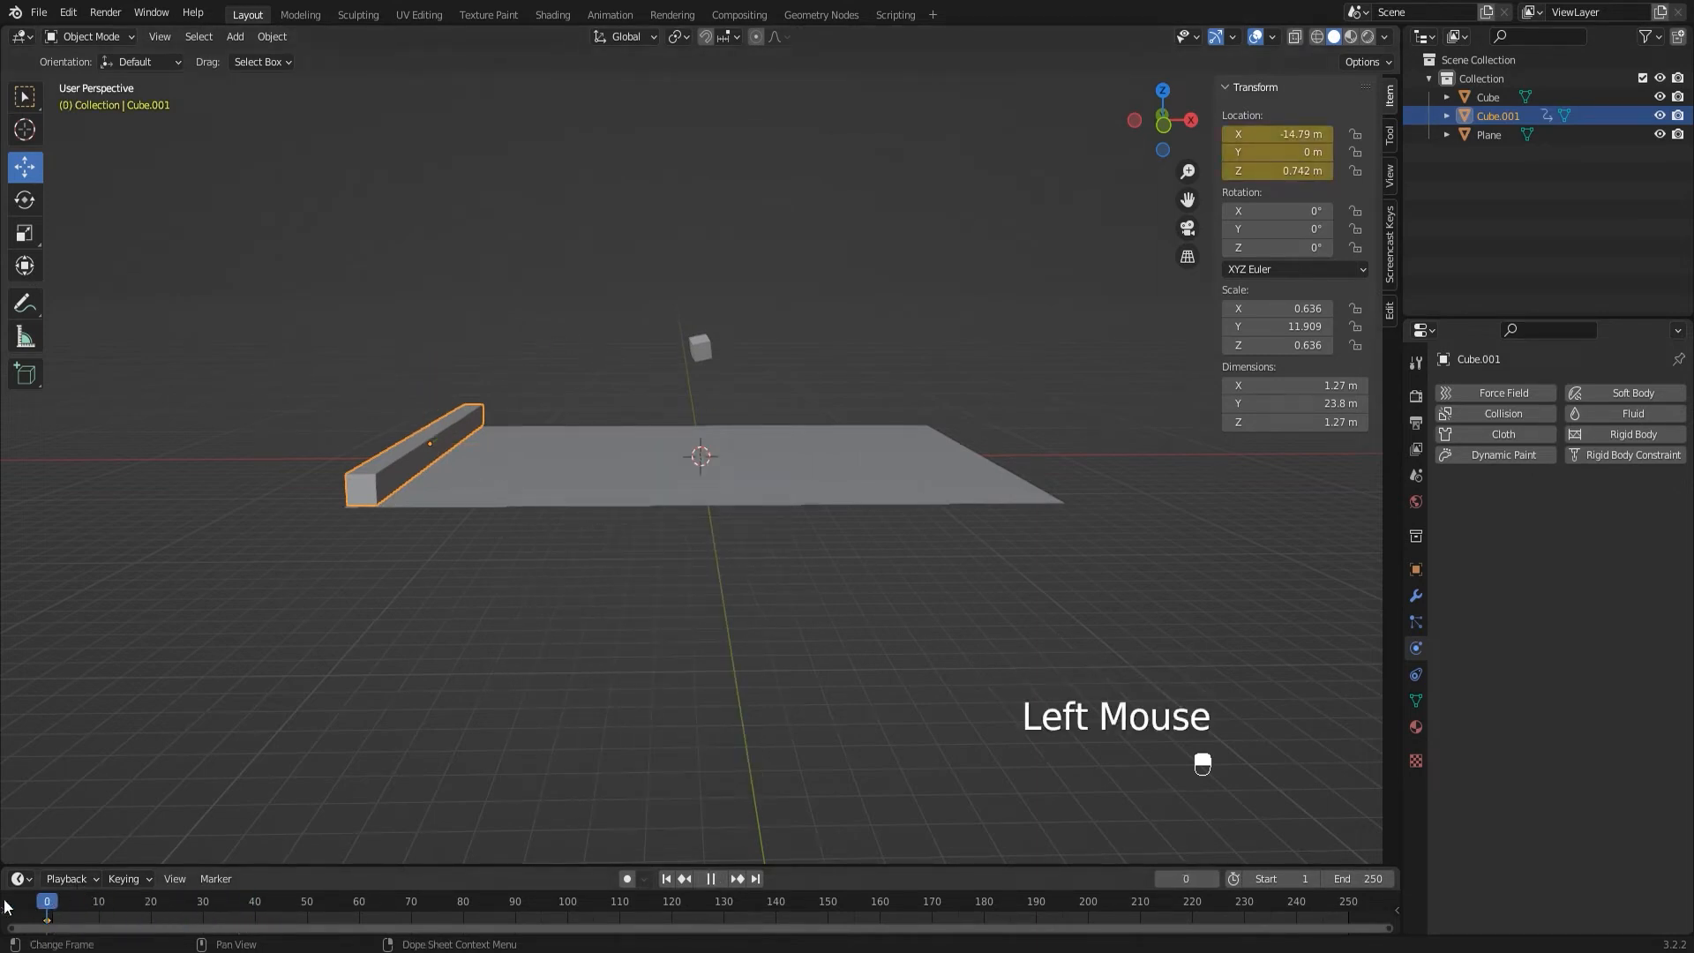
key(space)
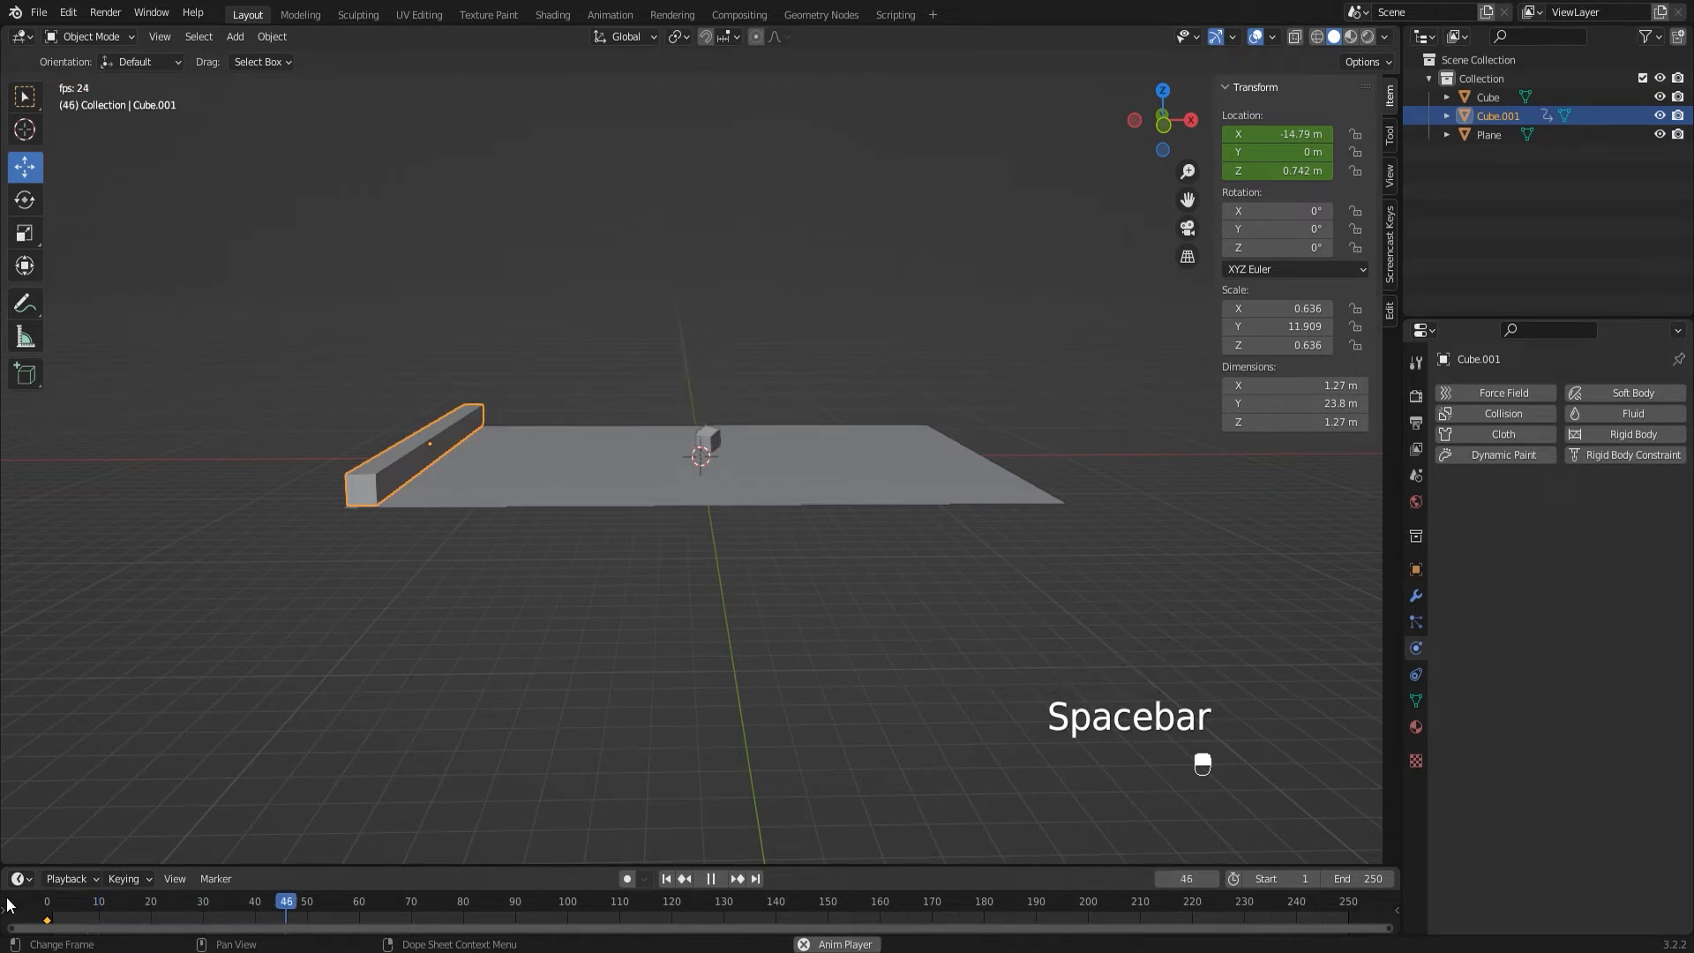
key(space)
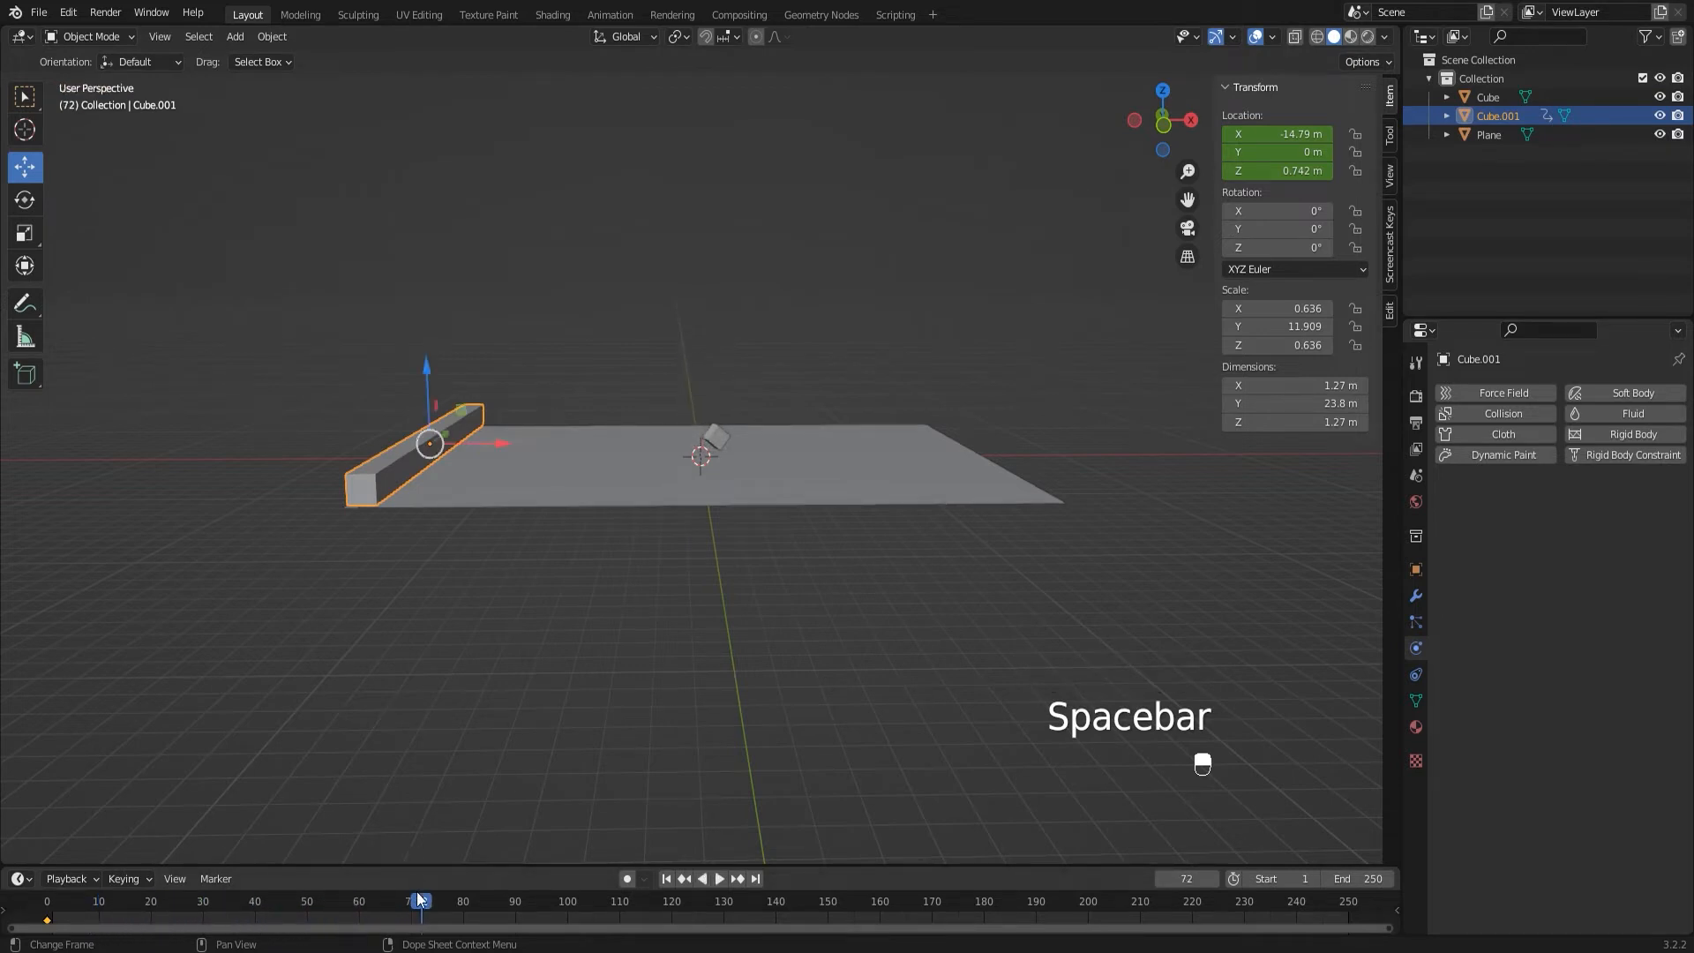
drag(420, 900, 465, 904)
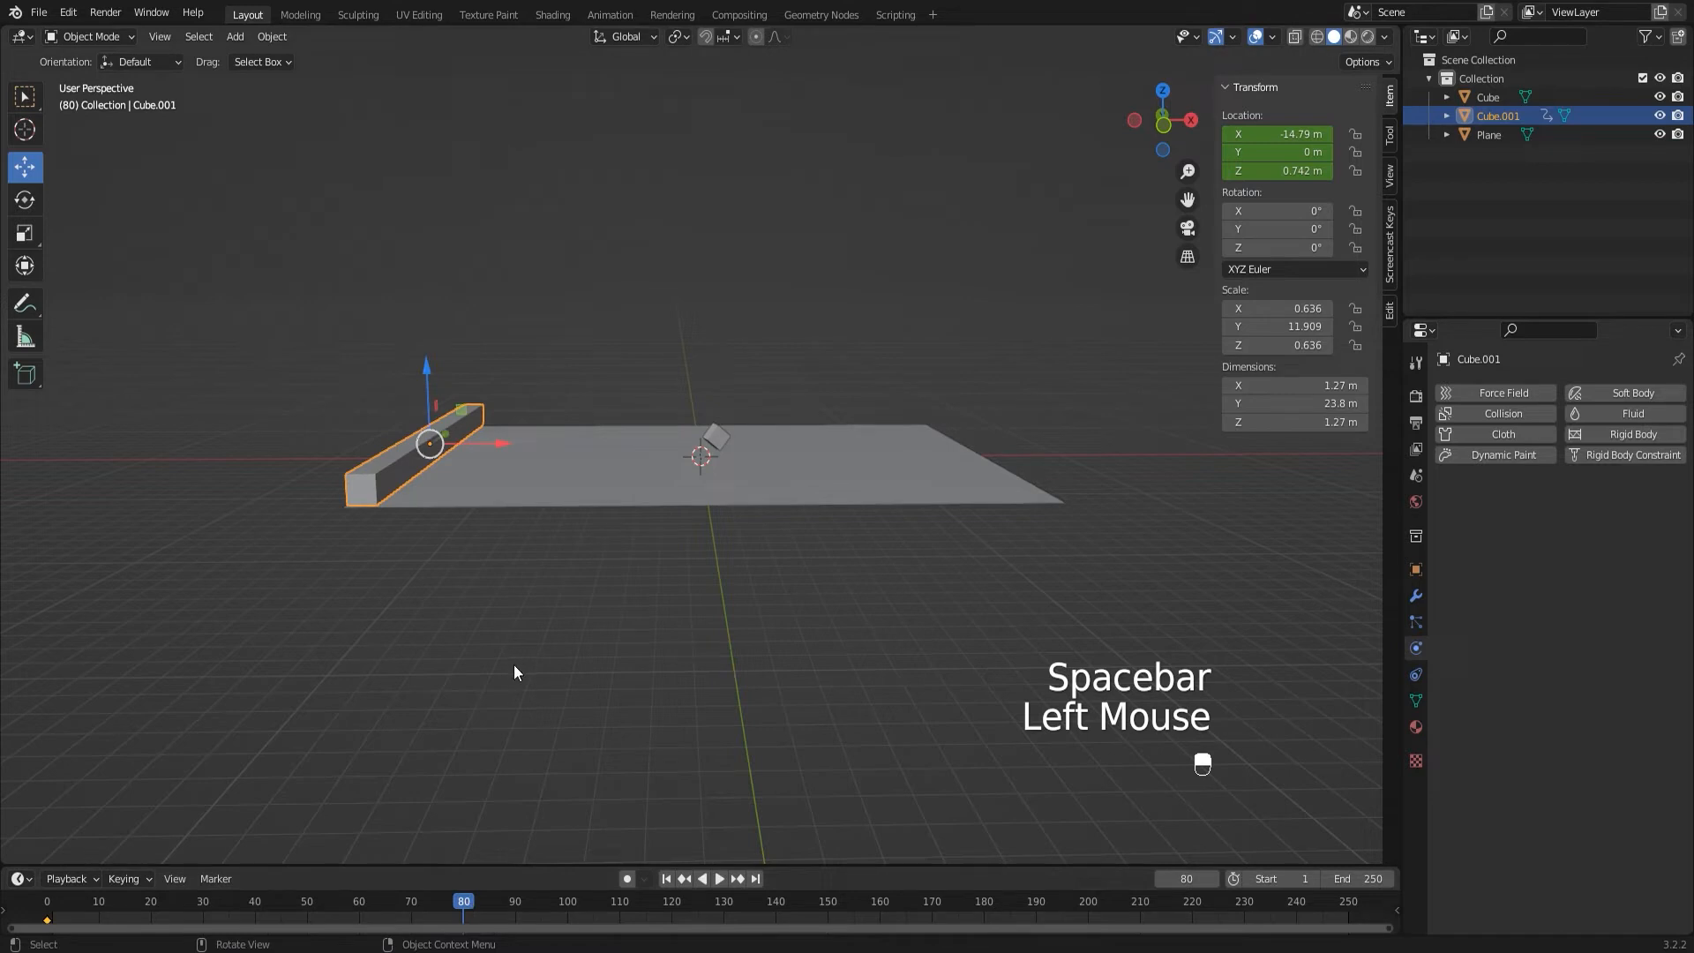
drag(498, 450, 1037, 509)
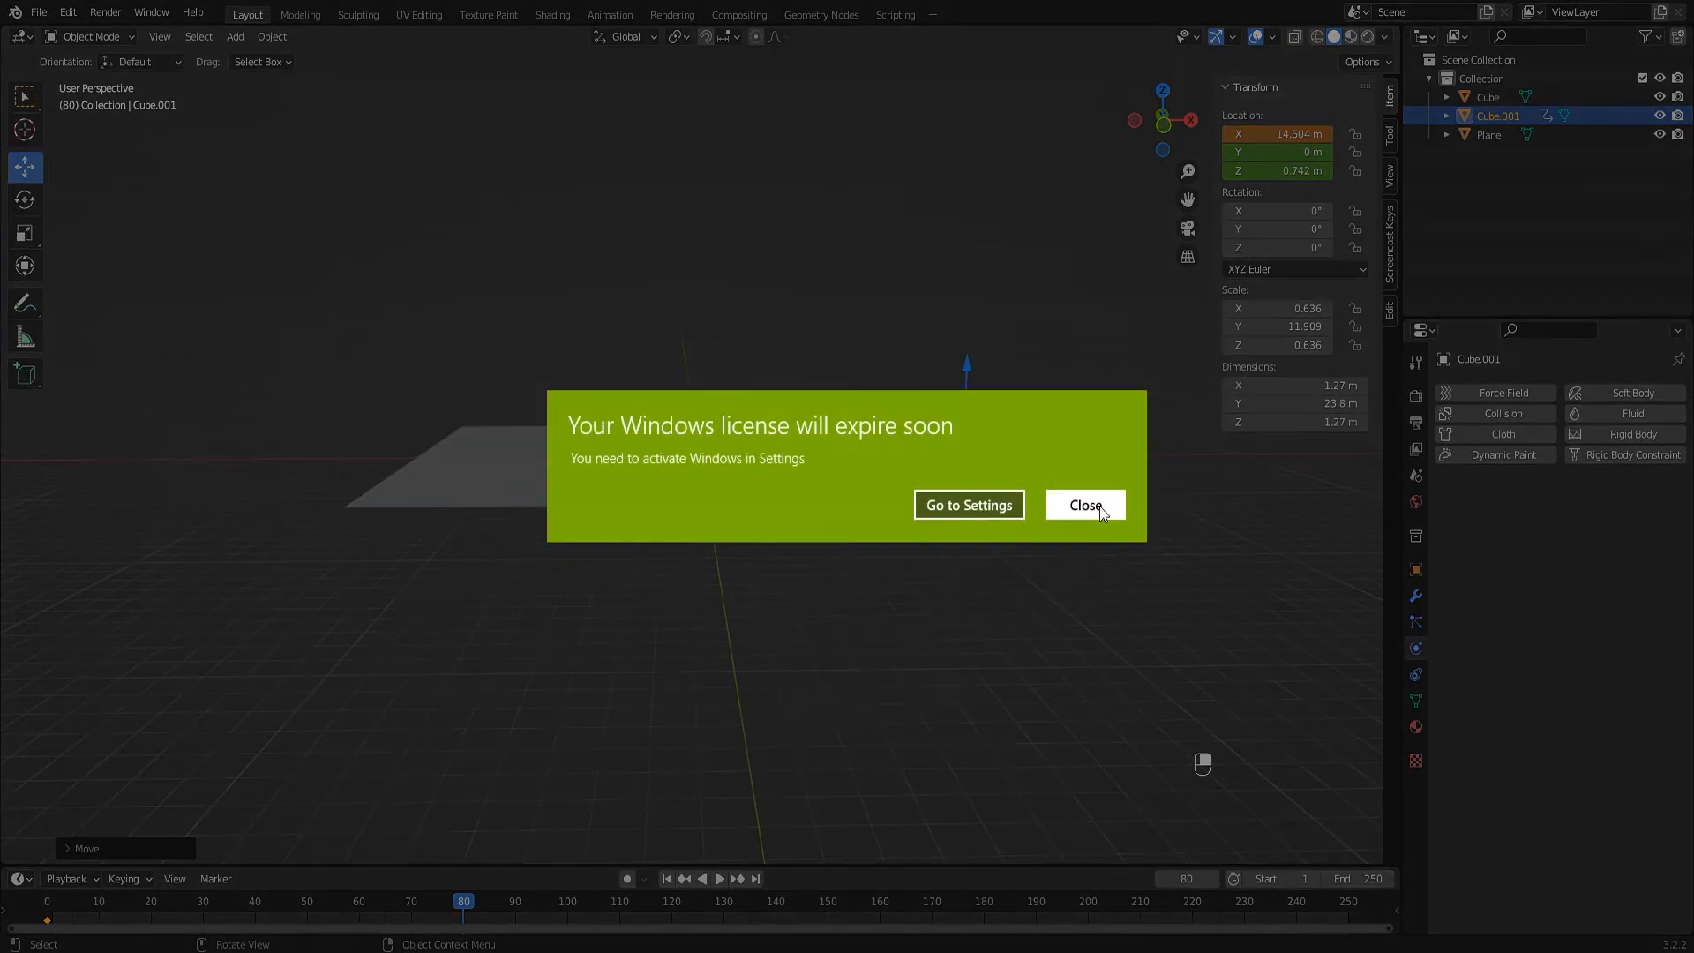
click(1099, 509)
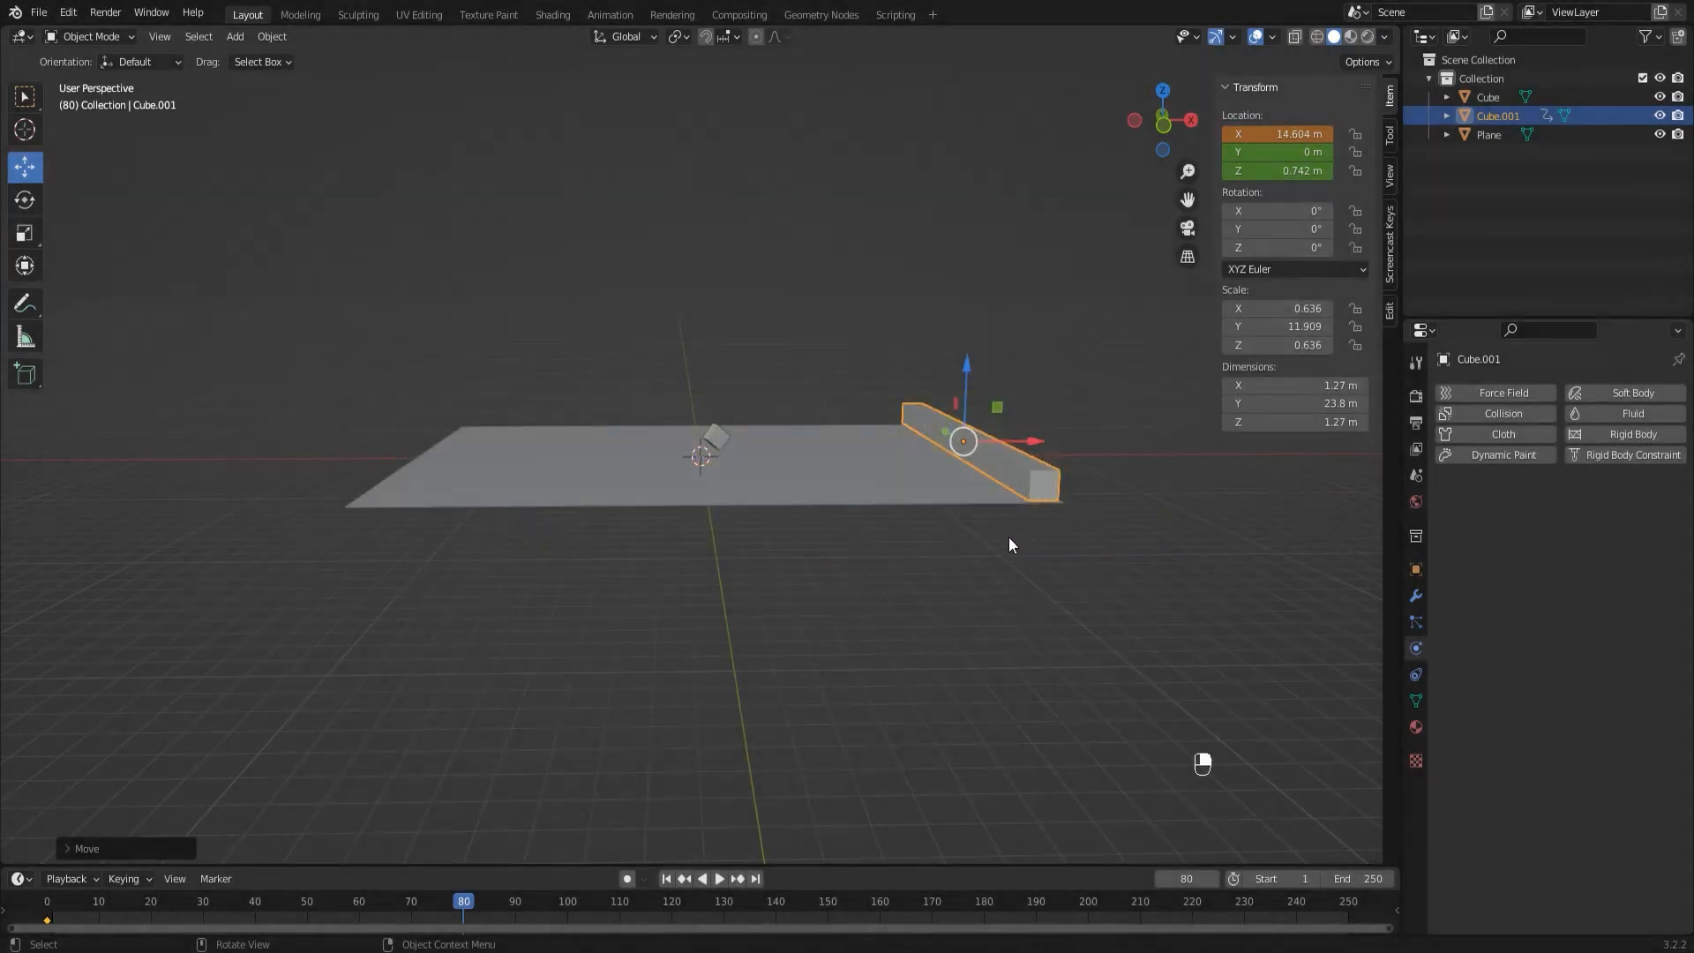
key(i)
click(1016, 514)
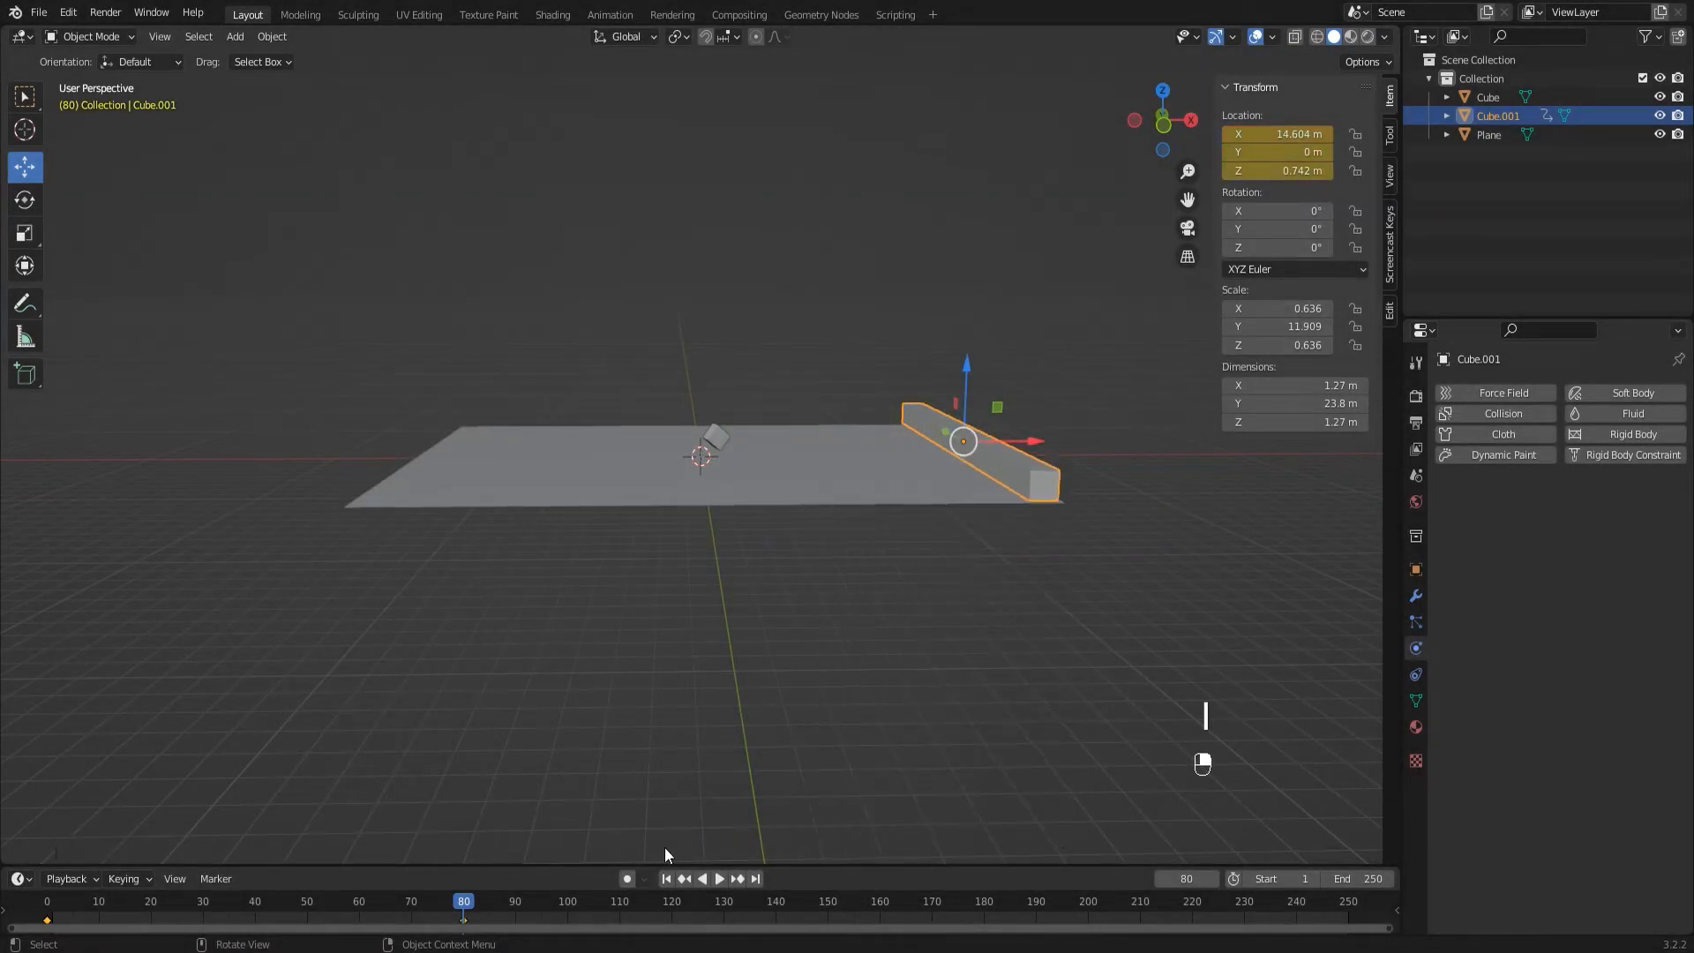
- At frame 140, move the bar back along X to about -14.528 m and insert a Location keyframe
key(space)
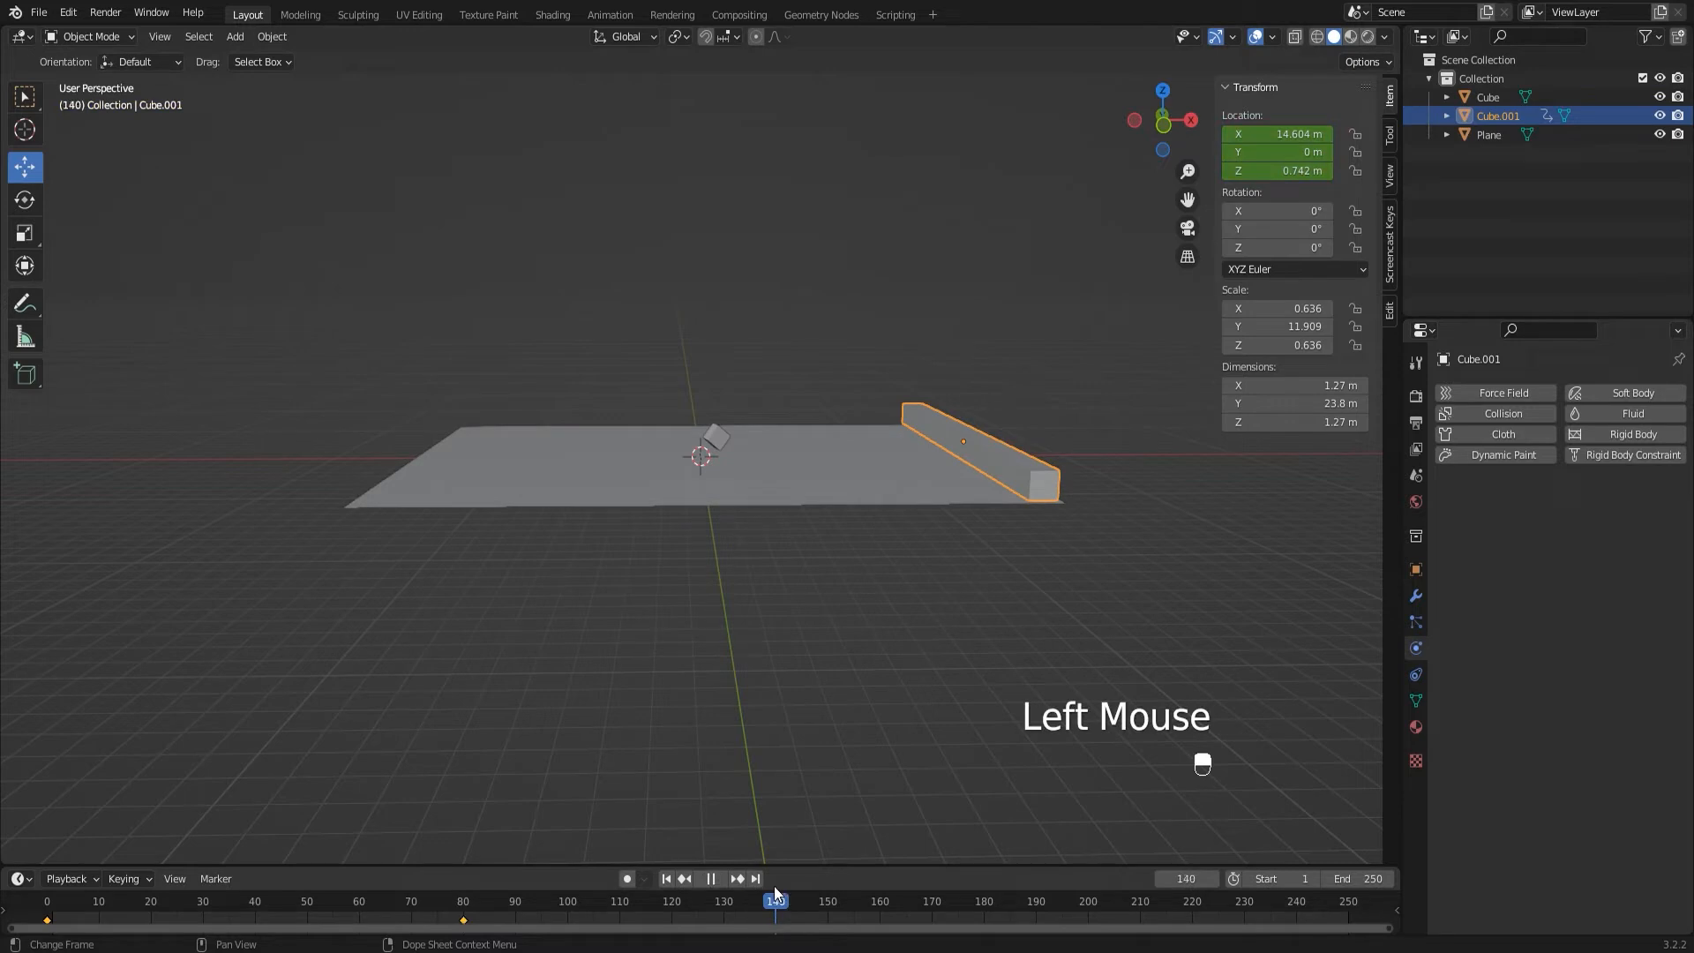
drag(777, 885, 776, 885)
drag(1032, 441, 503, 492)
key(i)
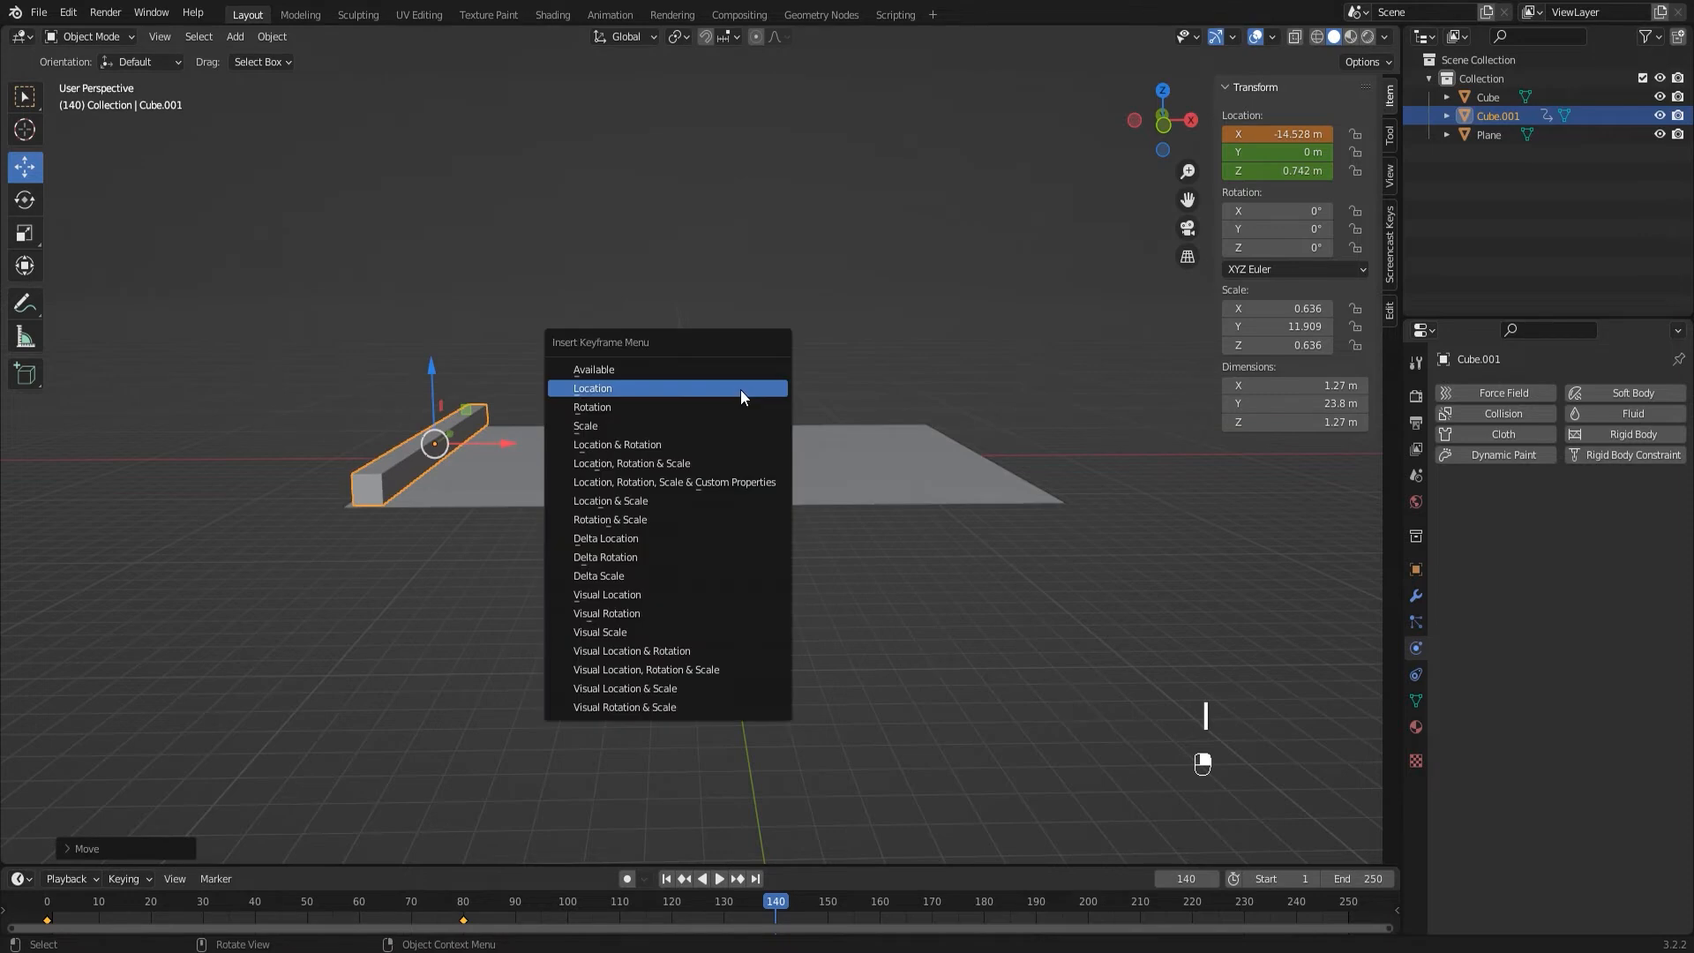
click(739, 389)
- Play the animation from the start to check the bar's keyframed movement across the plane
drag(776, 905, 46, 904)
key(space)
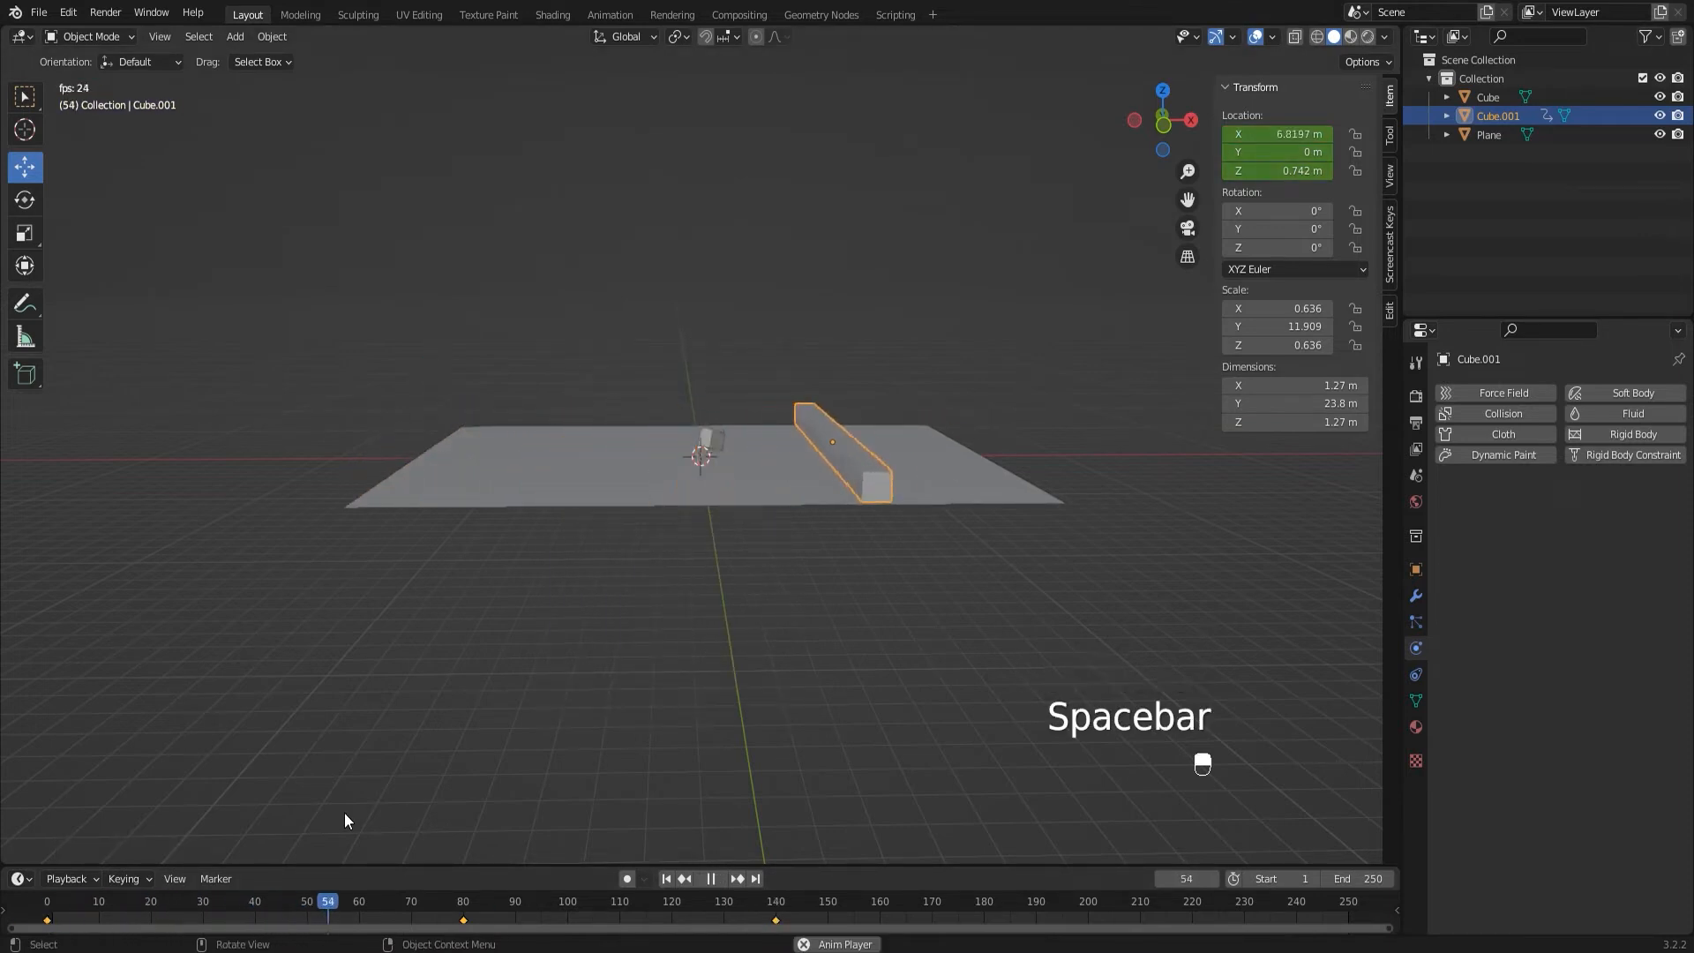
key(space)
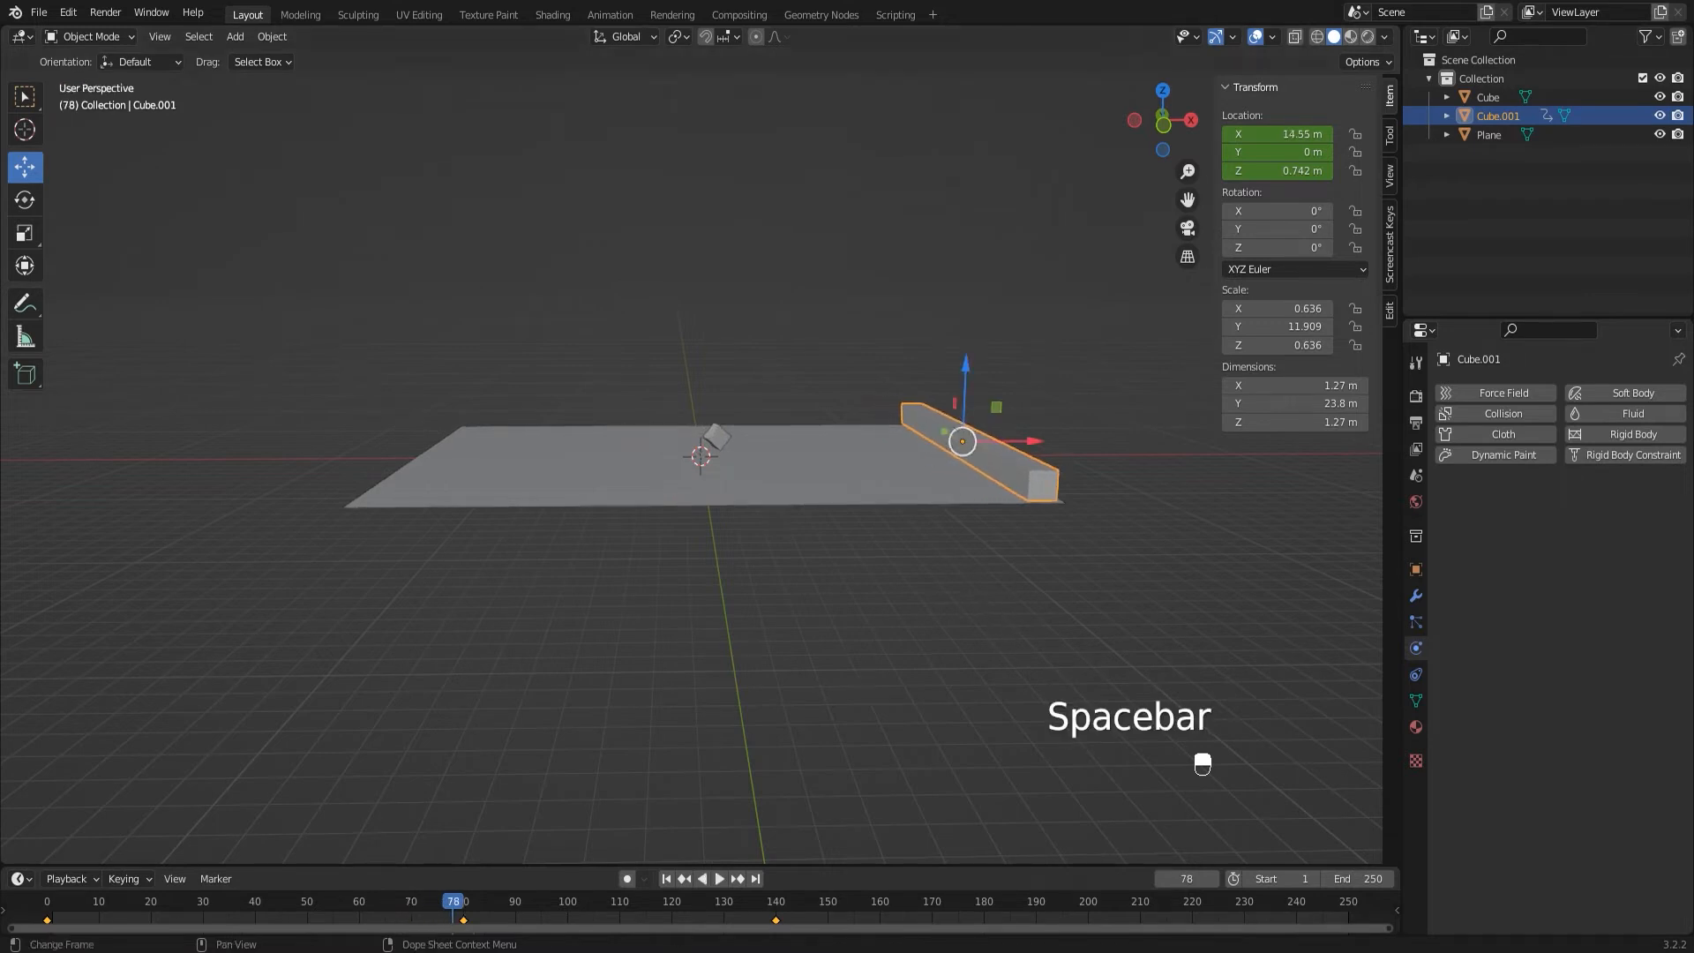
click(666, 878)
key(space)
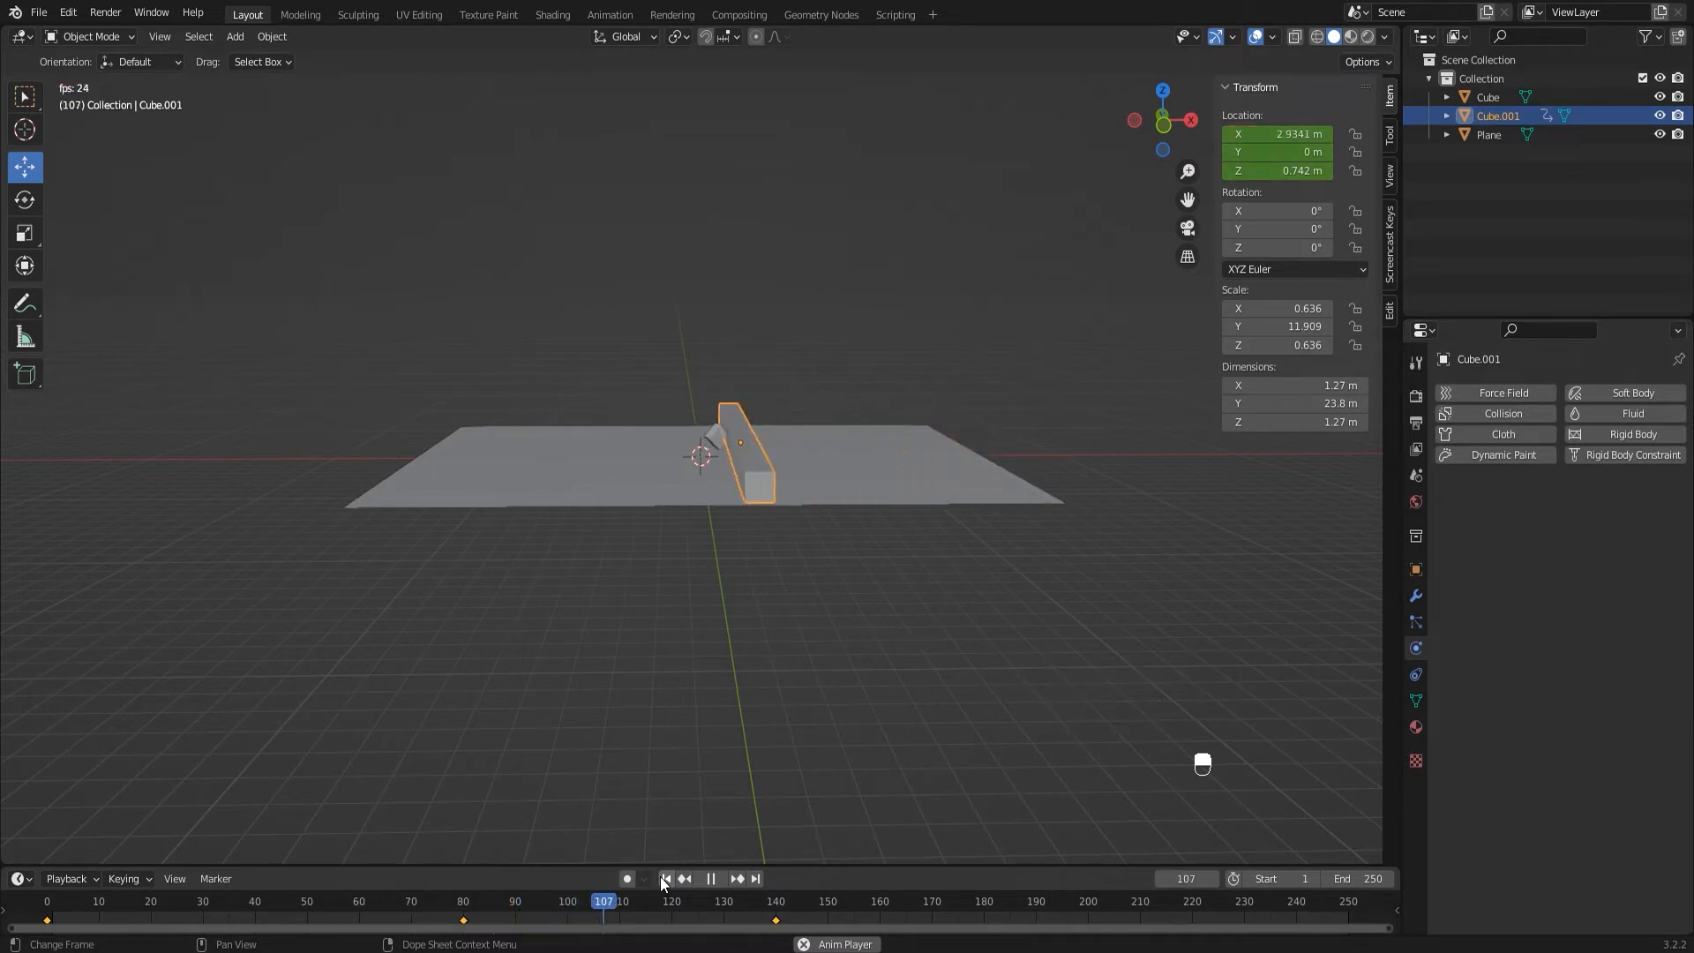
key(space)
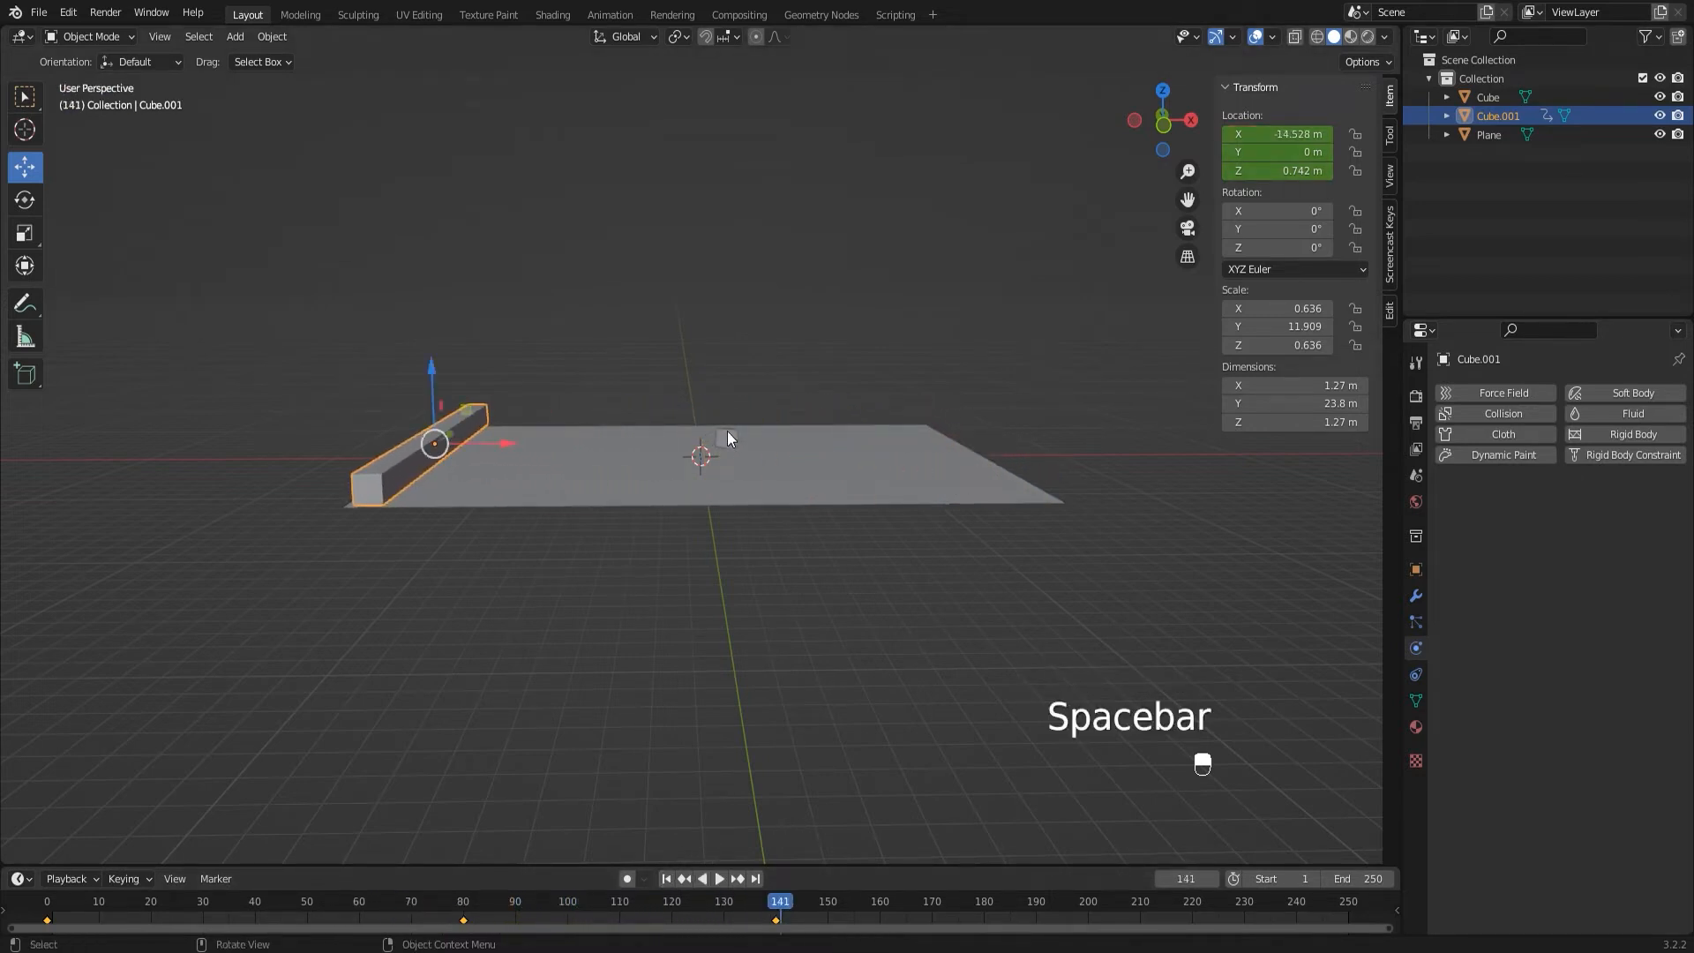
- At frame 1, move the small cube along X to about 3.876 m and deselect it
click(736, 441)
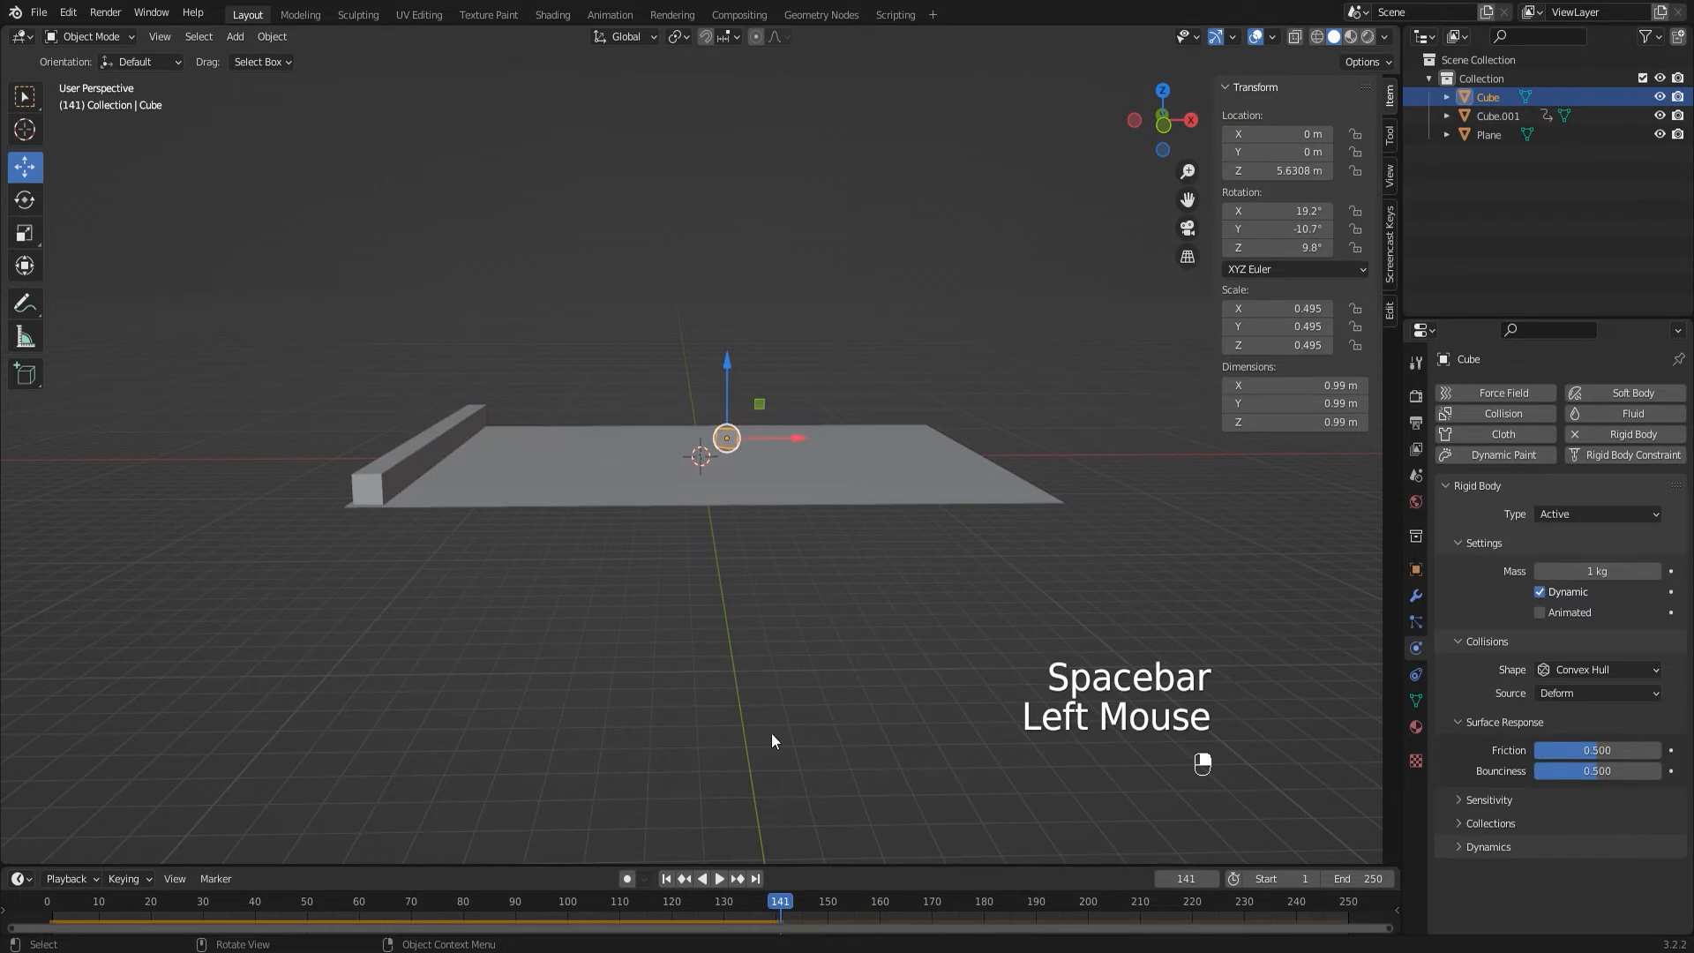
click(666, 878)
drag(768, 352, 896, 352)
click(915, 556)
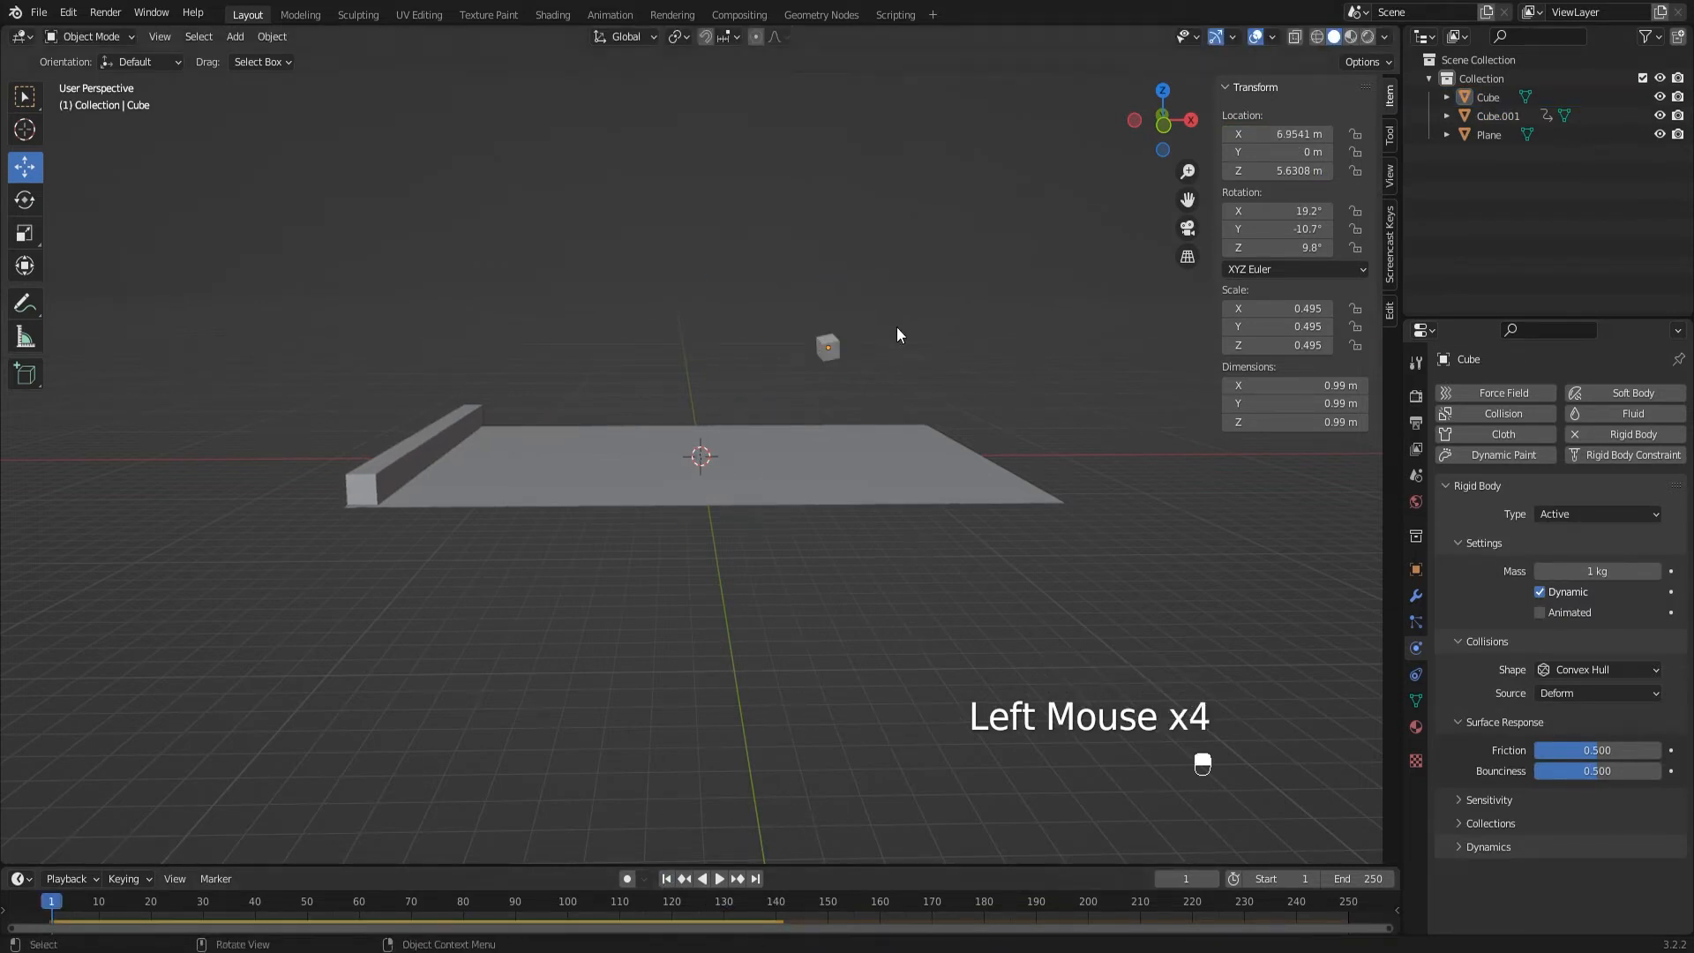
click(829, 349)
drag(894, 350, 839, 350)
click(894, 356)
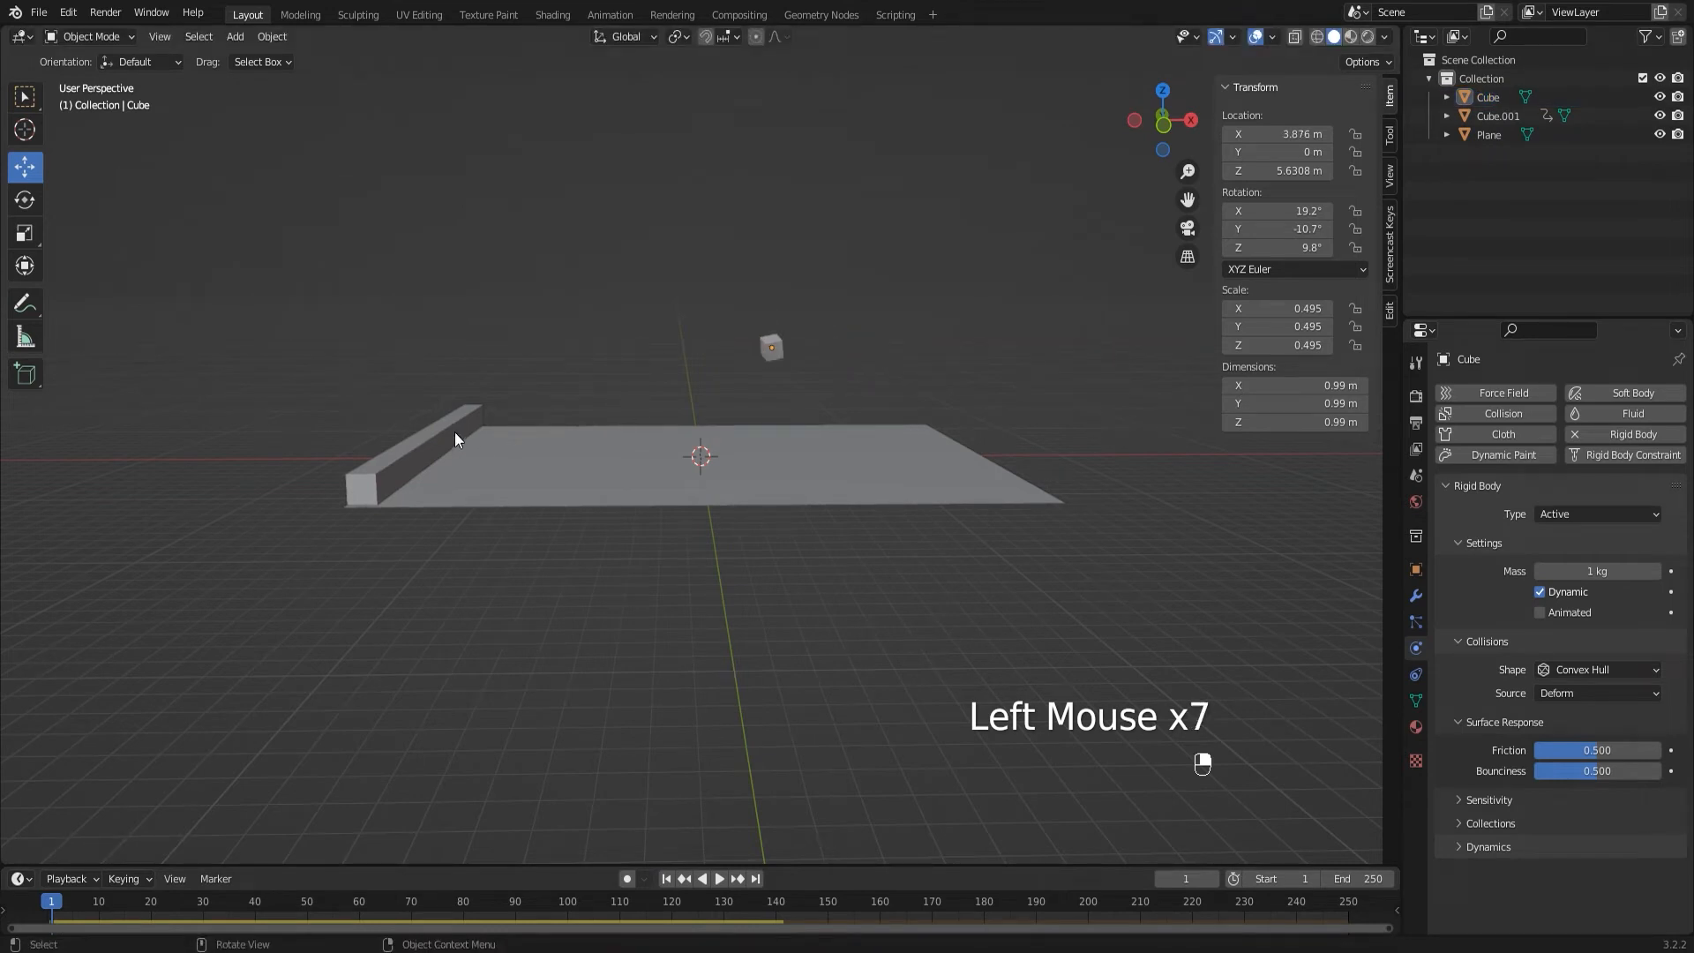
- Play the simulation from an angled view to examine how the moving bar interacts with the cube
key(space)
key(space)
key(space)
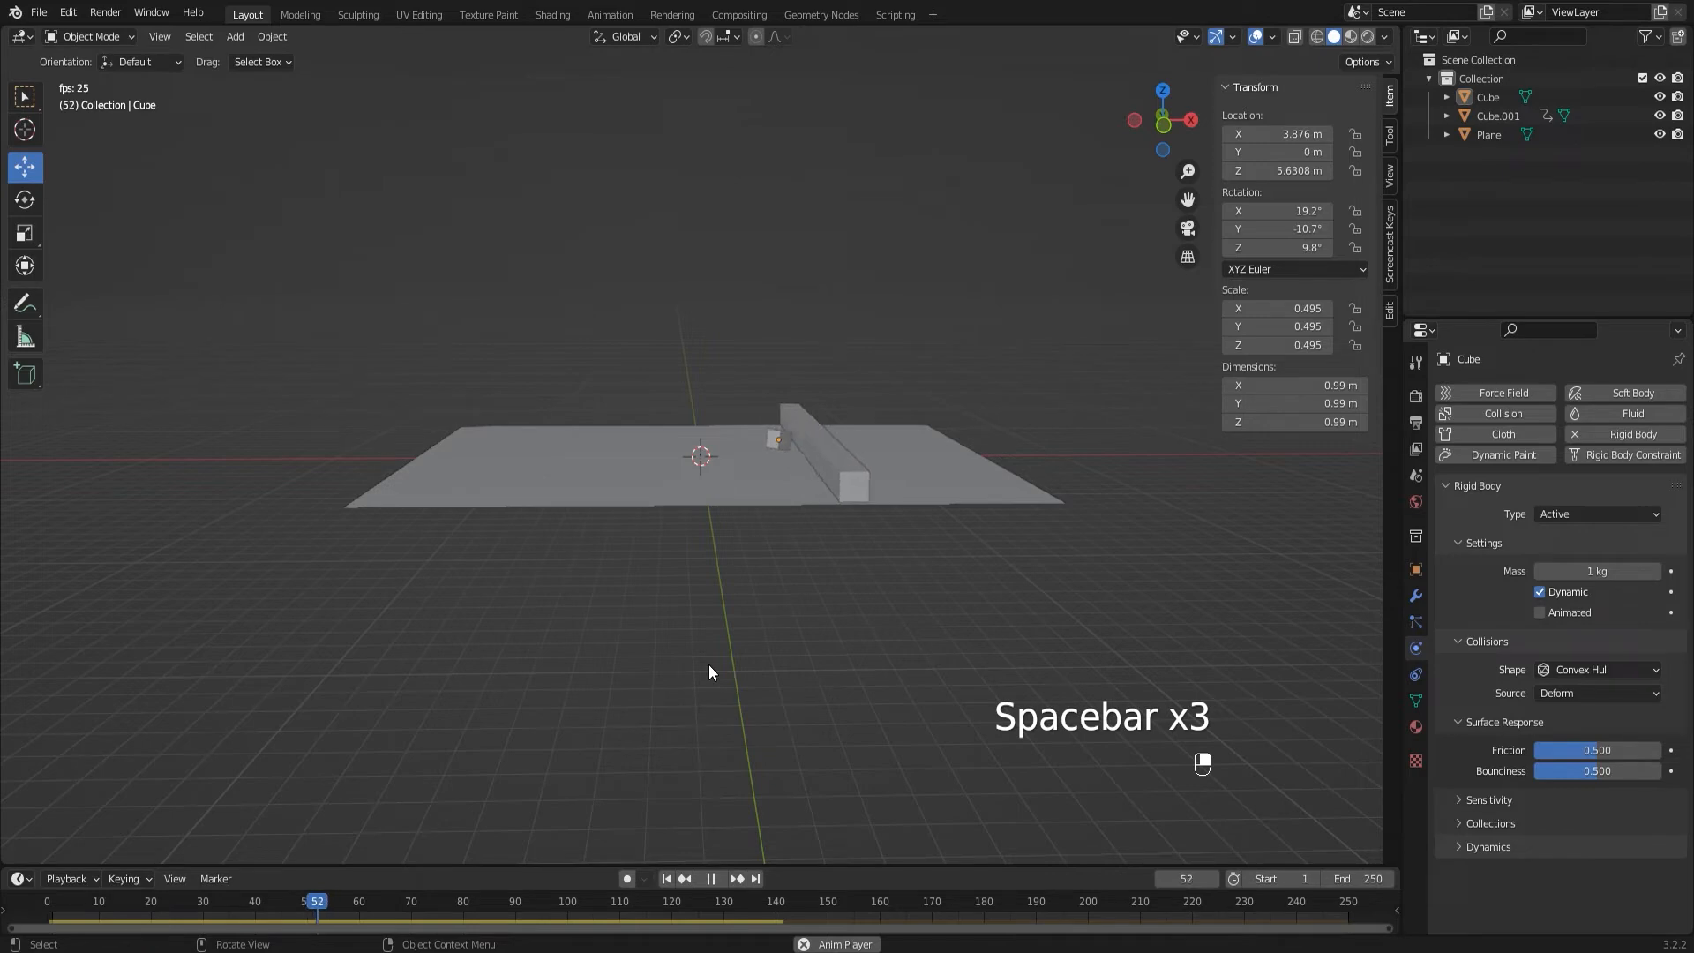
middle_drag(1069, 688, 554, 454)
key(space)
key(space)
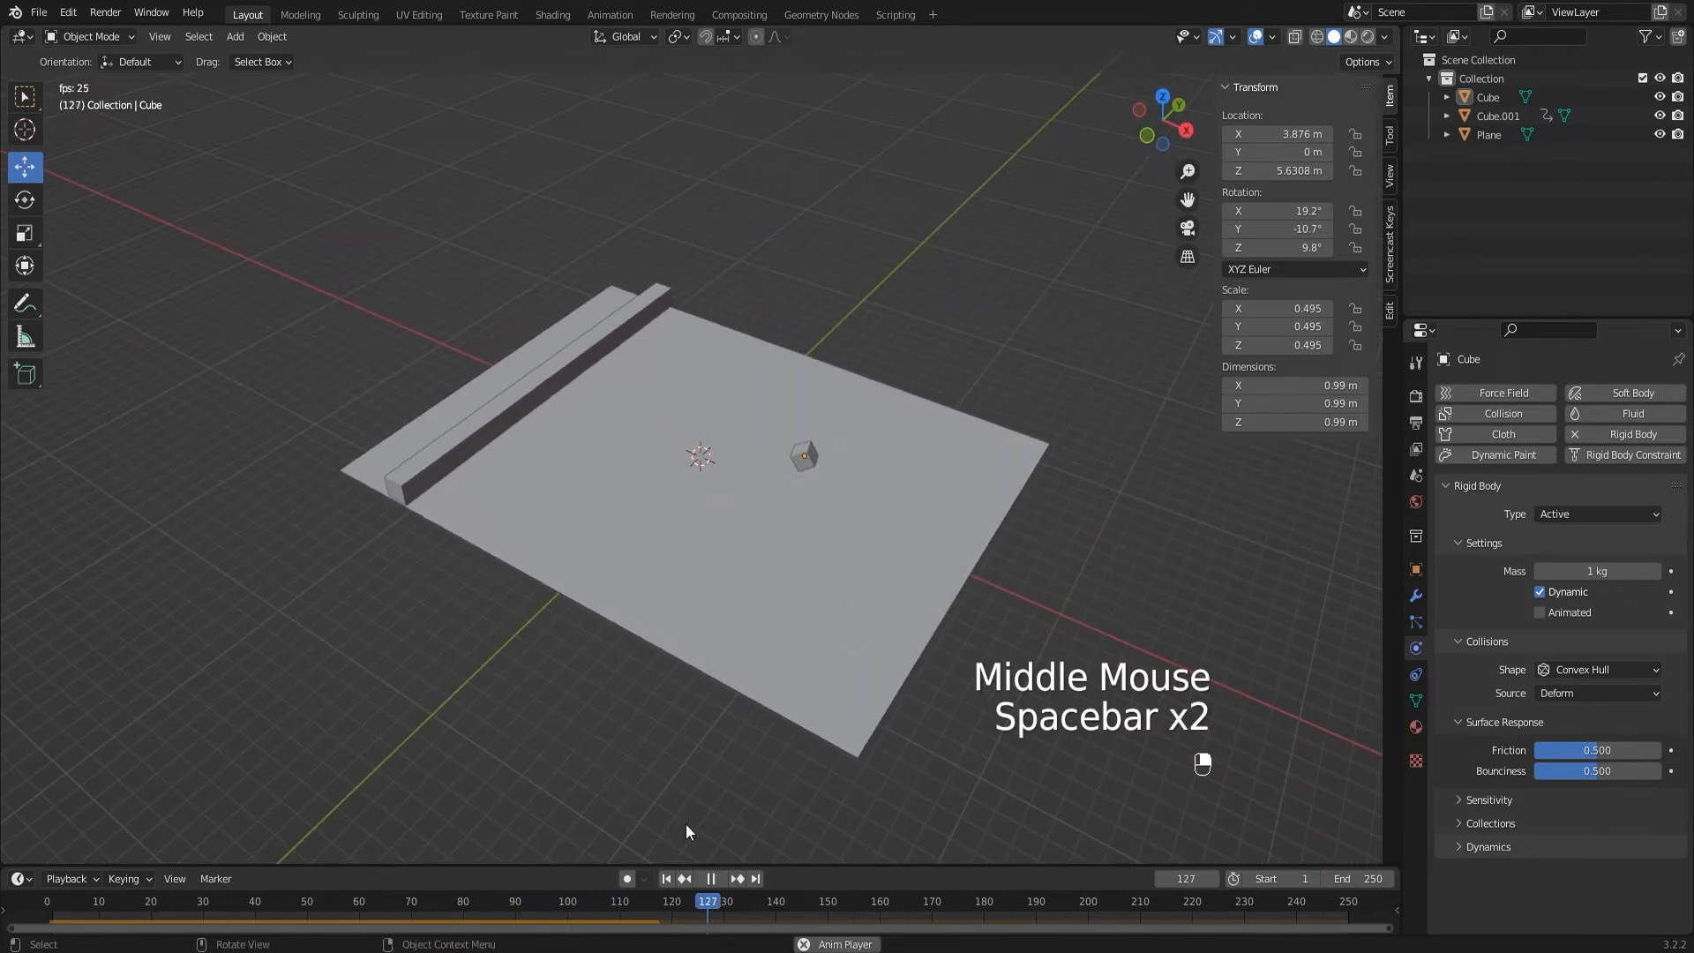
key(space)
key(space)
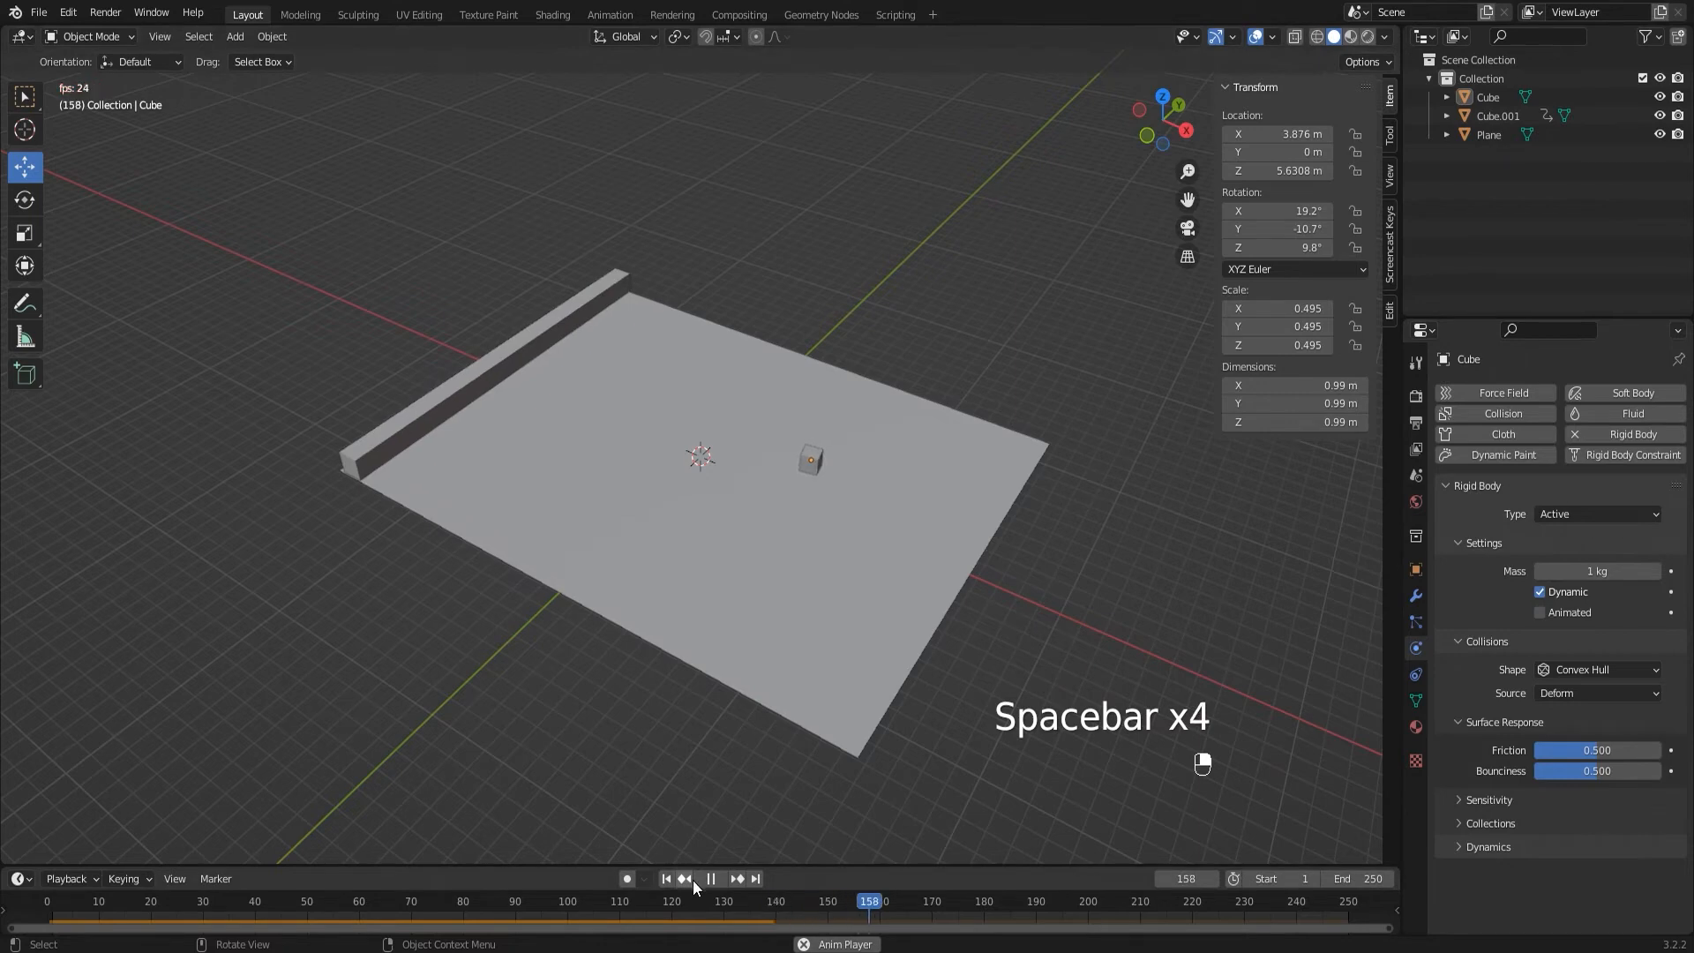
key(space)
- At frame 1, add an active Rigid Body to the bar and enable its Animated option
click(434, 395)
click(667, 879)
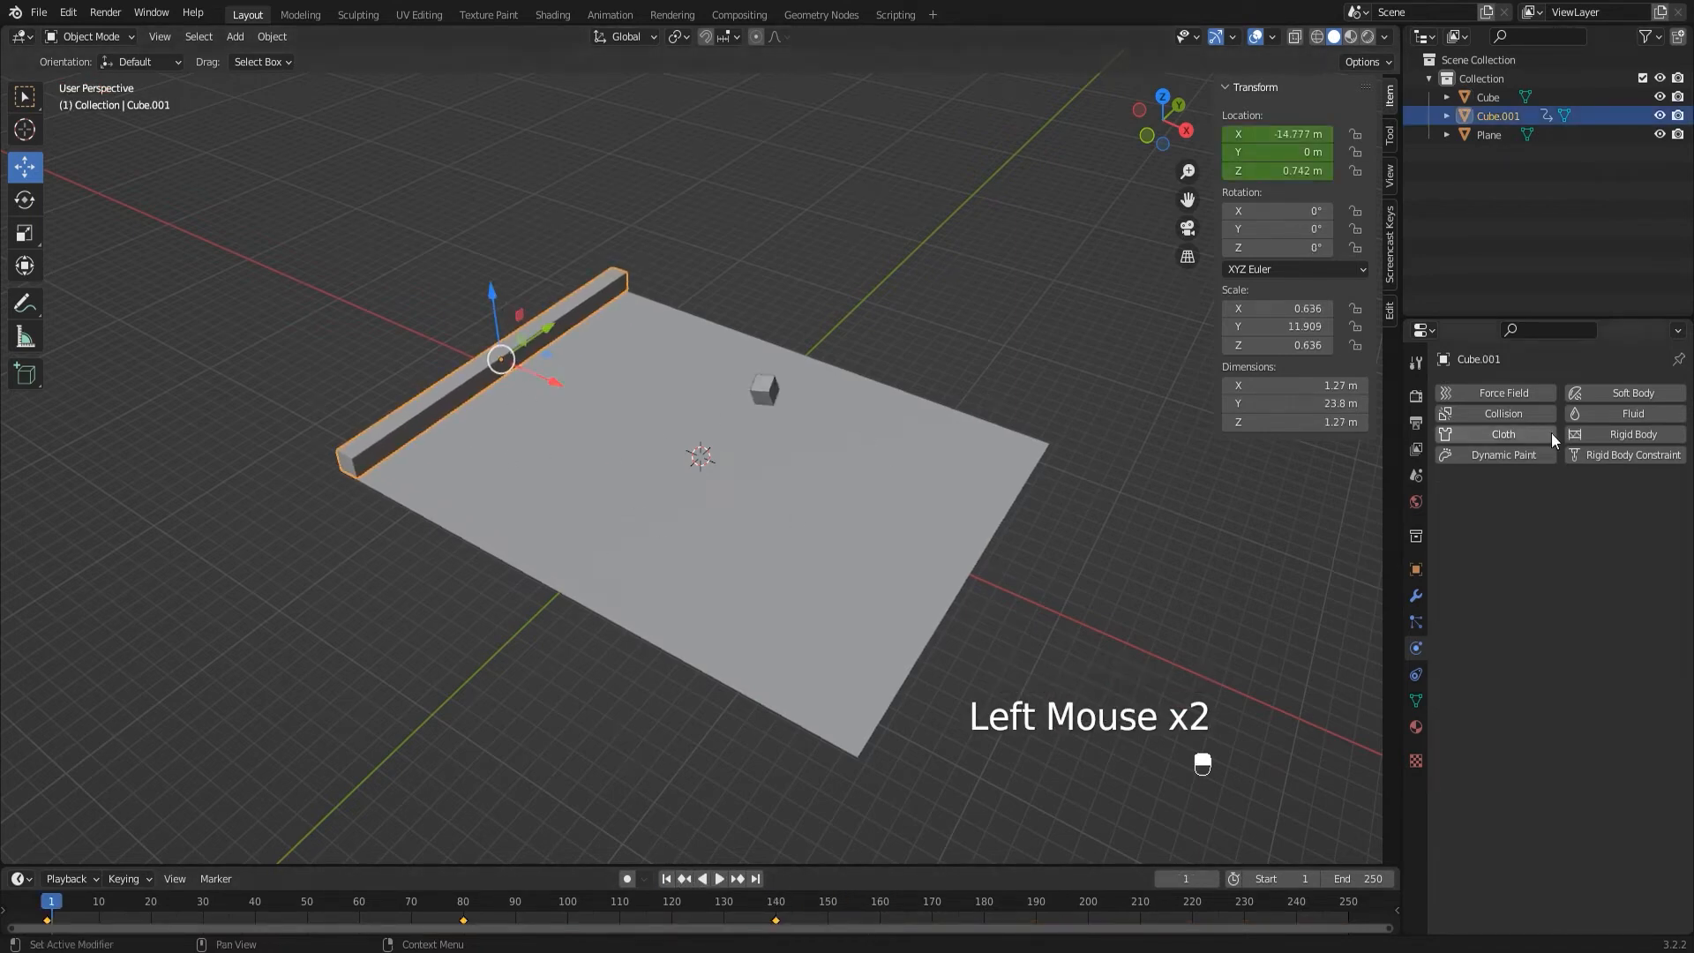
click(1595, 436)
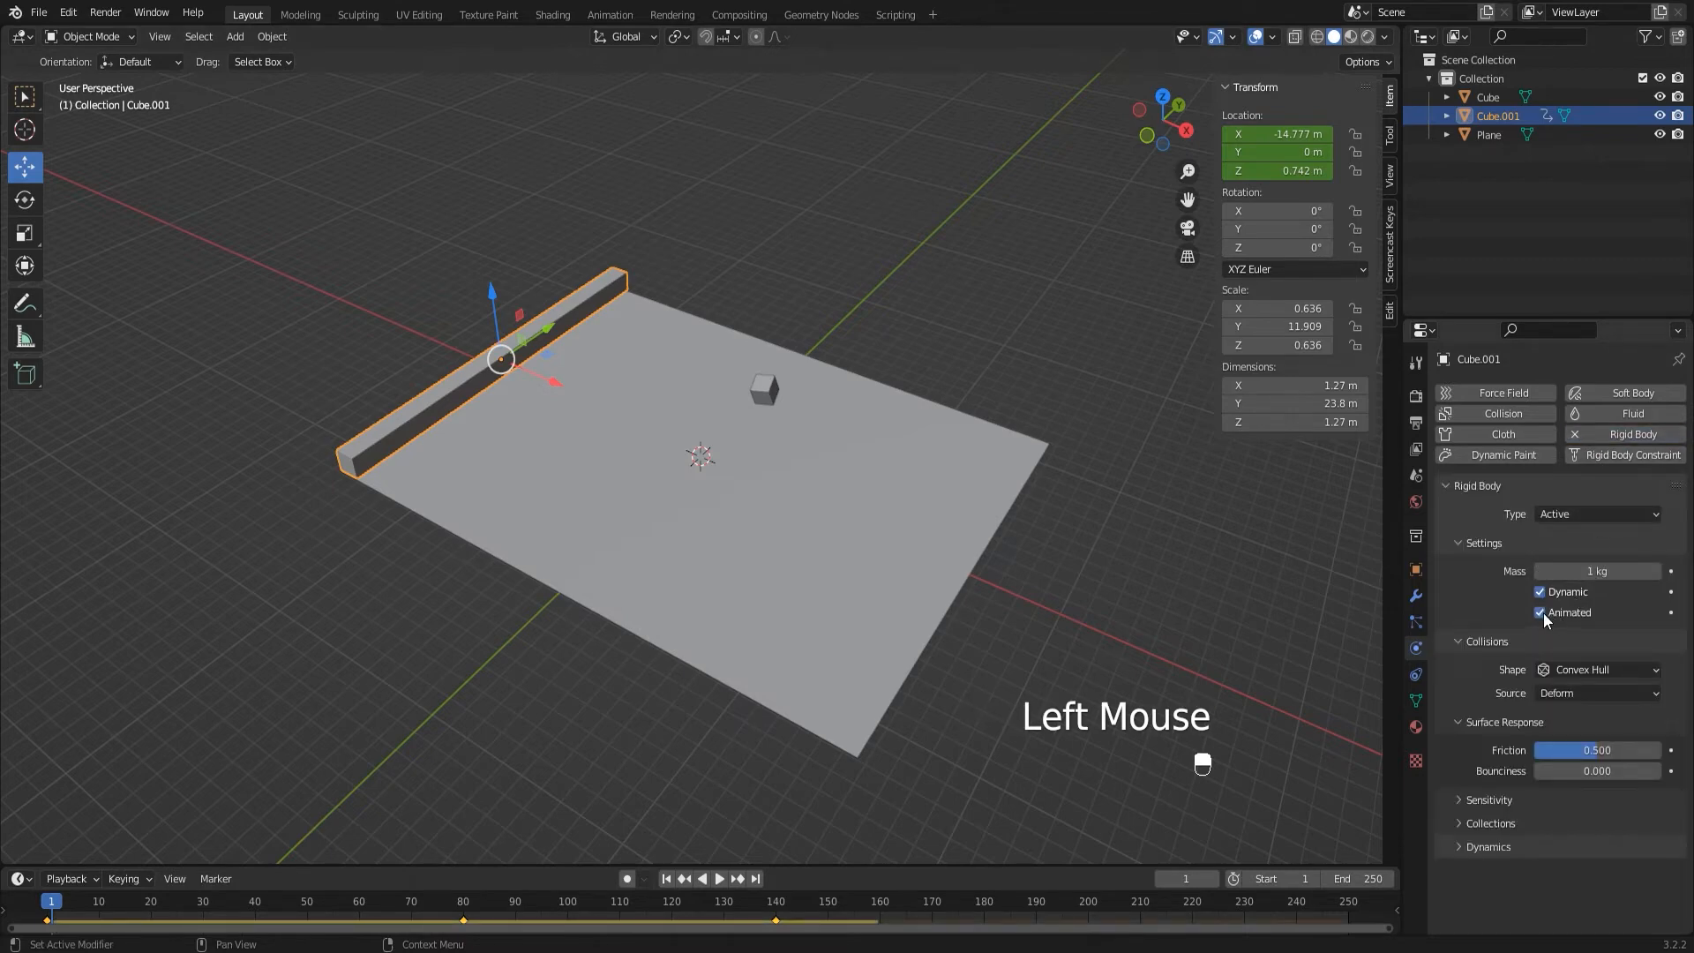
- Play the simulation with the animated rigid body bar to examine its effect on the cube, then return to frame 1
click(663, 896)
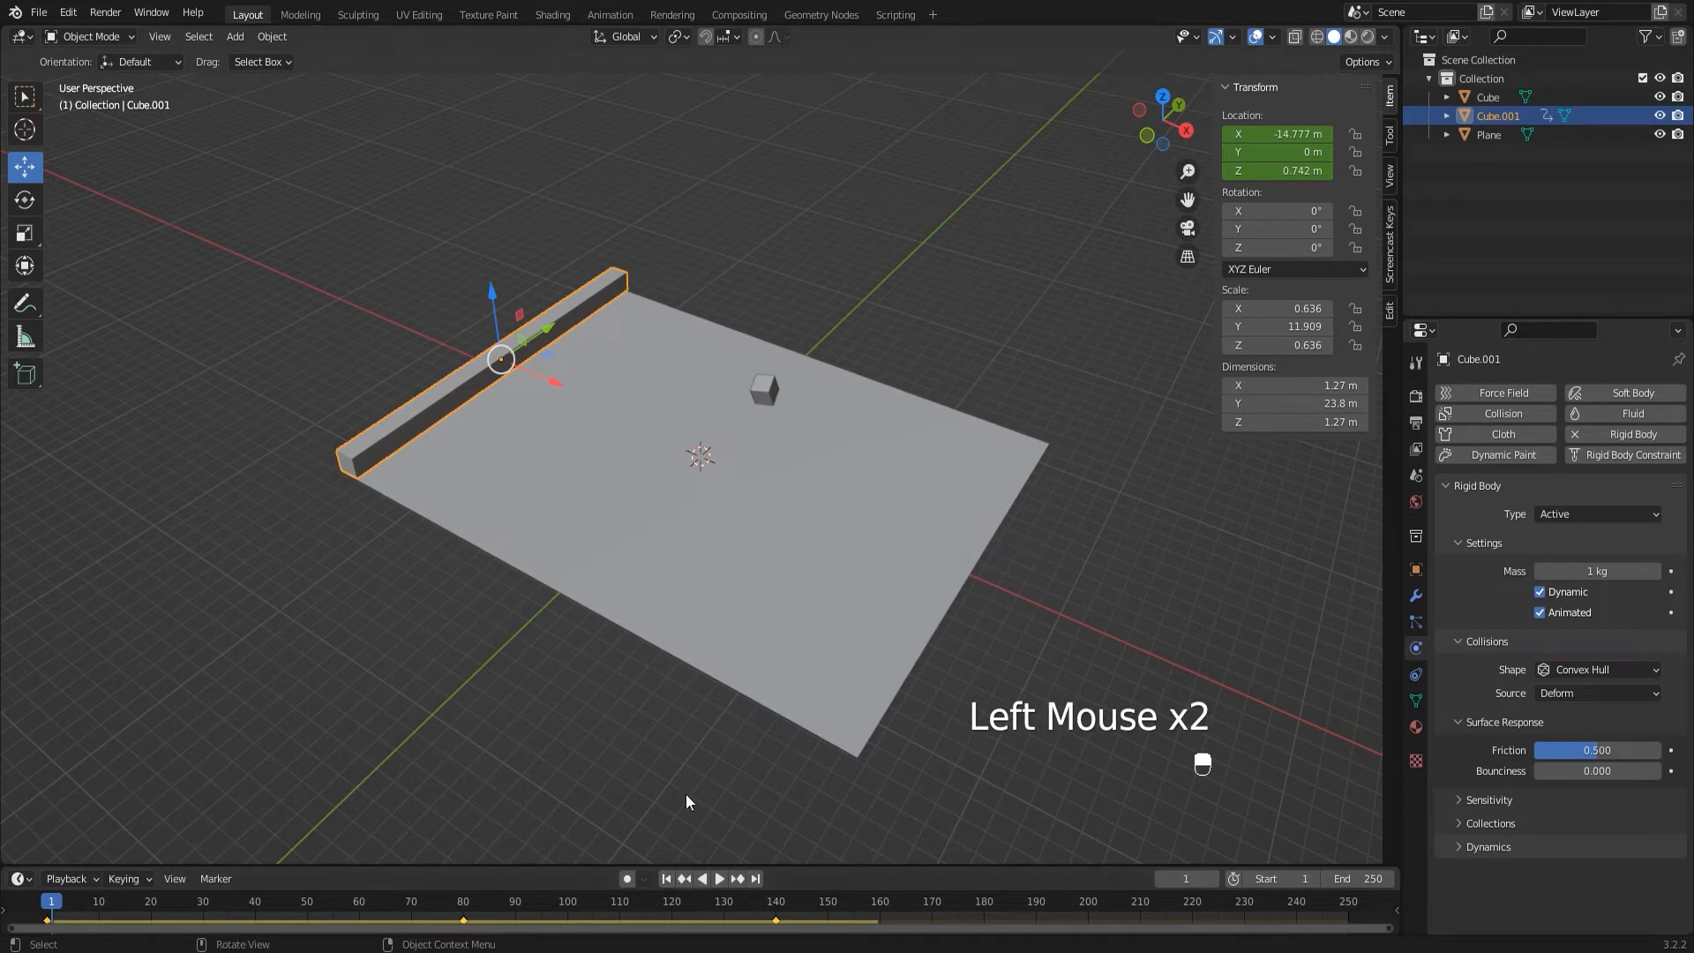
key(space)
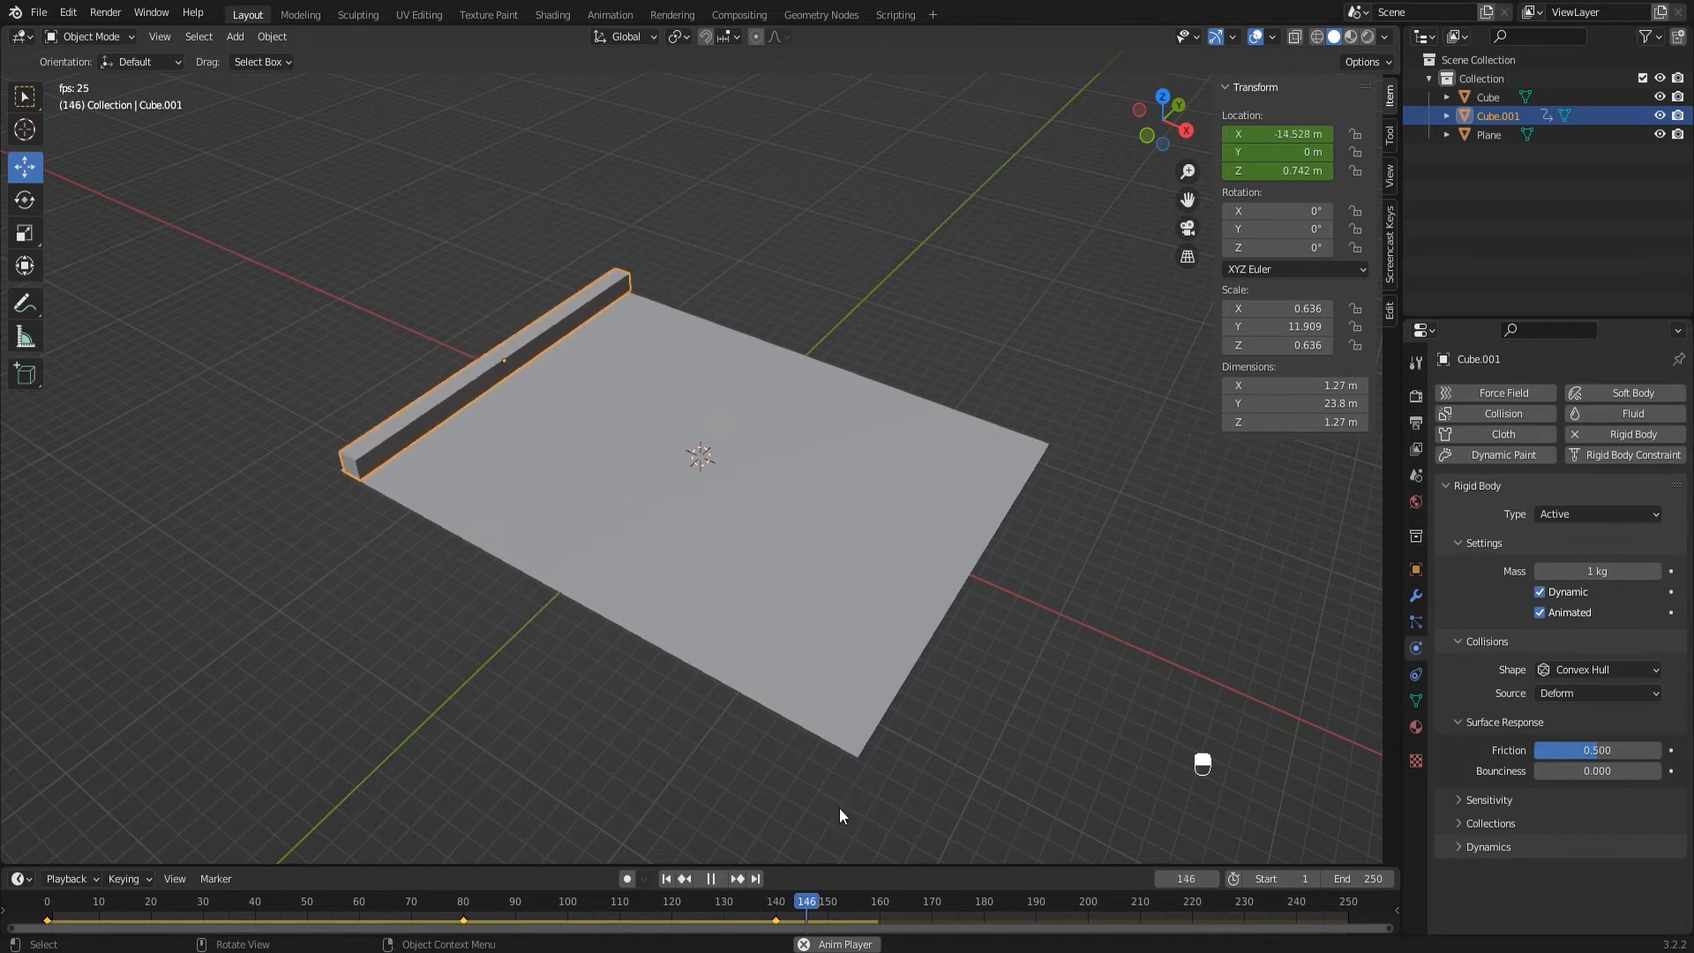
key(space)
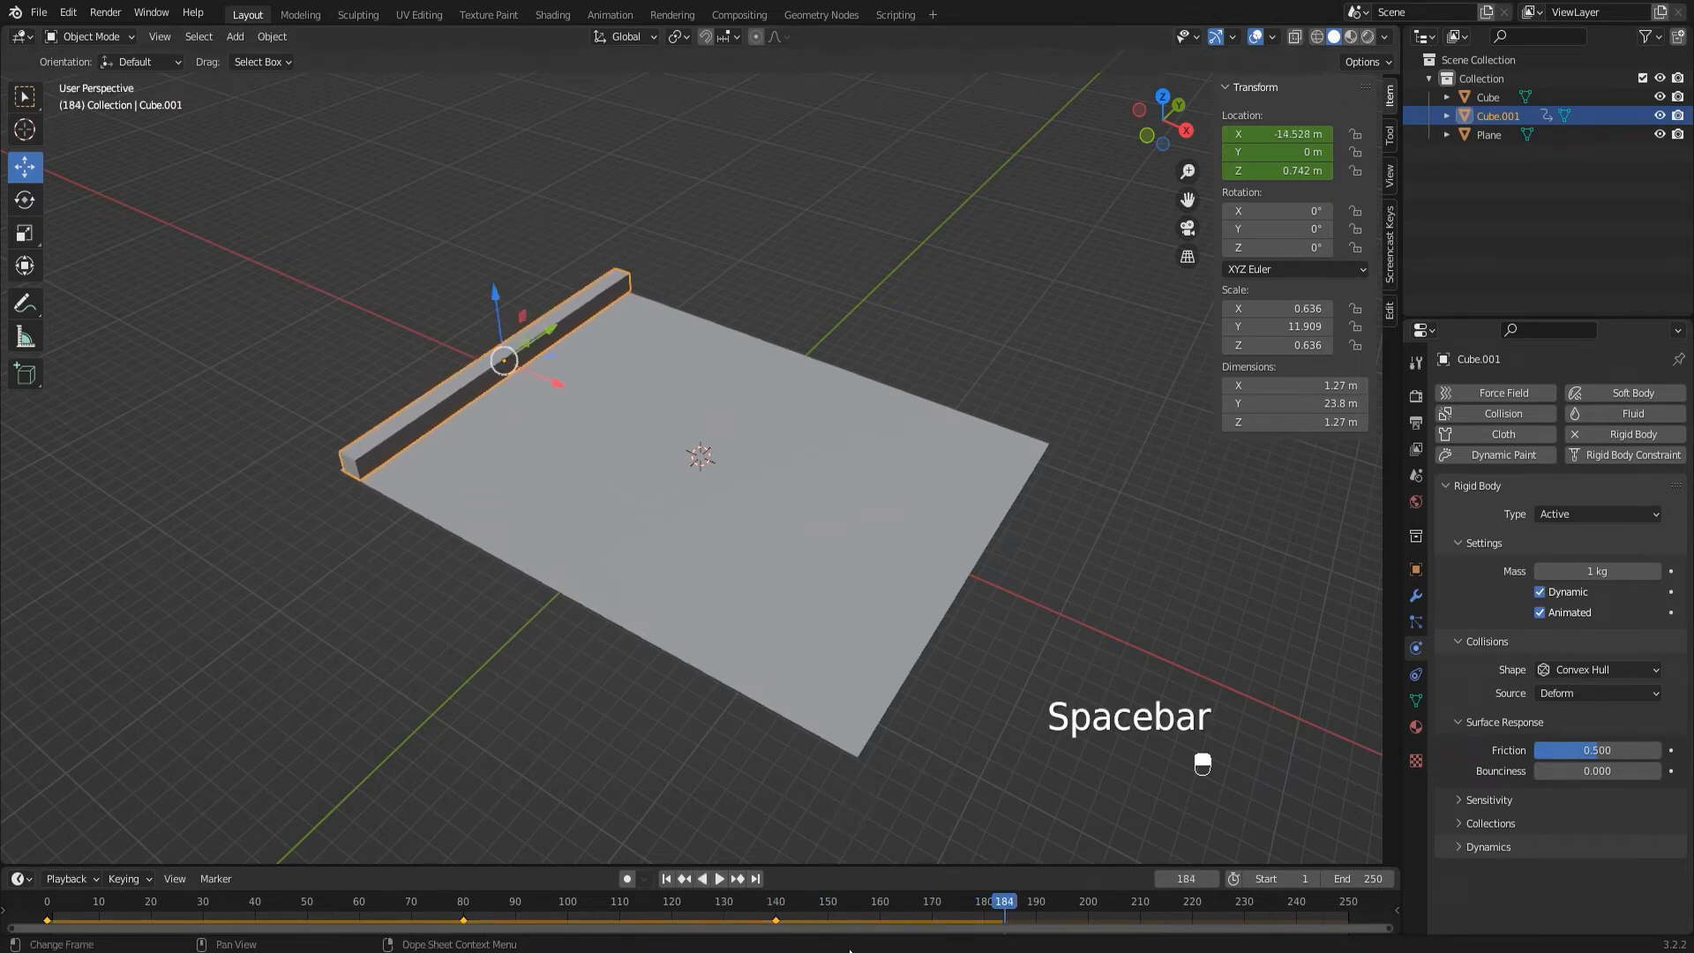
click(684, 879)
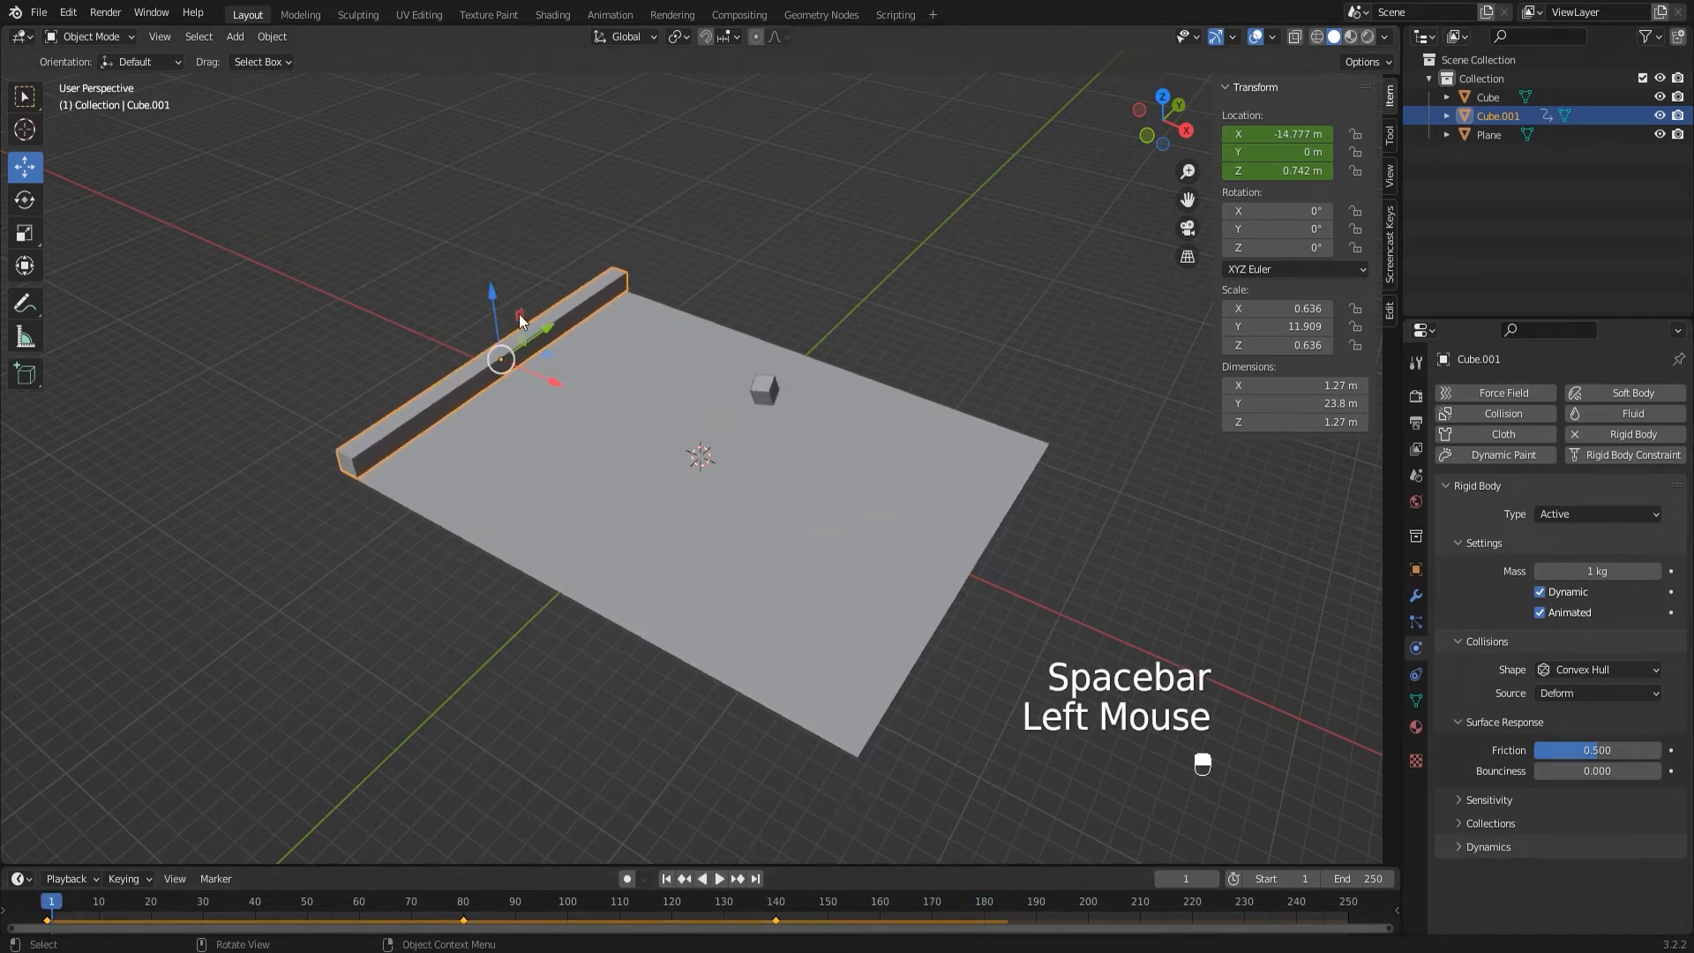
- Play the simulation with the bar's Animated option switched off for comparison, and re-enable the option
click(1545, 617)
key(space)
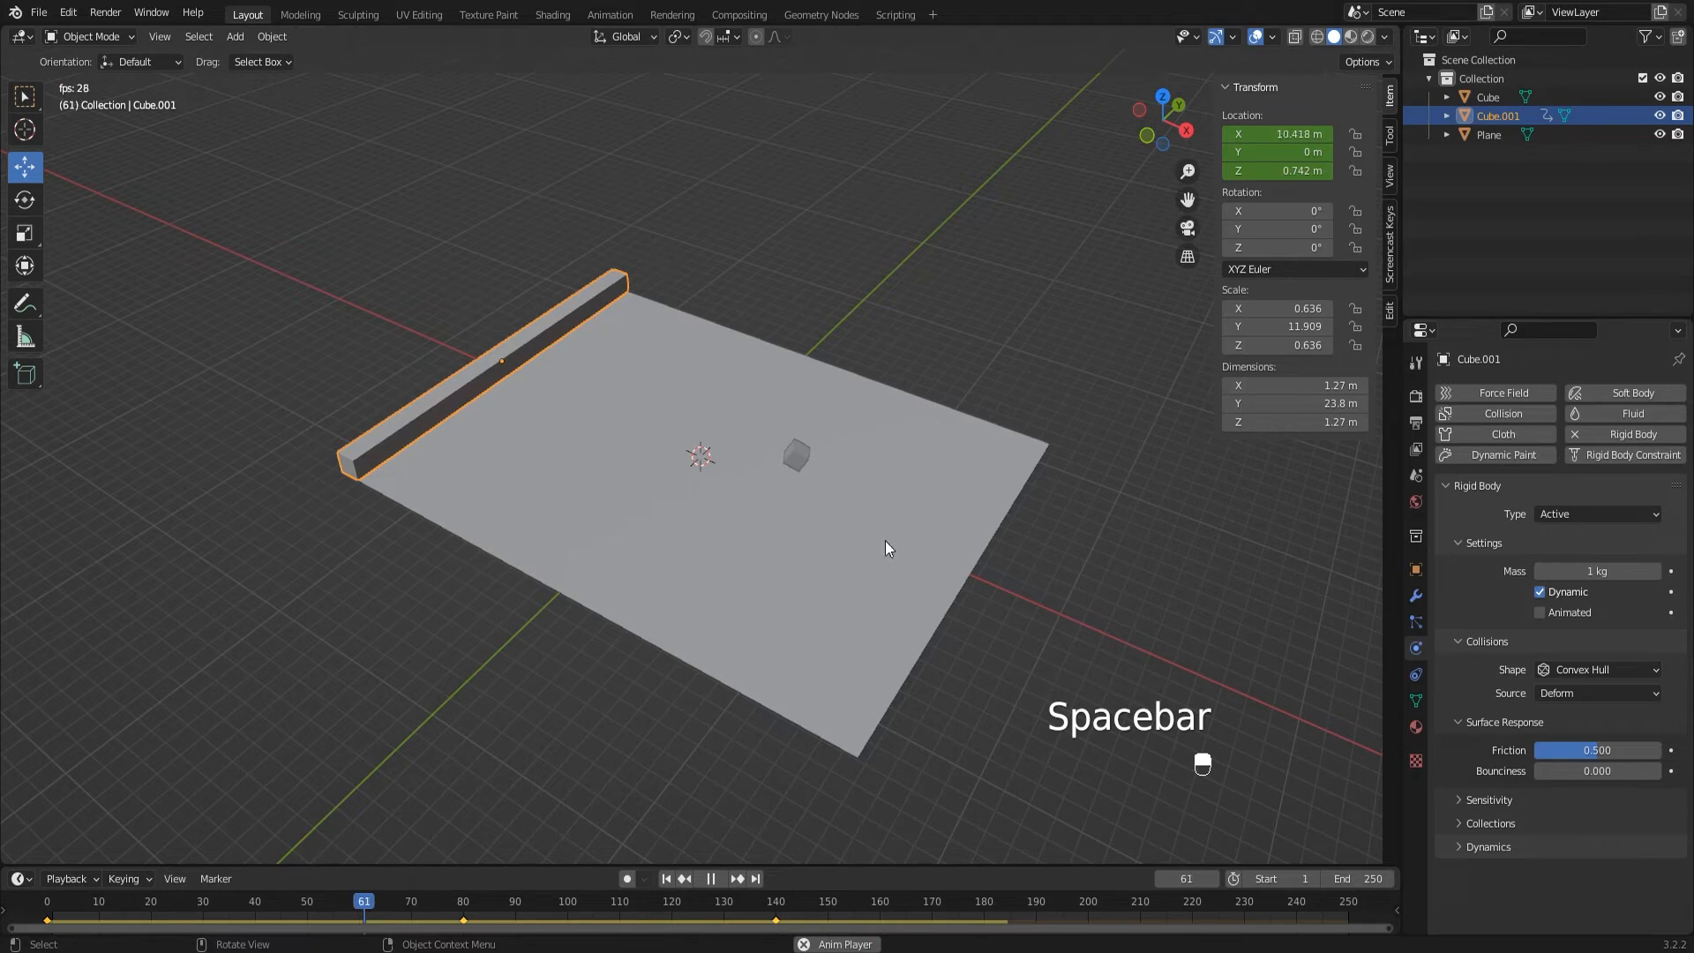
key(space)
click(1540, 612)
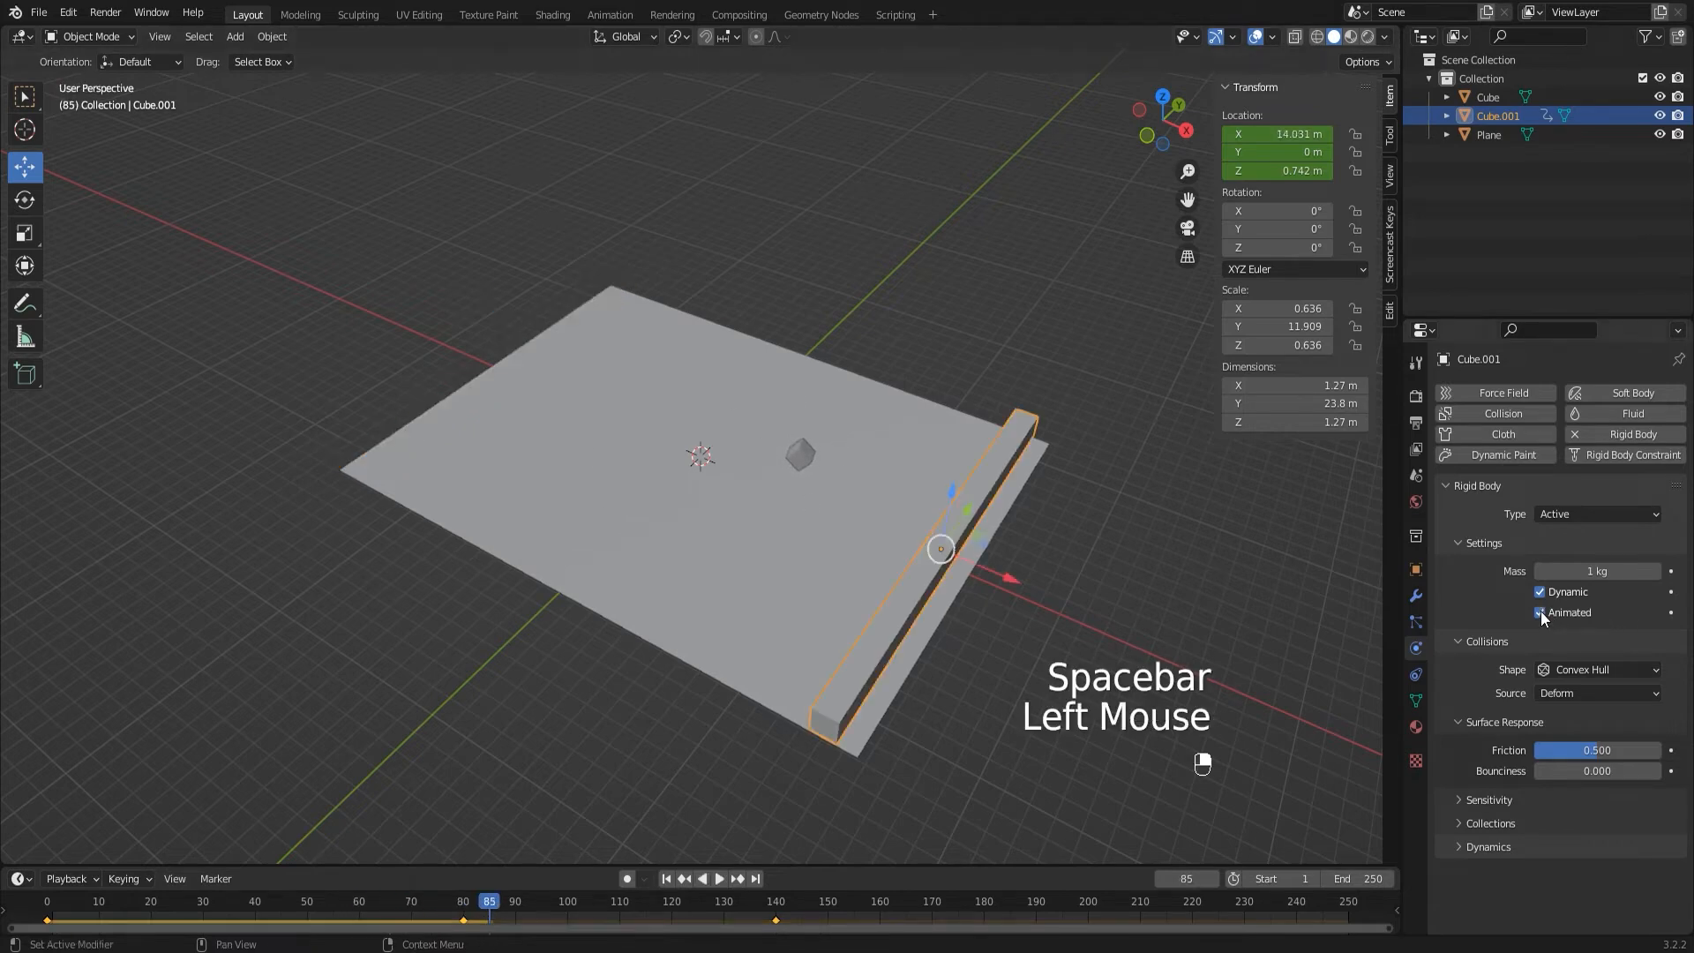
- Play the simulation from the start with the bar's Animated option on, and return to frame 1
double_click(687, 877)
key(space)
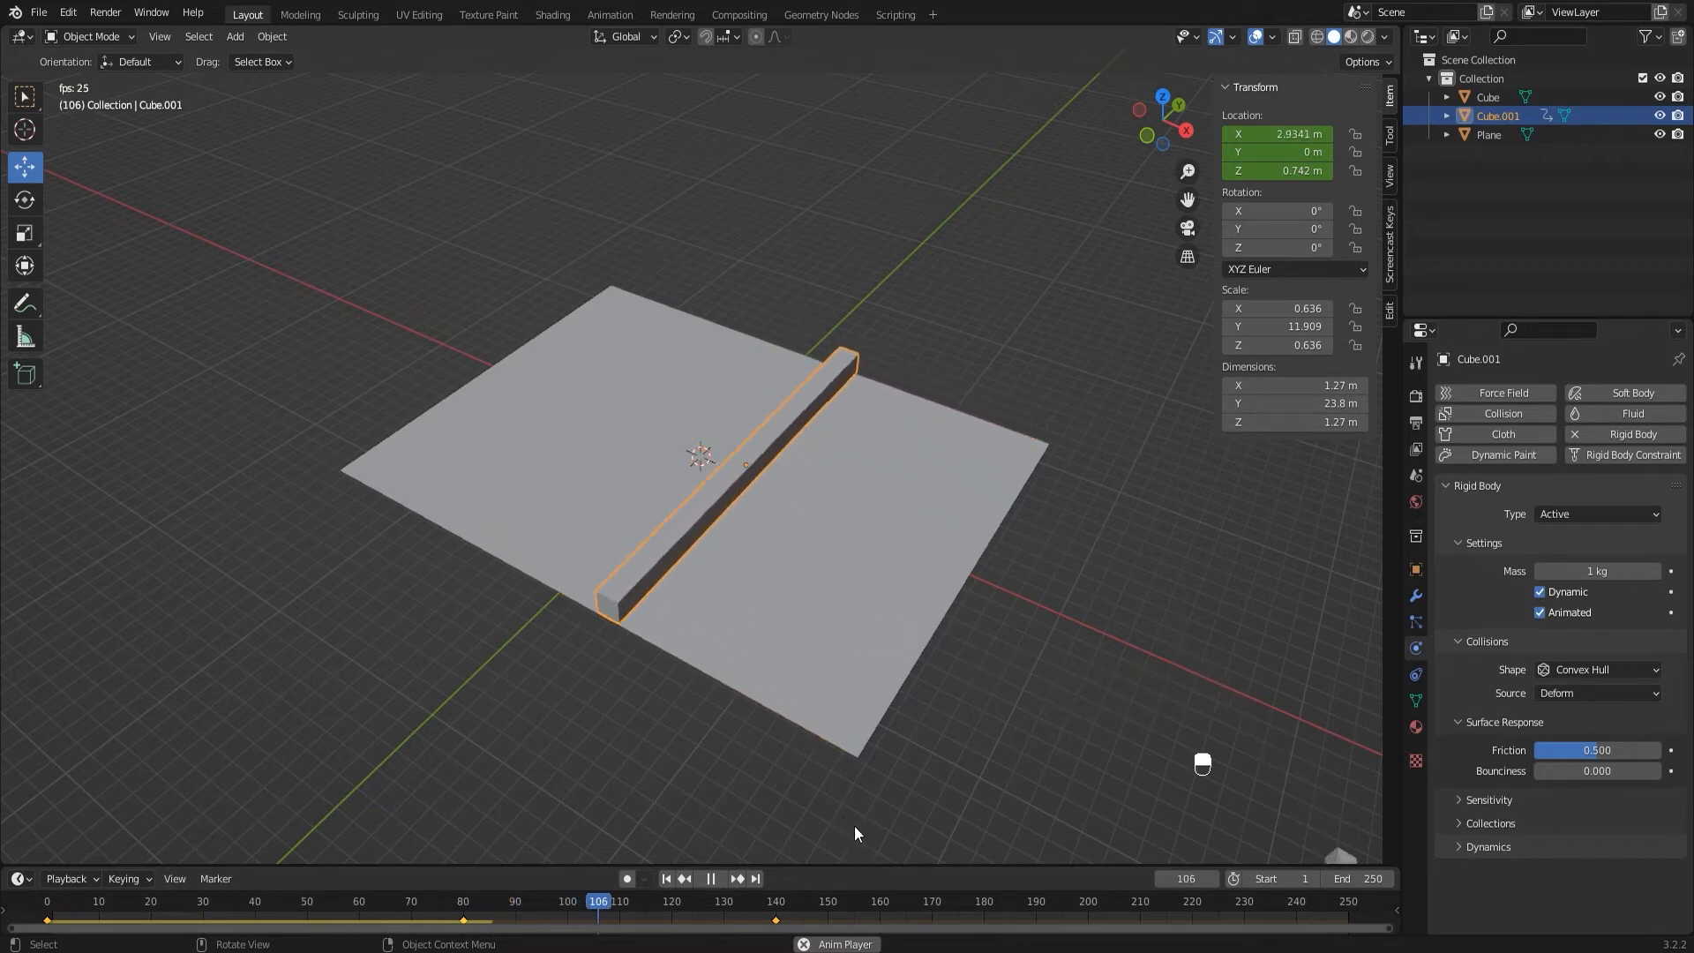
key(space)
click(666, 878)
- Give the small cube a new material with a red Base Color and switch the viewport to Material Preview shading
middle_drag(847, 697, 1171, 638)
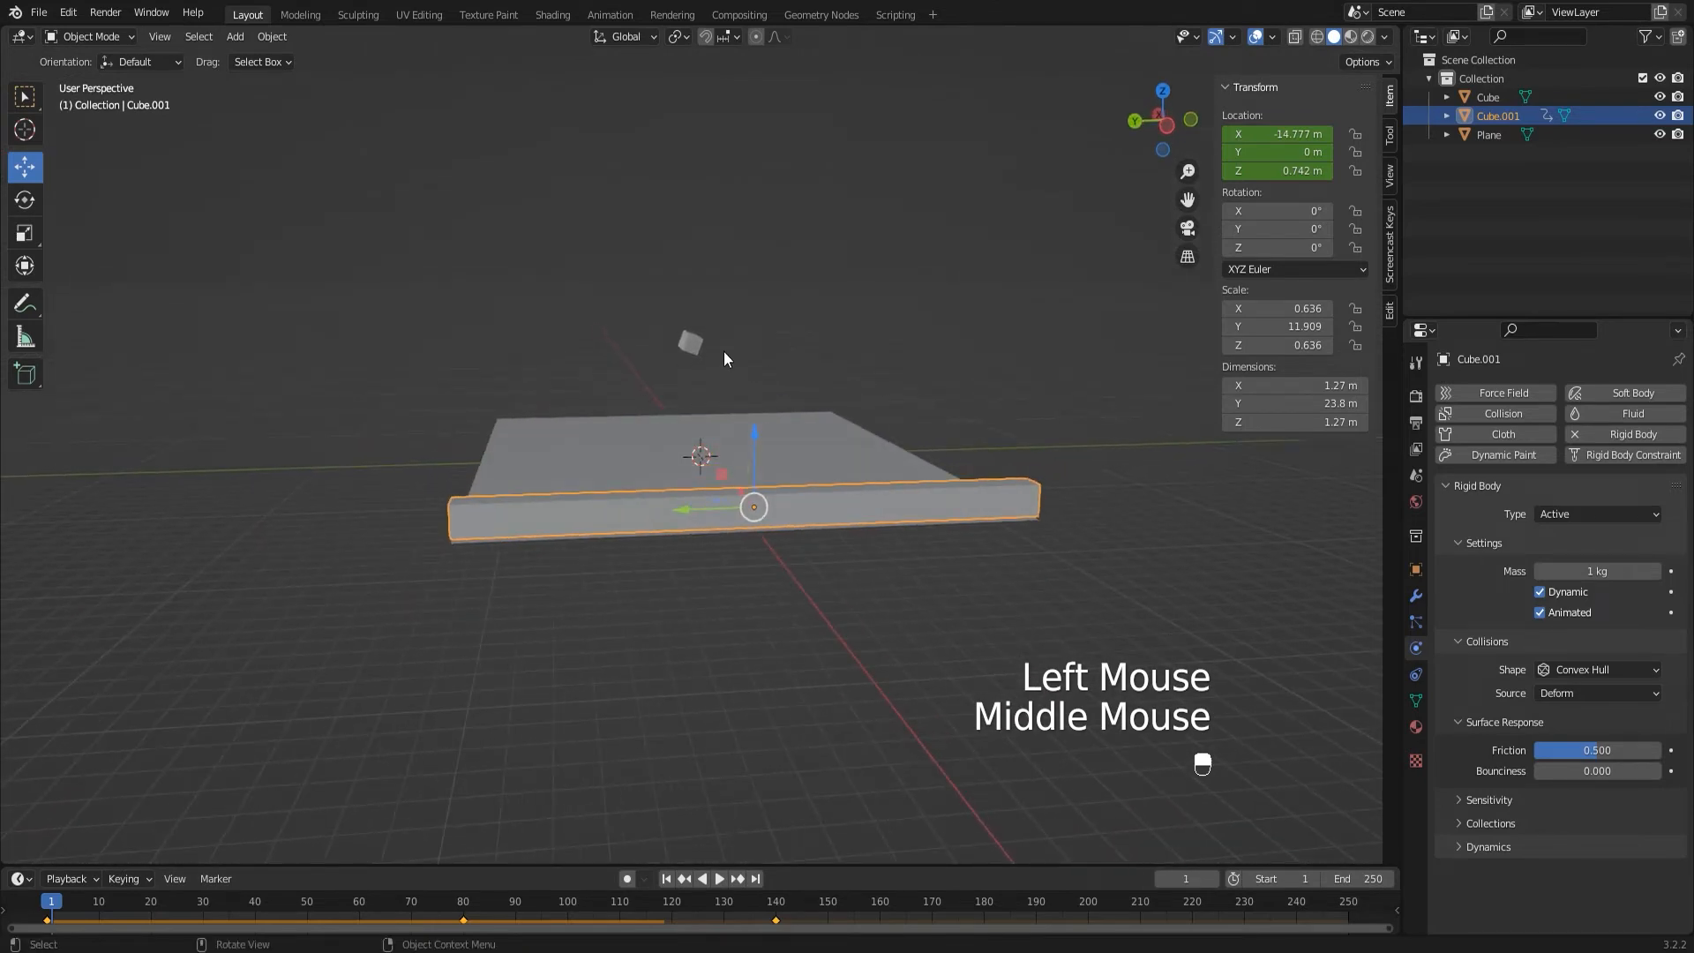
click(694, 342)
click(1416, 726)
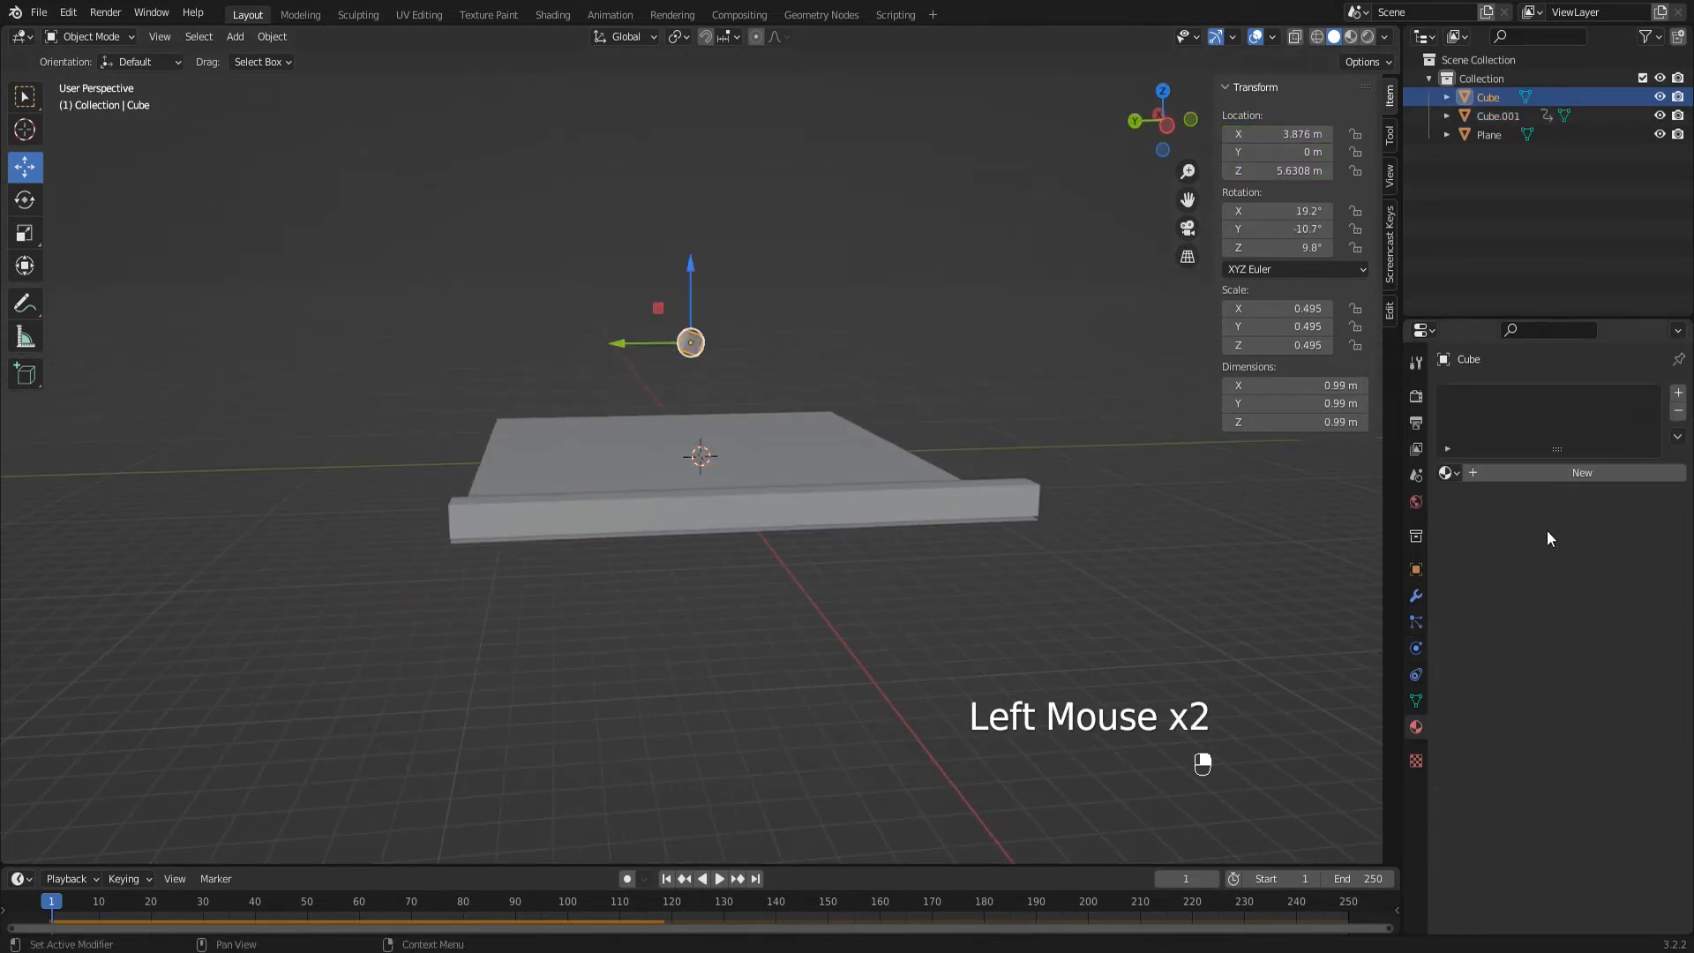
click(1553, 475)
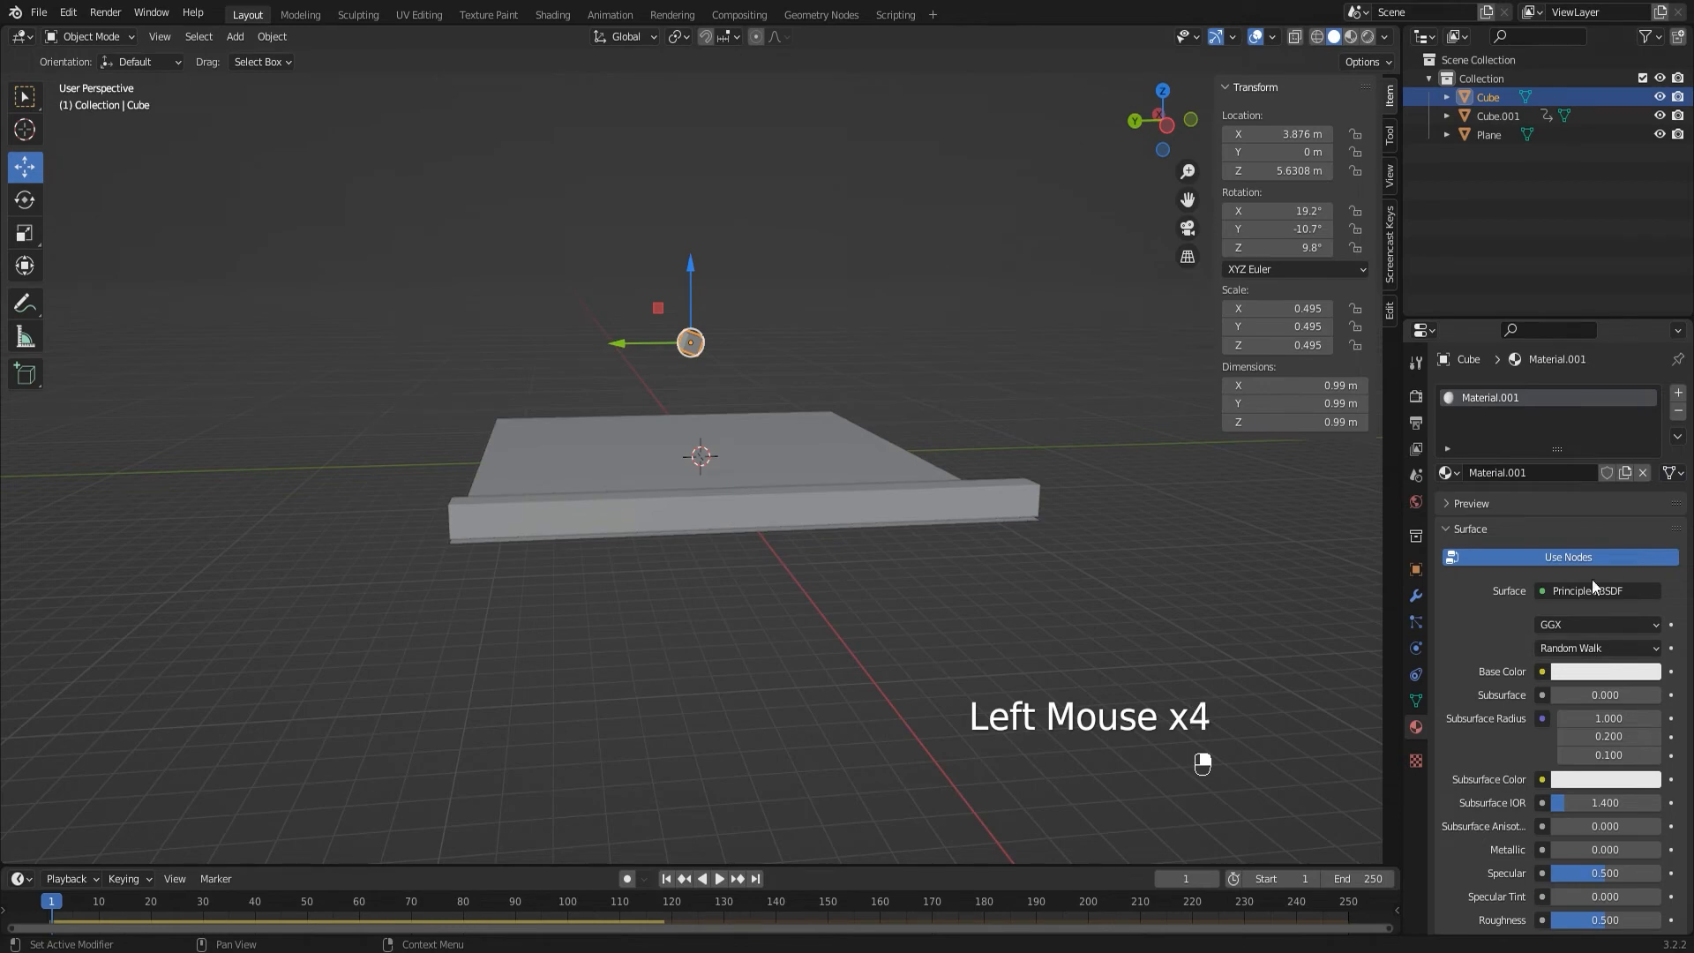
click(1579, 672)
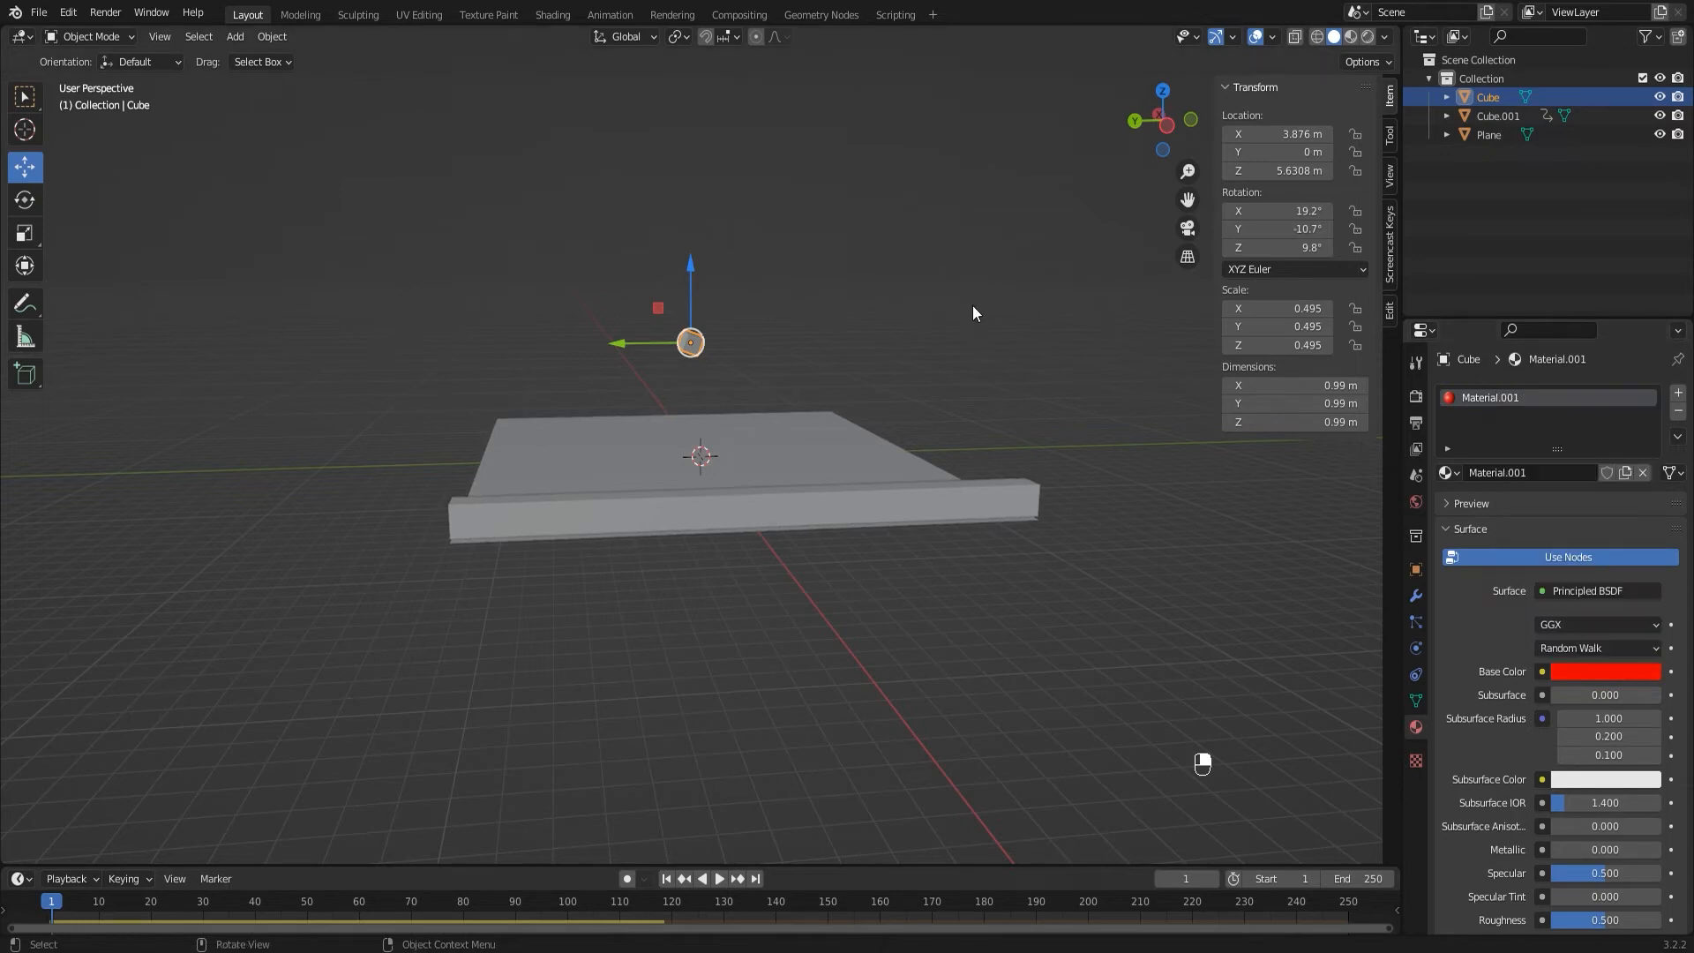
click(861, 349)
click(1350, 36)
- Duplicate the red cube and move the copy along Y to about -2.16 m, beside the original
scroll(670, 353, up, 2)
mouse_move(706, 357)
middle_down()
mouse_move(748, 363)
mouse_move(793, 425)
mouse_move(758, 418)
mouse_move(899, 410)
mouse_move(495, 348)
mouse_move(632, 308)
middle_up()
scroll(659, 377, up, 1)
scroll(799, 411, down, 2)
click(701, 304)
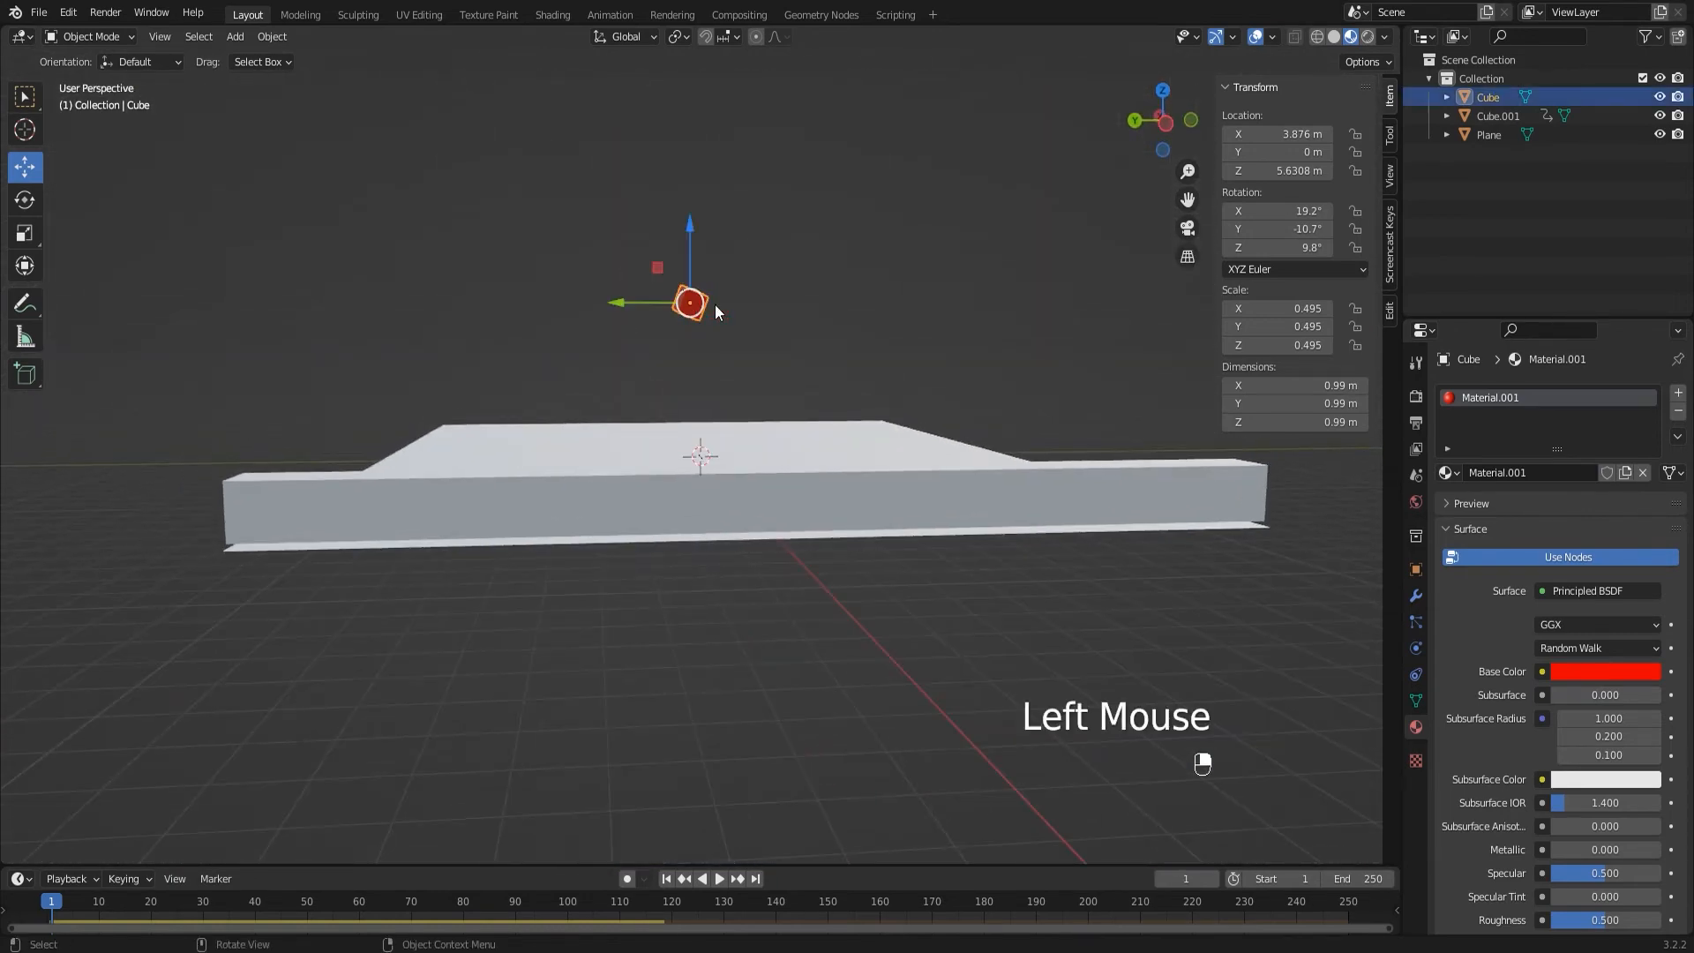
key(shift+d)
key(x)
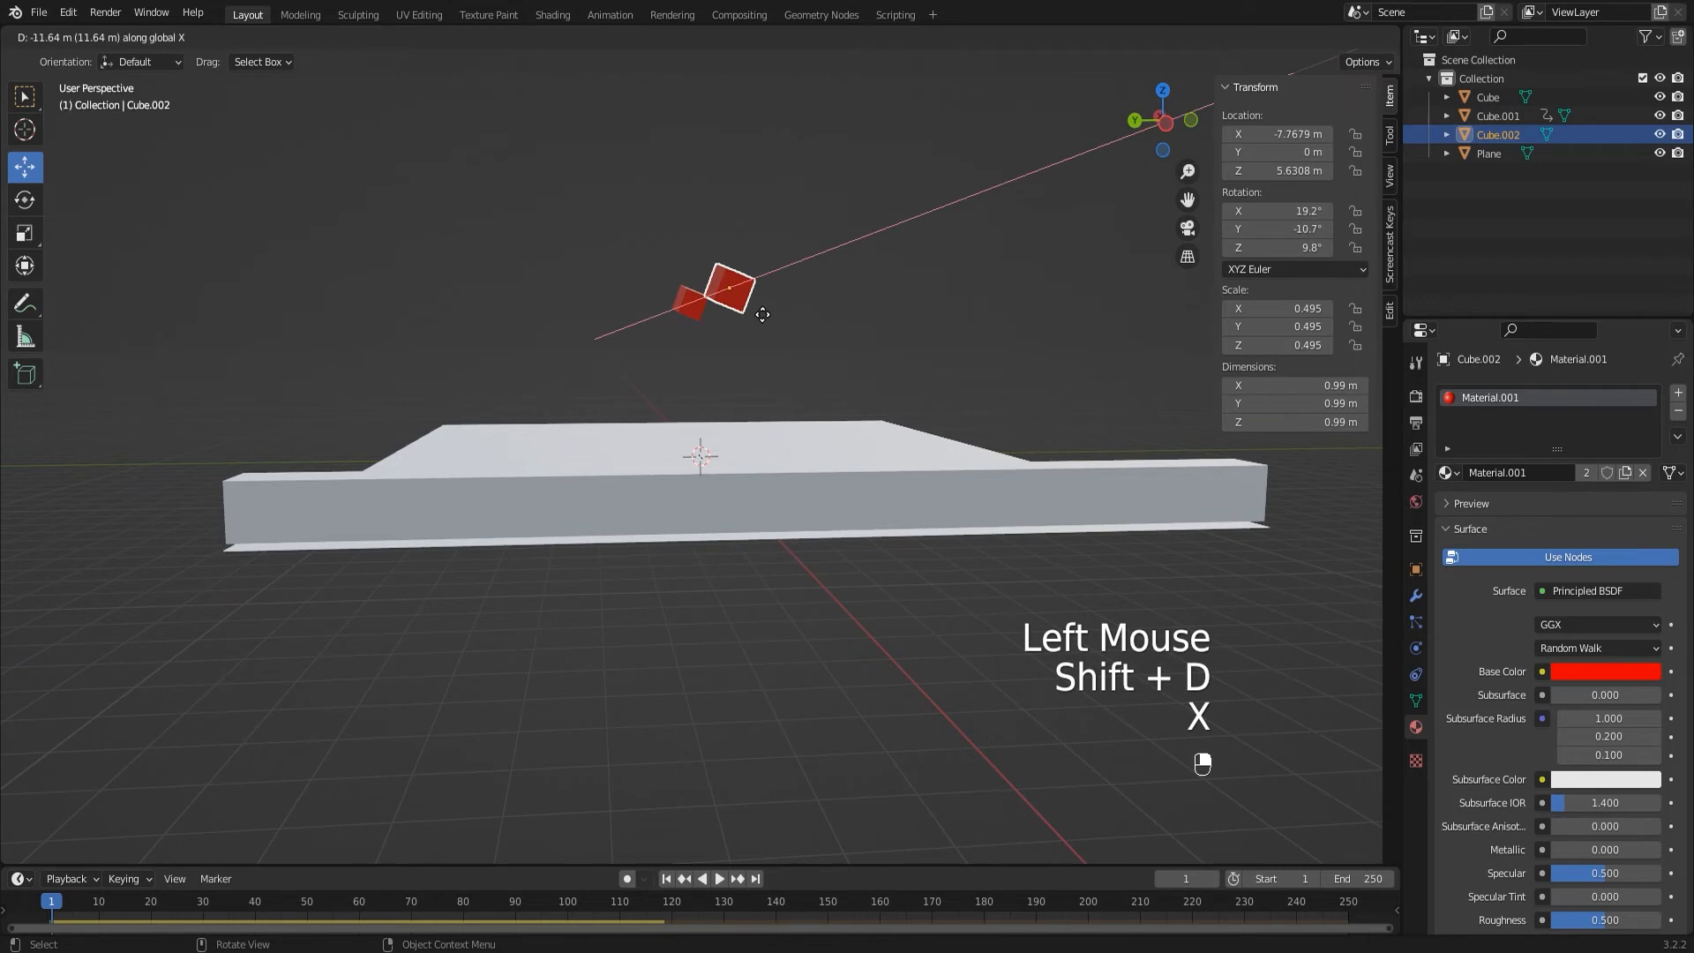
key(y)
click(766, 319)
- Select both red cubes and duplicate the pair twice to extend the row to six cubes
drag(632, 214, 824, 330)
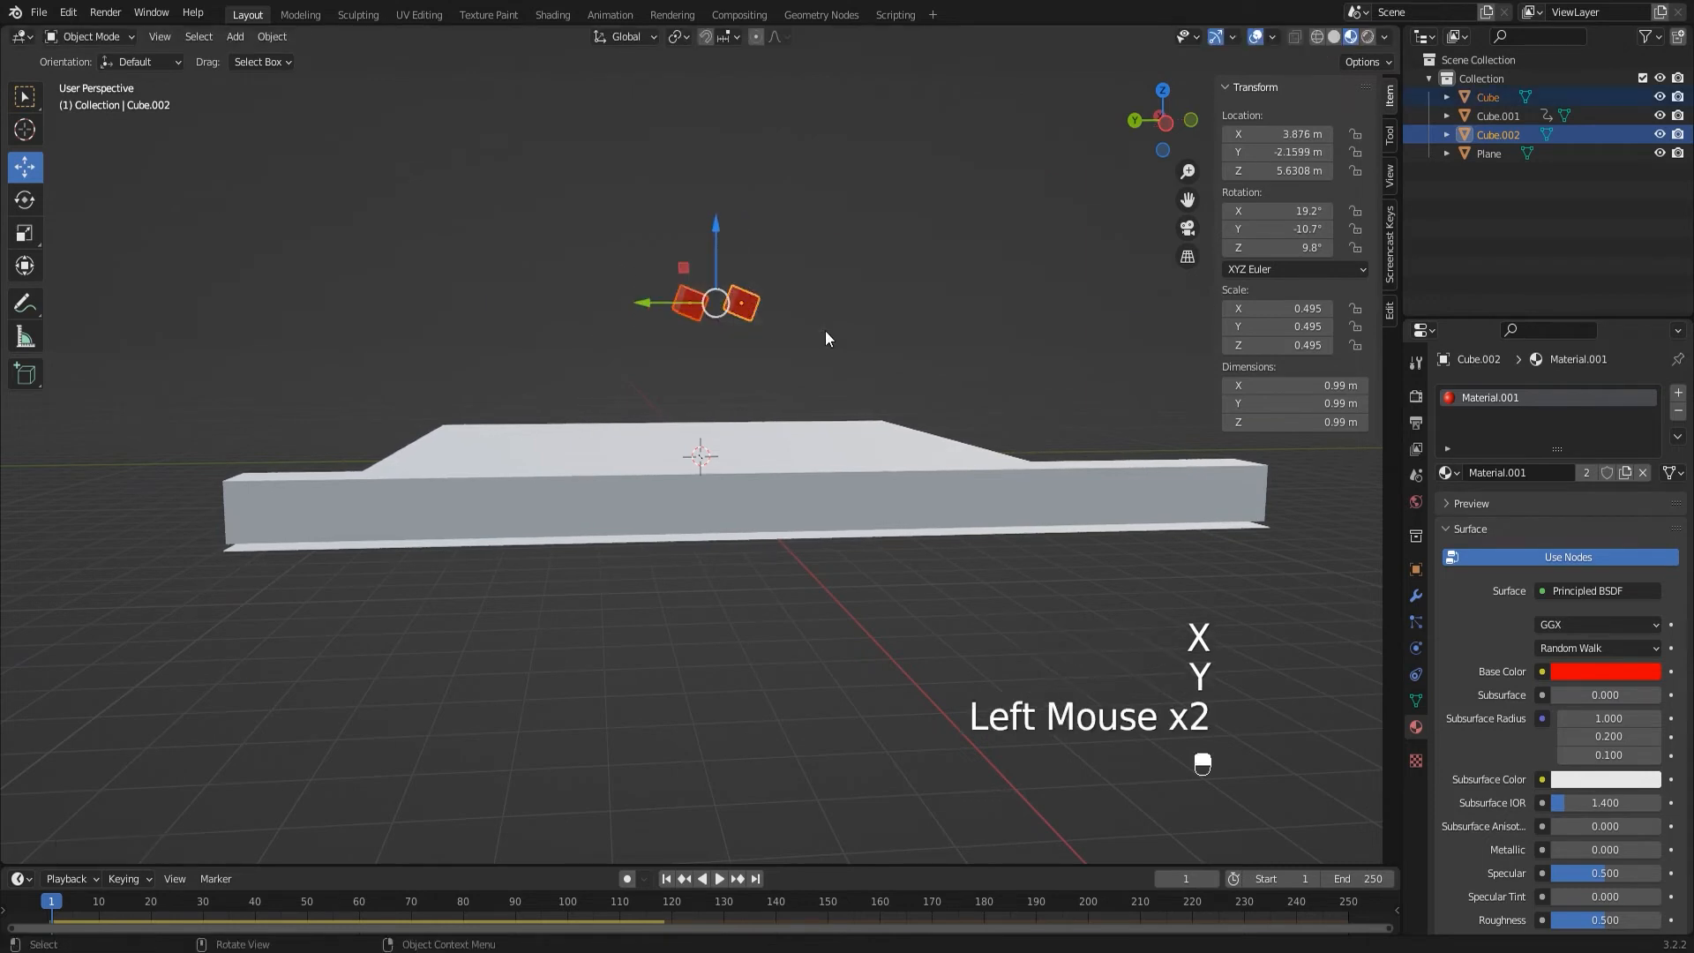
key(shift+d)
click(698, 327)
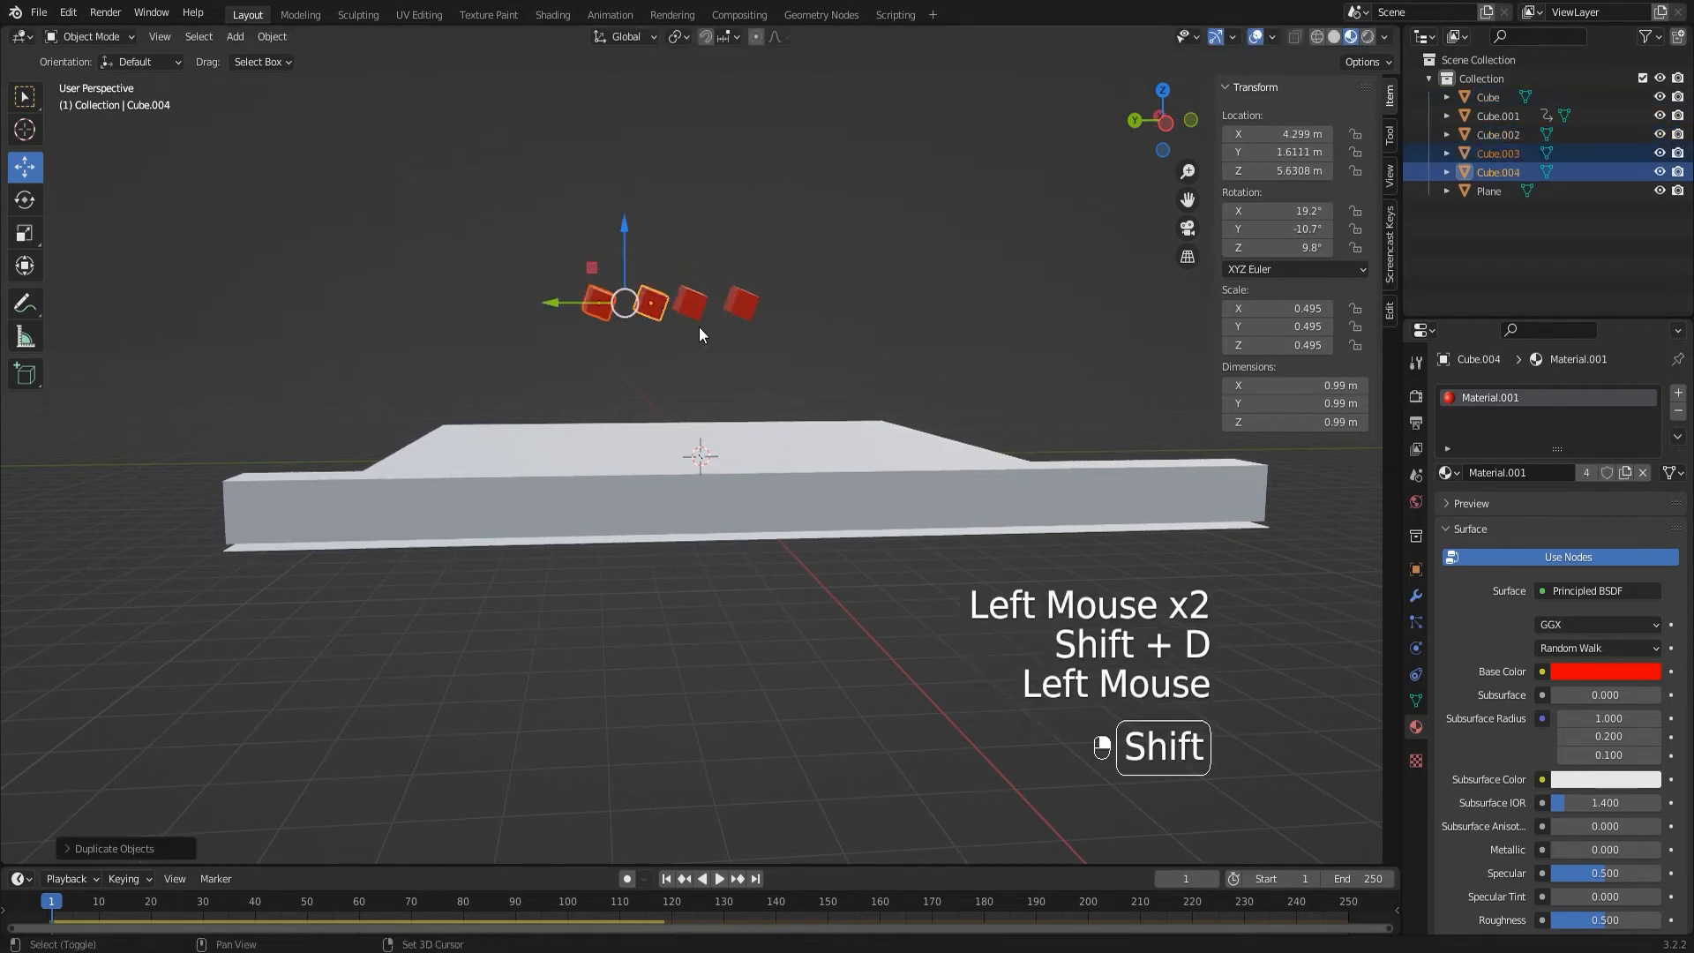
key(shift+d)
click(591, 331)
- Duplicate the cube pair three more times to form a second row of six cubes above the first
key(shift+d)
click(648, 289)
key(shift+d)
click(757, 298)
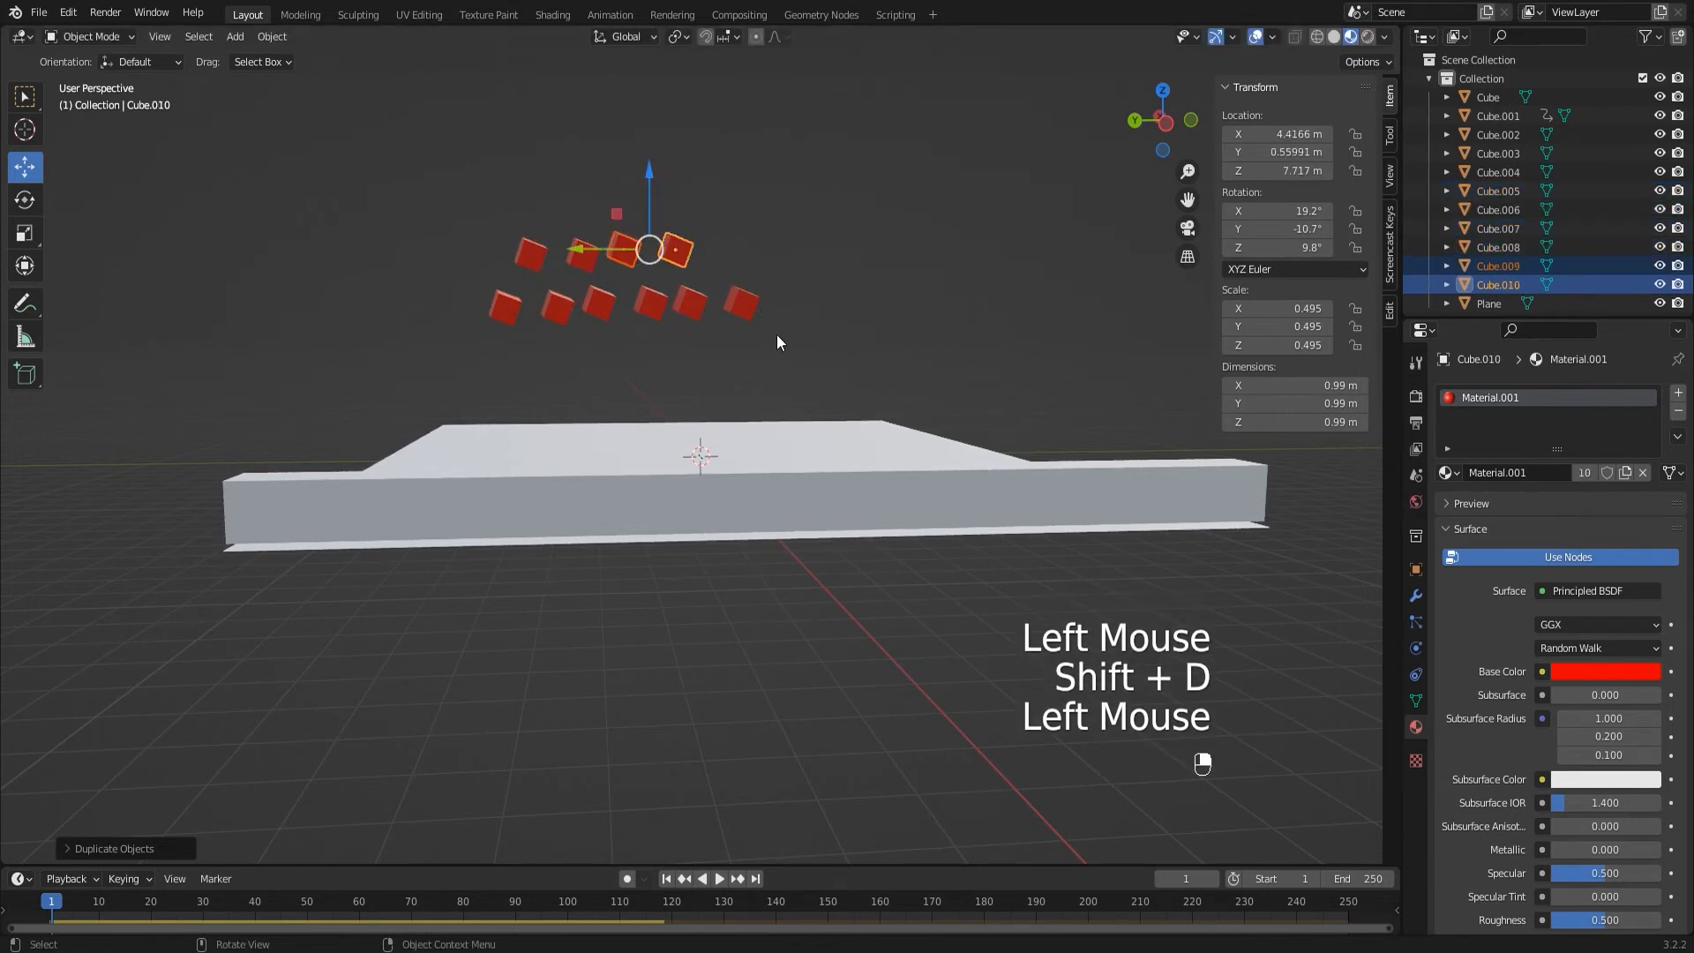
key(shift+d)
click(752, 370)
- Duplicate the last cube pair once more, place it at the end of the lower row, and deselect
click(761, 313)
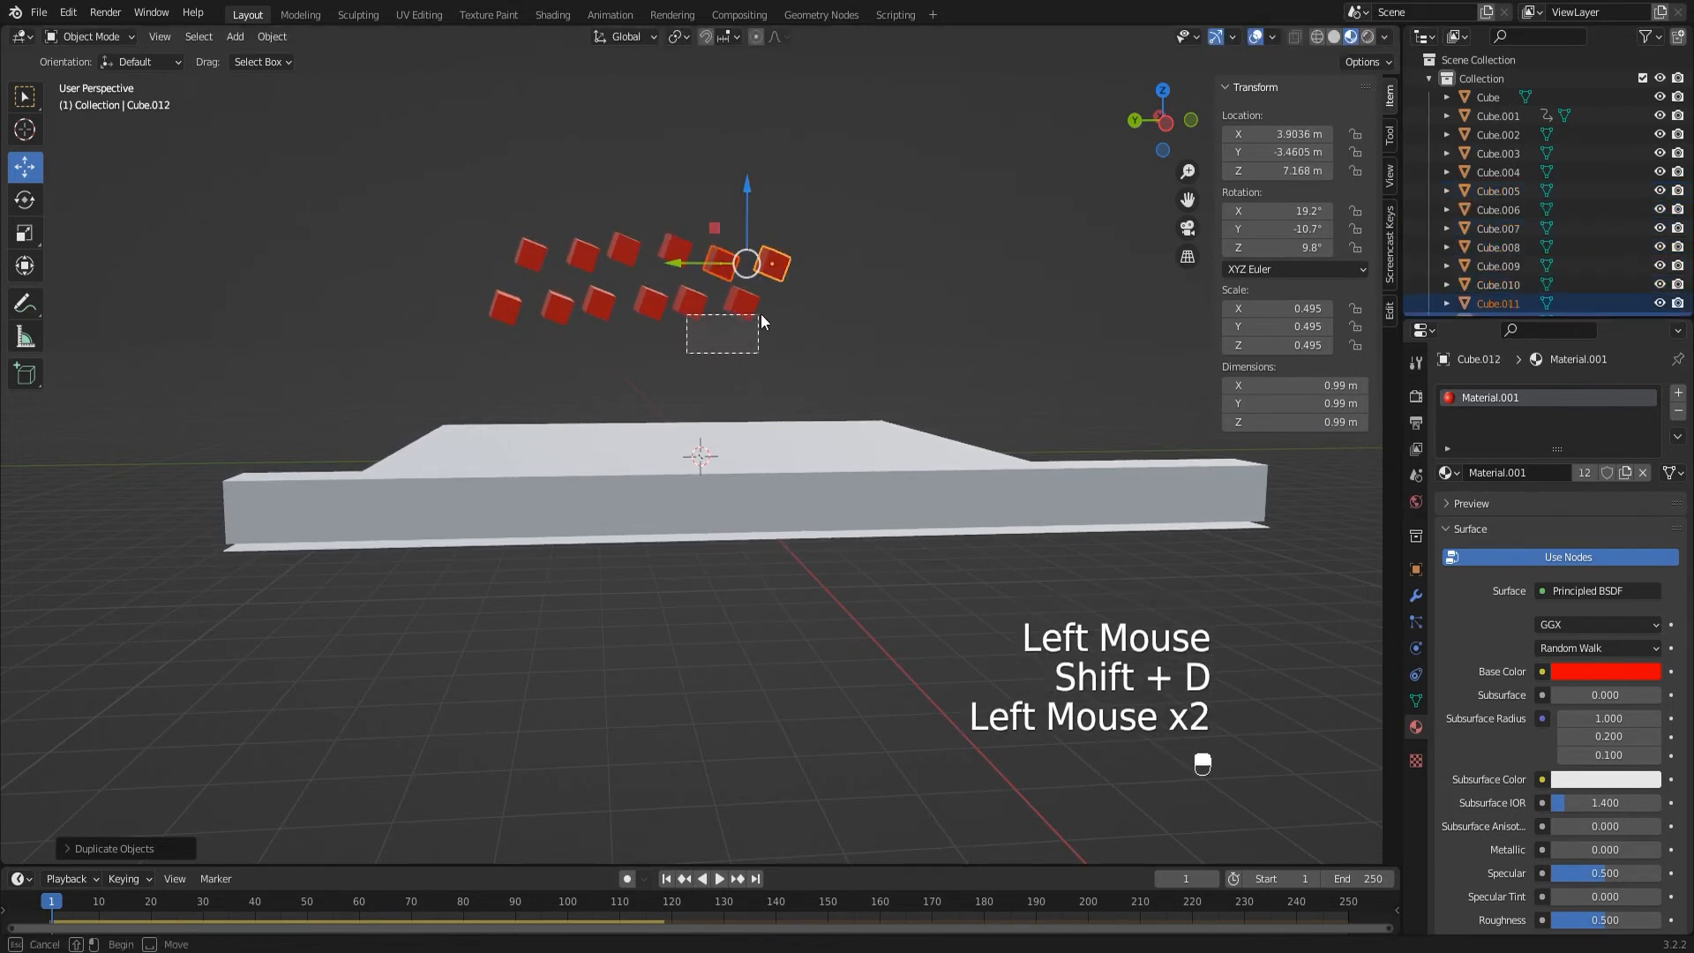
key(shift+d)
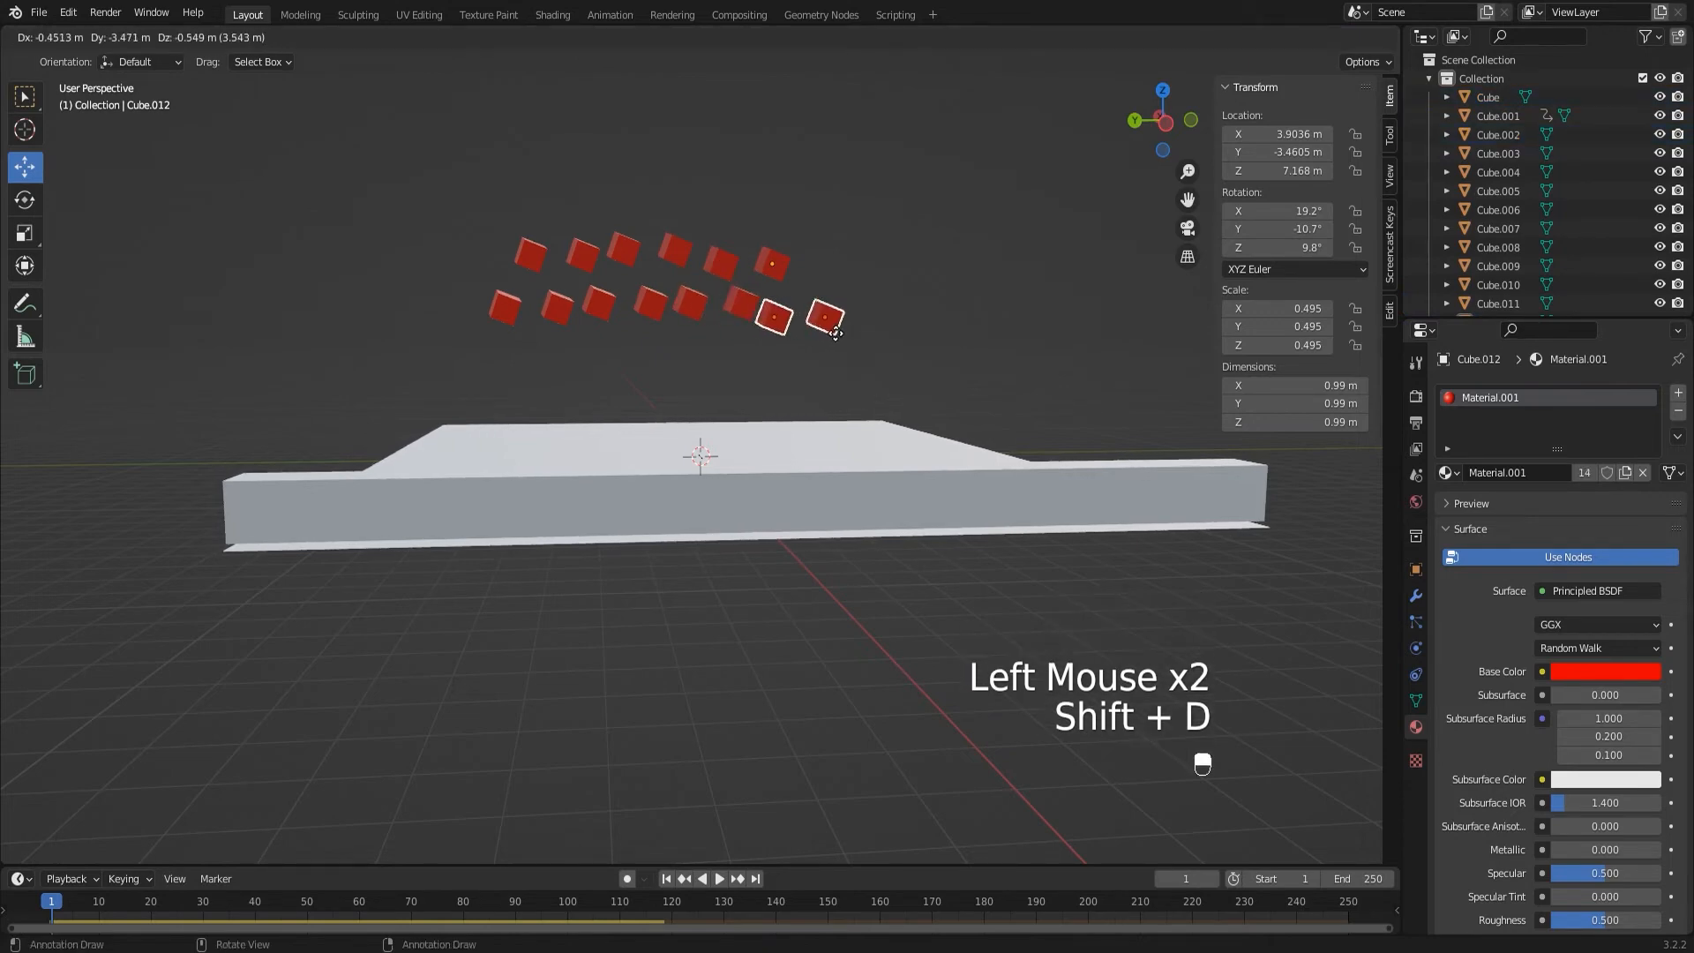
click(838, 335)
click(918, 231)
- Play the simulation twice from angled views to examine the bar sweeping the red cubes, and return to frame 1
middle_drag(917, 231, 849, 538)
key(space)
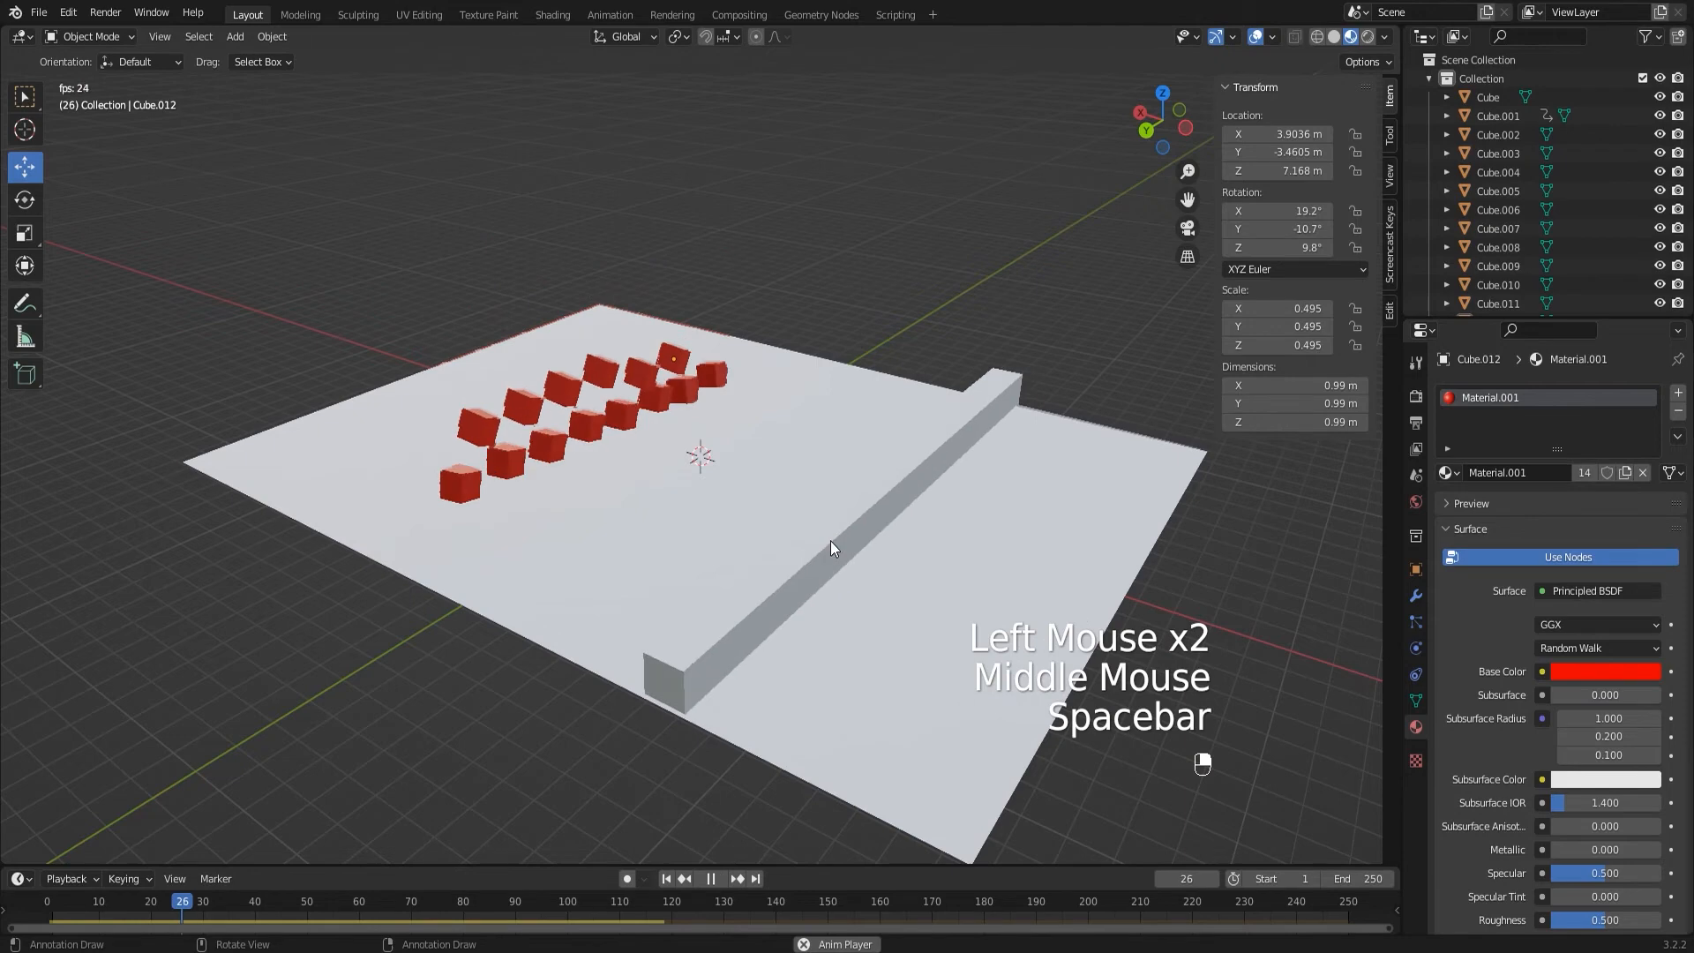
middle_drag(760, 533, 831, 607)
scroll(783, 541, down, 2)
key(space)
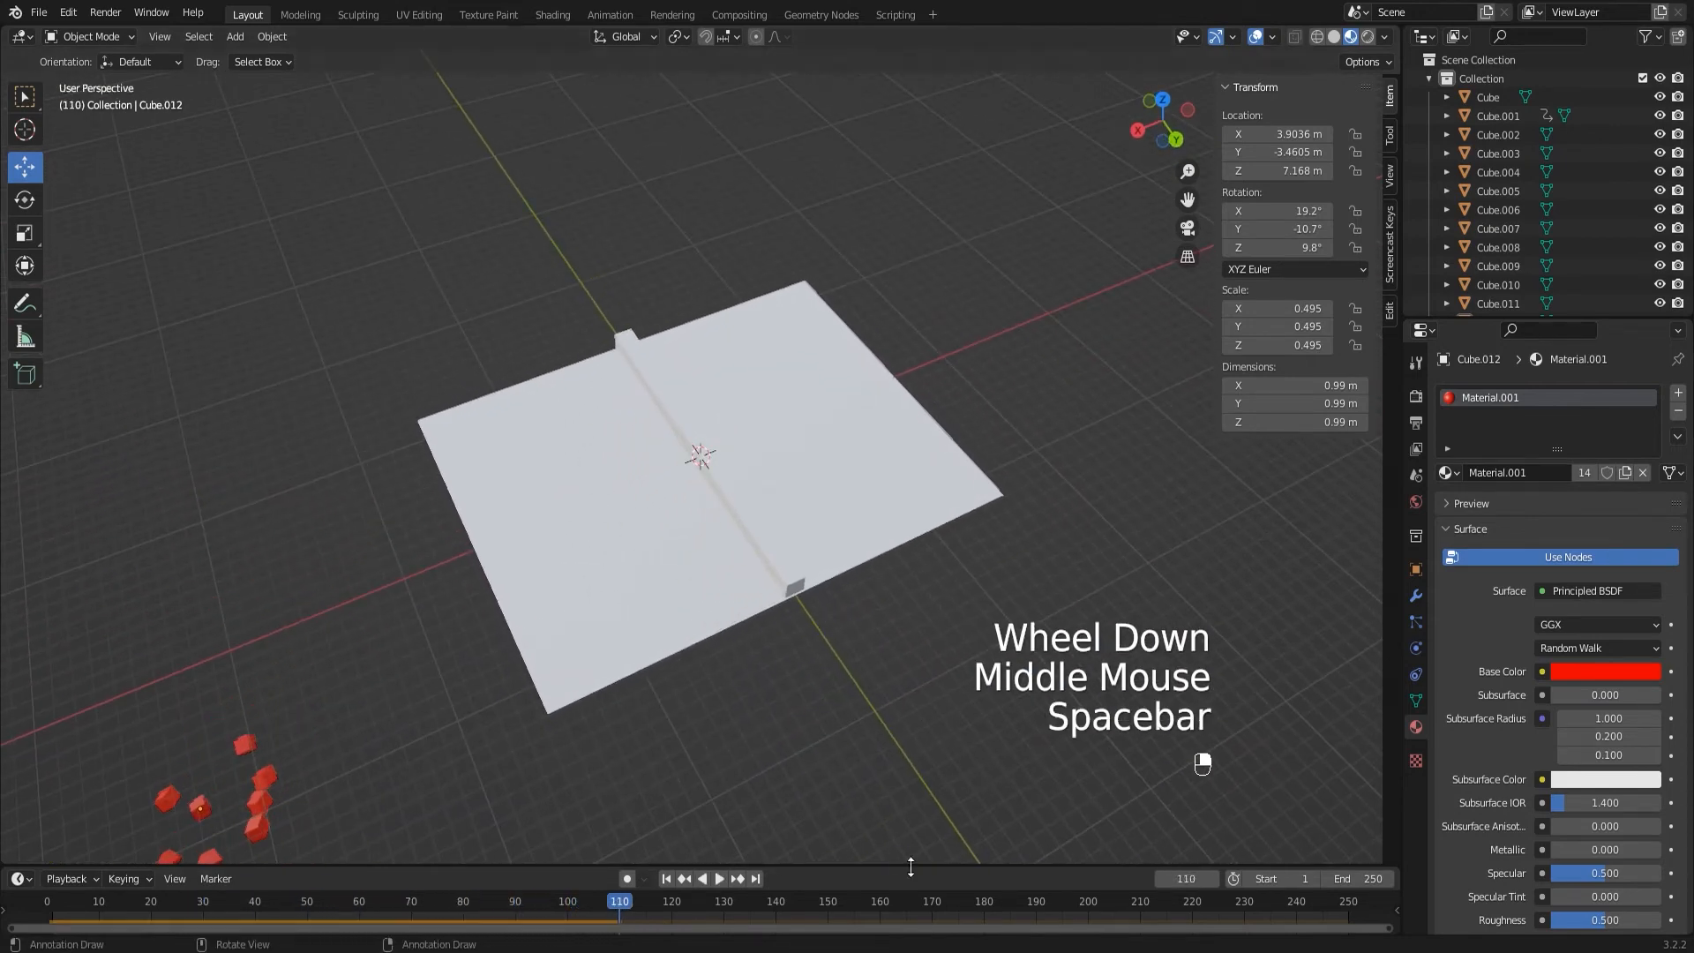
click(667, 879)
key(space)
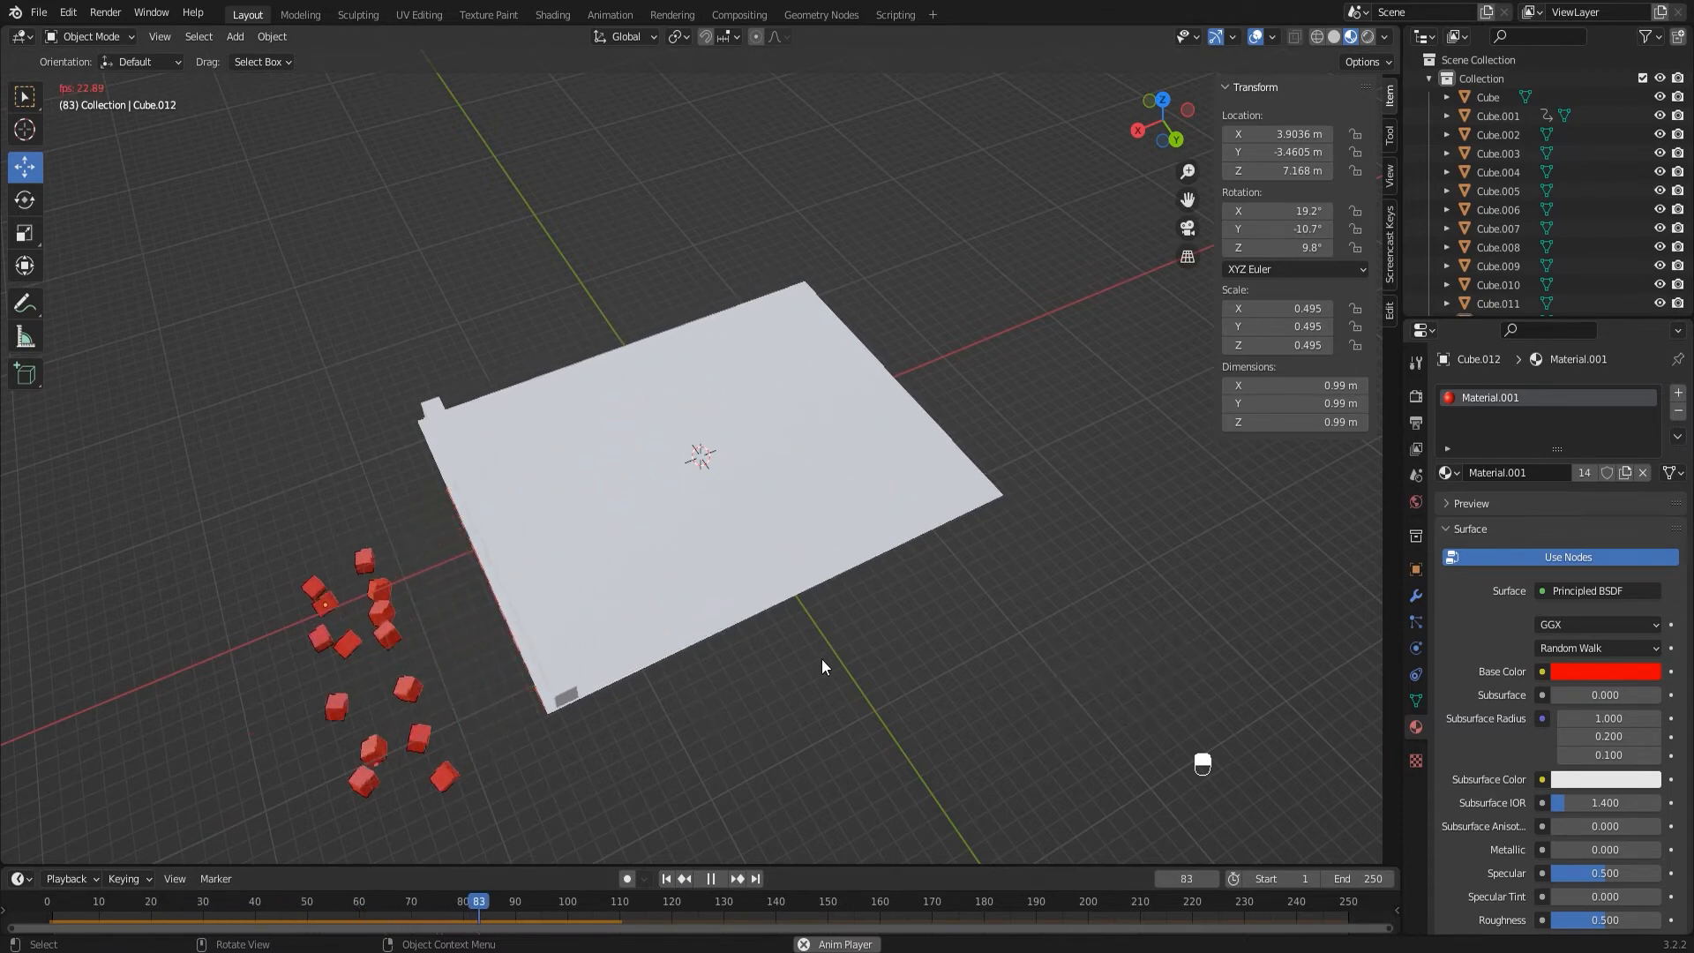
key(space)
middle_drag(867, 701, 637, 610)
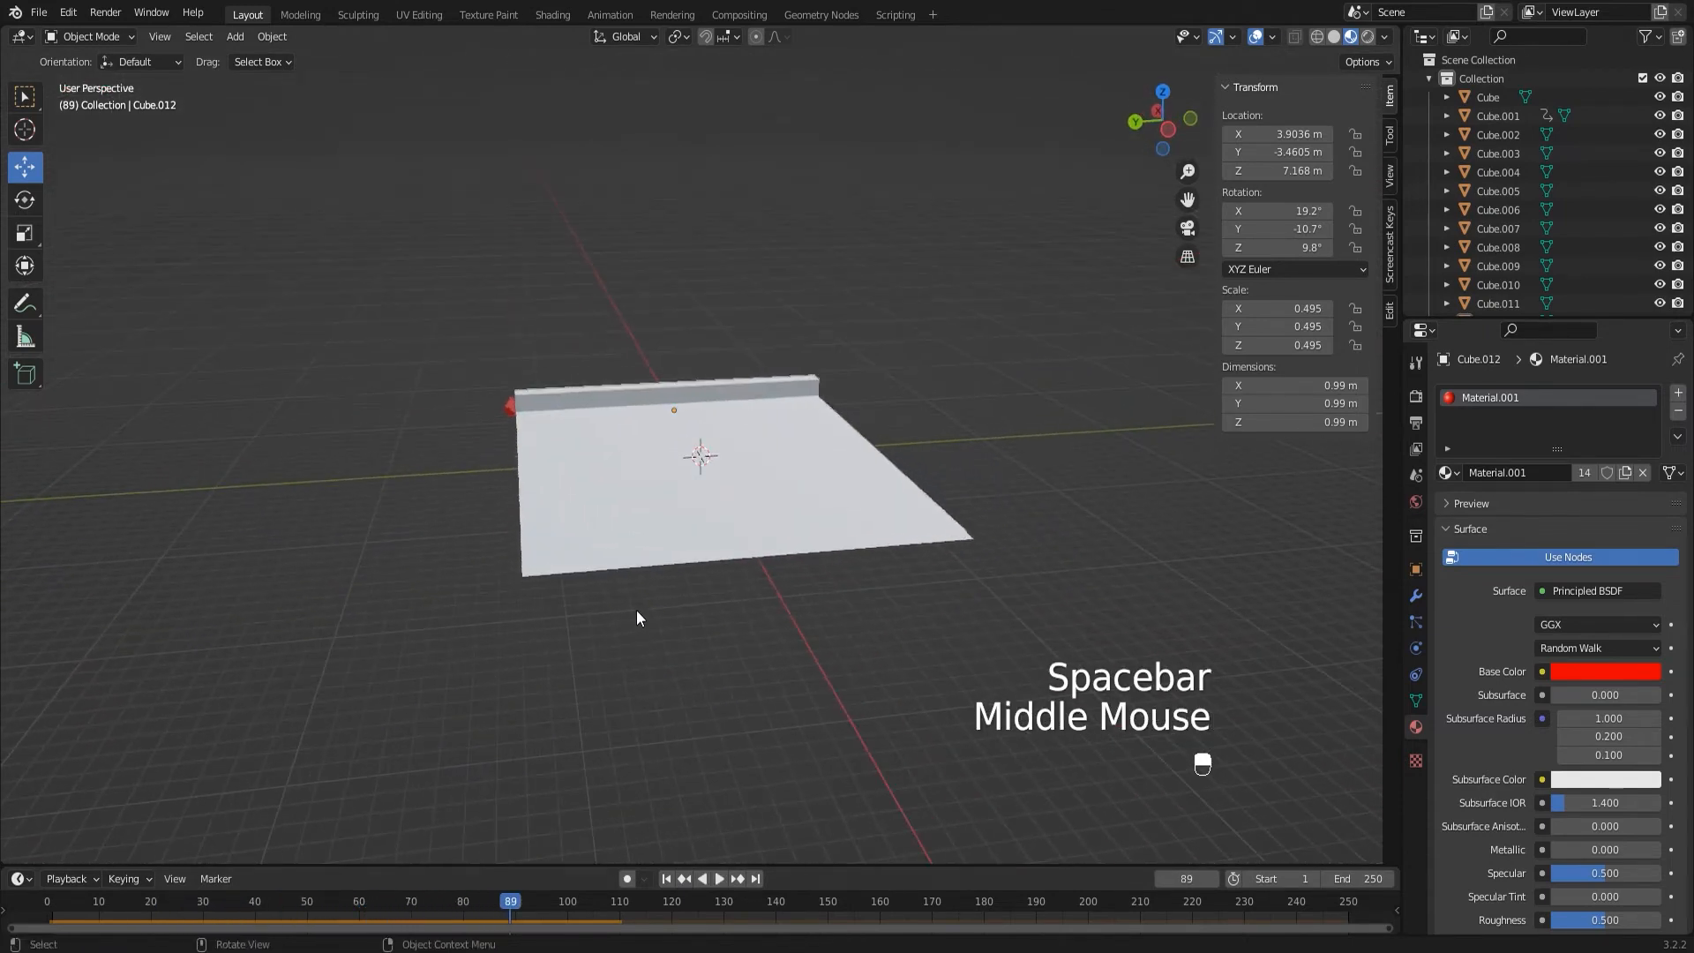
click(666, 879)
- Duplicate a single red cube three times and scatter the copies around the end of the two rows
drag(831, 291, 765, 368)
key(shift+d)
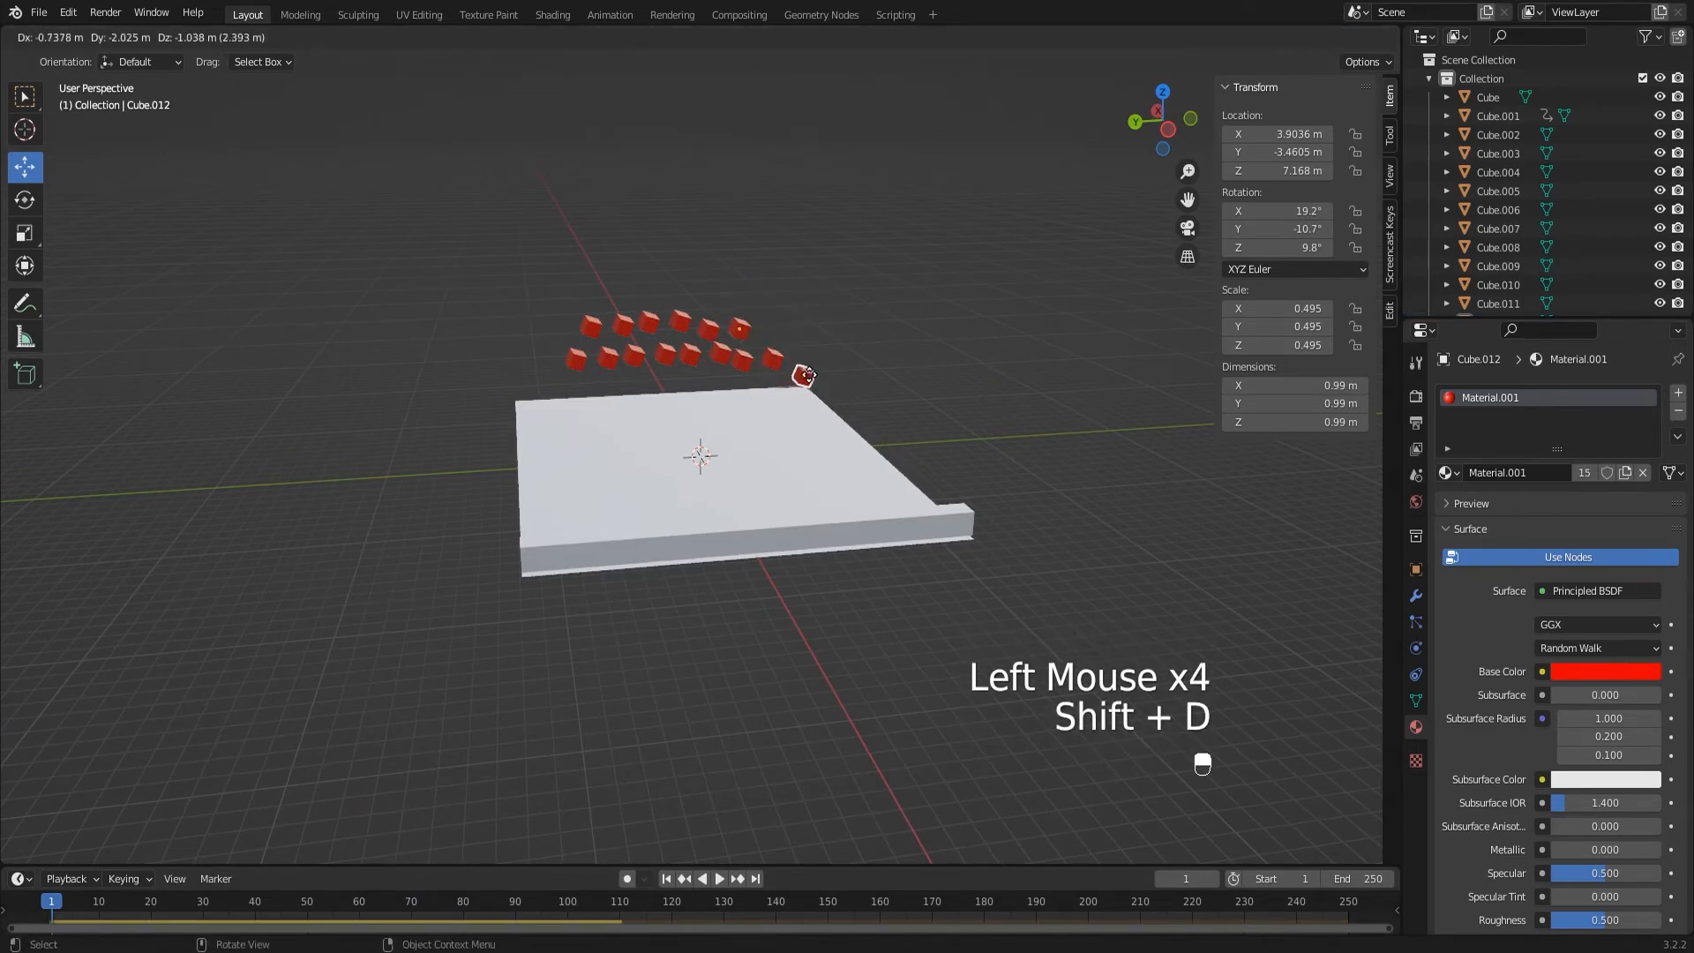
click(800, 378)
key(shift+d)
click(794, 395)
middle_drag(793, 394, 790, 499)
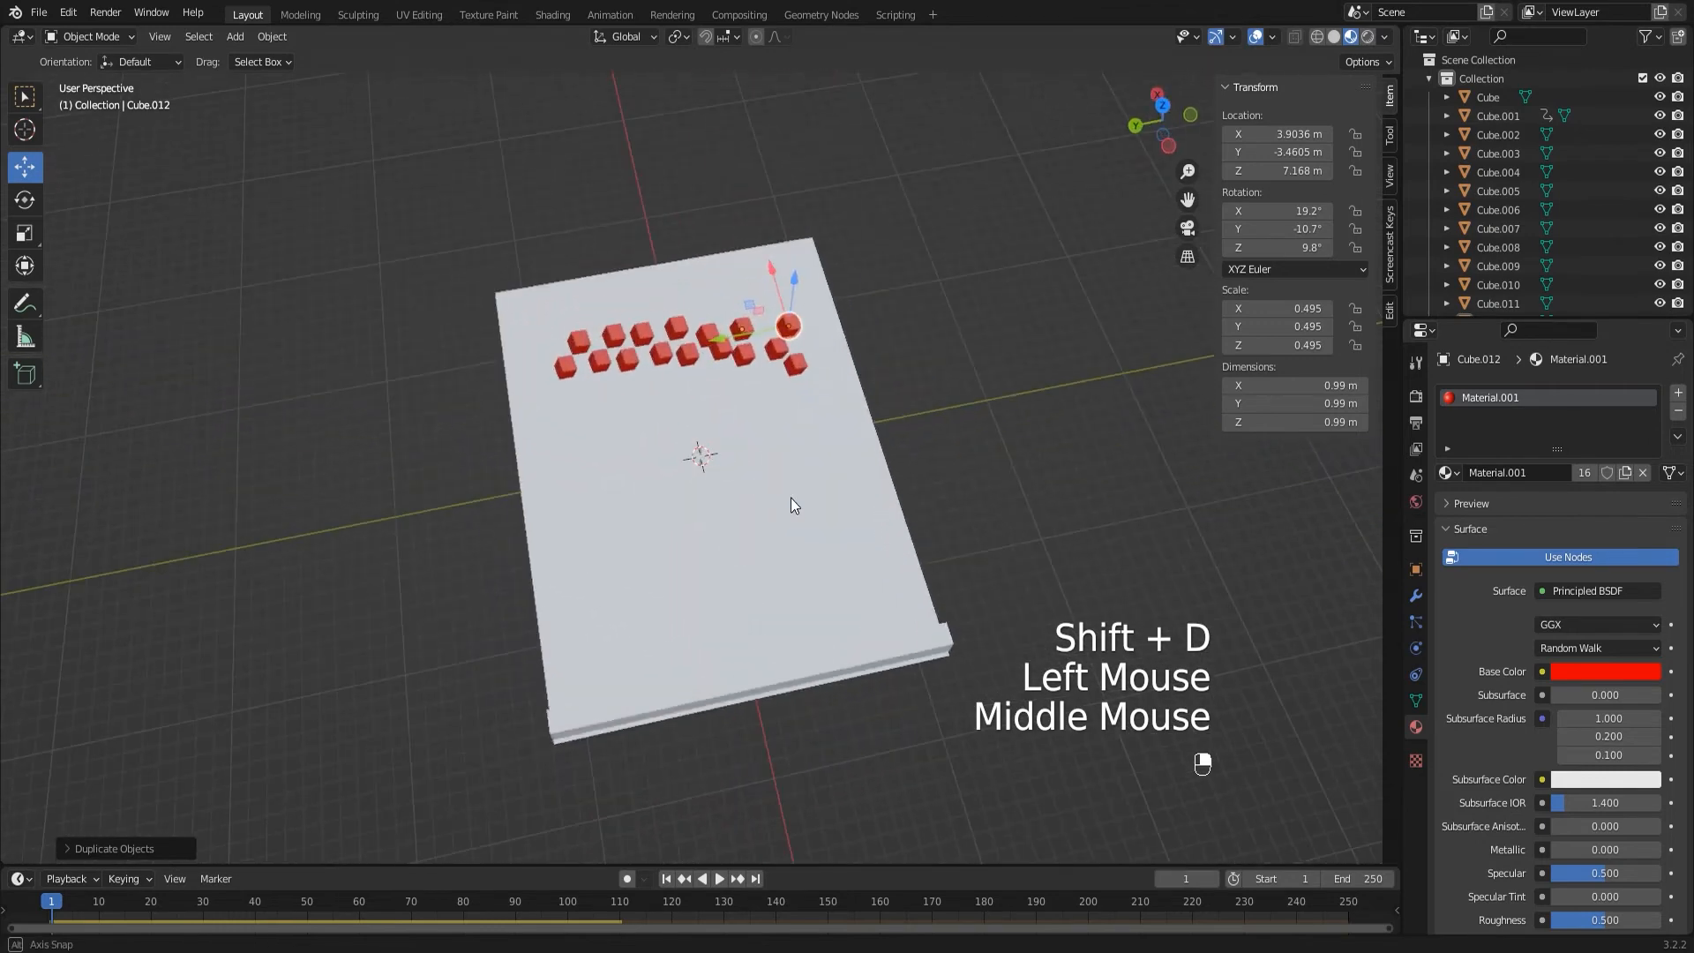
key(shift+d)
click(837, 365)
middle_drag(940, 389, 914, 425)
key(ctrl+s)
click(1244, 728)
key(d)
- Save the project as 999.blend in the D:\3D Blender folder
key(ctrl+s)
click(930, 723)
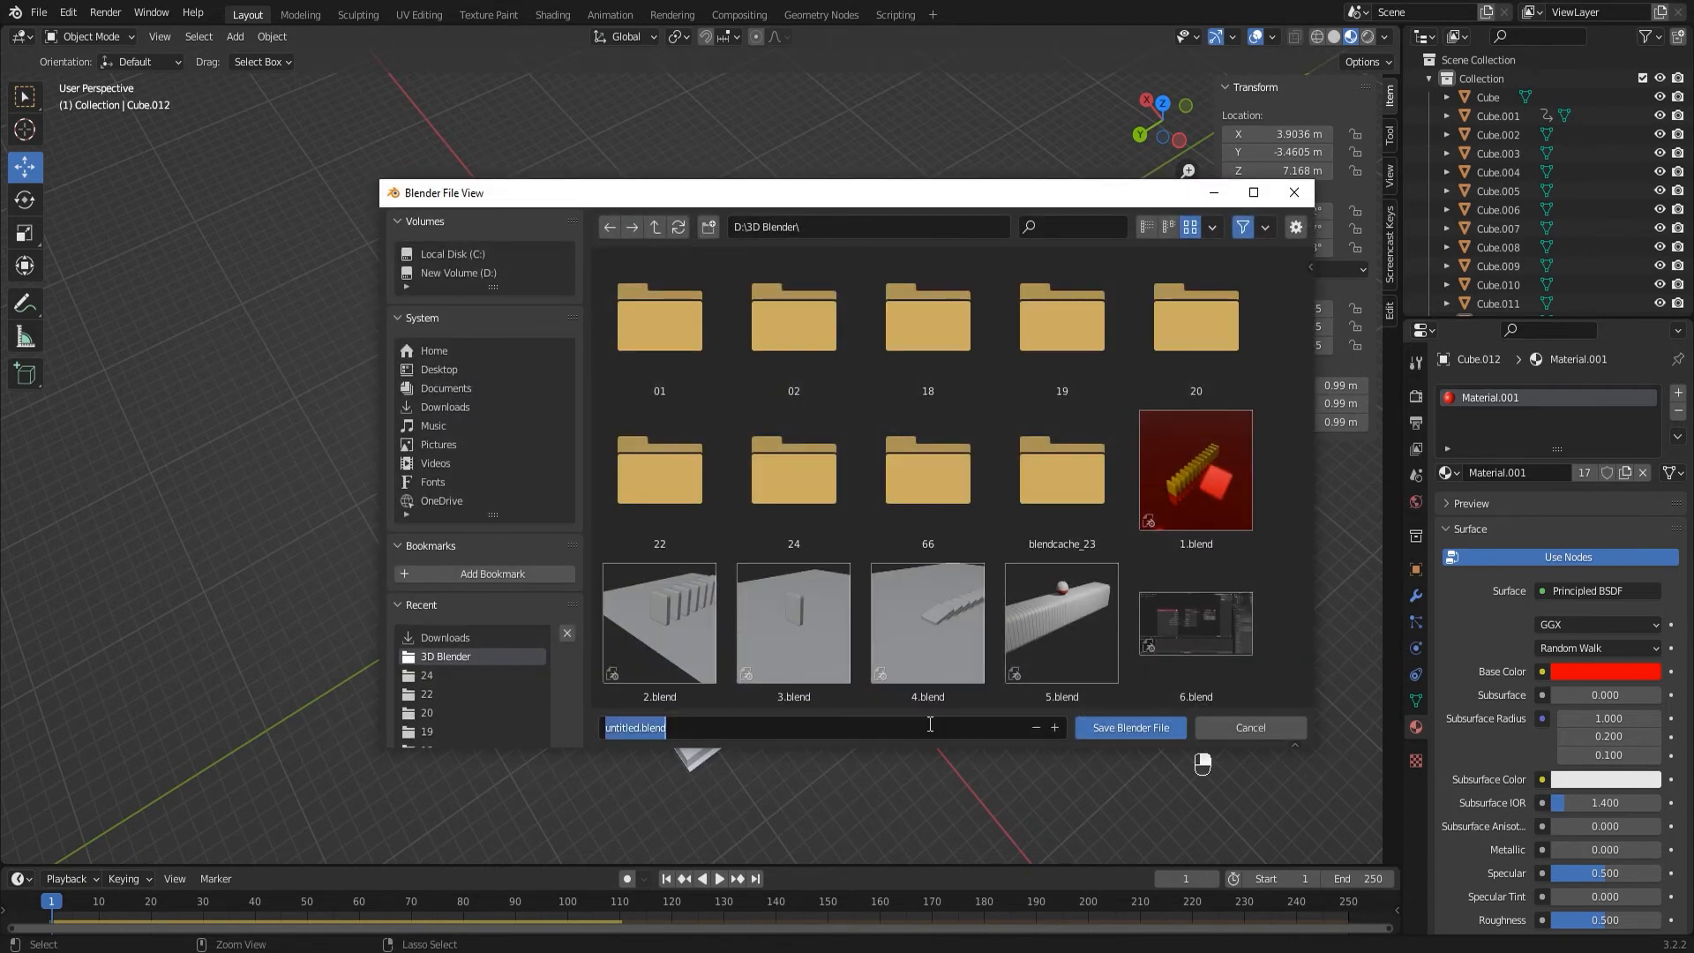
key(Return)
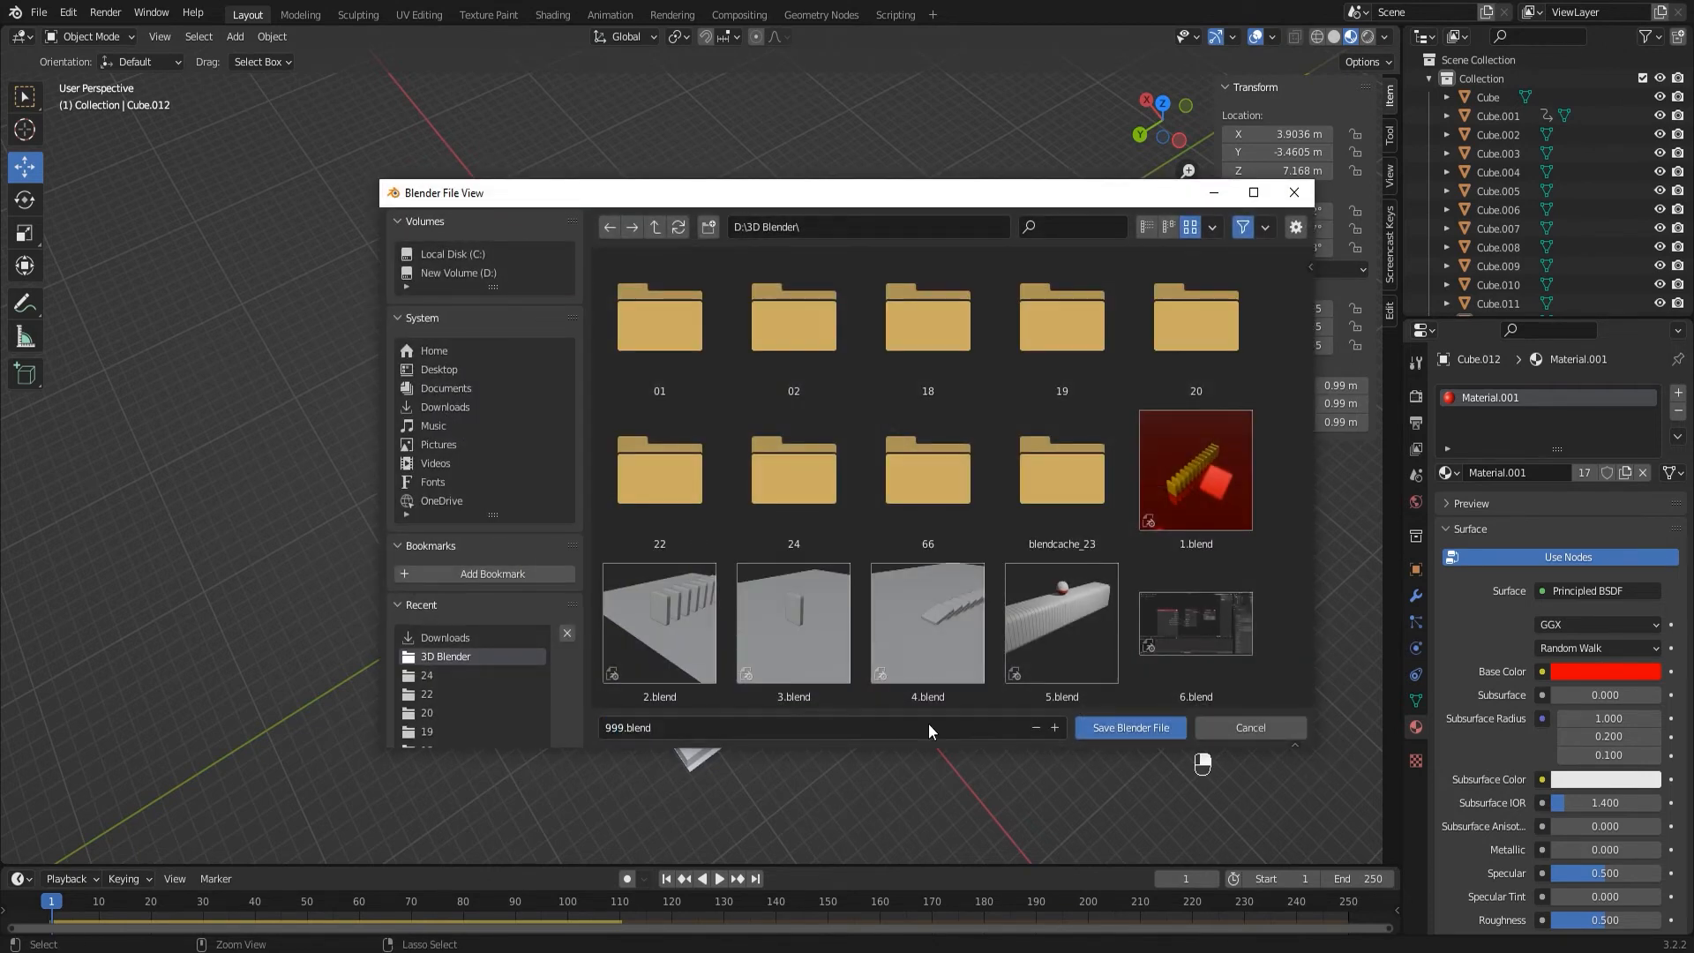
click(1113, 729)
- Play the simulation to examine how the bar pushes the enlarged group of cubes, and return to frame 1
key(space)
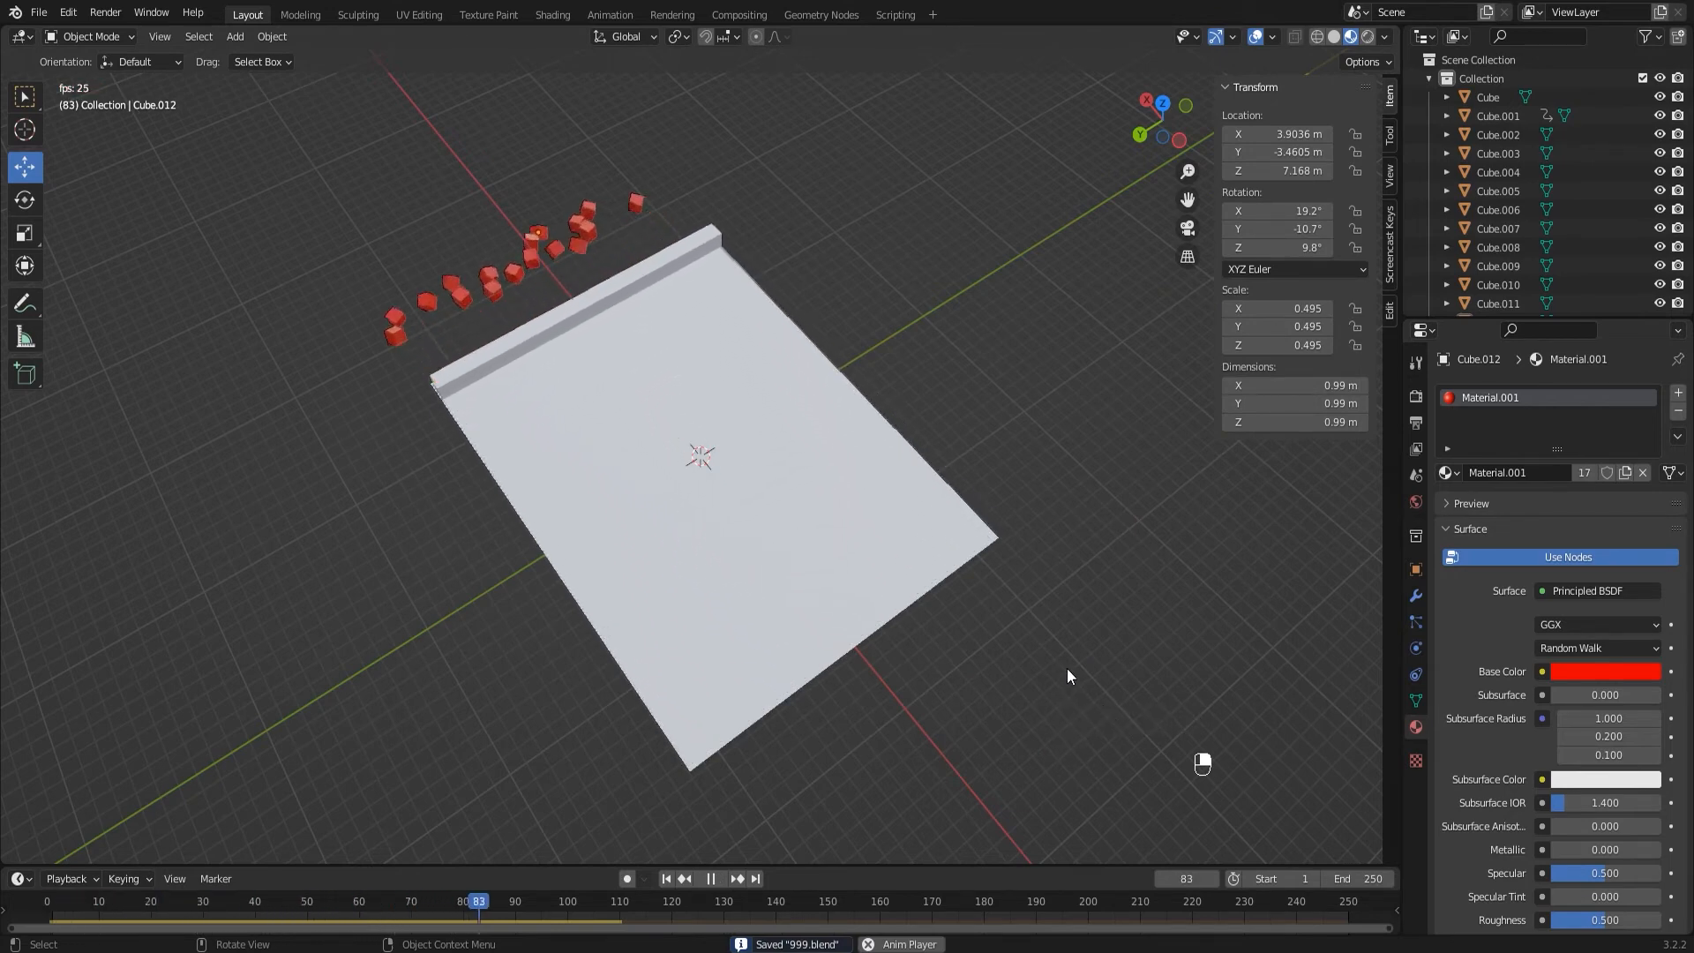
key(space)
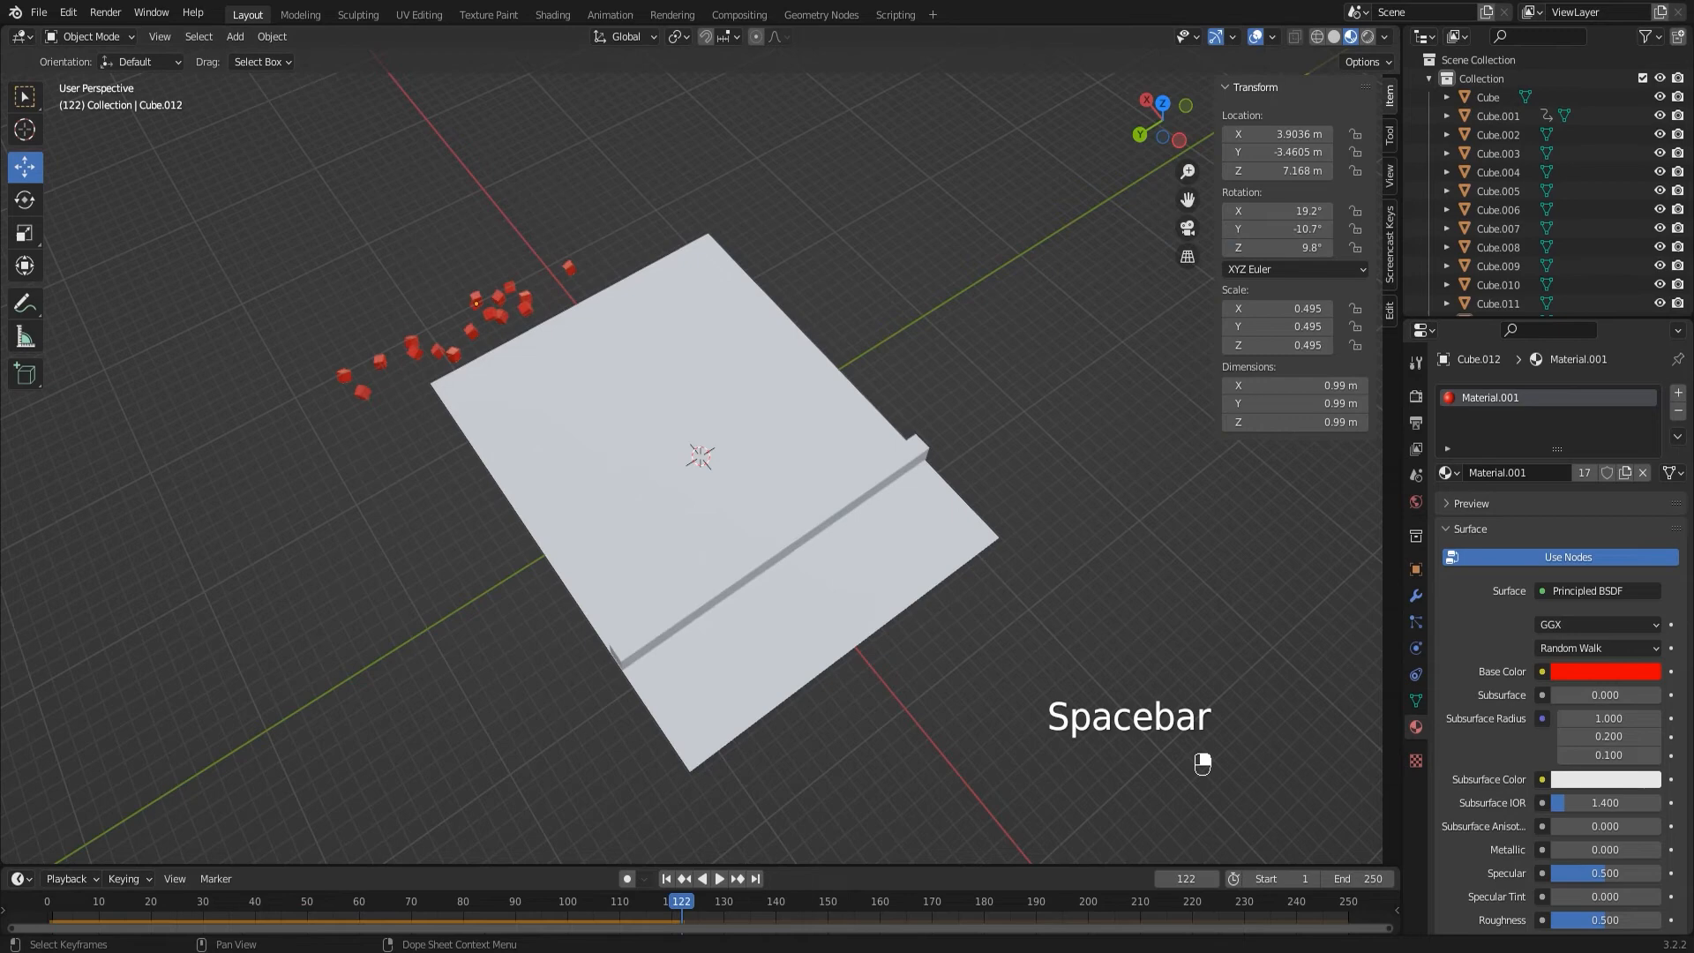
click(666, 879)
- Give the long bar a new material with a blue Base Color
middle_drag(785, 679, 934, 446)
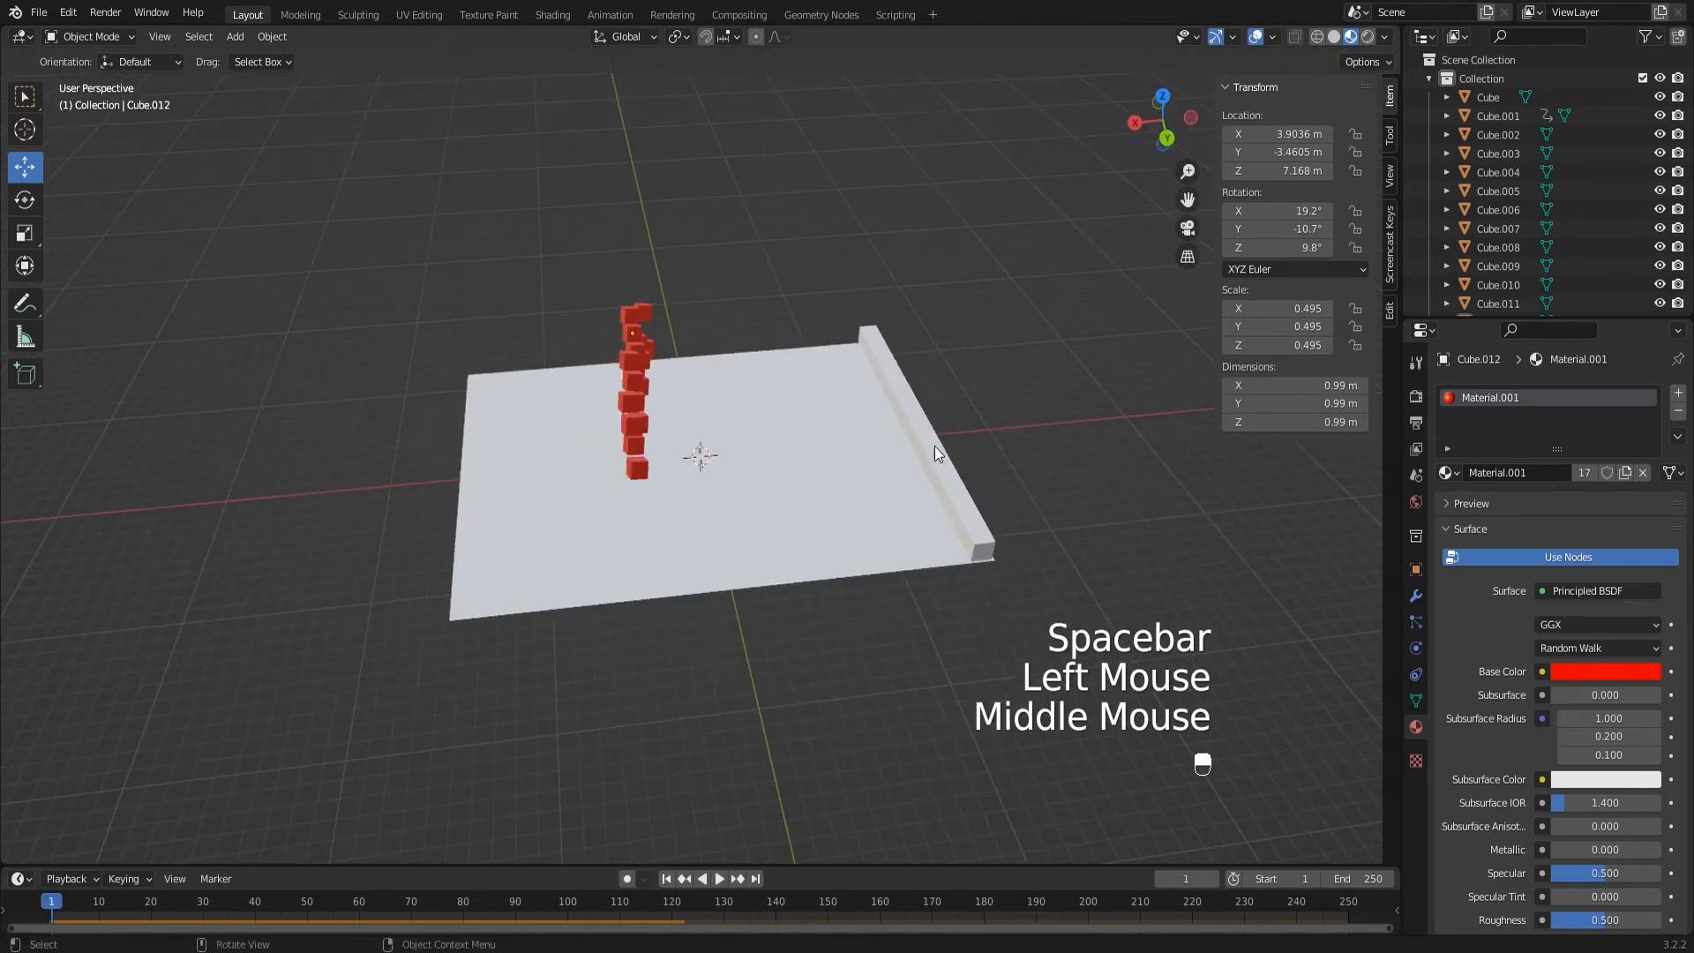
click(945, 470)
click(1533, 472)
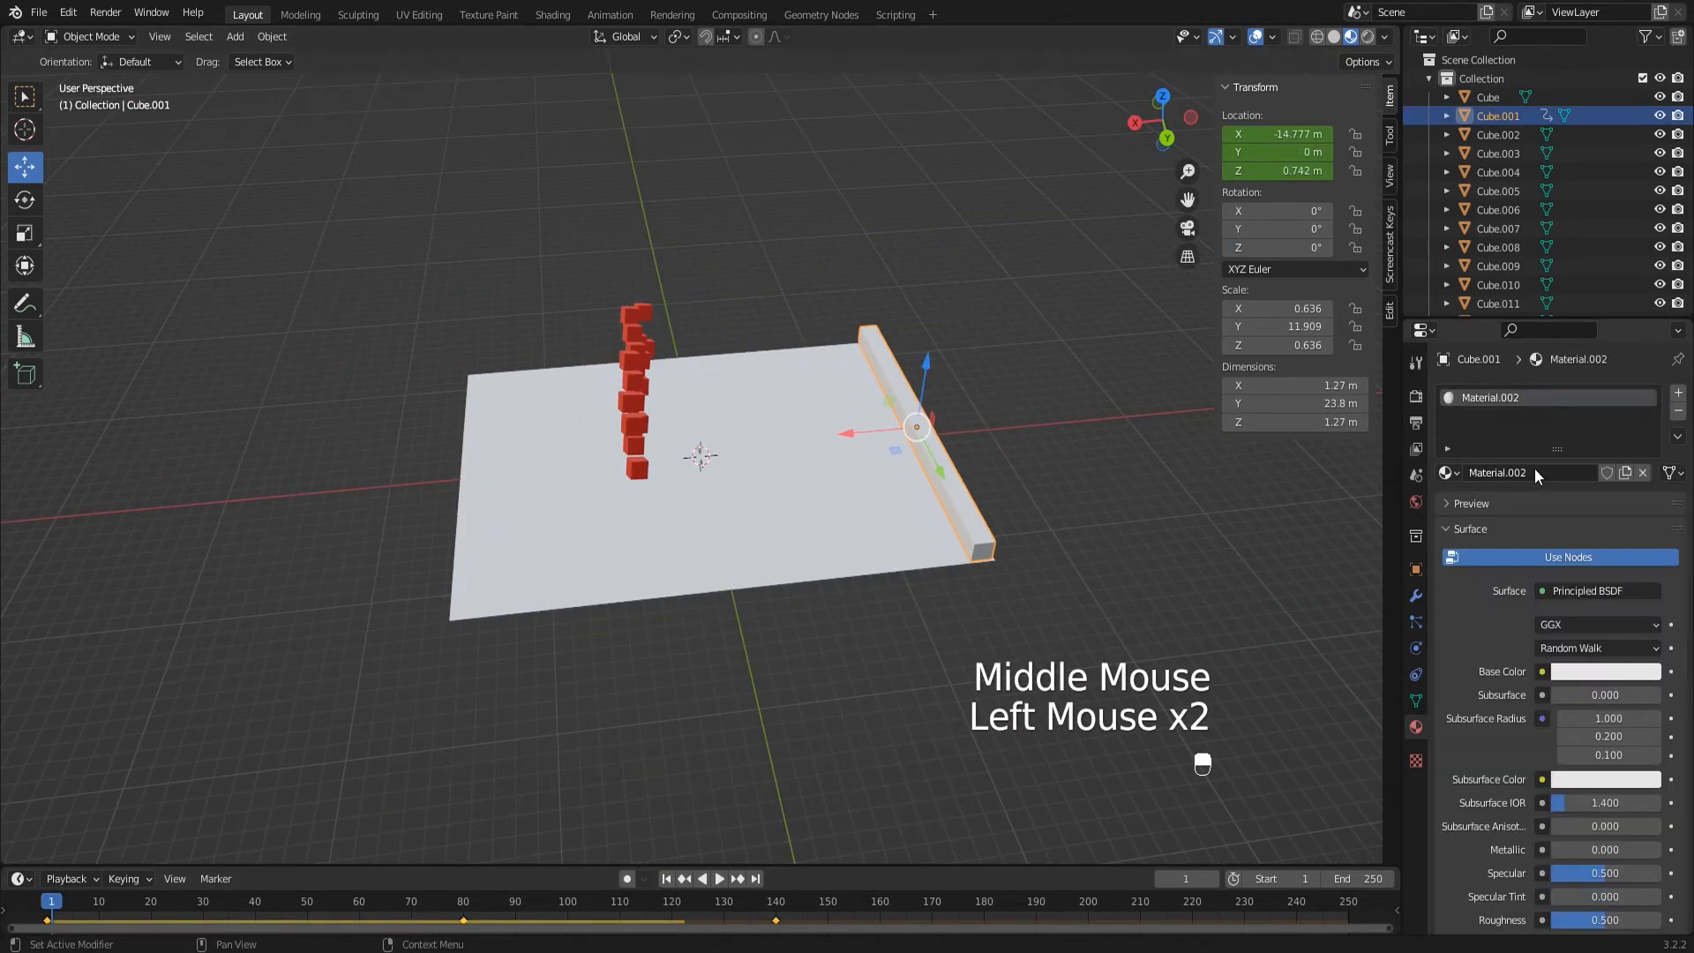
click(1601, 672)
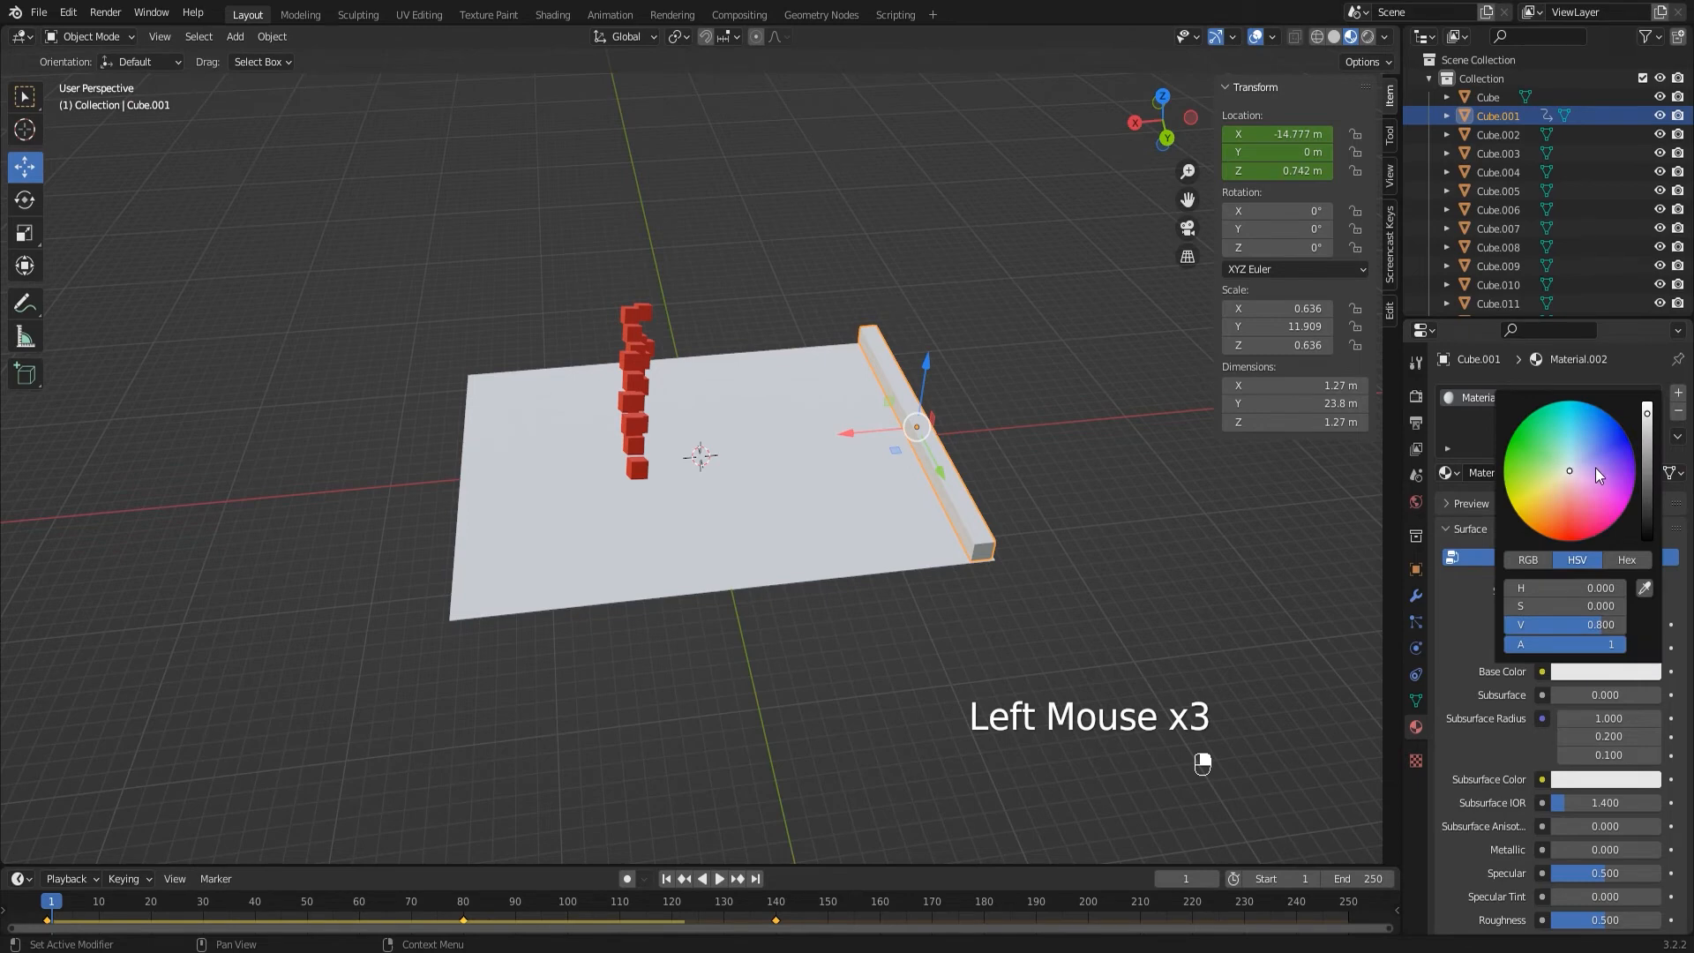
drag(1597, 450, 1631, 443)
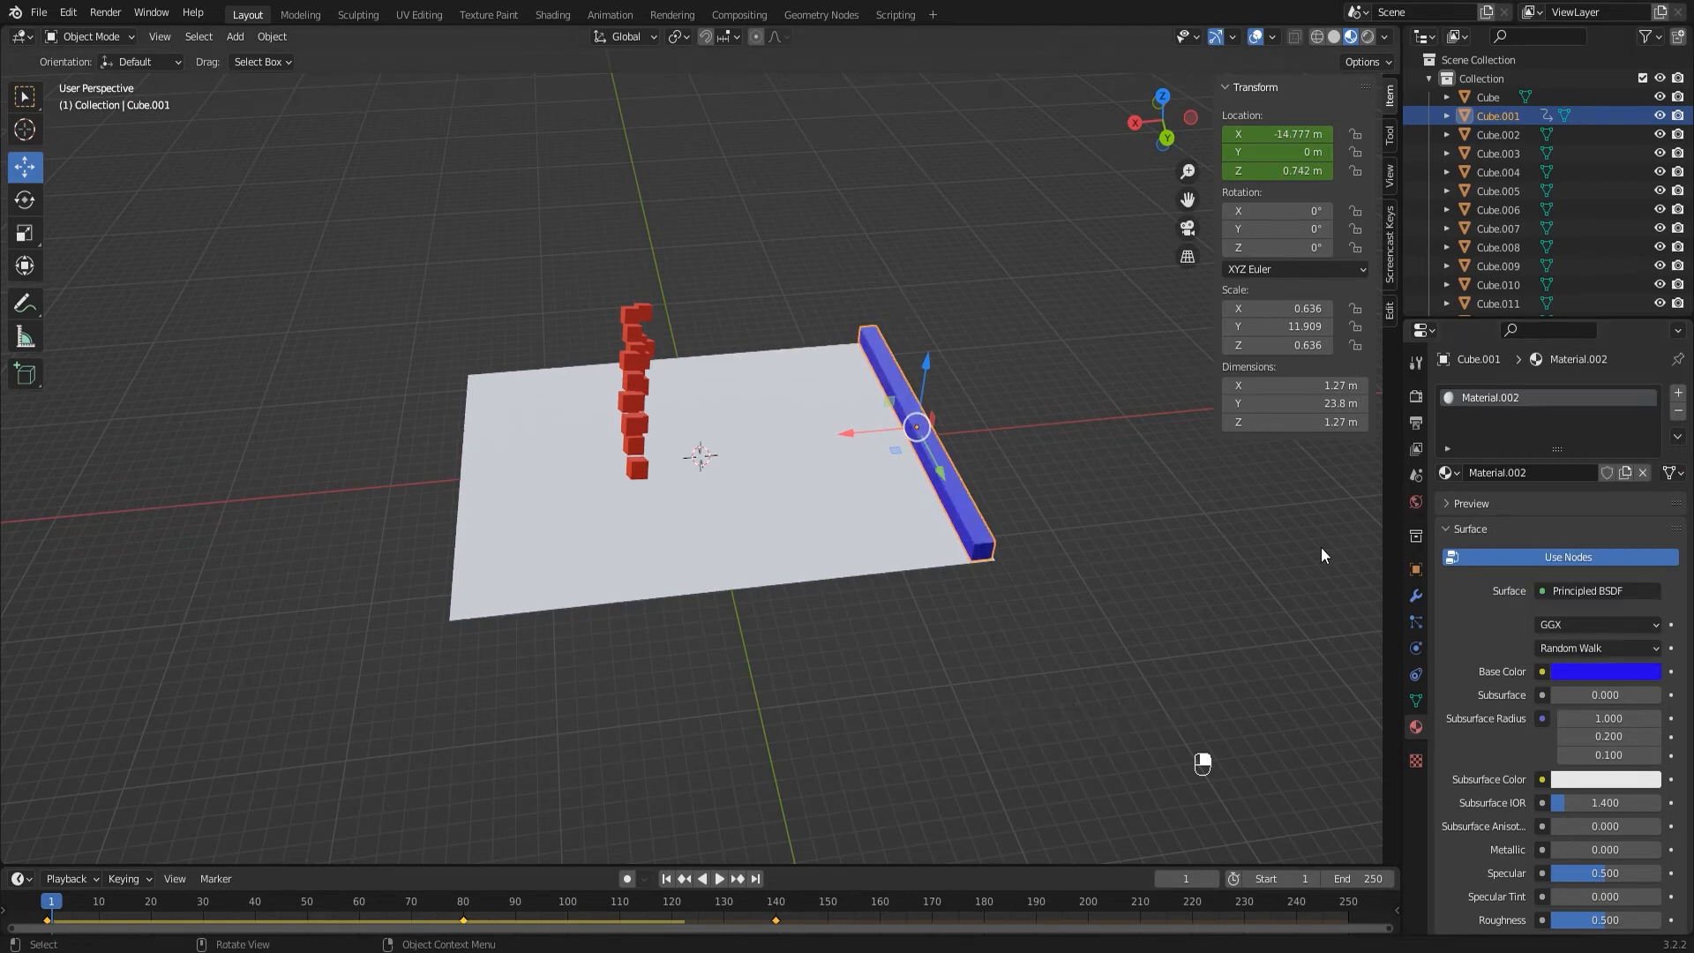
- Give the plane a new material with a yellow Base Color (H 0.156, S 1.000, V 0.800) and save the file
scroll(1076, 501, down, 2)
middle_drag(1076, 501, 801, 573)
scroll(912, 518, up, 2)
click(803, 574)
click(1516, 474)
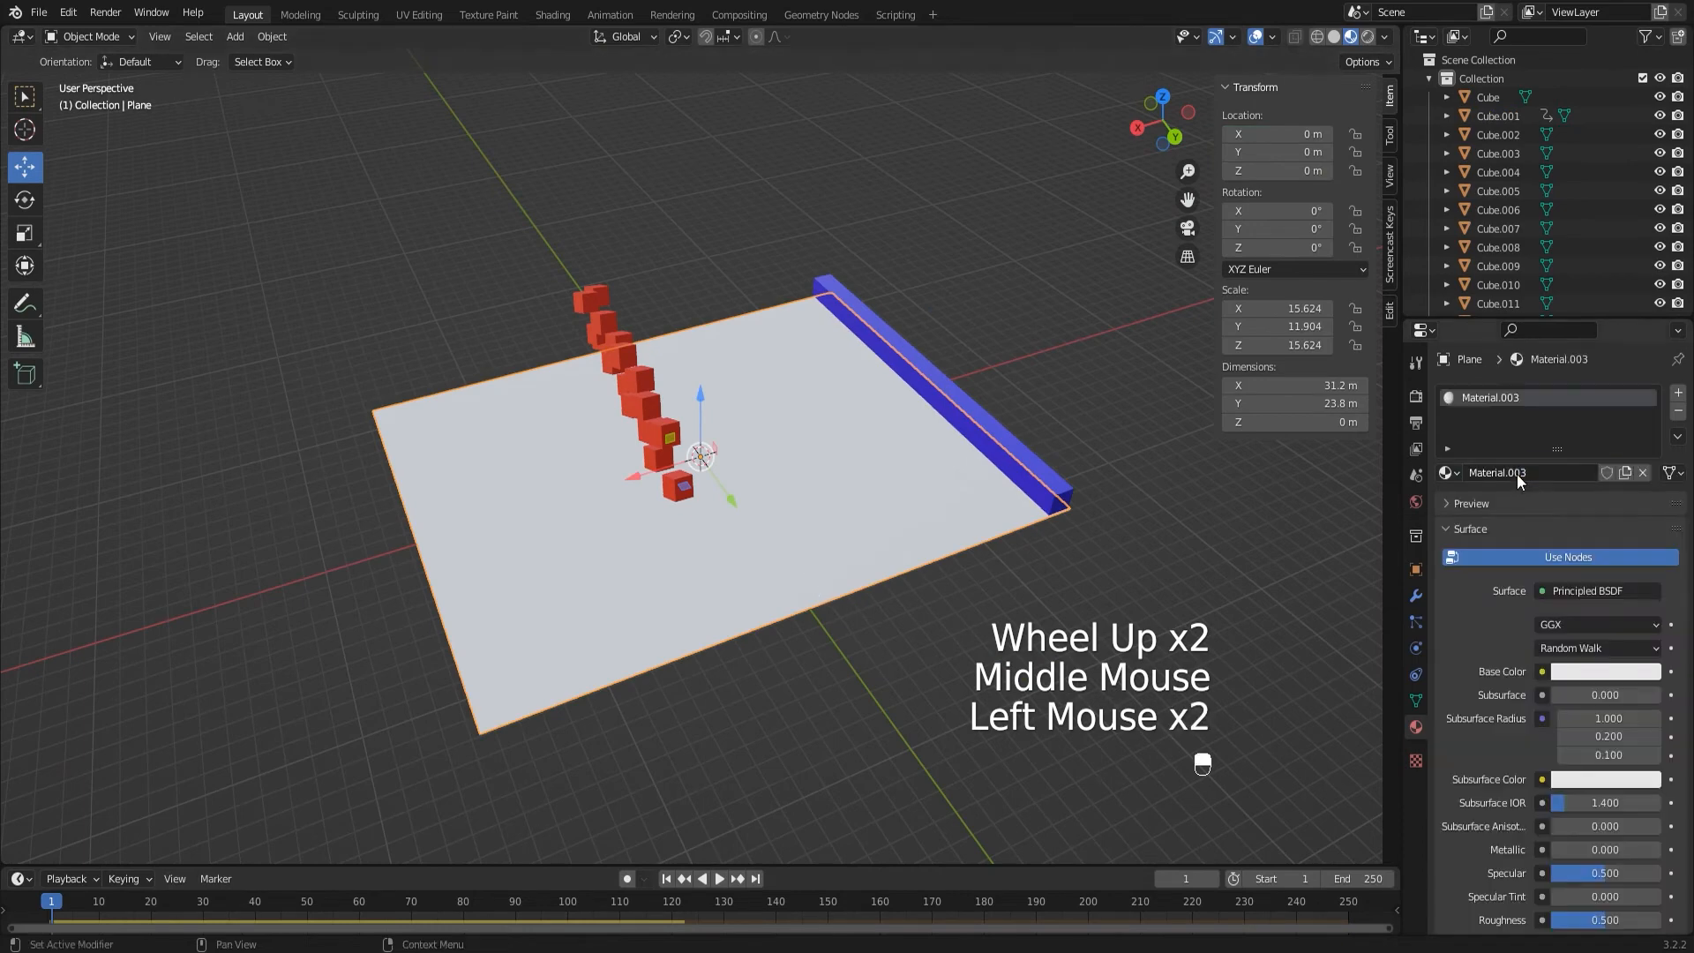
click(1589, 675)
click(1527, 504)
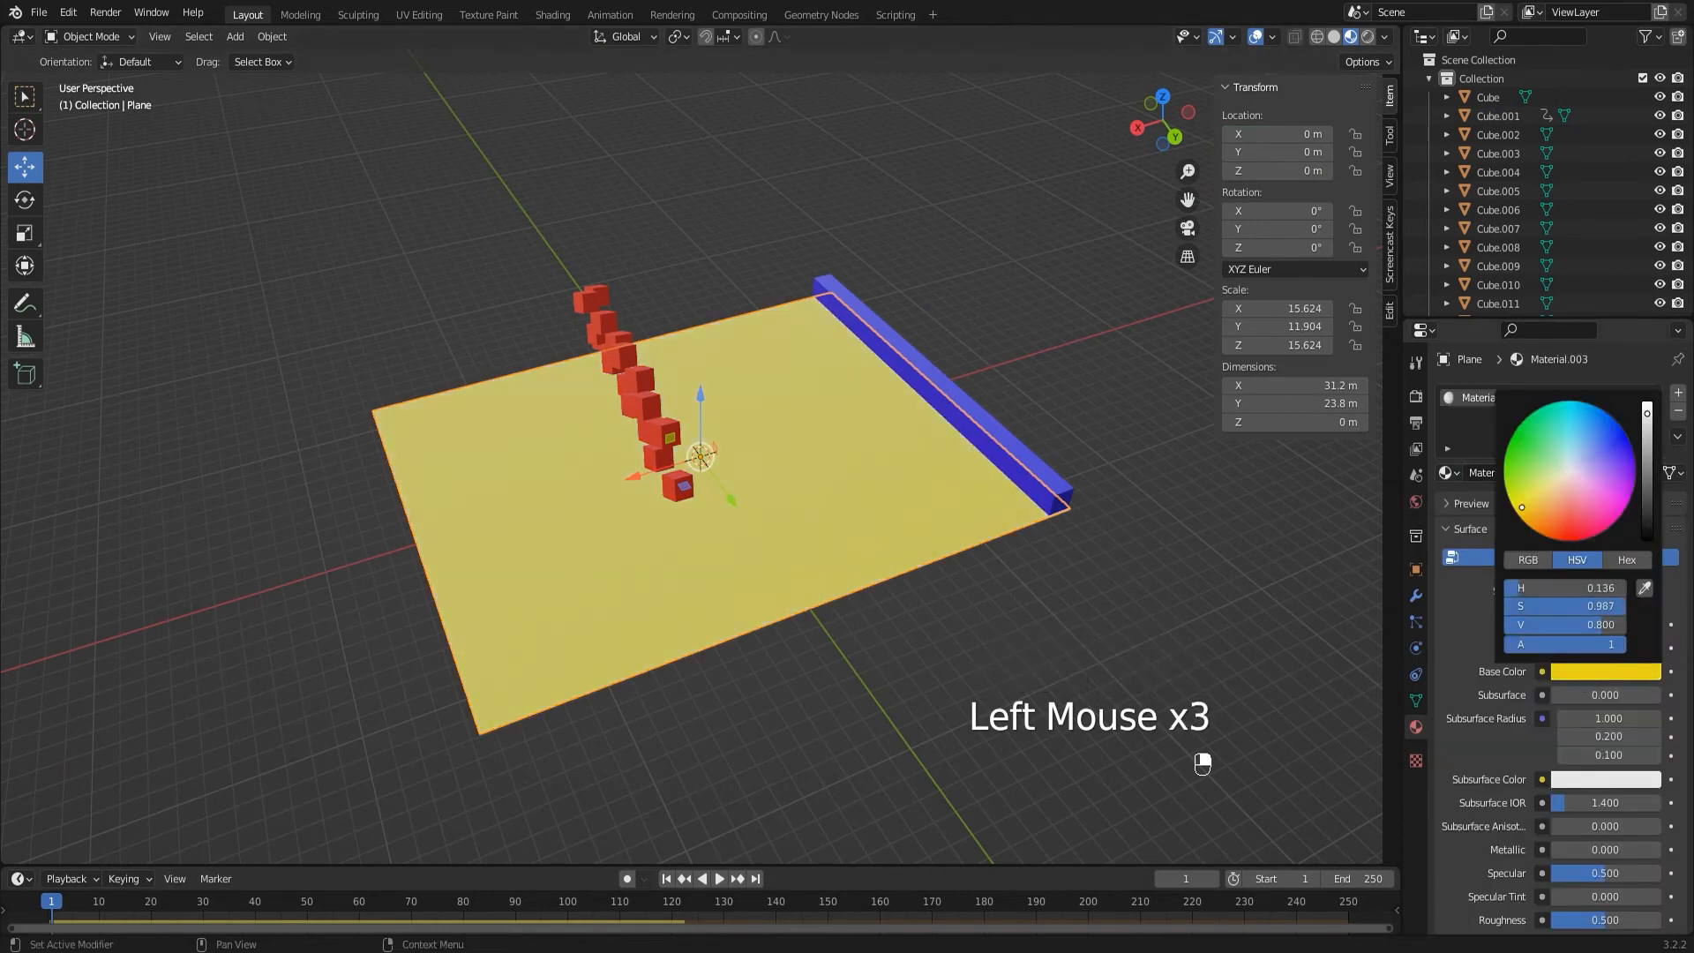
mouse_move(1514, 510)
mouse_down()
mouse_move(1525, 524)
mouse_move(1513, 507)
mouse_up()
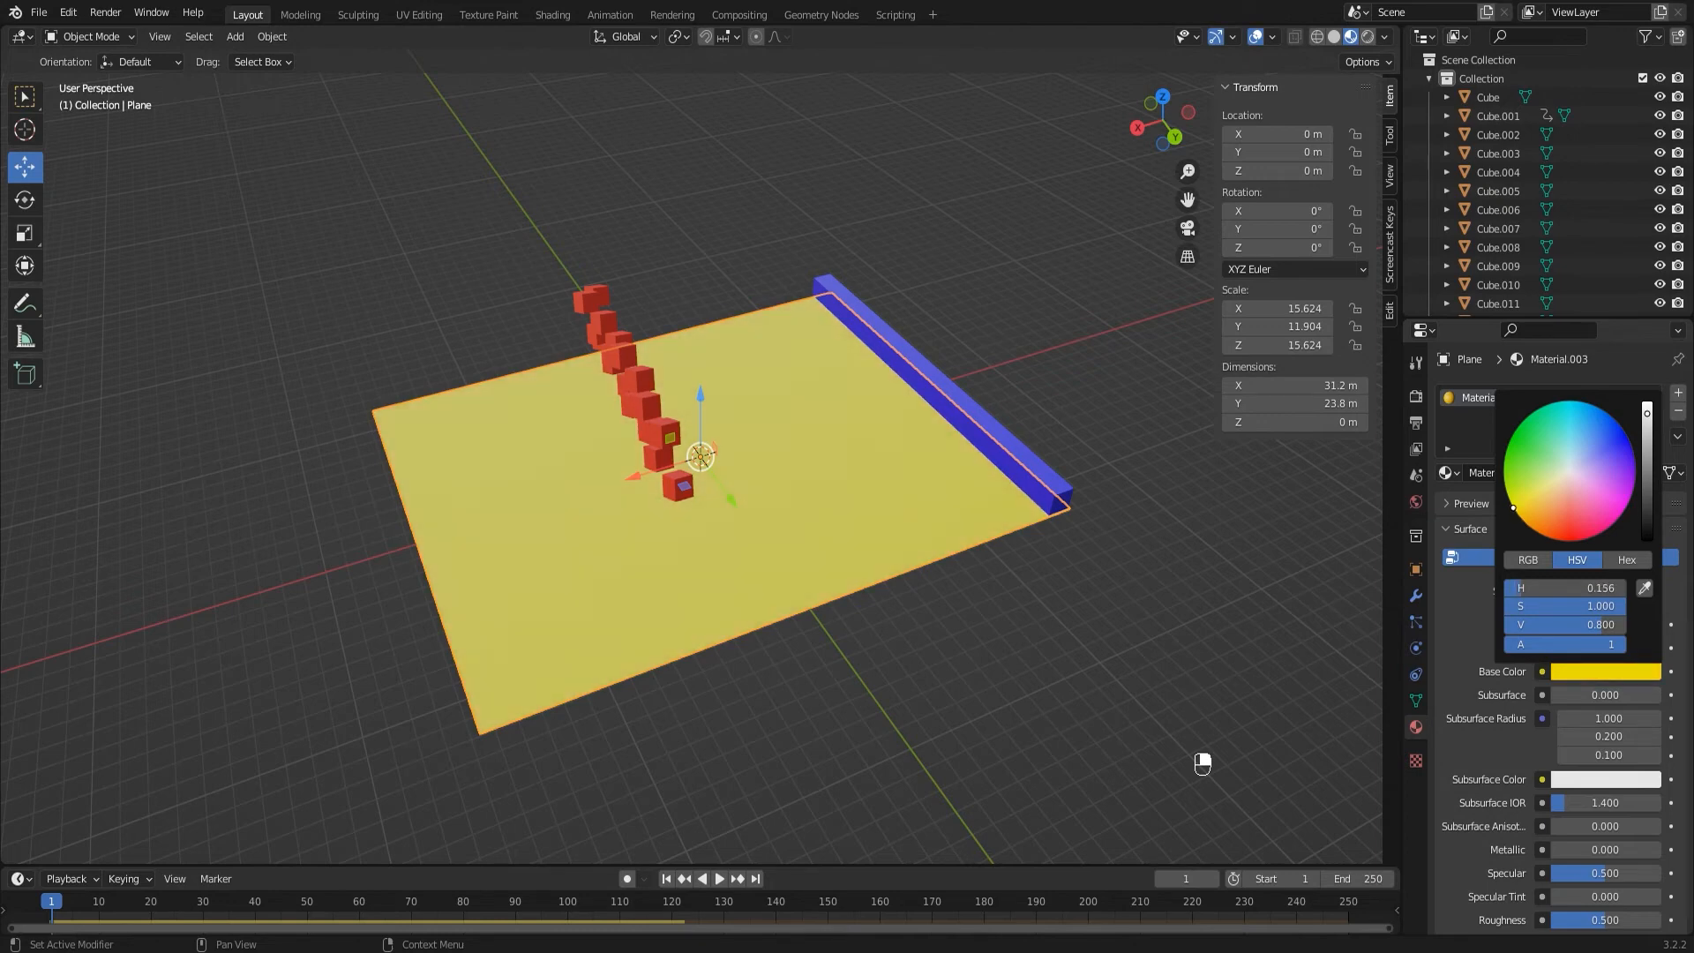
click(1094, 607)
middle_drag(1093, 607, 923, 584)
key(ctrl+s)
- Enable Screen Space Reflections in the Eevee render settings
click(811, 490)
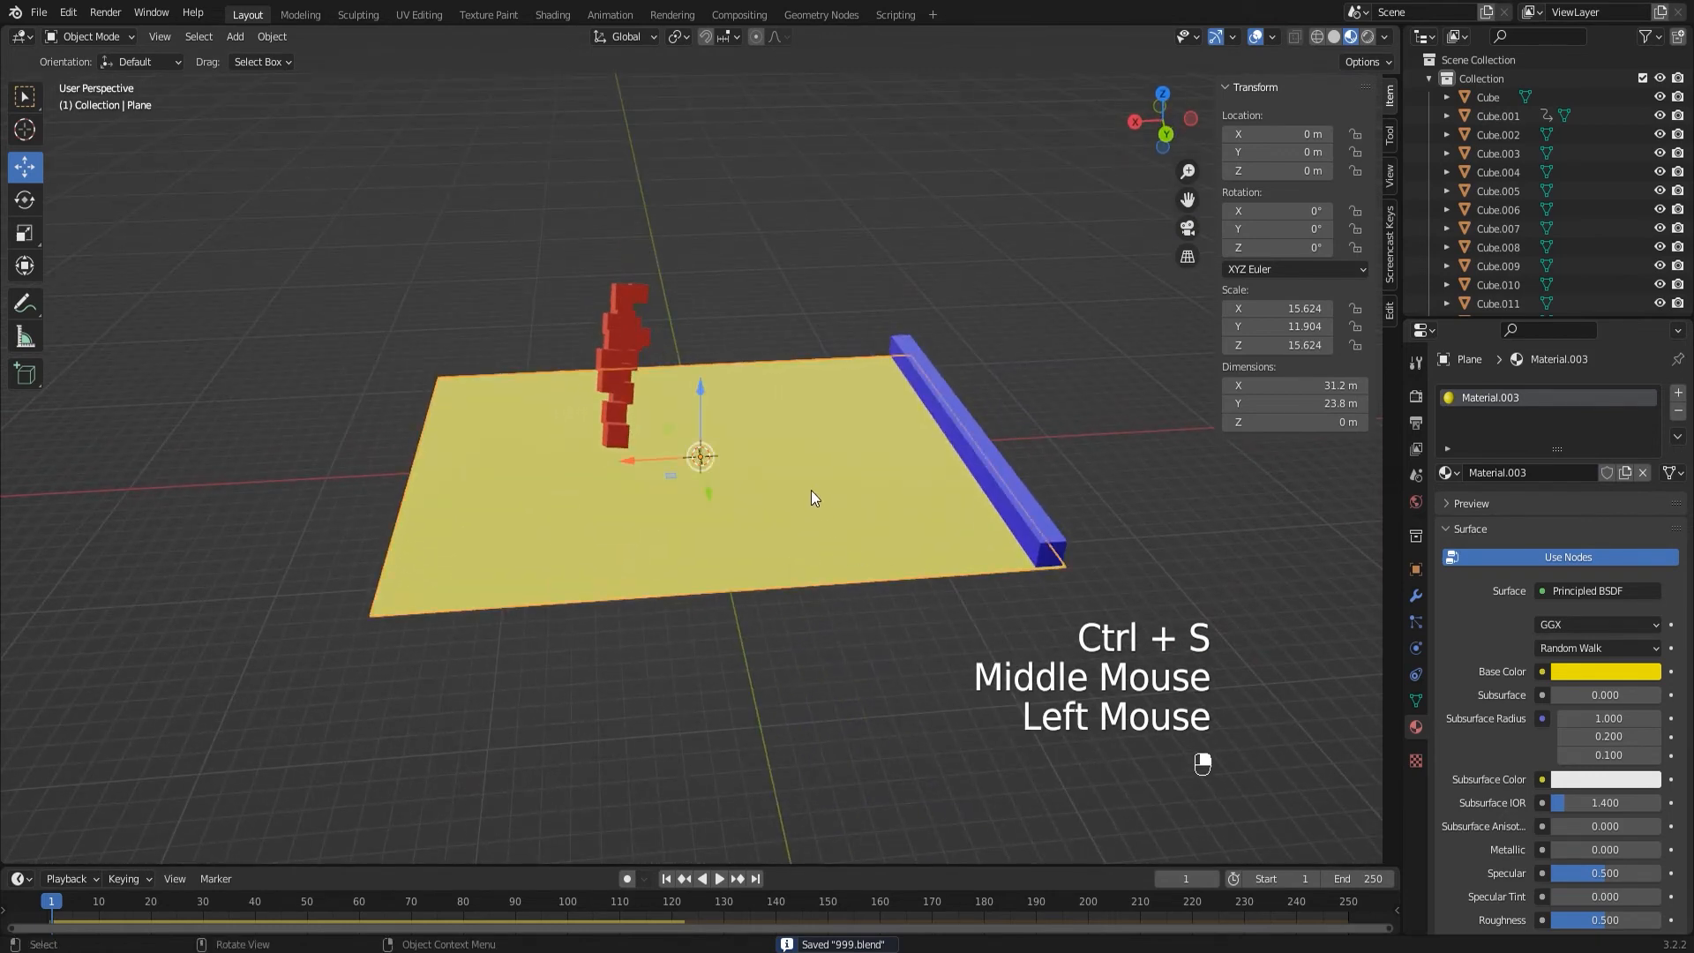
click(1417, 396)
click(1456, 625)
- Set the blue bar material's Specular to 0.873 and Roughness to 0.357
middle_drag(971, 653, 1040, 494)
click(1099, 468)
click(992, 427)
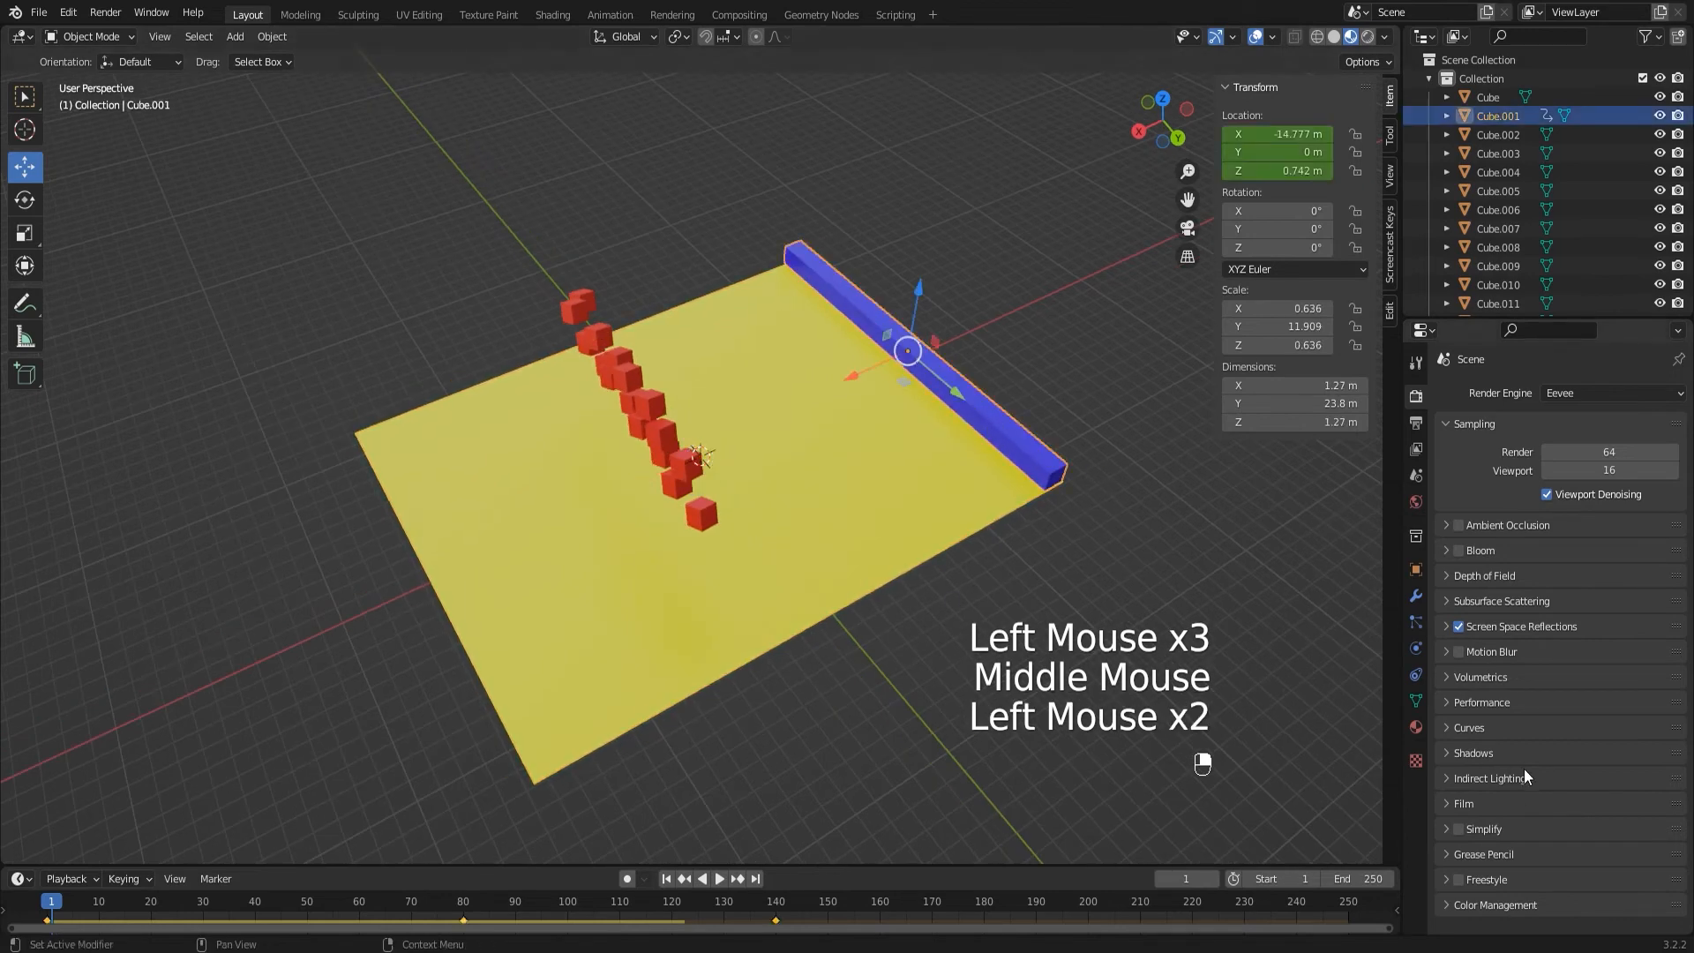
click(1416, 725)
scroll(1573, 822, down, 3)
mouse_move(1588, 799)
mouse_down()
mouse_move(1634, 816)
mouse_move(1562, 848)
mouse_move(1607, 845)
mouse_up()
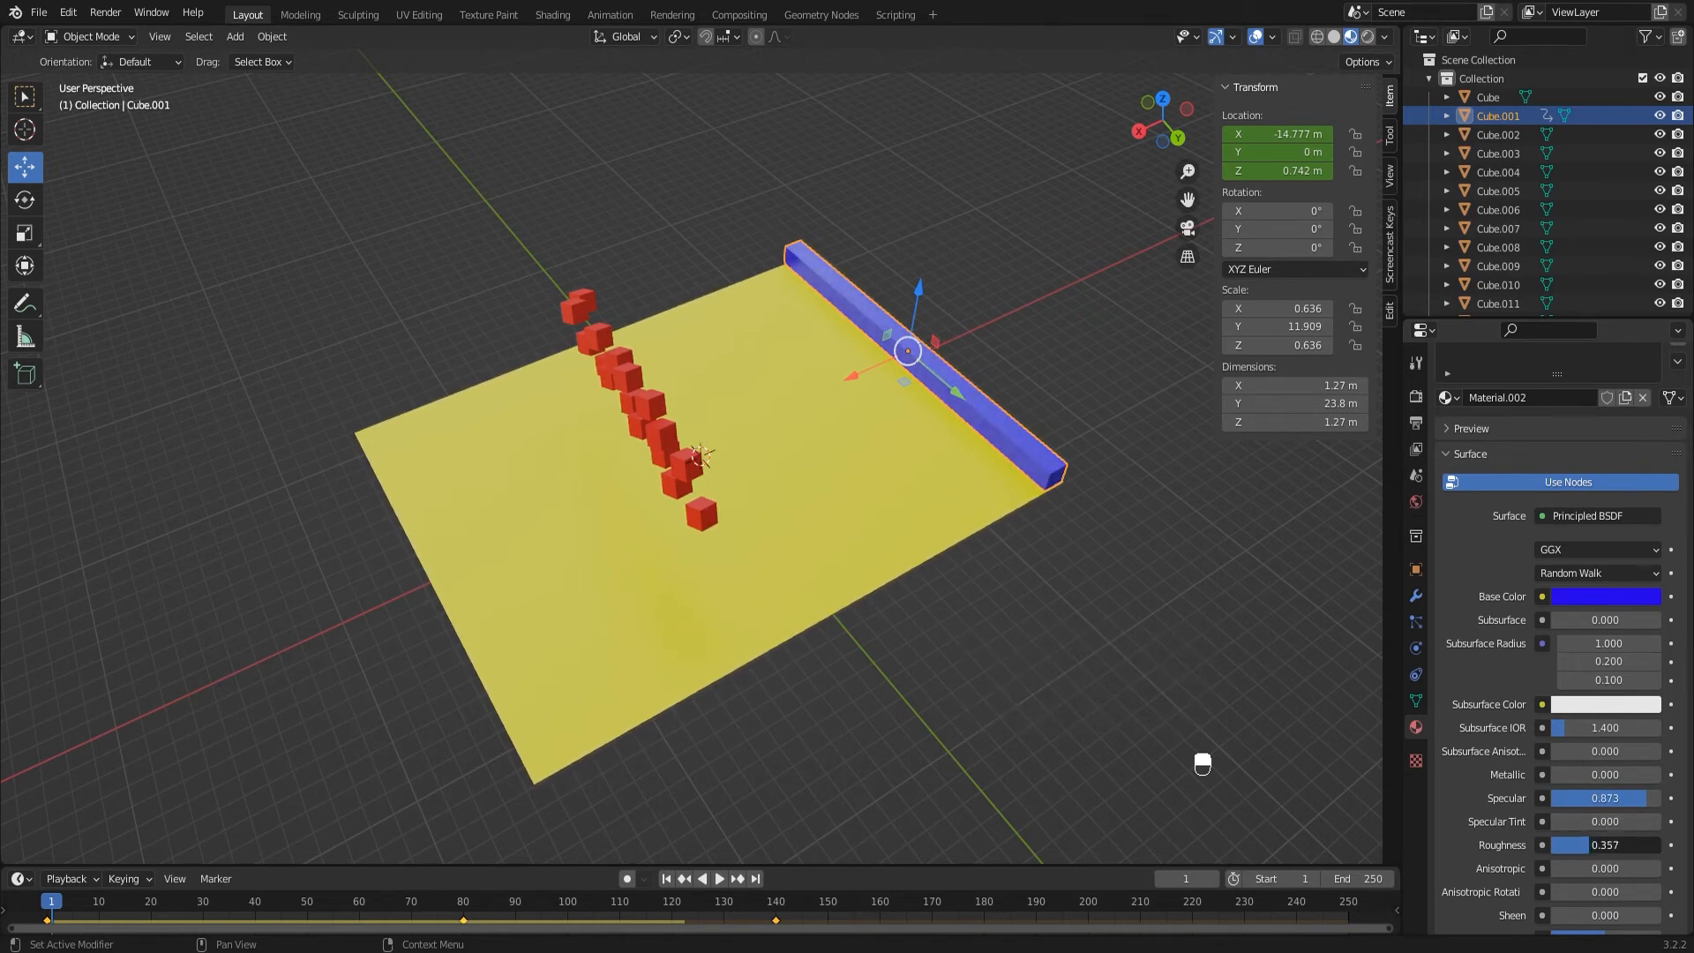
- Set the yellow plane material's Specular to 1.000 and Roughness to 0.190
middle_drag(1012, 591, 906, 481)
click(907, 481)
drag(1588, 797, 1579, 845)
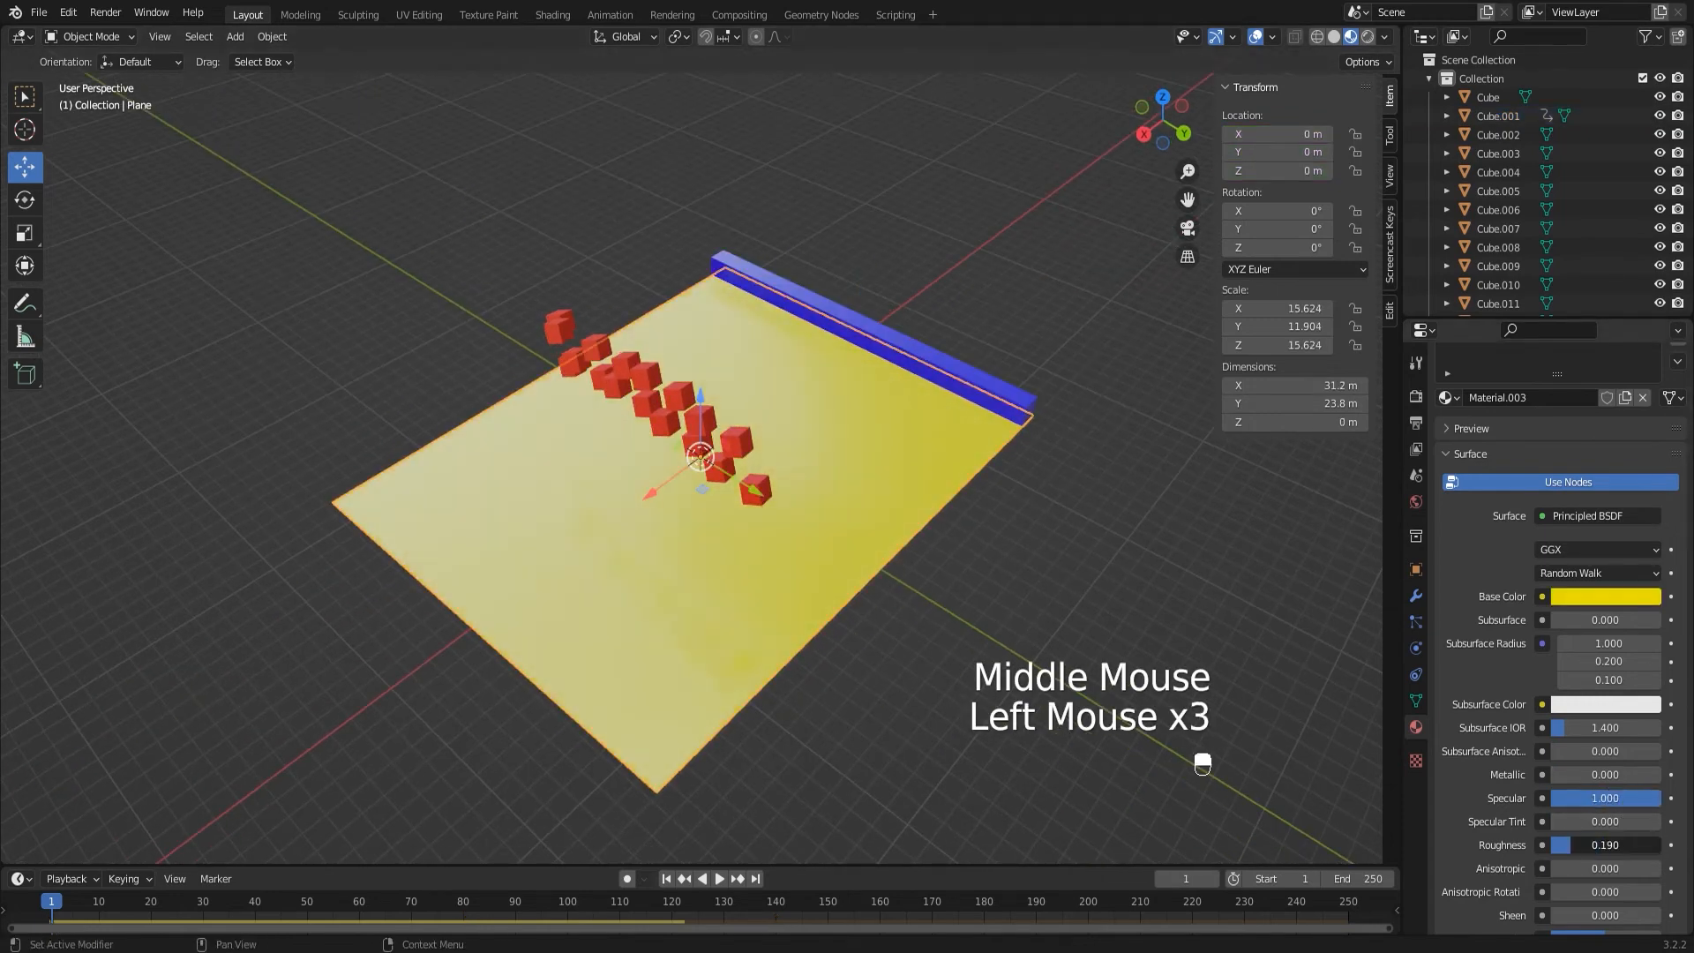
- Set the yellow plane material's Roughness to 0.278
click(736, 441)
mouse_move(1588, 798)
mouse_down()
mouse_move(1627, 797)
mouse_move(1614, 845)
mouse_move(1573, 845)
mouse_up()
click(1182, 629)
middle_drag(1182, 629, 972, 501)
click(973, 501)
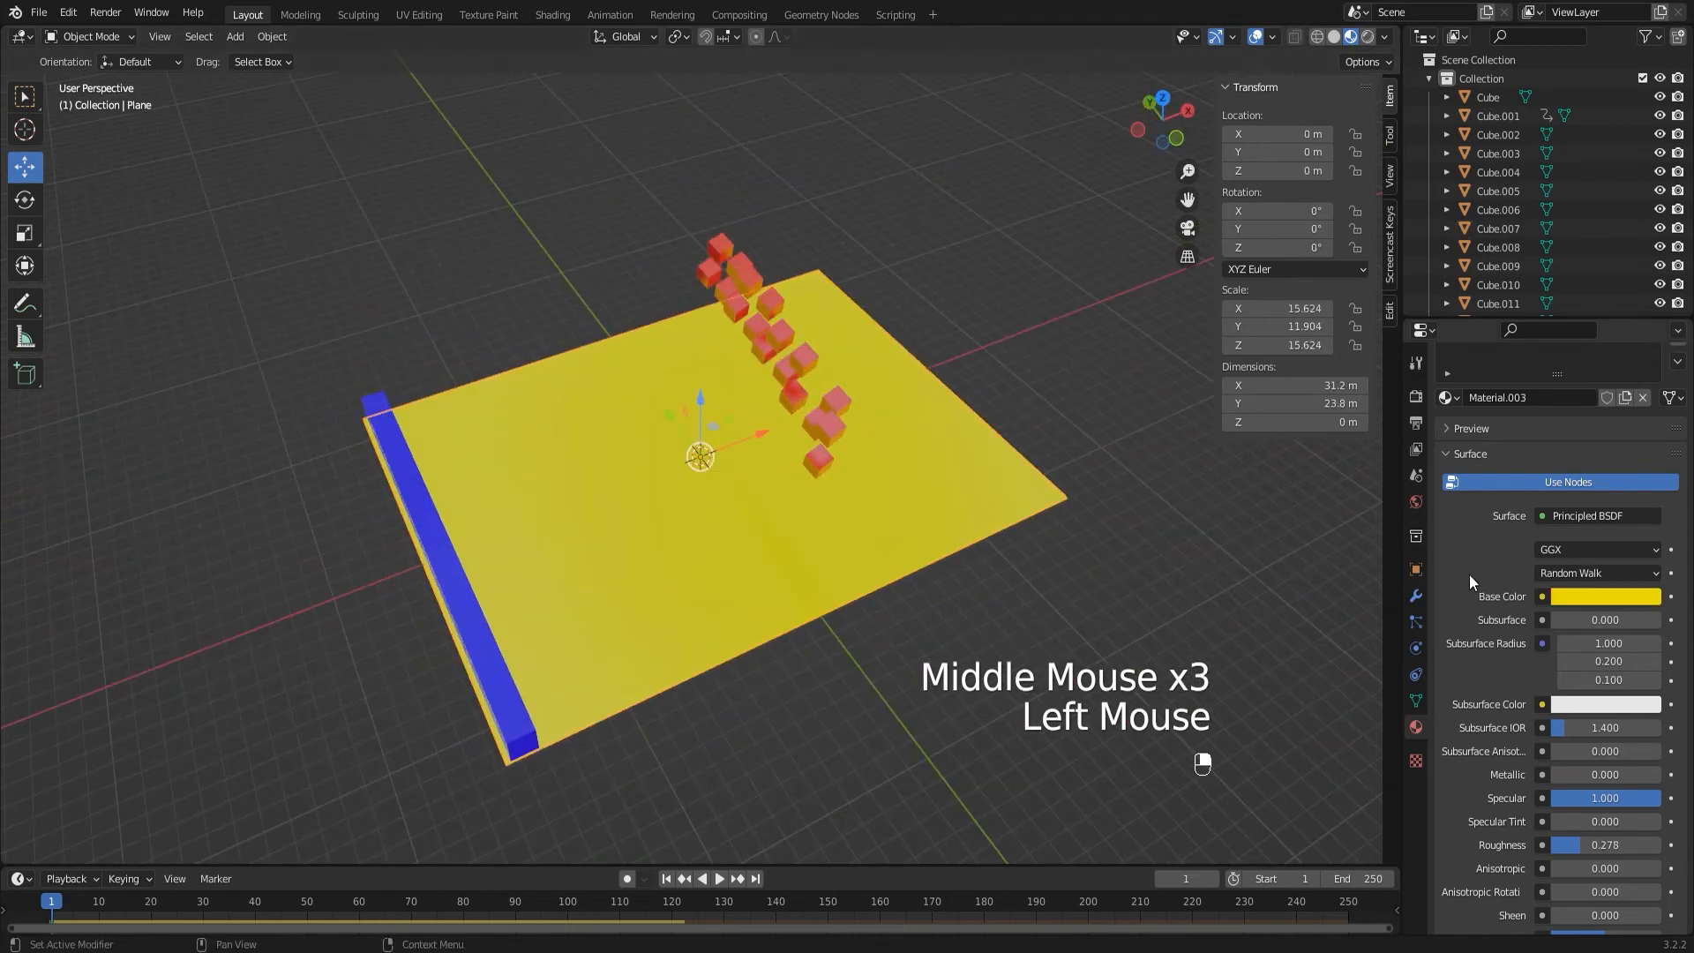
- Change the plane material's Base Color to green (H 0.342, S 1.000, V 0.800) and play the animation
click(1597, 596)
mouse_move(1575, 414)
mouse_down()
mouse_move(1632, 372)
mouse_move(1581, 330)
mouse_move(1519, 350)
mouse_move(1512, 427)
mouse_move(1540, 454)
mouse_move(1581, 458)
mouse_move(1563, 451)
mouse_move(1567, 407)
mouse_move(1549, 428)
mouse_move(1565, 422)
mouse_move(1575, 455)
mouse_move(1535, 428)
mouse_move(1518, 357)
mouse_up()
middle_drag(865, 529, 715, 528)
click(1062, 485)
scroll(1062, 484, up, 1)
middle_drag(1062, 484, 837, 610)
key(space)
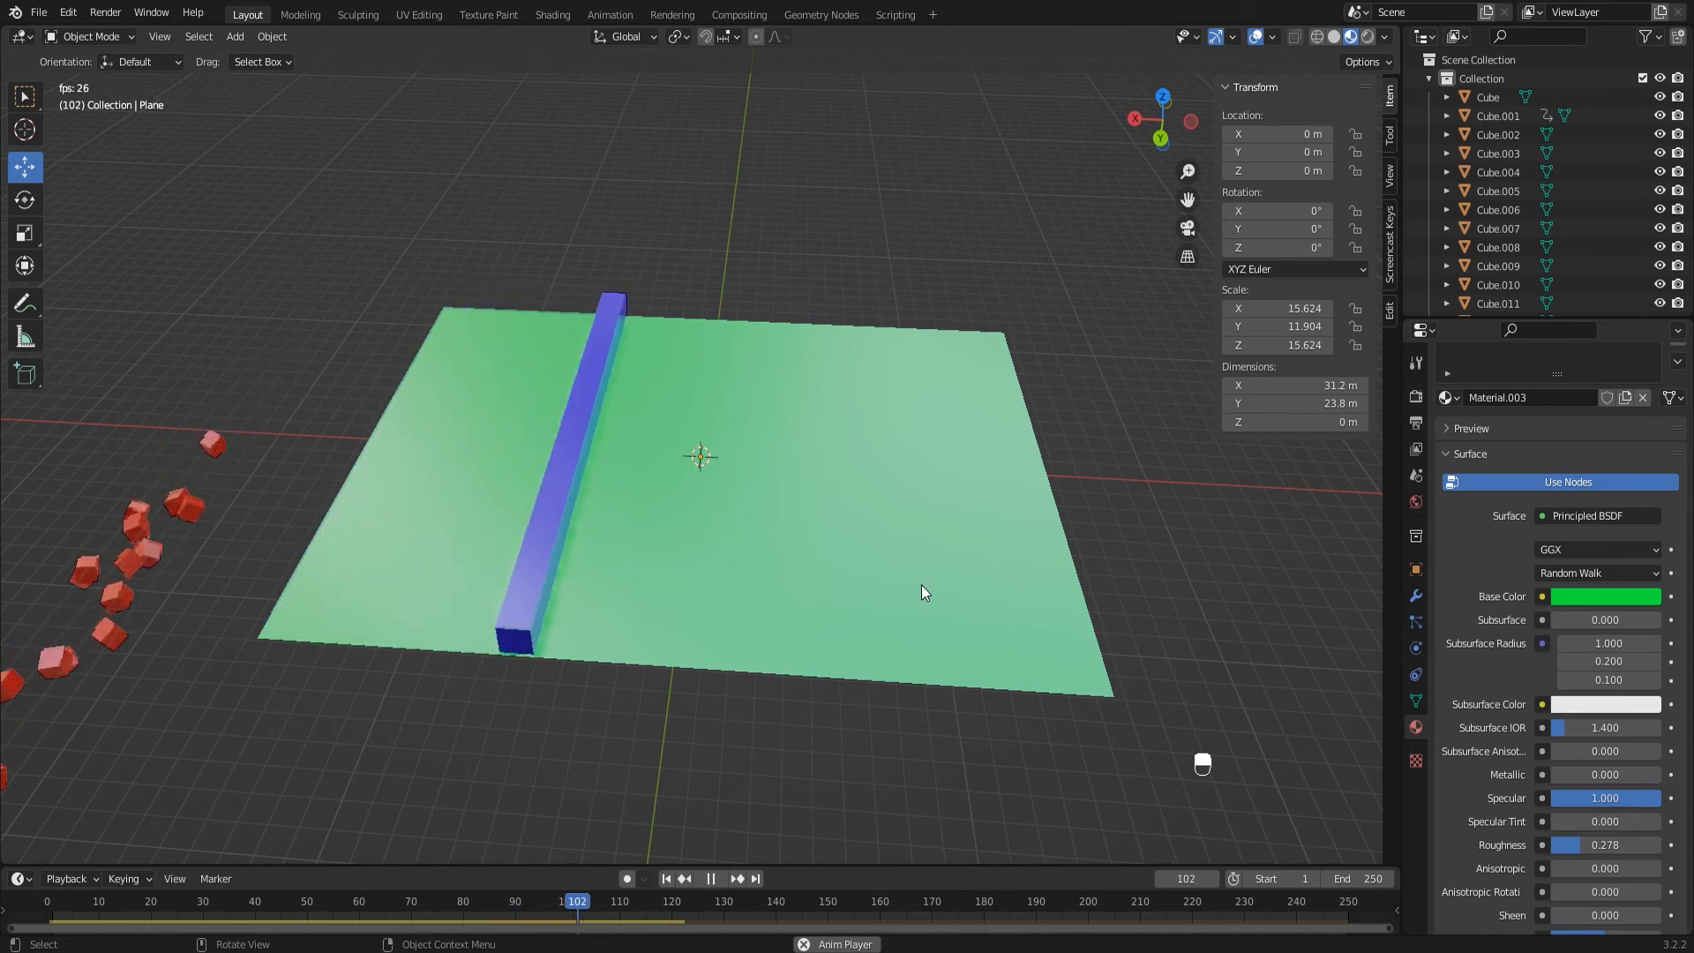
key(space)
- Shift the plane material's Base Color to a slightly more yellowish green
click(702, 596)
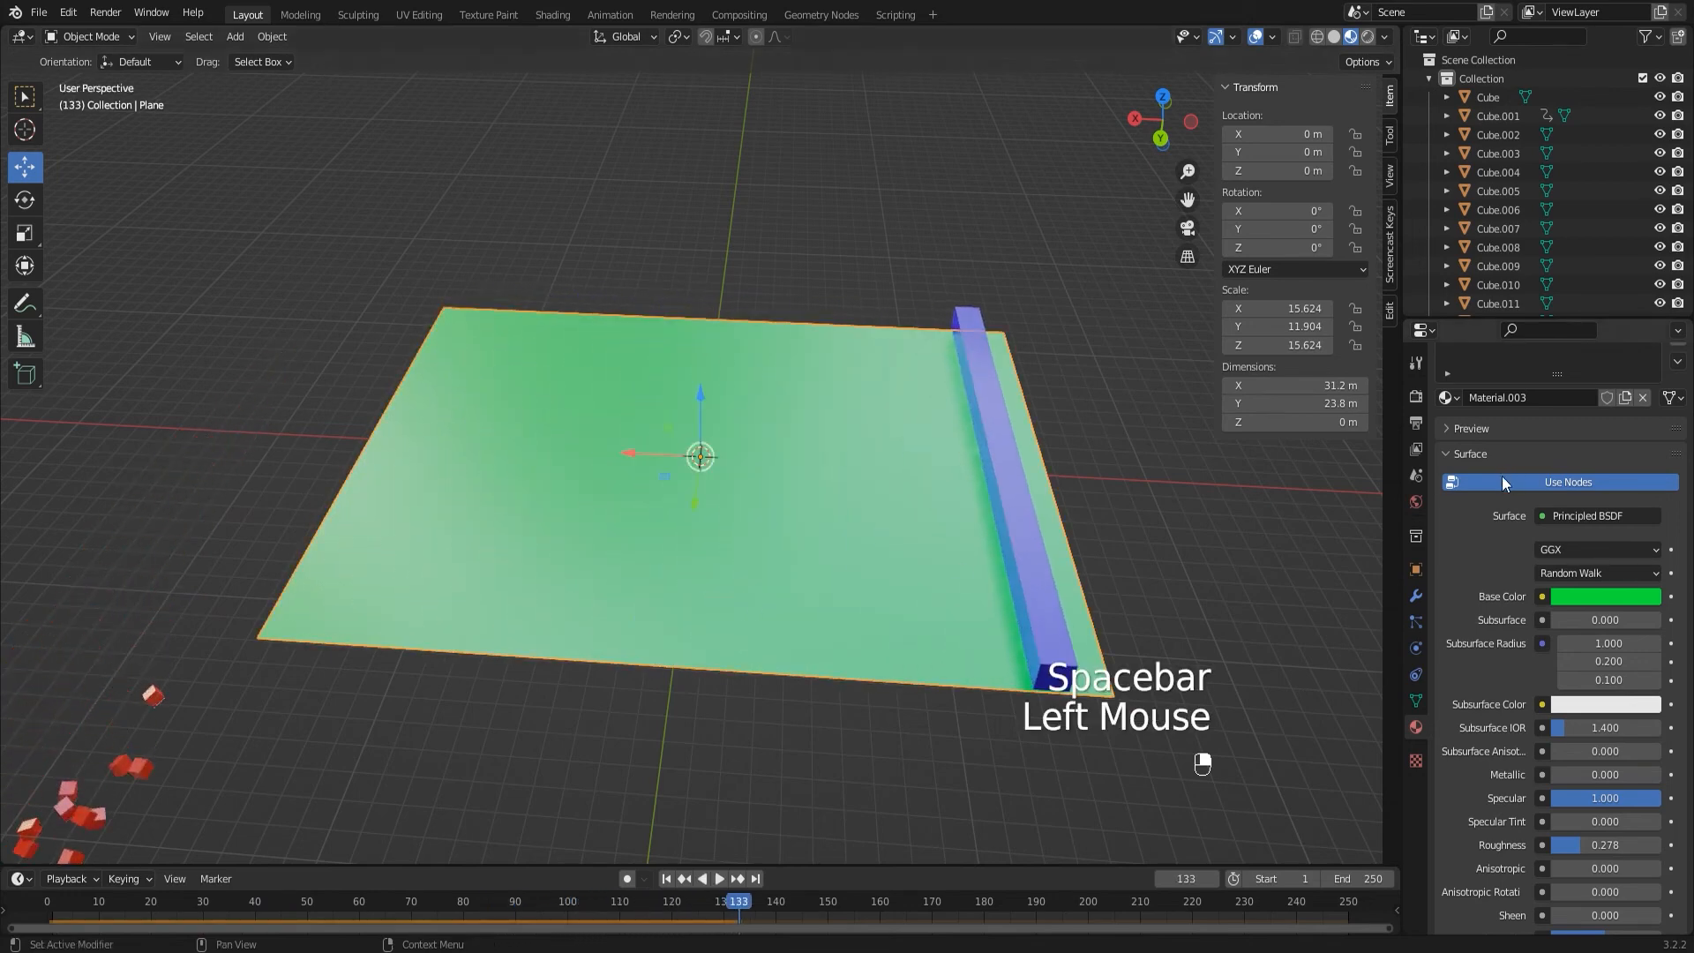
click(1580, 596)
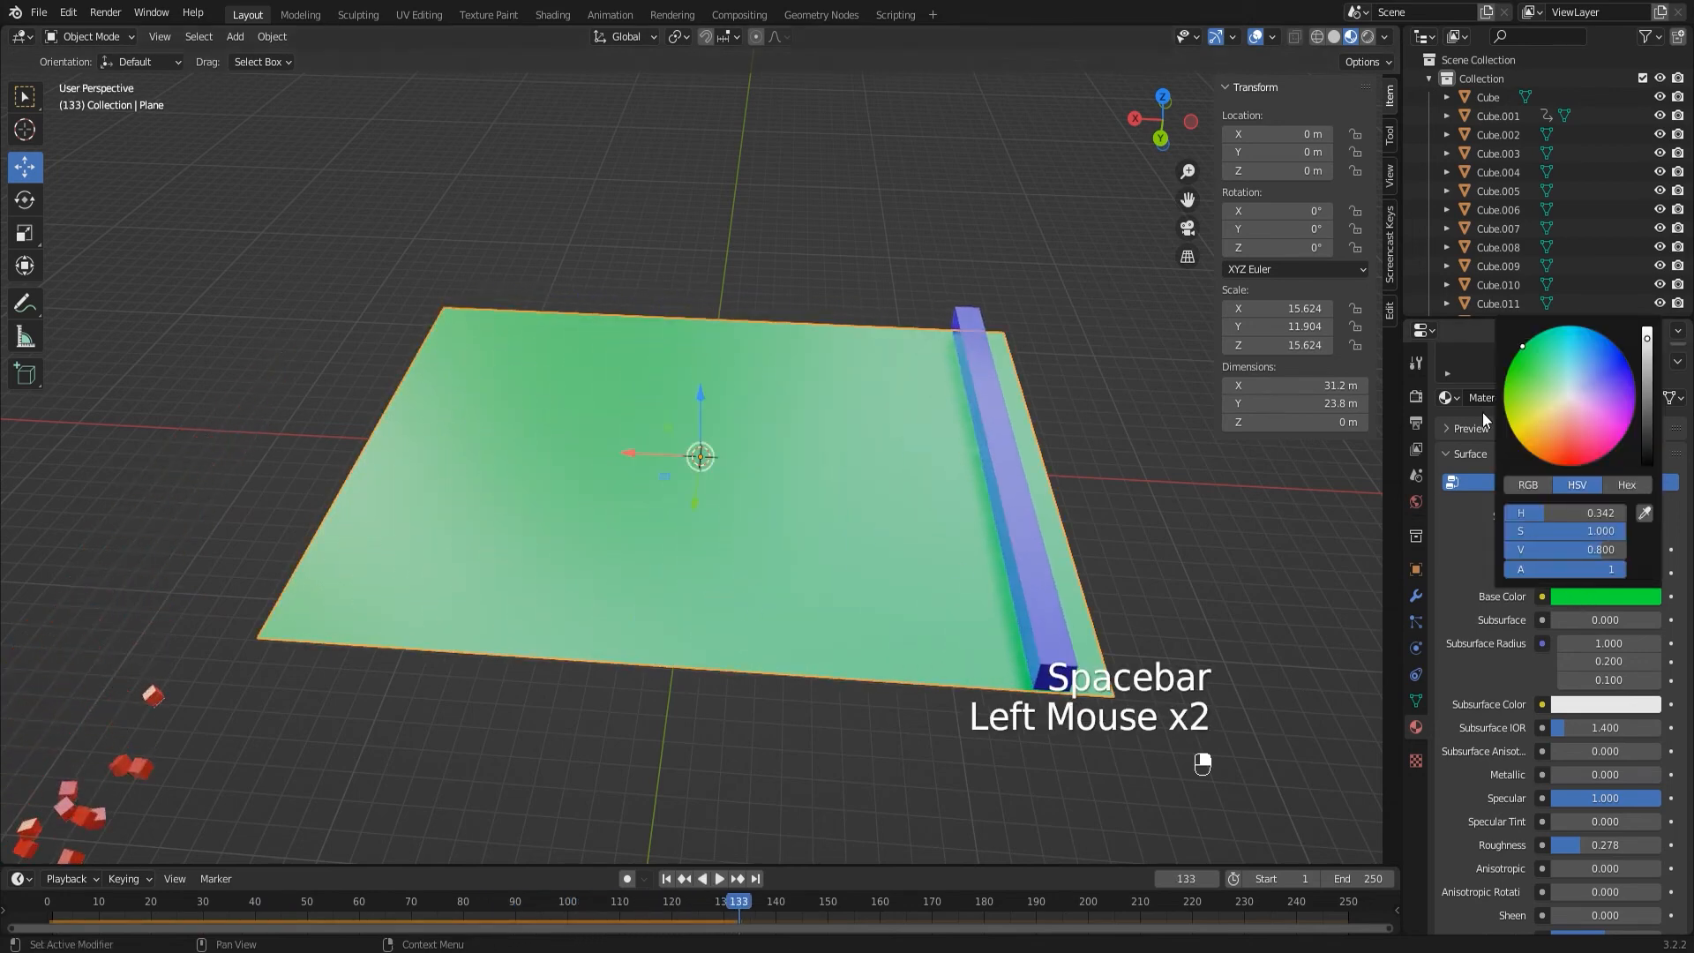
click(1585, 600)
mouse_move(1538, 397)
mouse_down()
mouse_move(1518, 371)
mouse_move(1574, 374)
mouse_move(1514, 372)
mouse_up()
- Change the bar material's Base Color to yellow (H 0.147, S 1.000, V 0.800) and deselect the bar
click(1036, 612)
click(1581, 594)
click(1587, 380)
mouse_move(1588, 380)
mouse_down()
mouse_move(1619, 441)
mouse_move(1513, 434)
mouse_up()
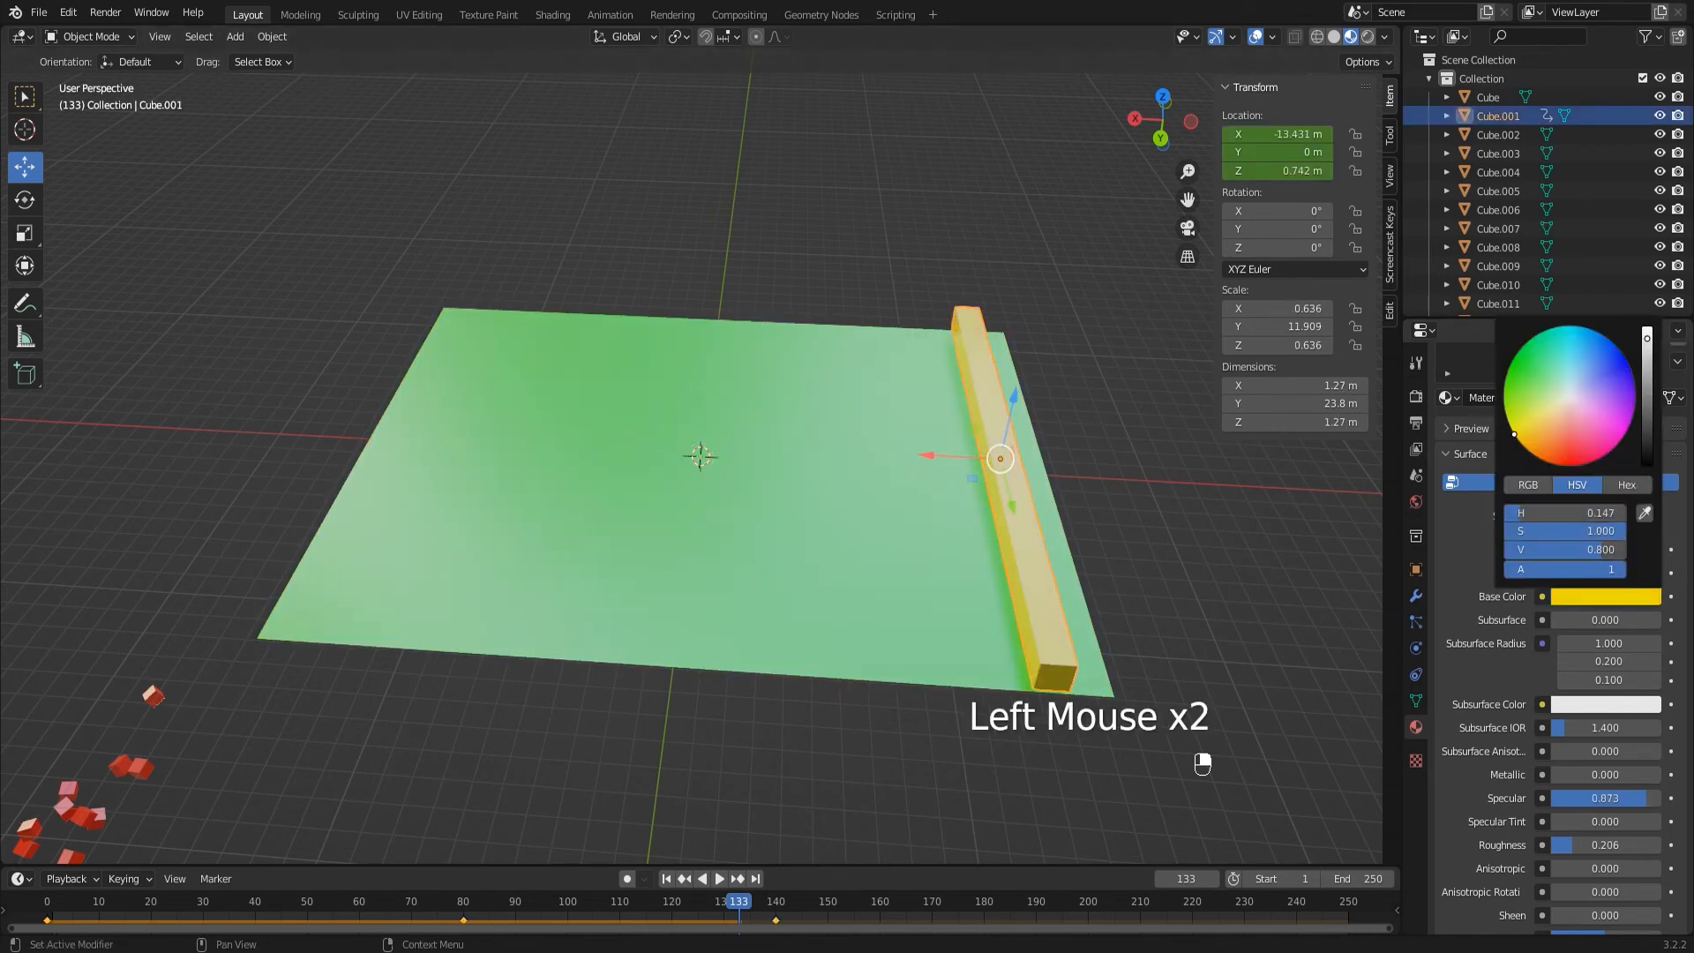
click(1214, 500)
- Play and scrub the animation to examine when the bar finishes its sweep and the cubes have fallen away
scroll(1161, 549, down, 3)
middle_drag(963, 575, 1144, 549)
scroll(854, 419, up, 4)
middle_drag(854, 419, 813, 445)
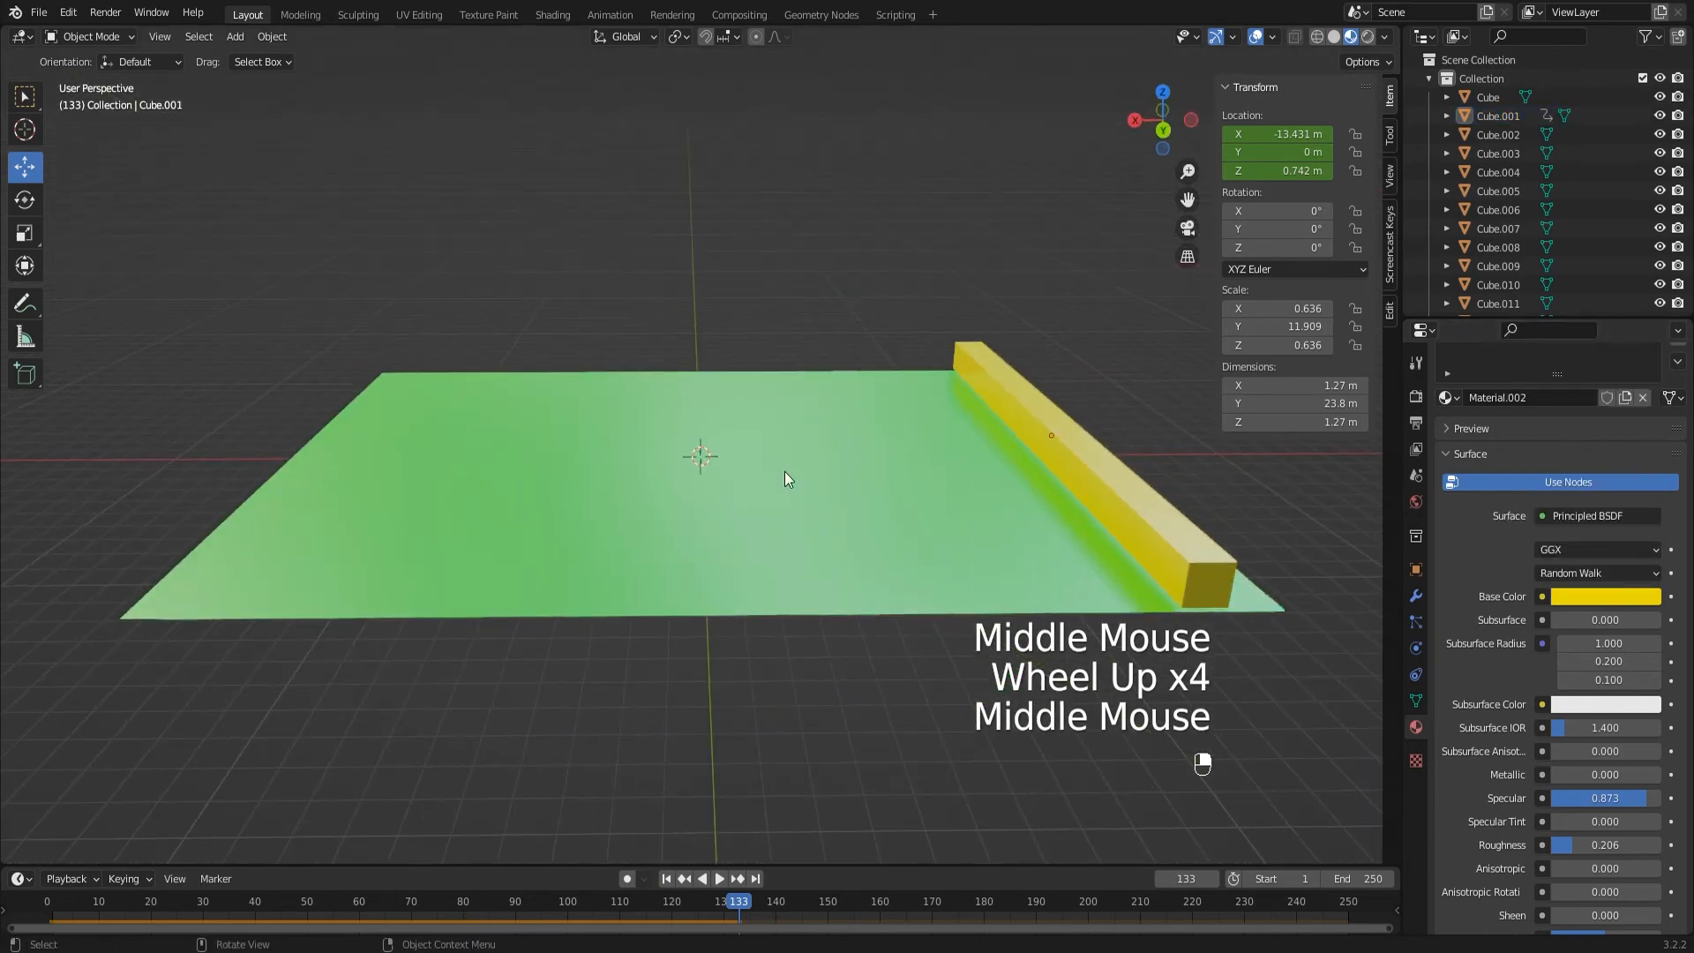
scroll(965, 493, down, 2)
middle_drag(965, 489, 988, 598)
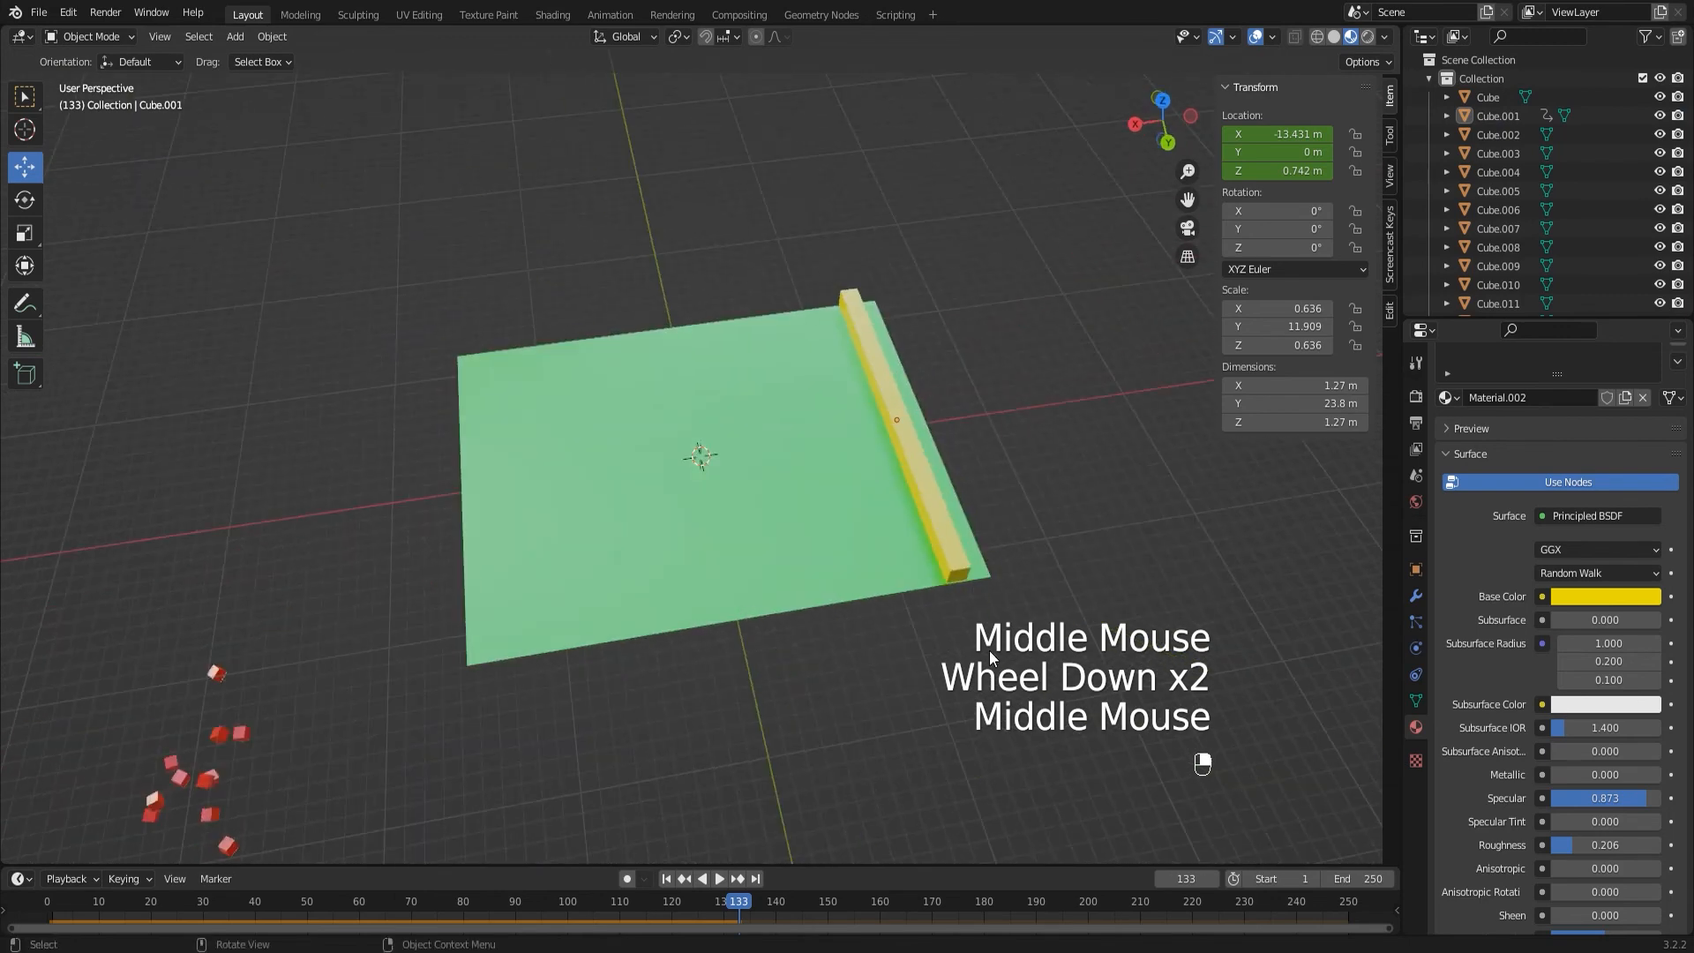
key(space)
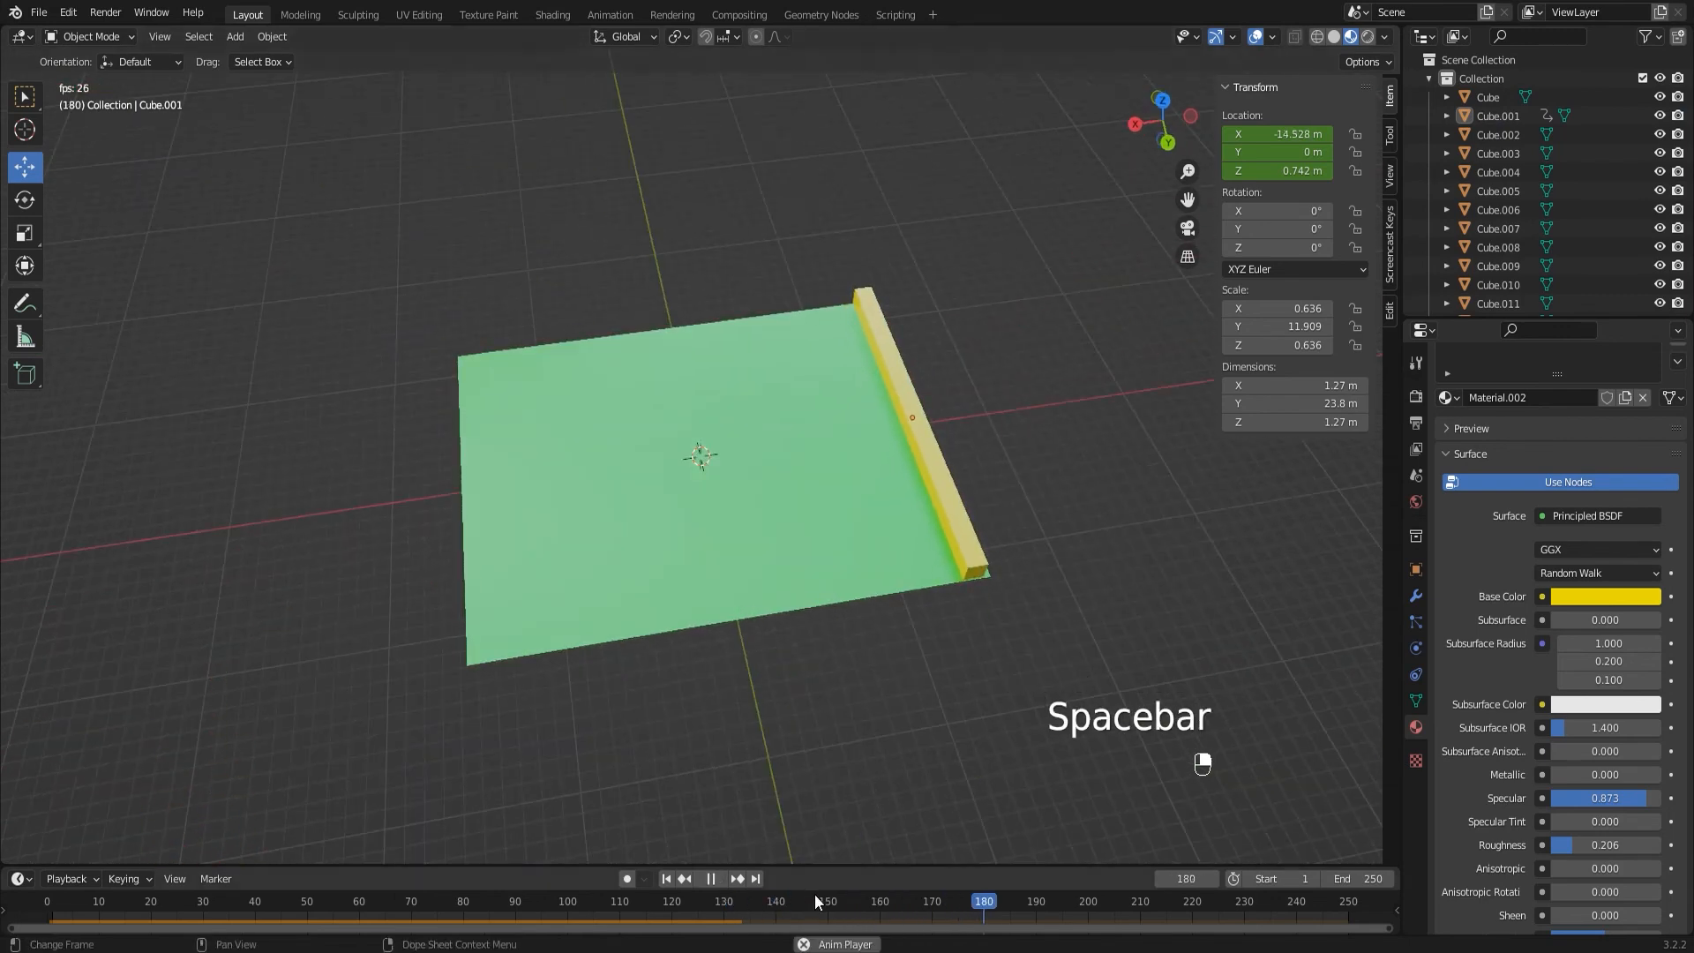
key(space)
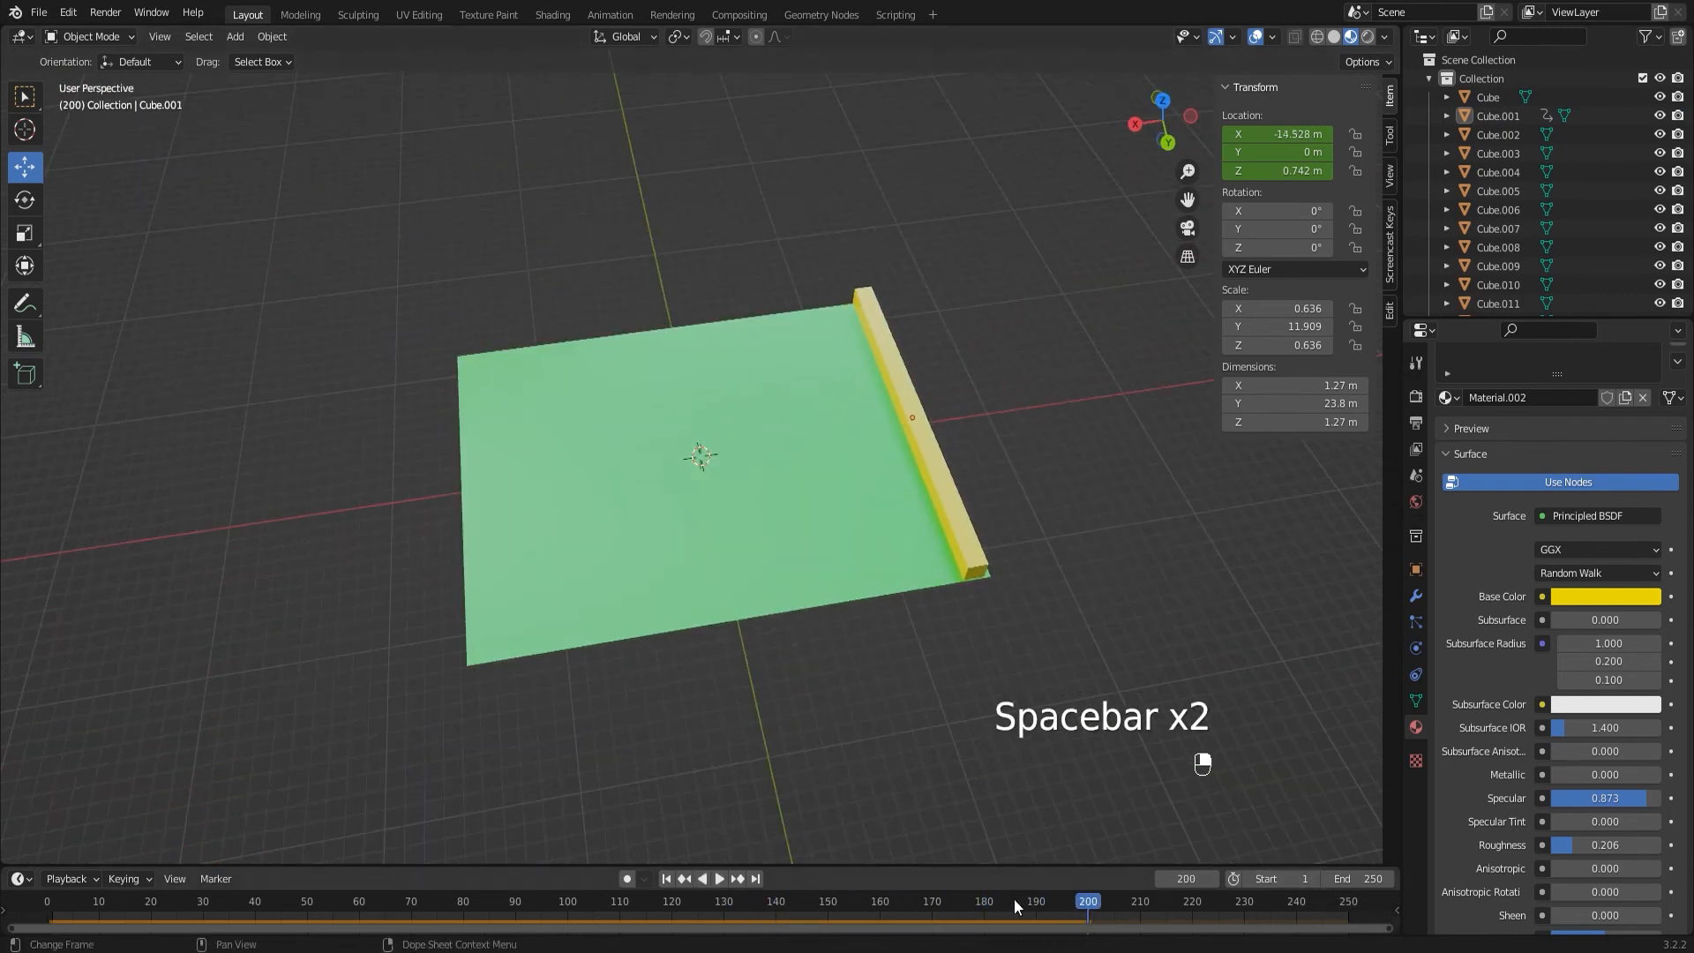
click(1087, 900)
drag(836, 881, 698, 877)
key(space)
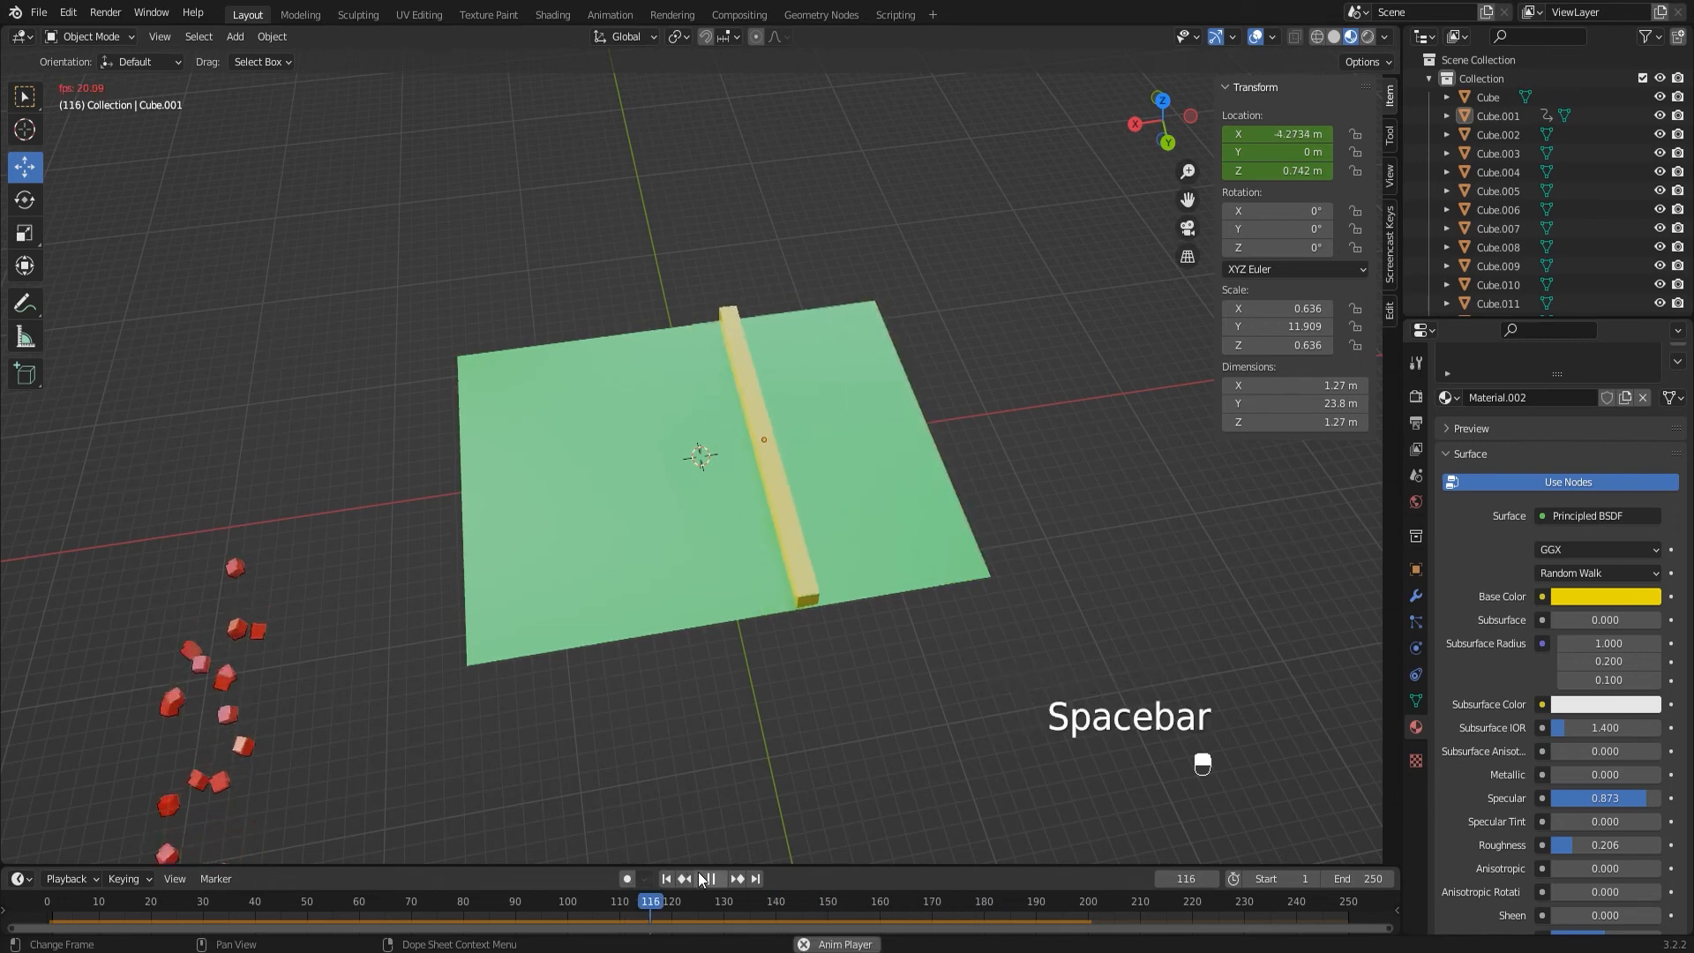
key(space)
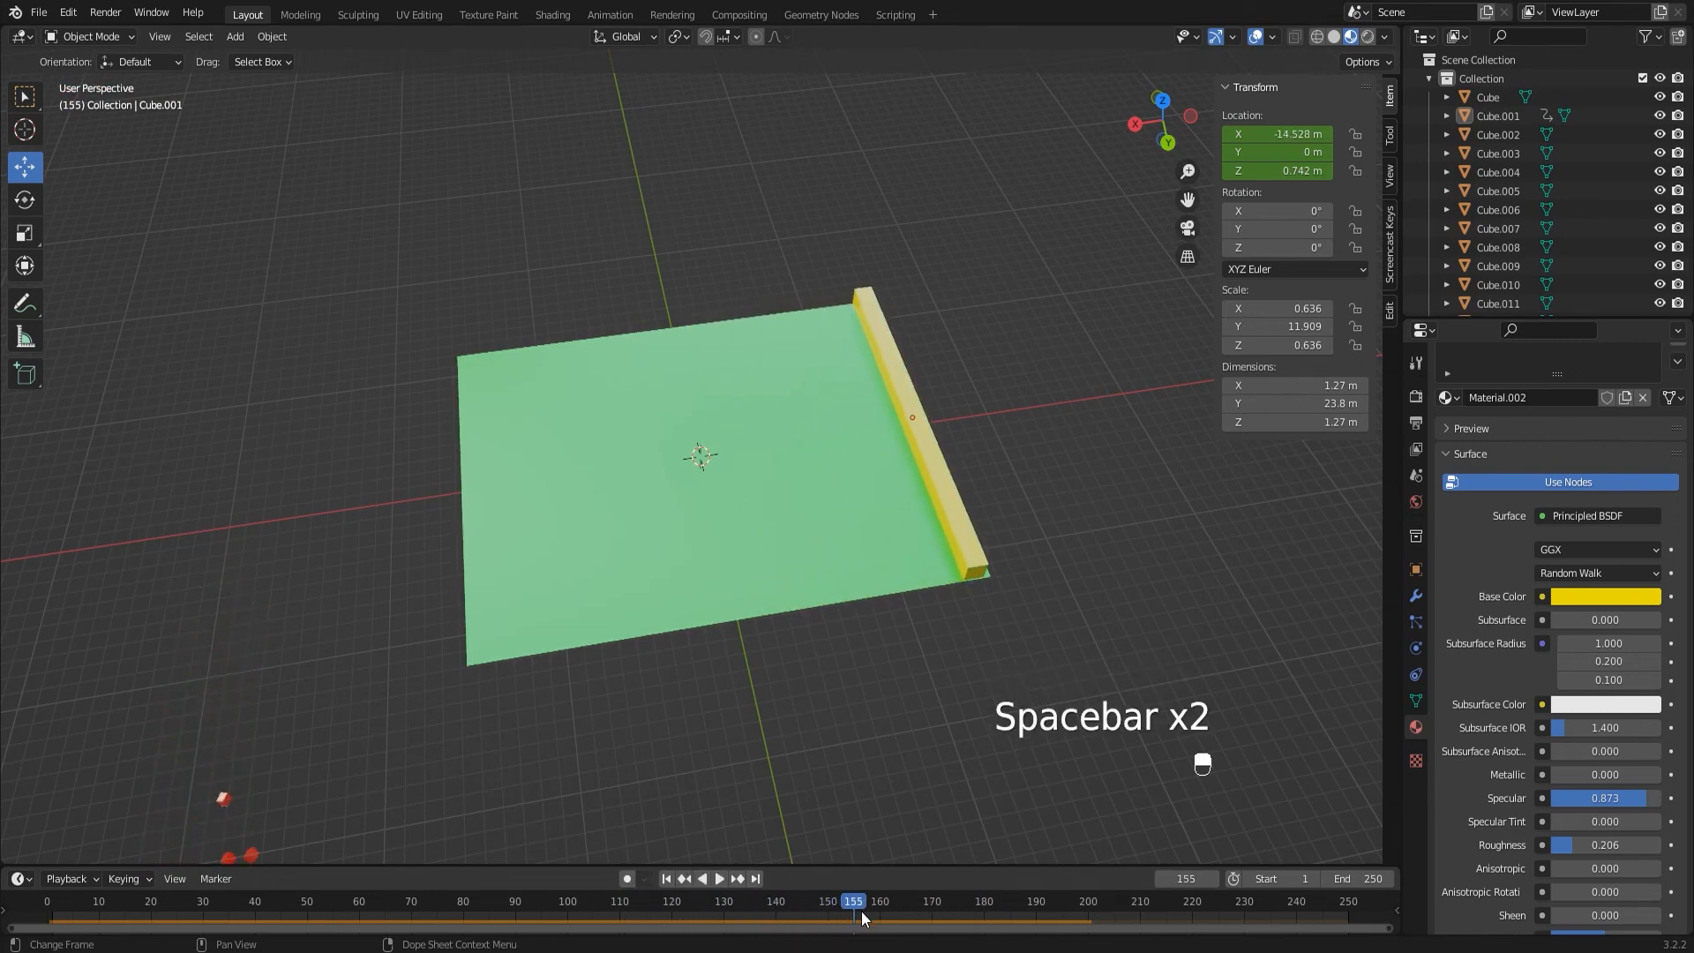
- Move to frame 160 and set the scene's End frame to 160
click(880, 900)
click(1373, 879)
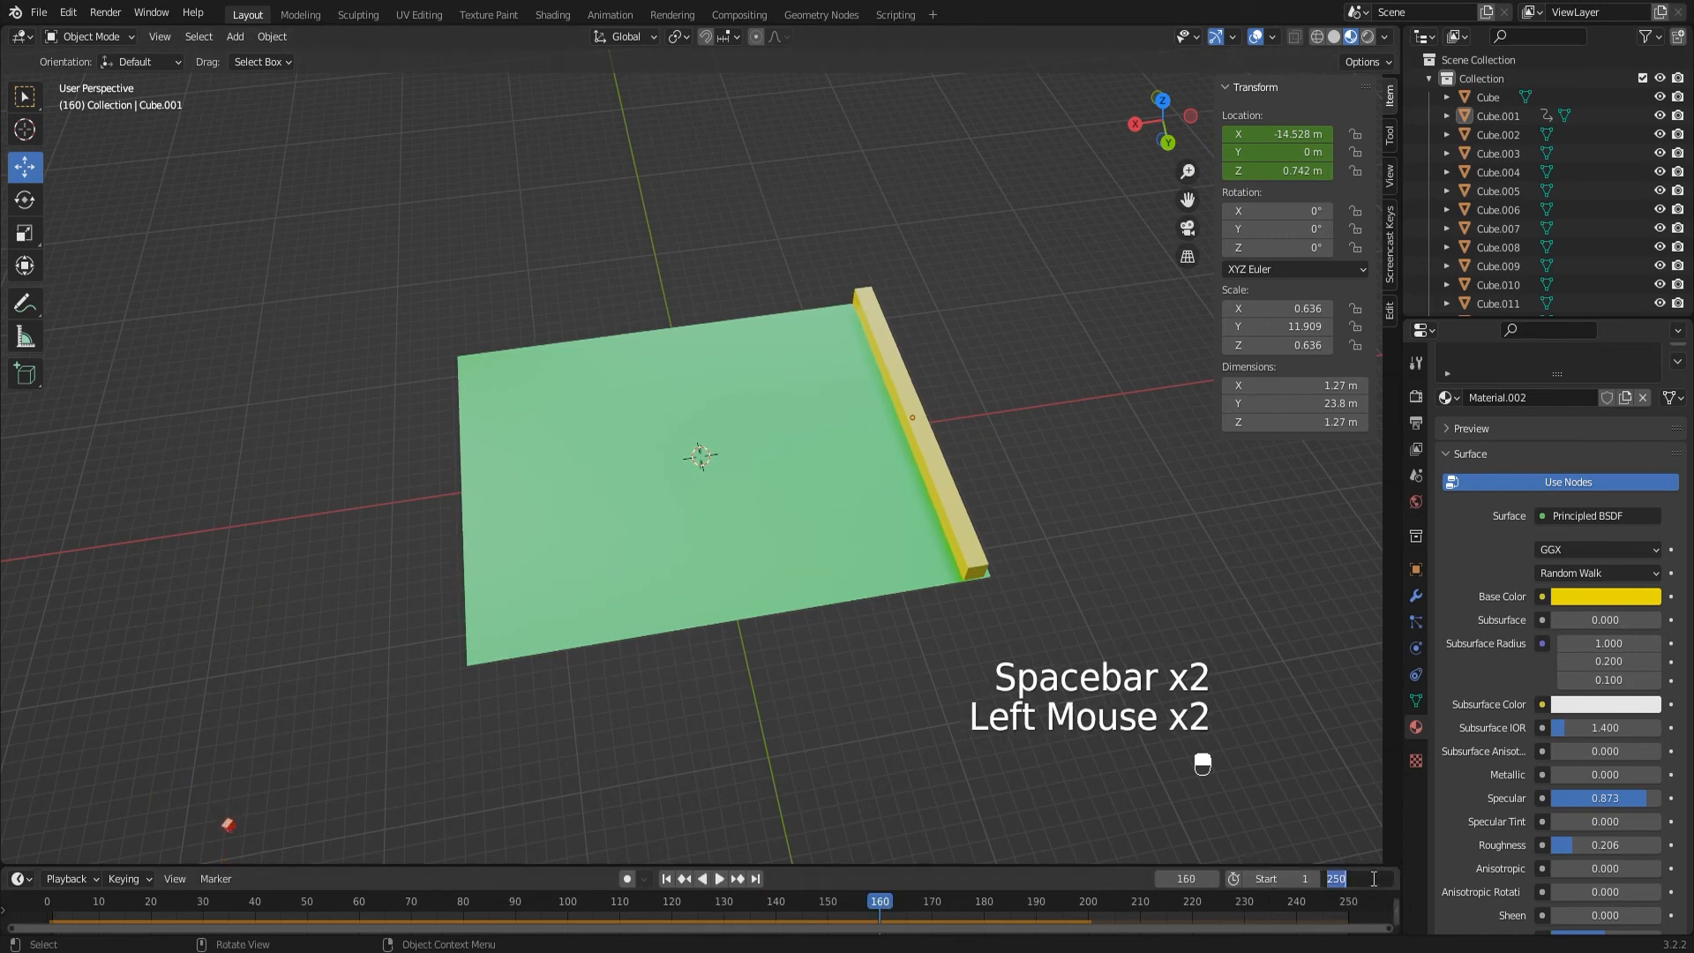
key(Return)
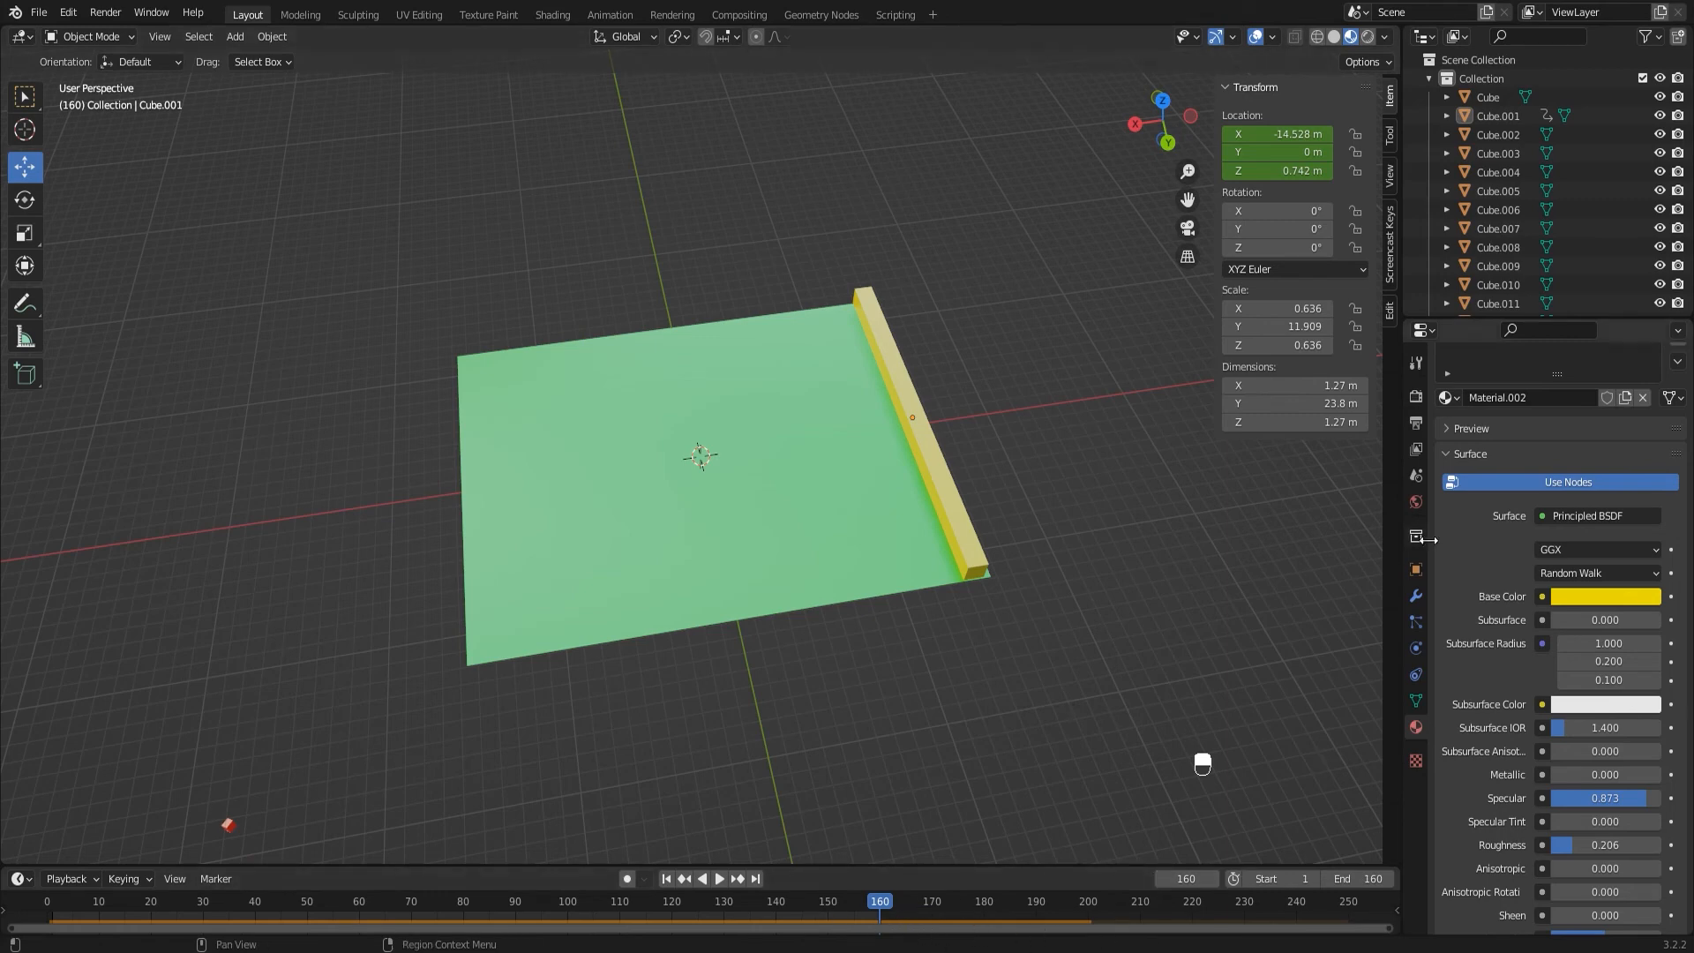
- Set the Rigid Body World cache End to 160 and try baking the simulation, deleting the bake again
click(1416, 476)
click(1482, 601)
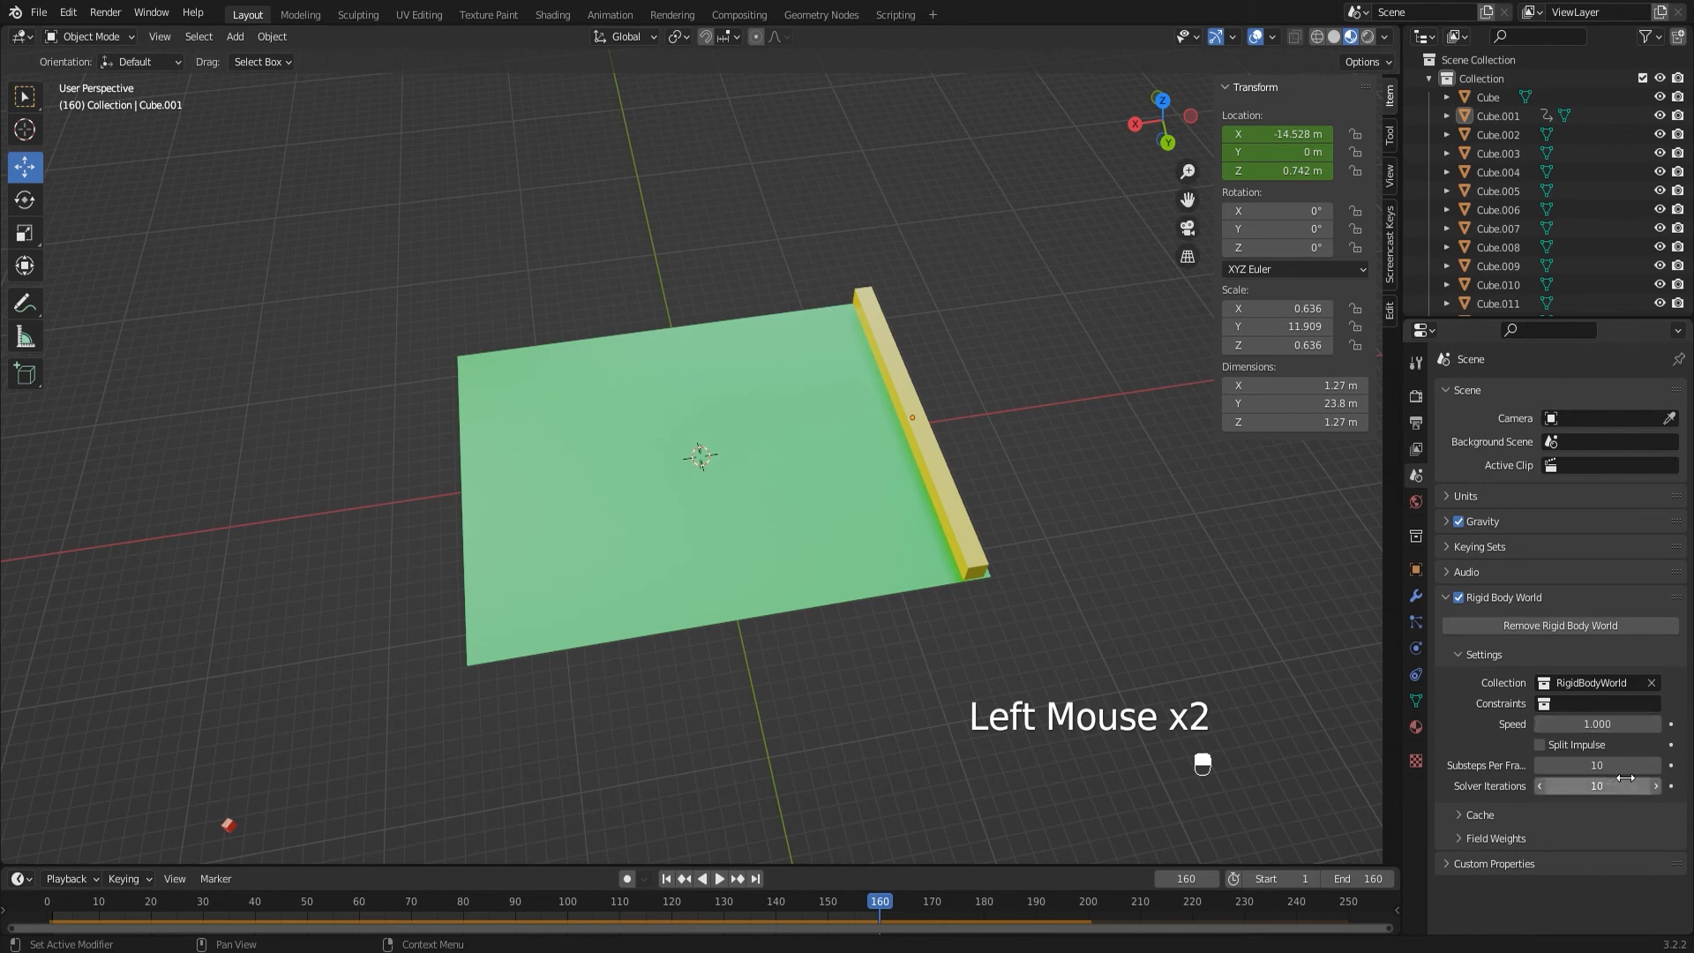
click(1528, 814)
double_click(1630, 861)
text(160)
key(Return)
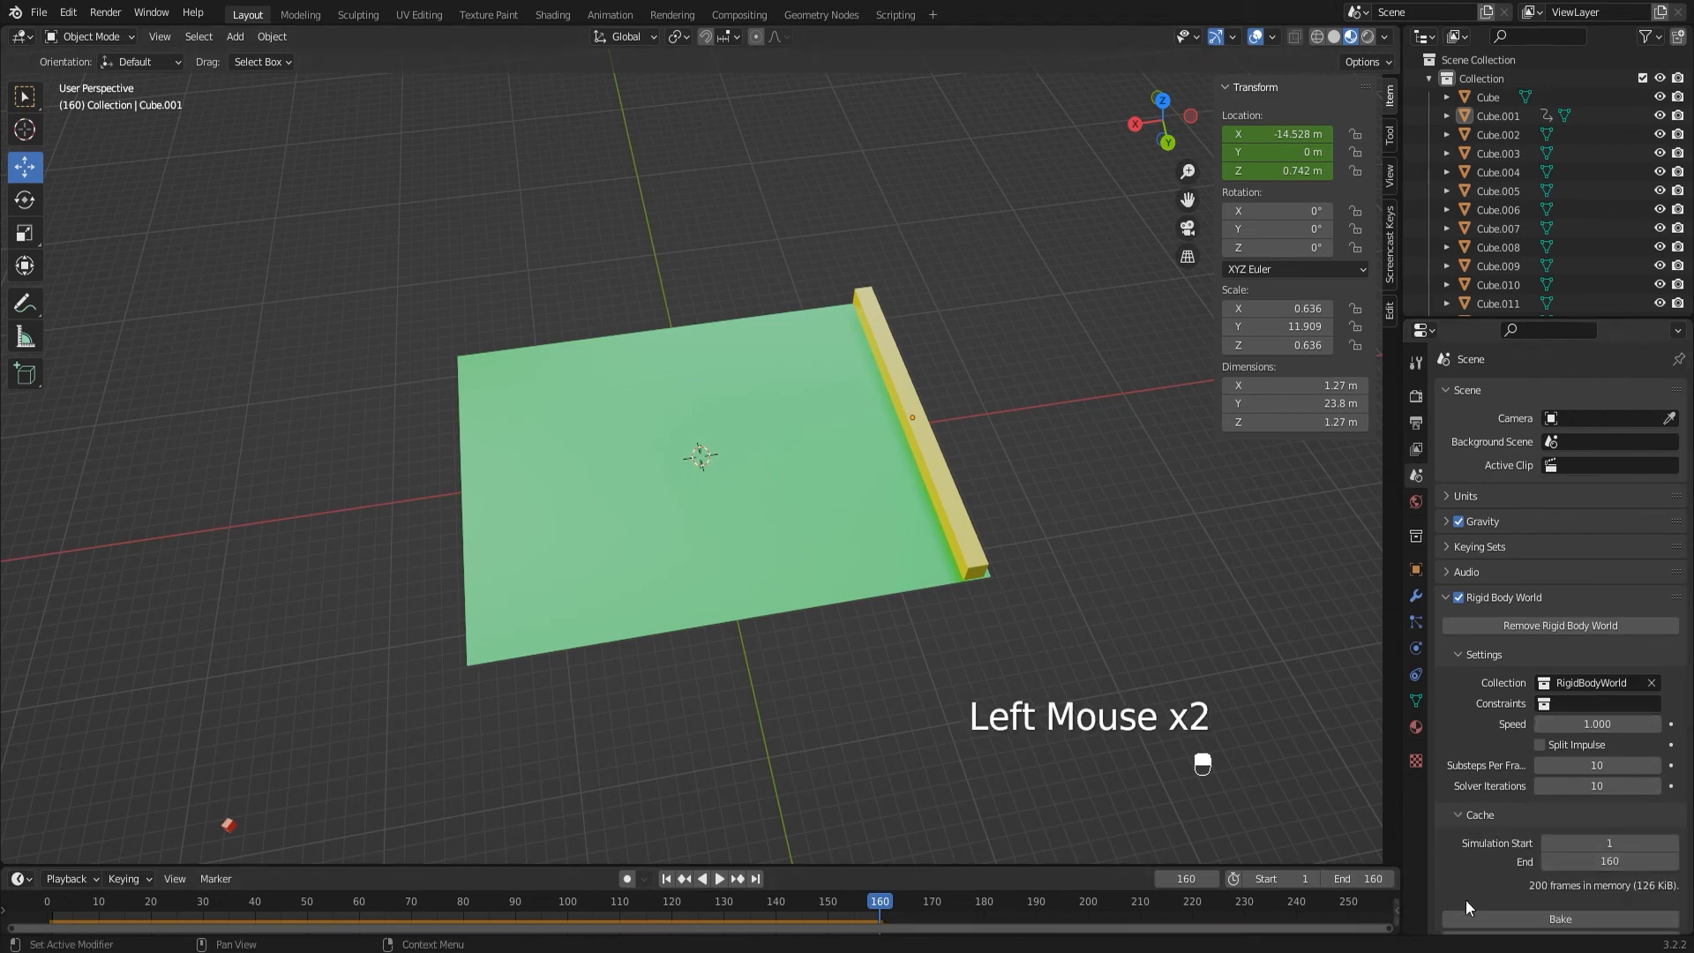
click(1527, 917)
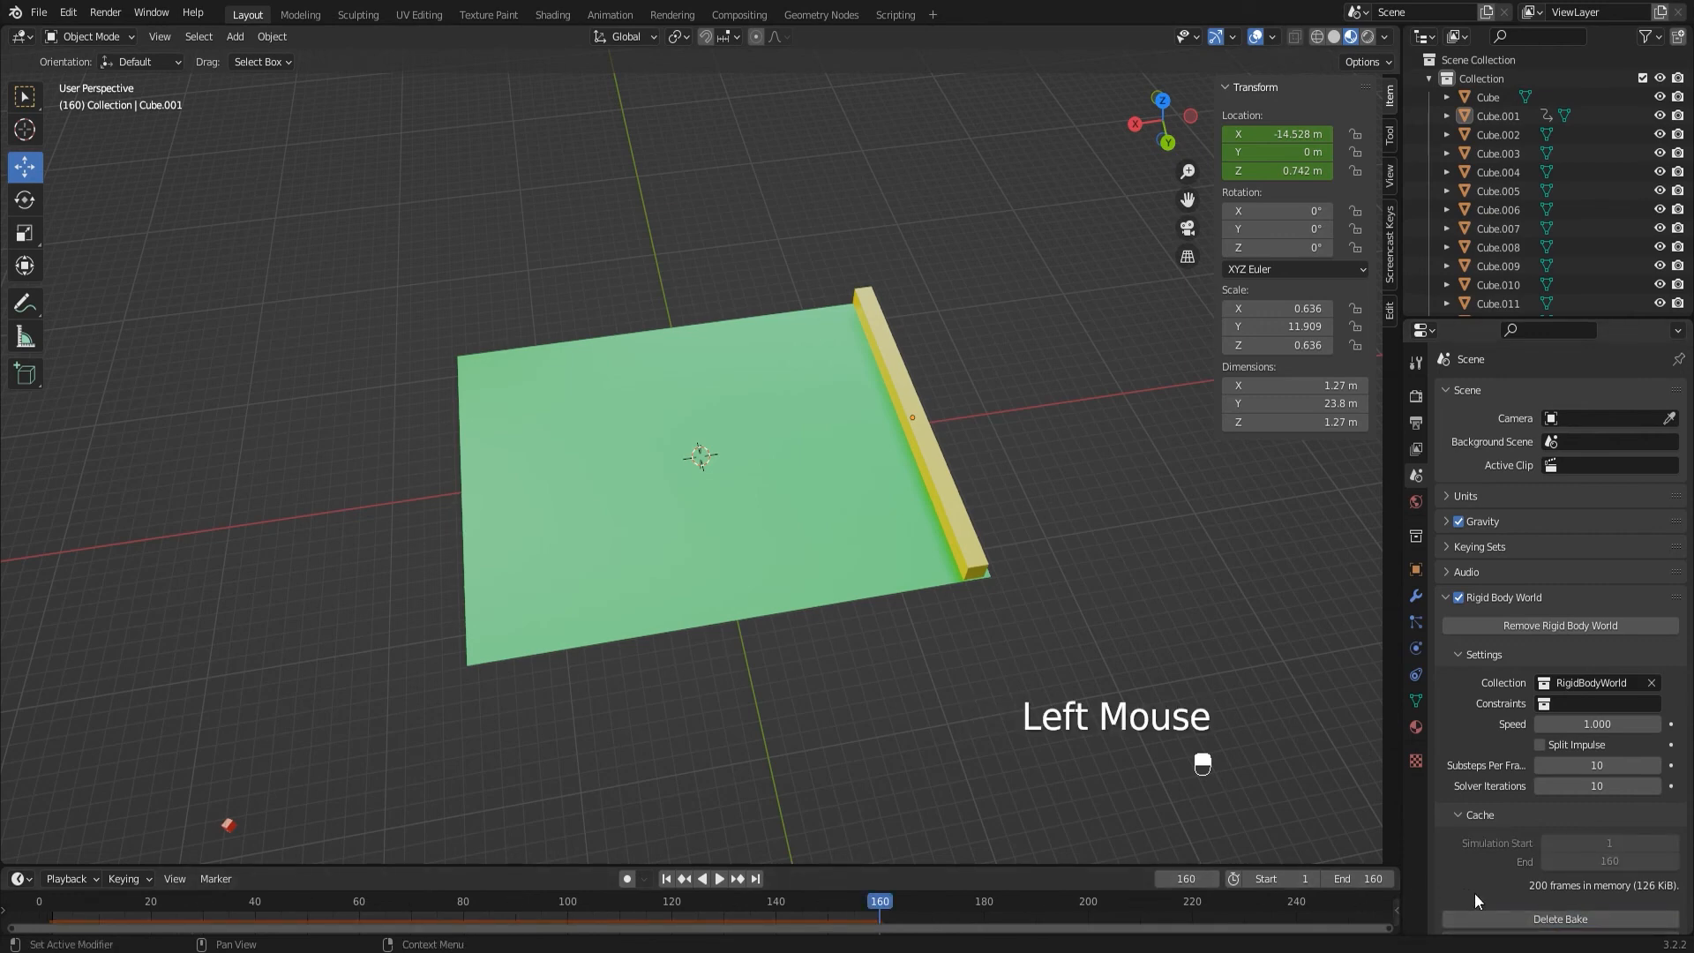
click(1483, 918)
- Play the simulation from frame 1 while viewing it from several angles, and save the file
click(666, 878)
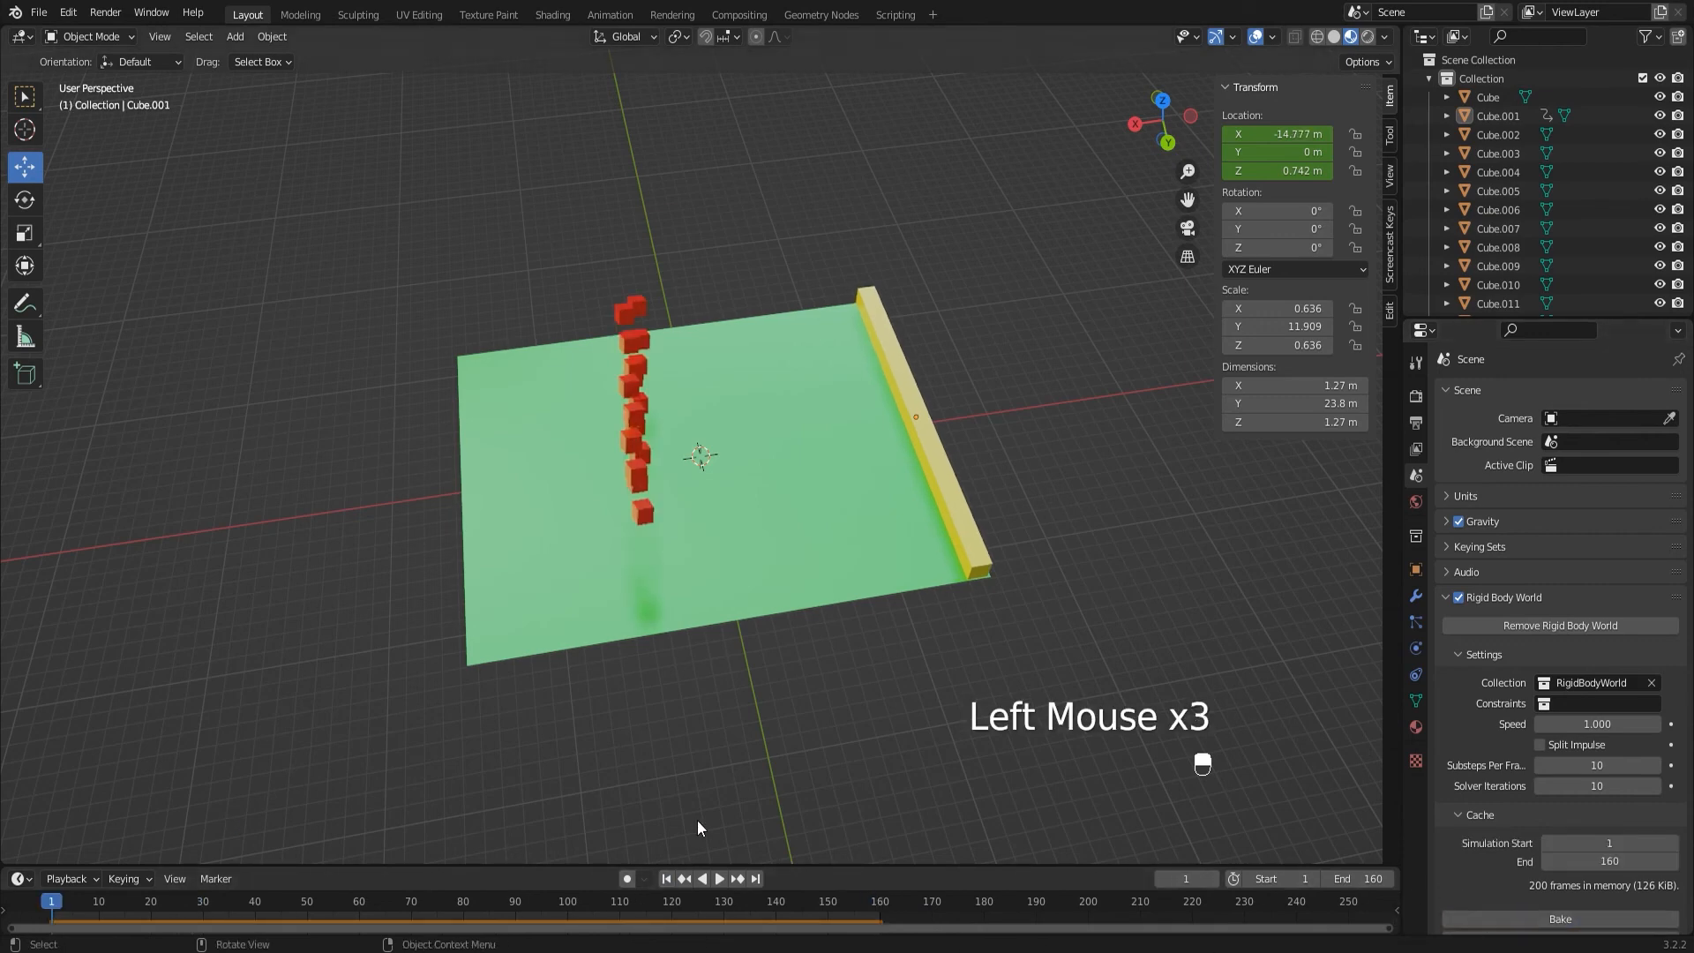
key(space)
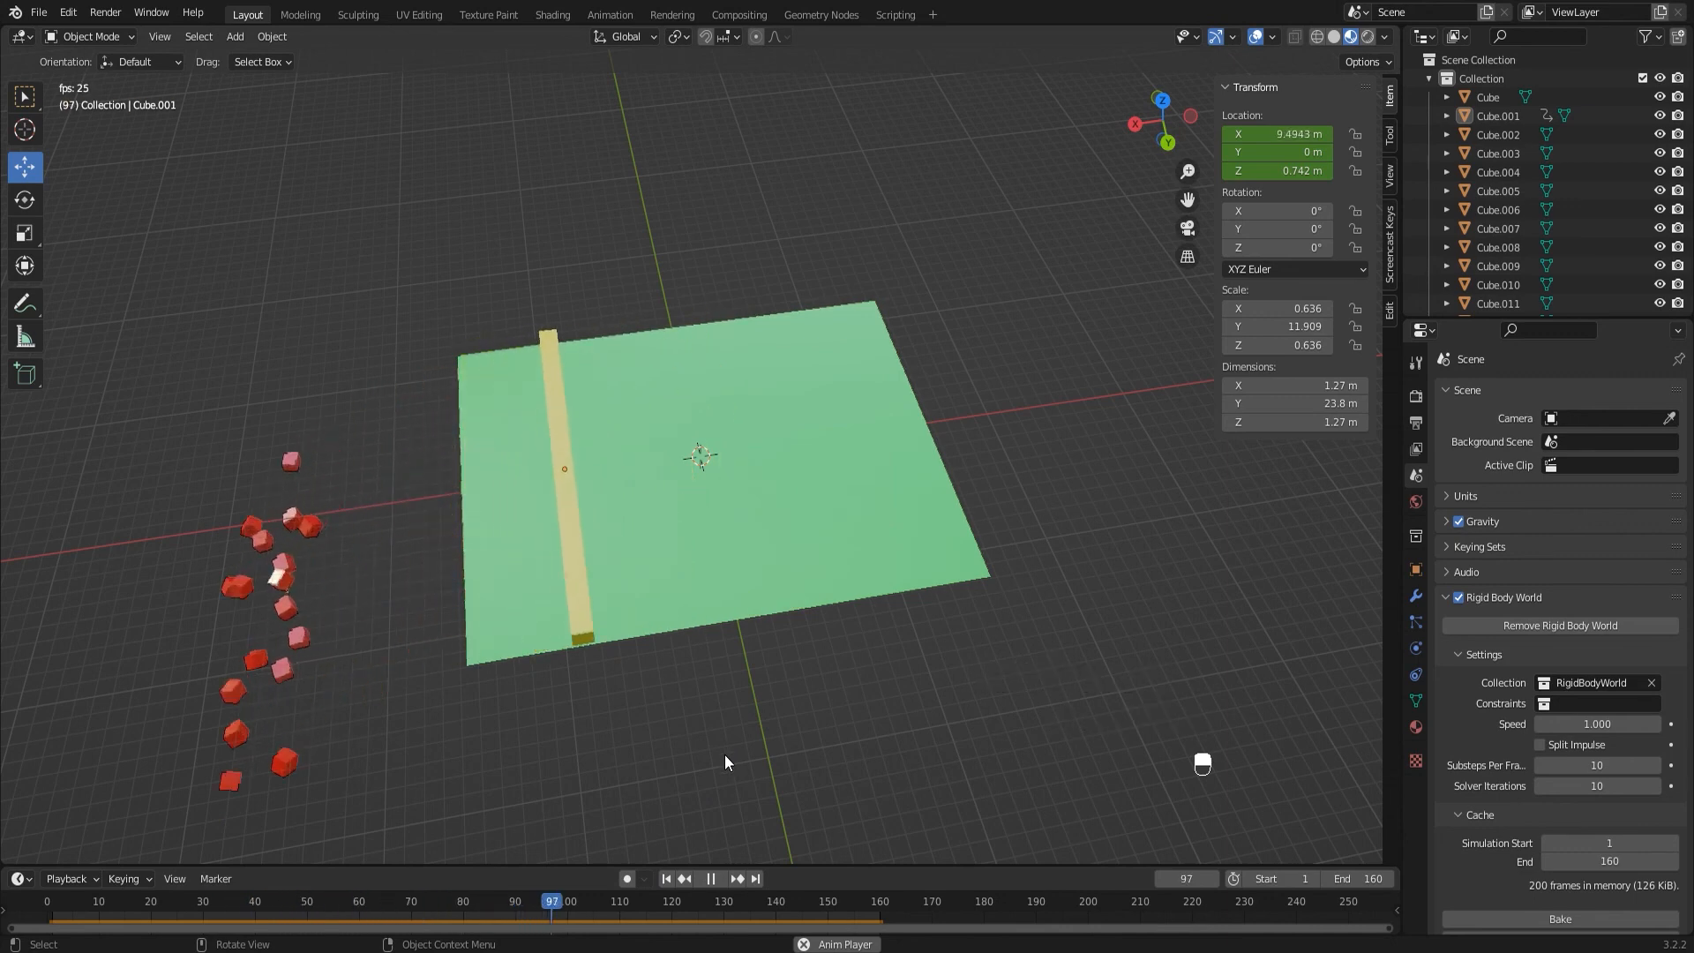
middle_drag(869, 695, 922, 598)
key(ctrl+s)
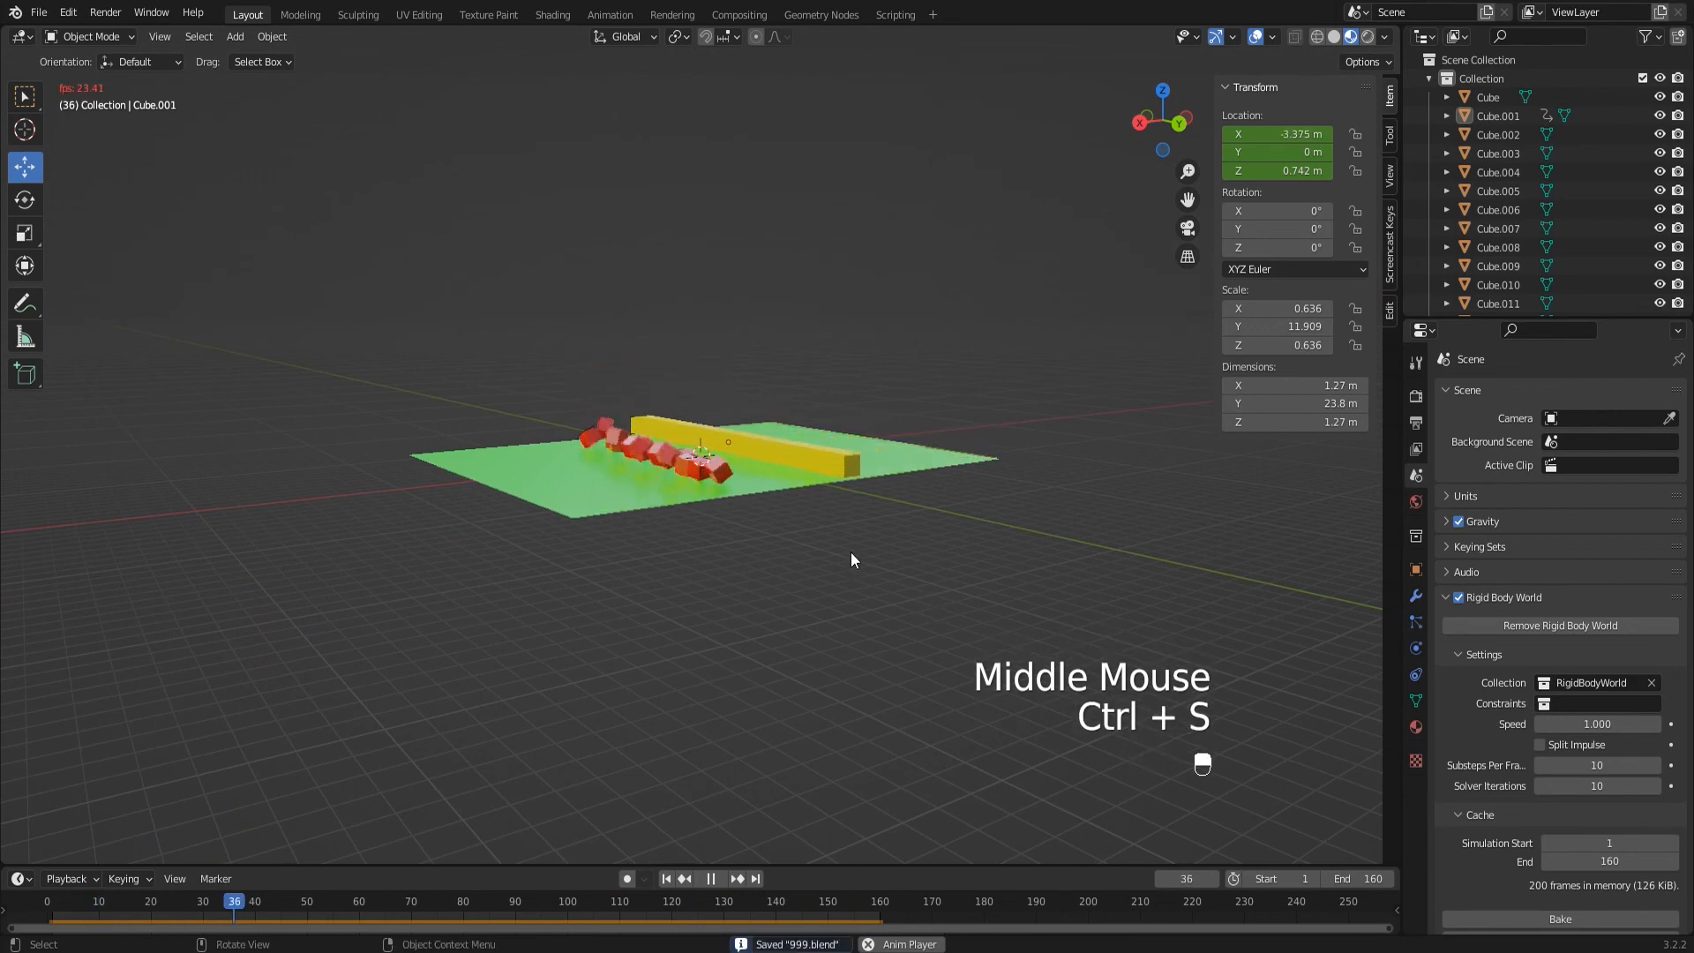
middle_drag(707, 557, 719, 603)
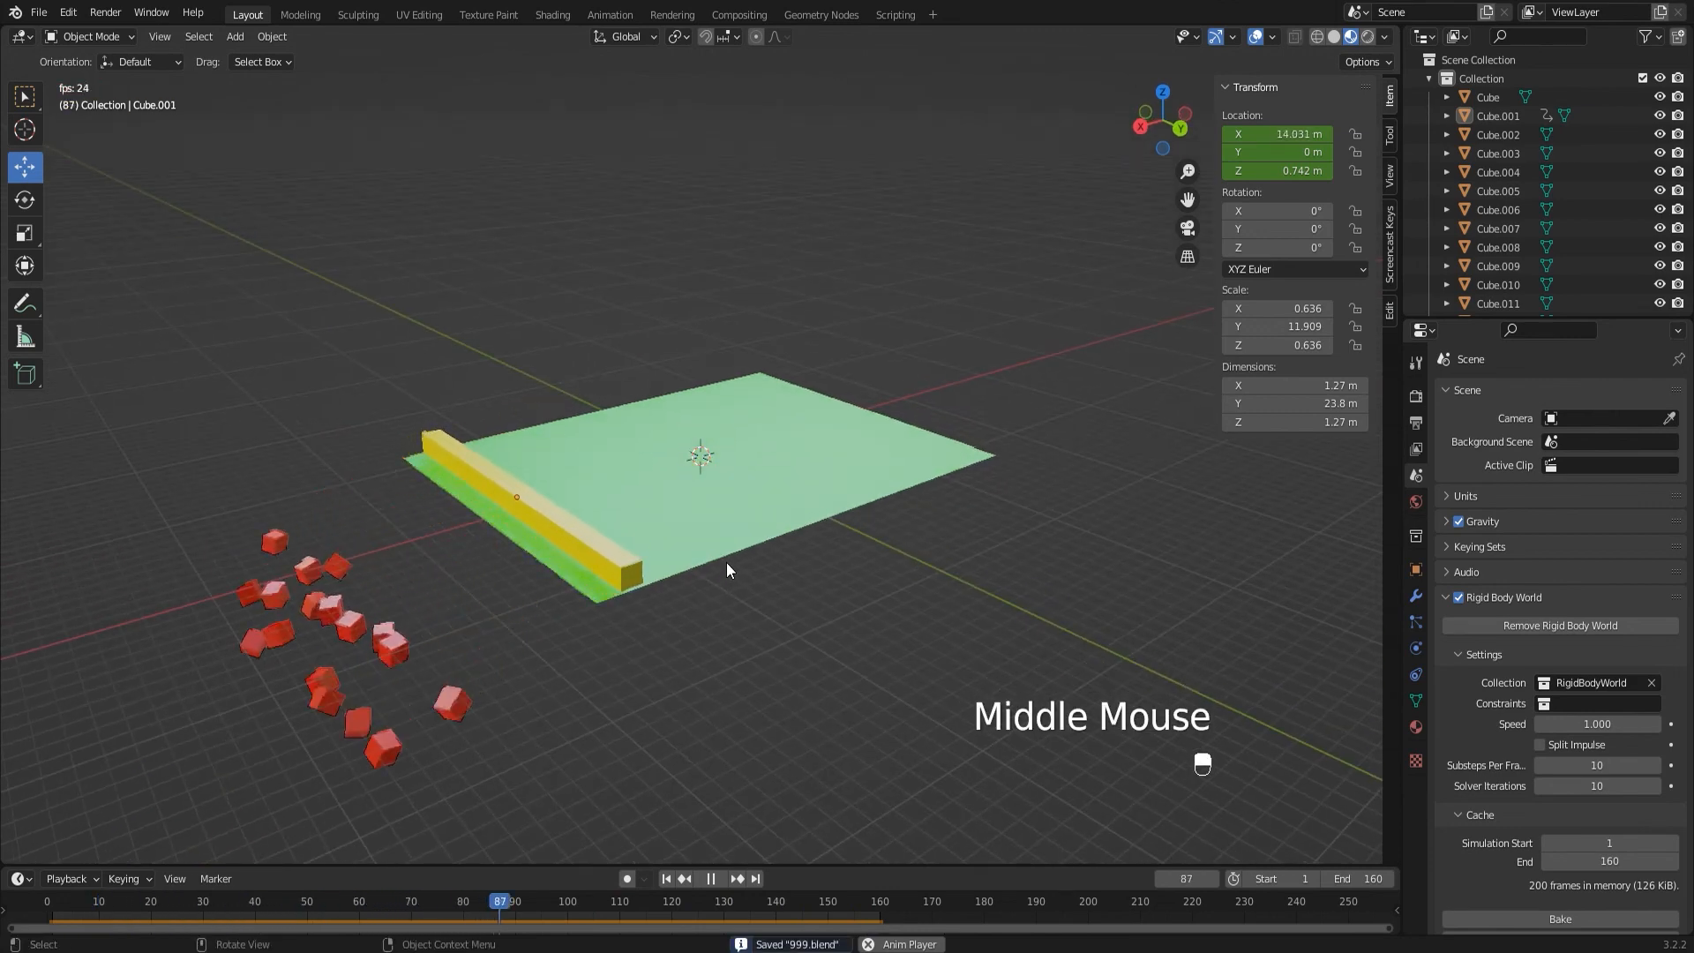
middle_drag(923, 584, 953, 614)
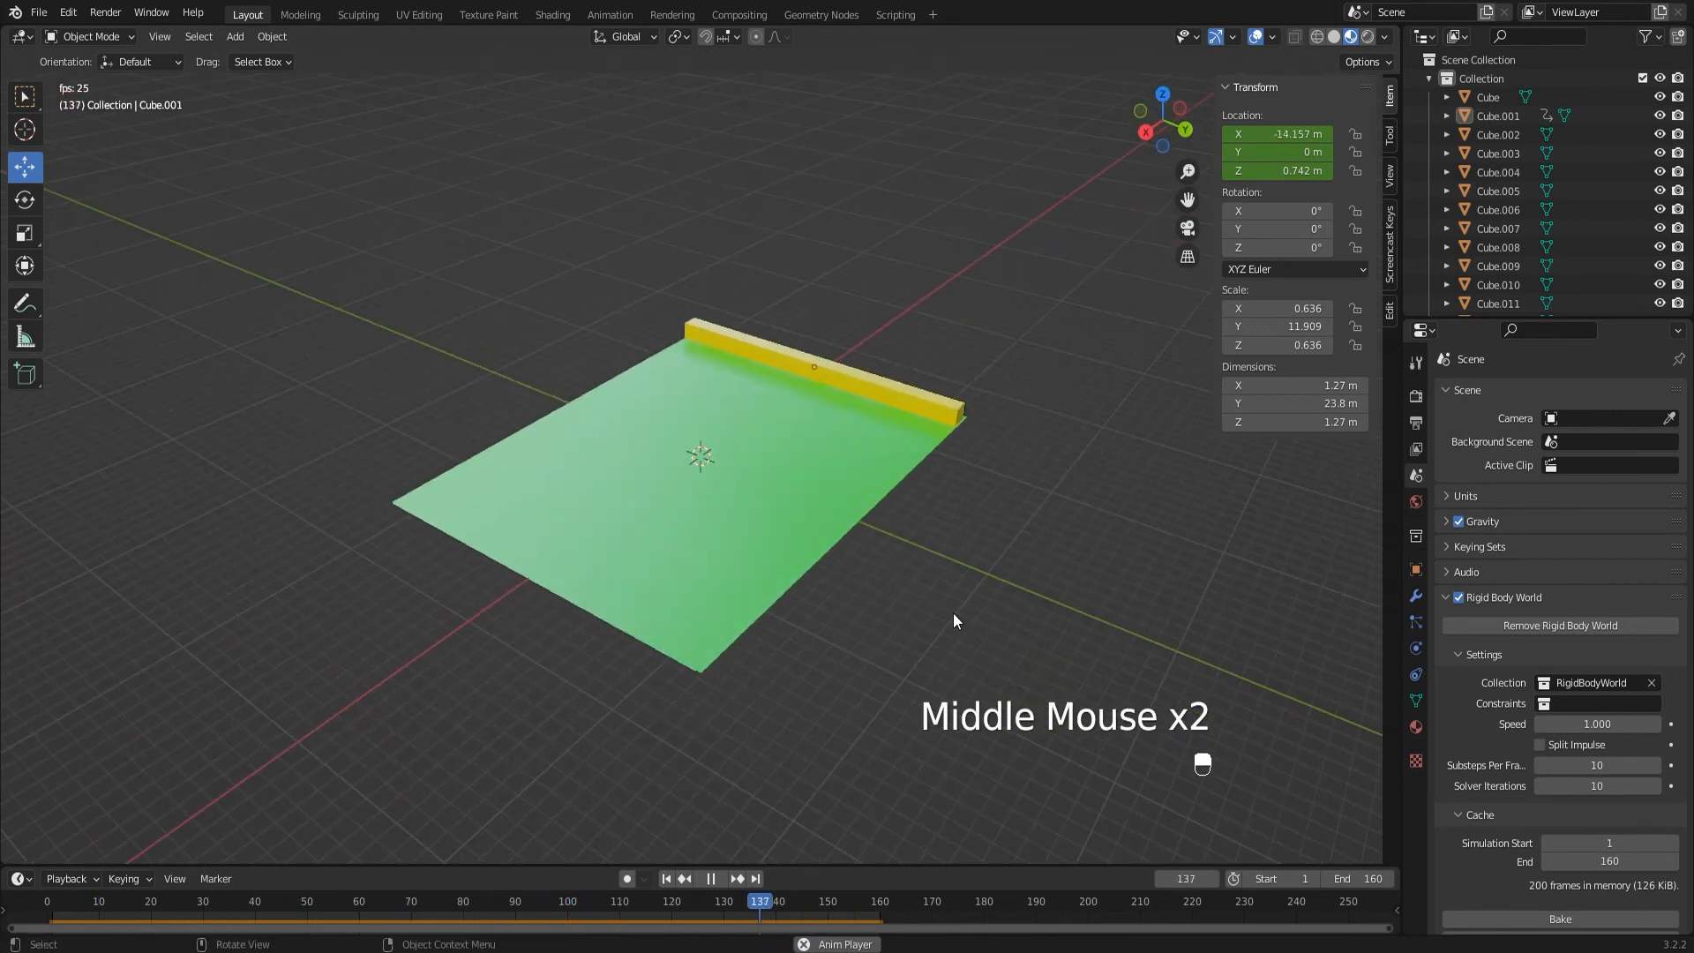
key(space)
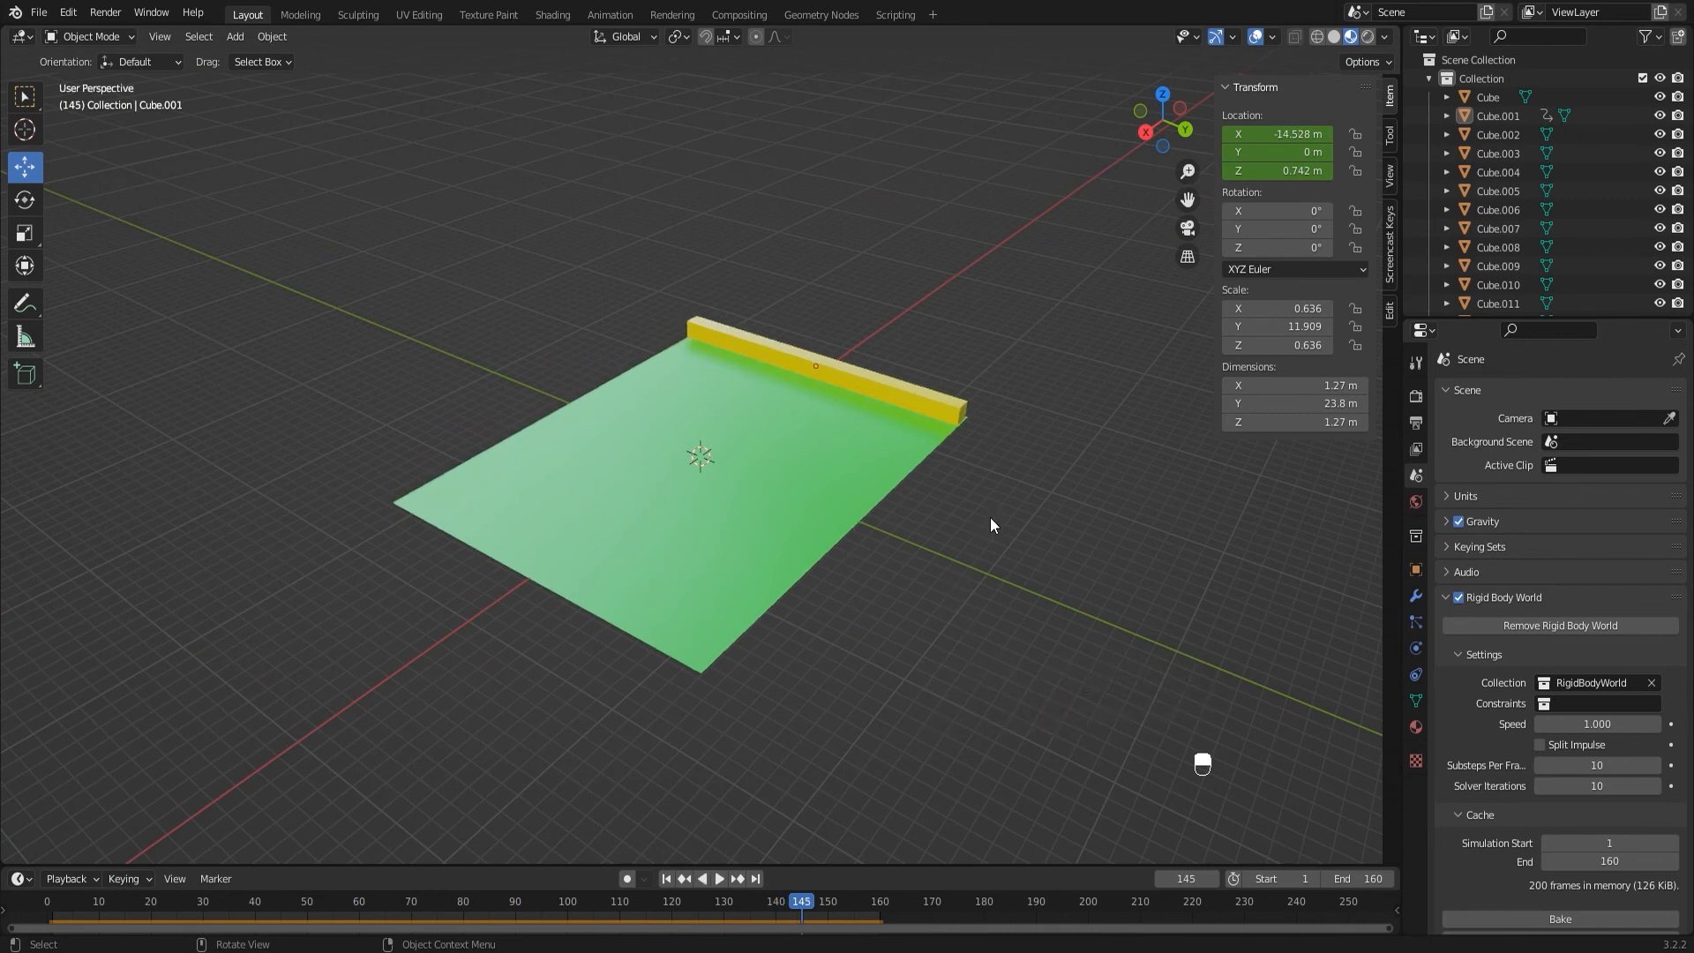
- Enable Scene Lights in the viewport shading, and switch Scene World on and off again
click(1384, 36)
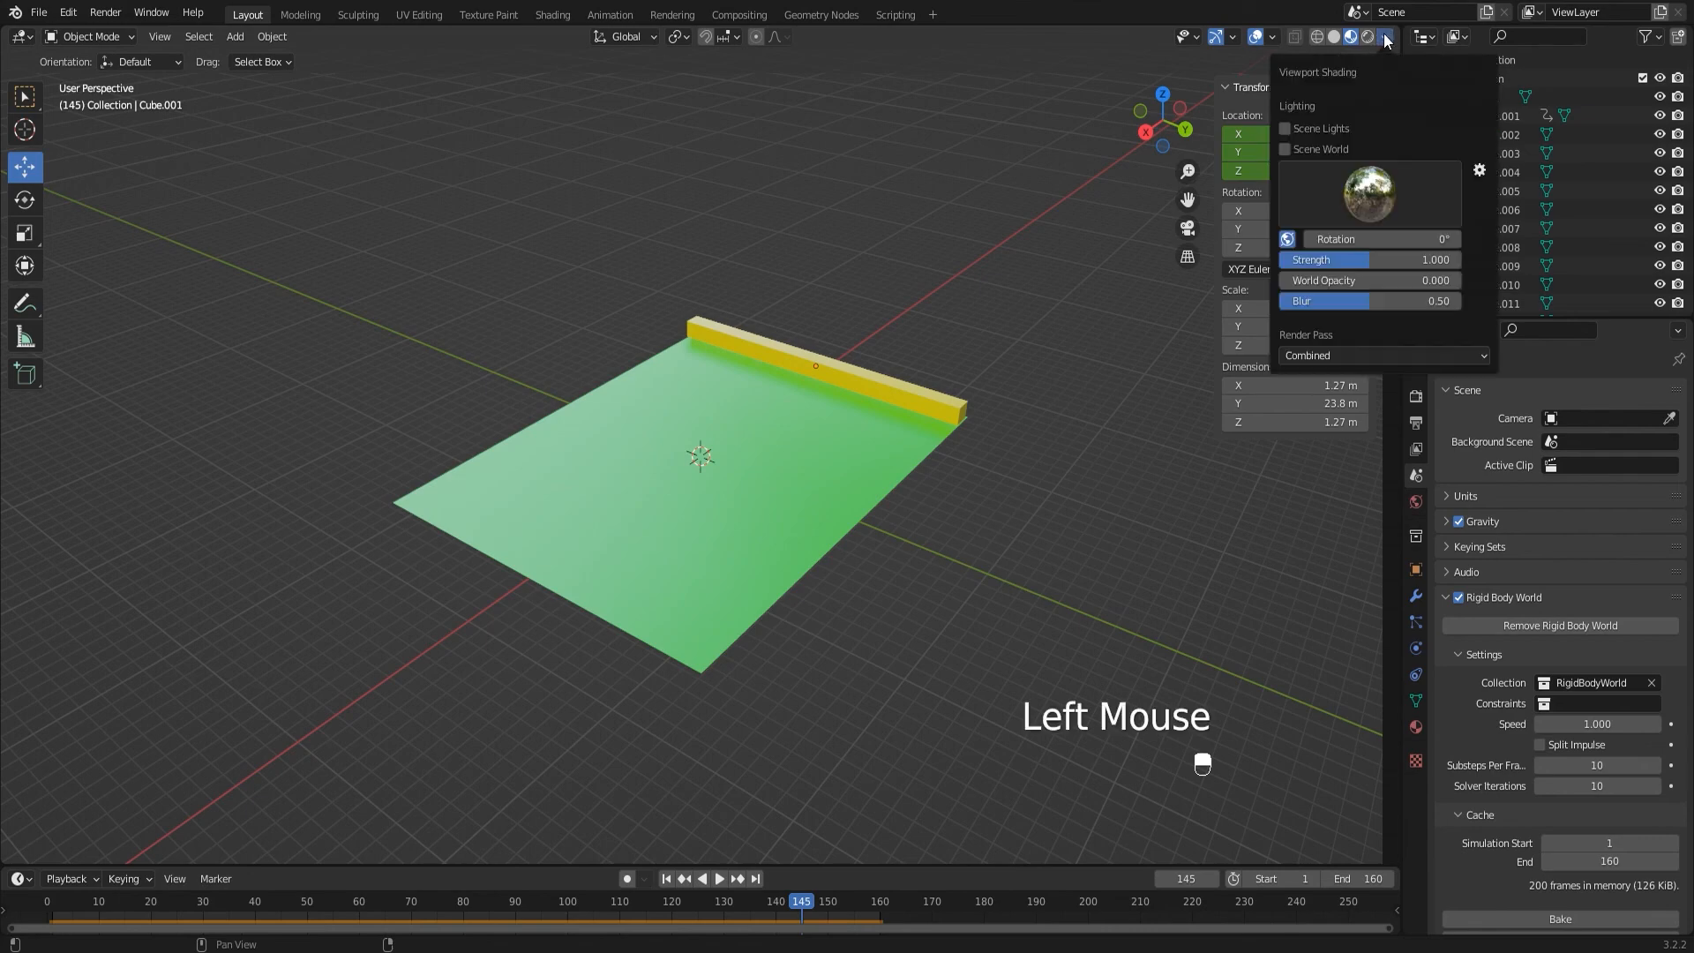
click(1286, 129)
click(1283, 150)
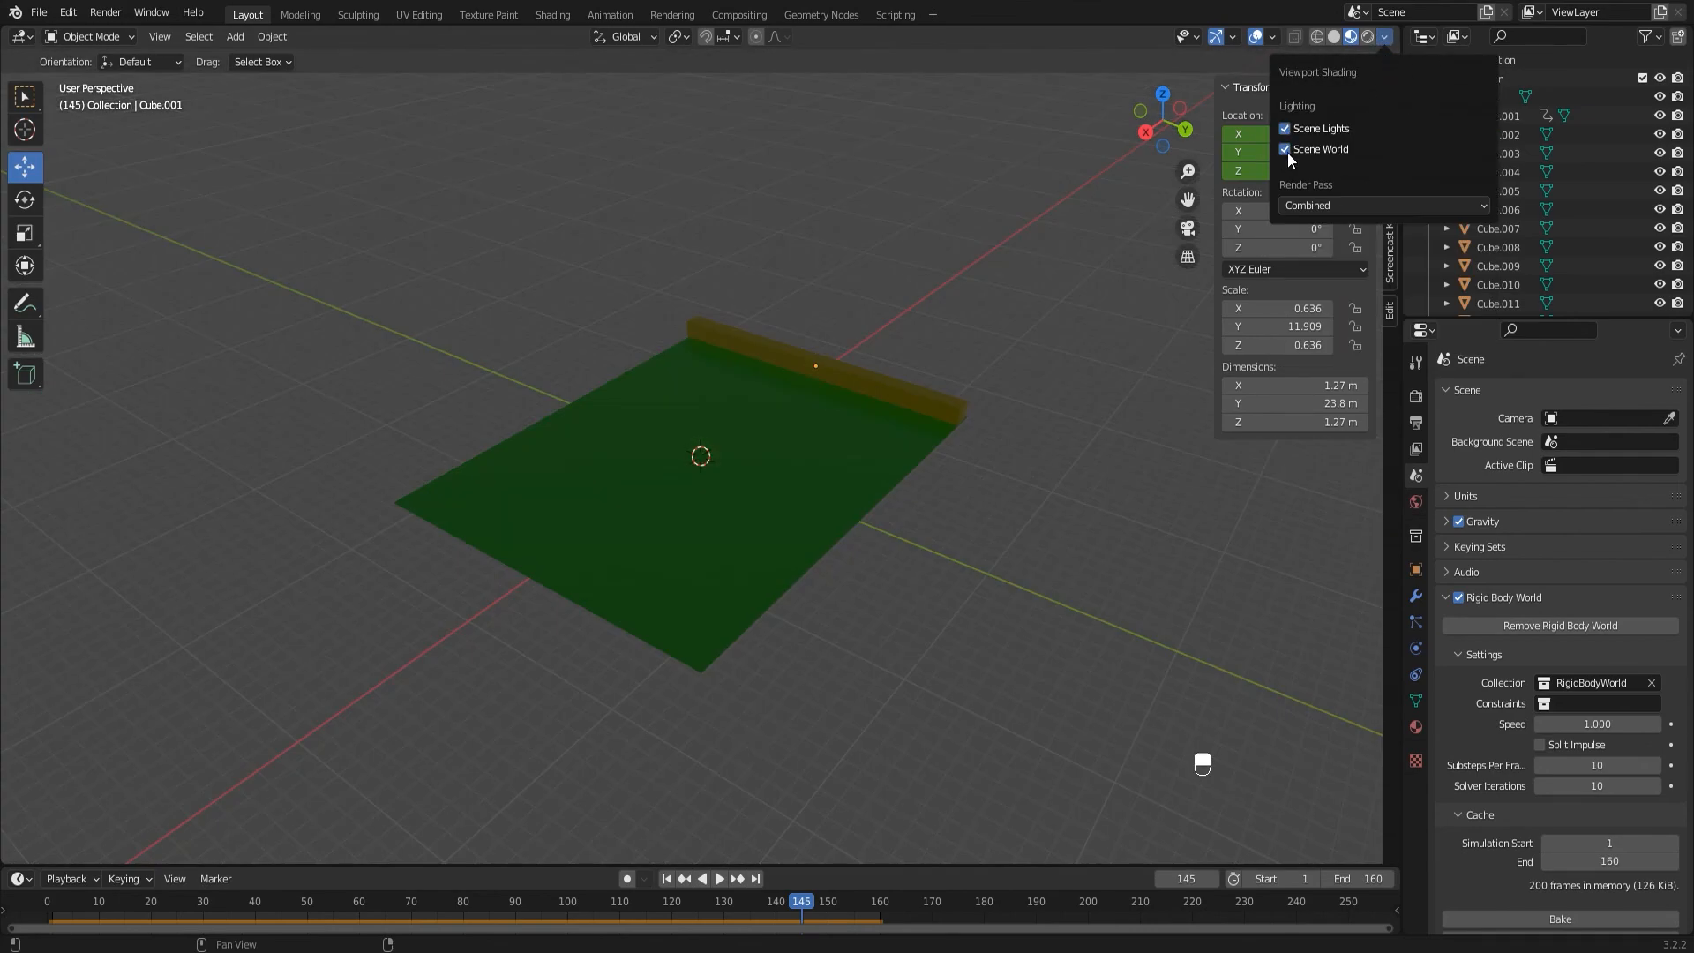
click(1285, 149)
- Replay the simulation from the start and examine it under the scene lighting from different angles
middle_drag(875, 498, 725, 476)
scroll(787, 542, up, 2)
middle_drag(787, 541, 894, 886)
scroll(885, 621, down, 2)
drag(832, 907, 55, 840)
key(space)
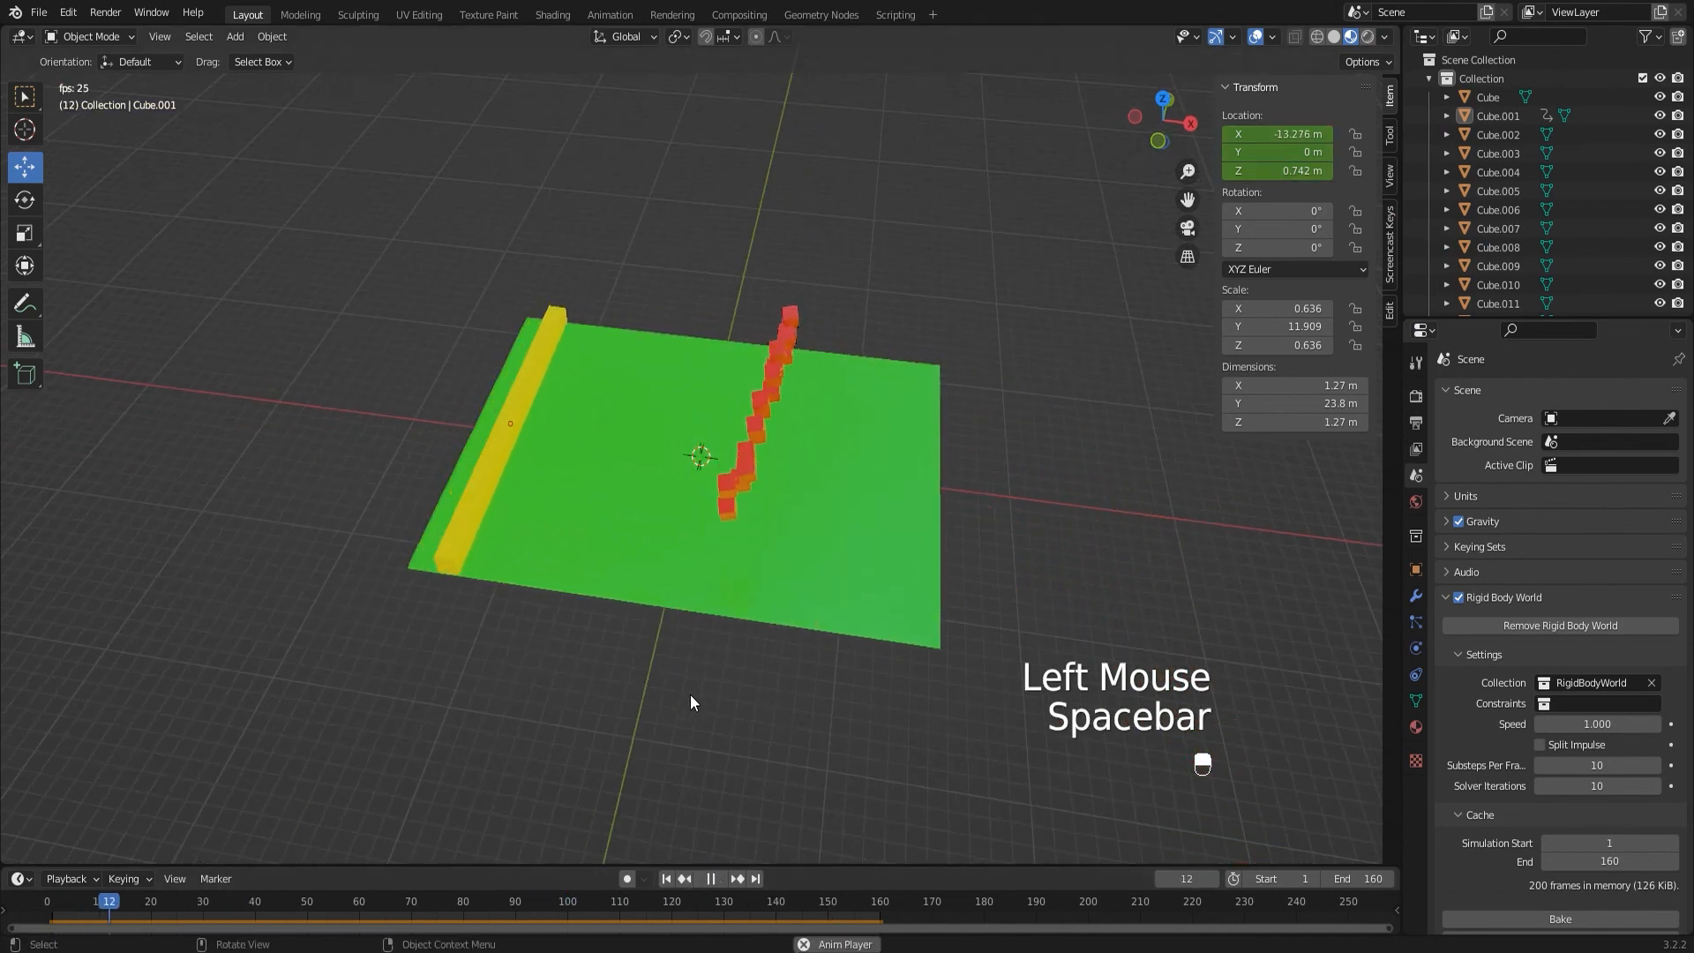
middle_drag(725, 707, 564, 670)
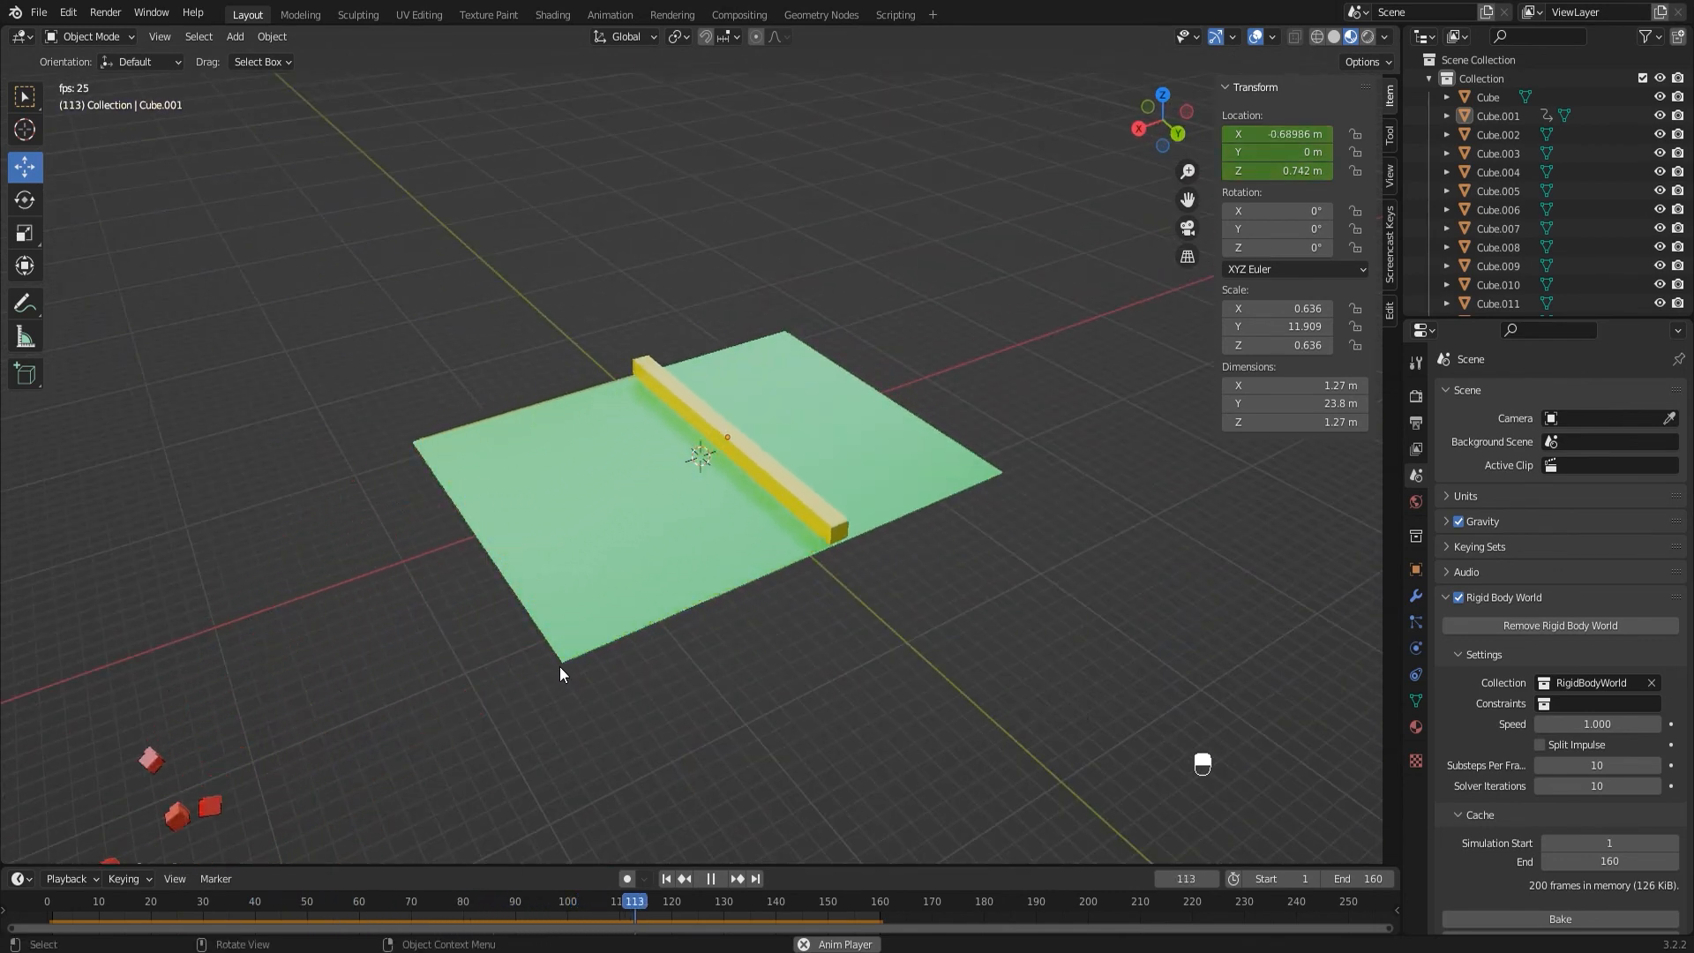
key(space)
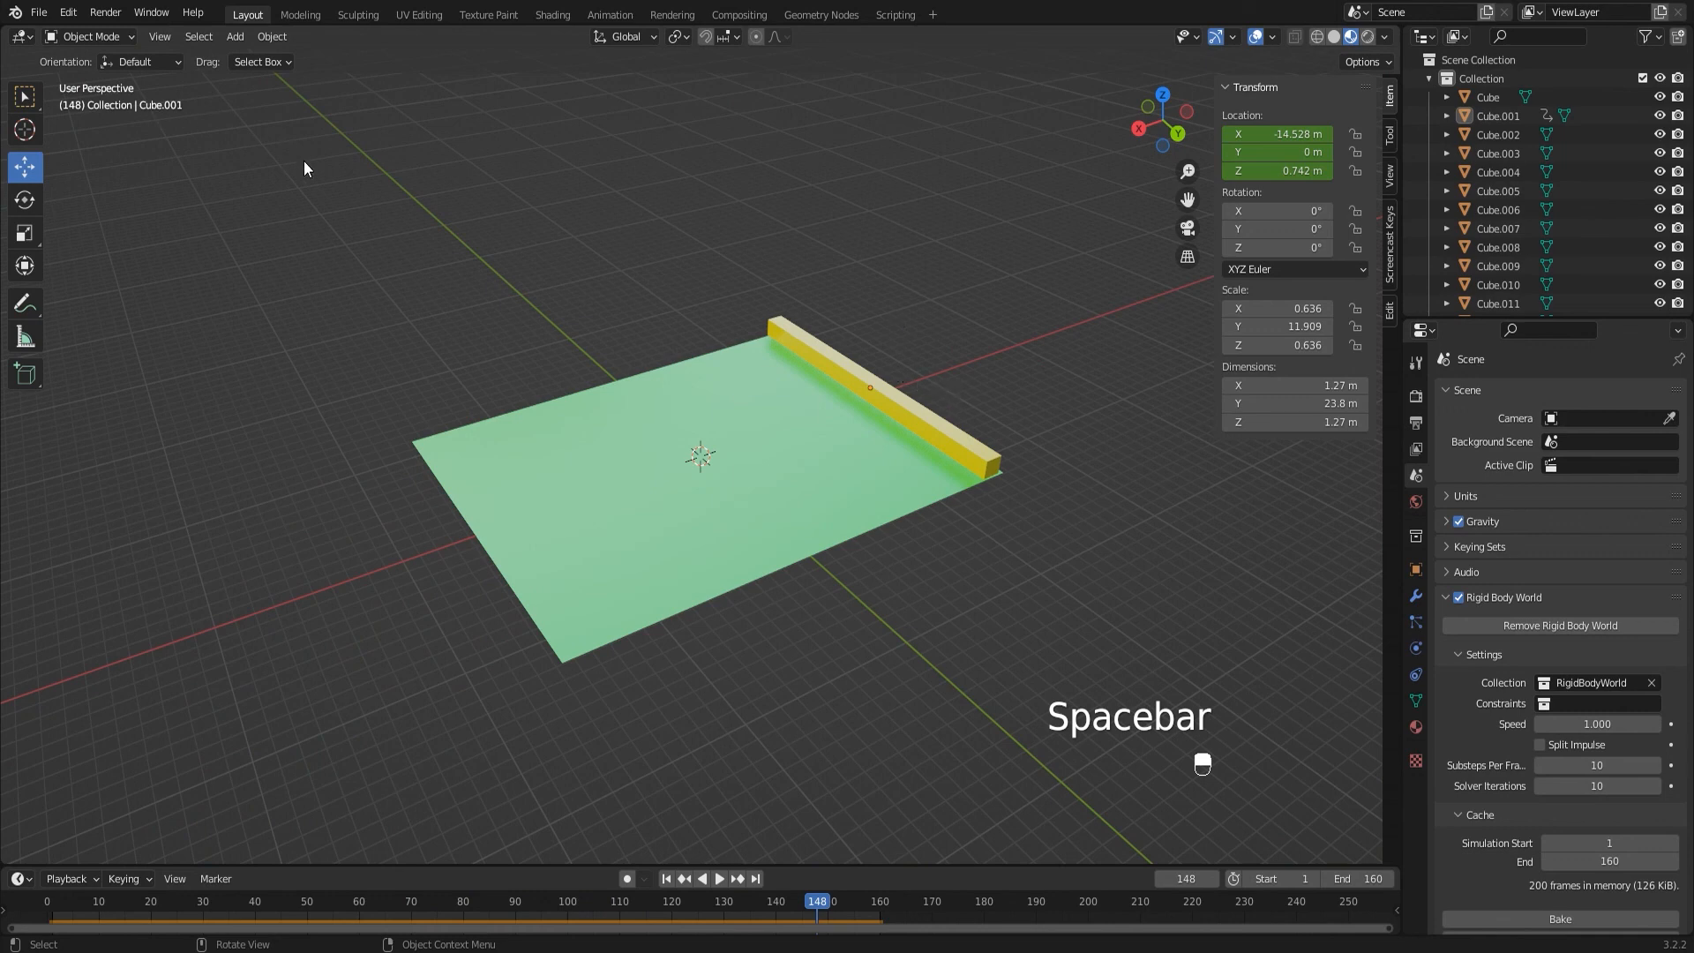
- Save the file and start the animation playback again
key(ctrl+s)
middle_drag(834, 587, 788, 590)
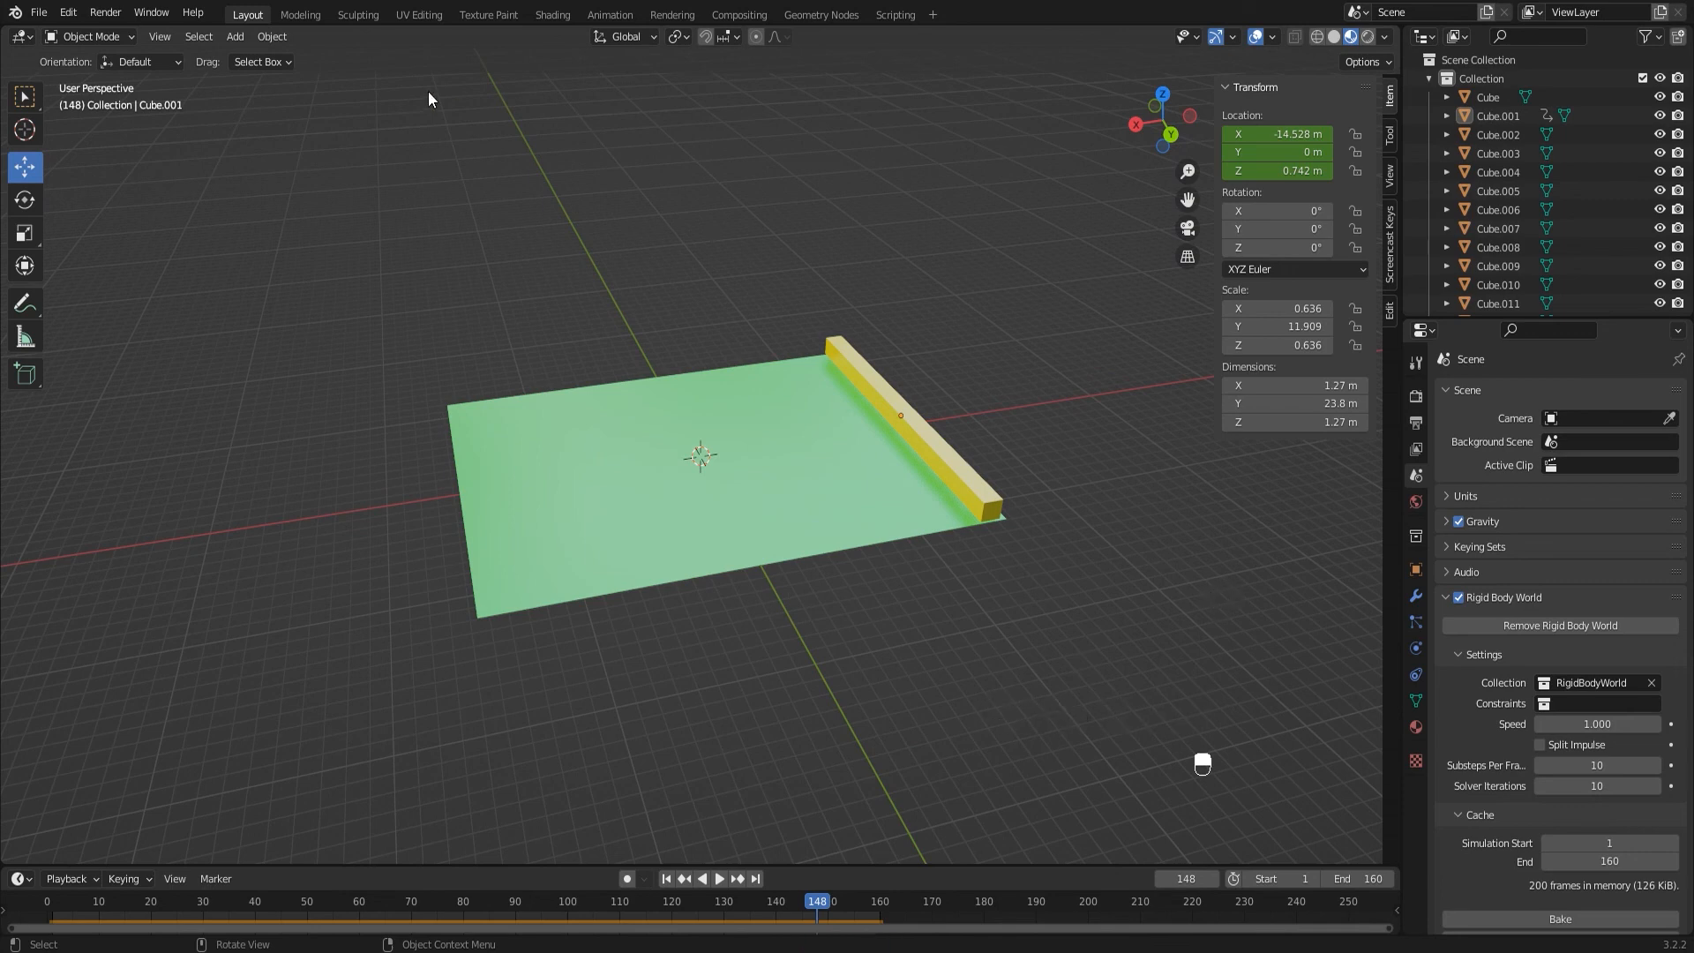
key(space)
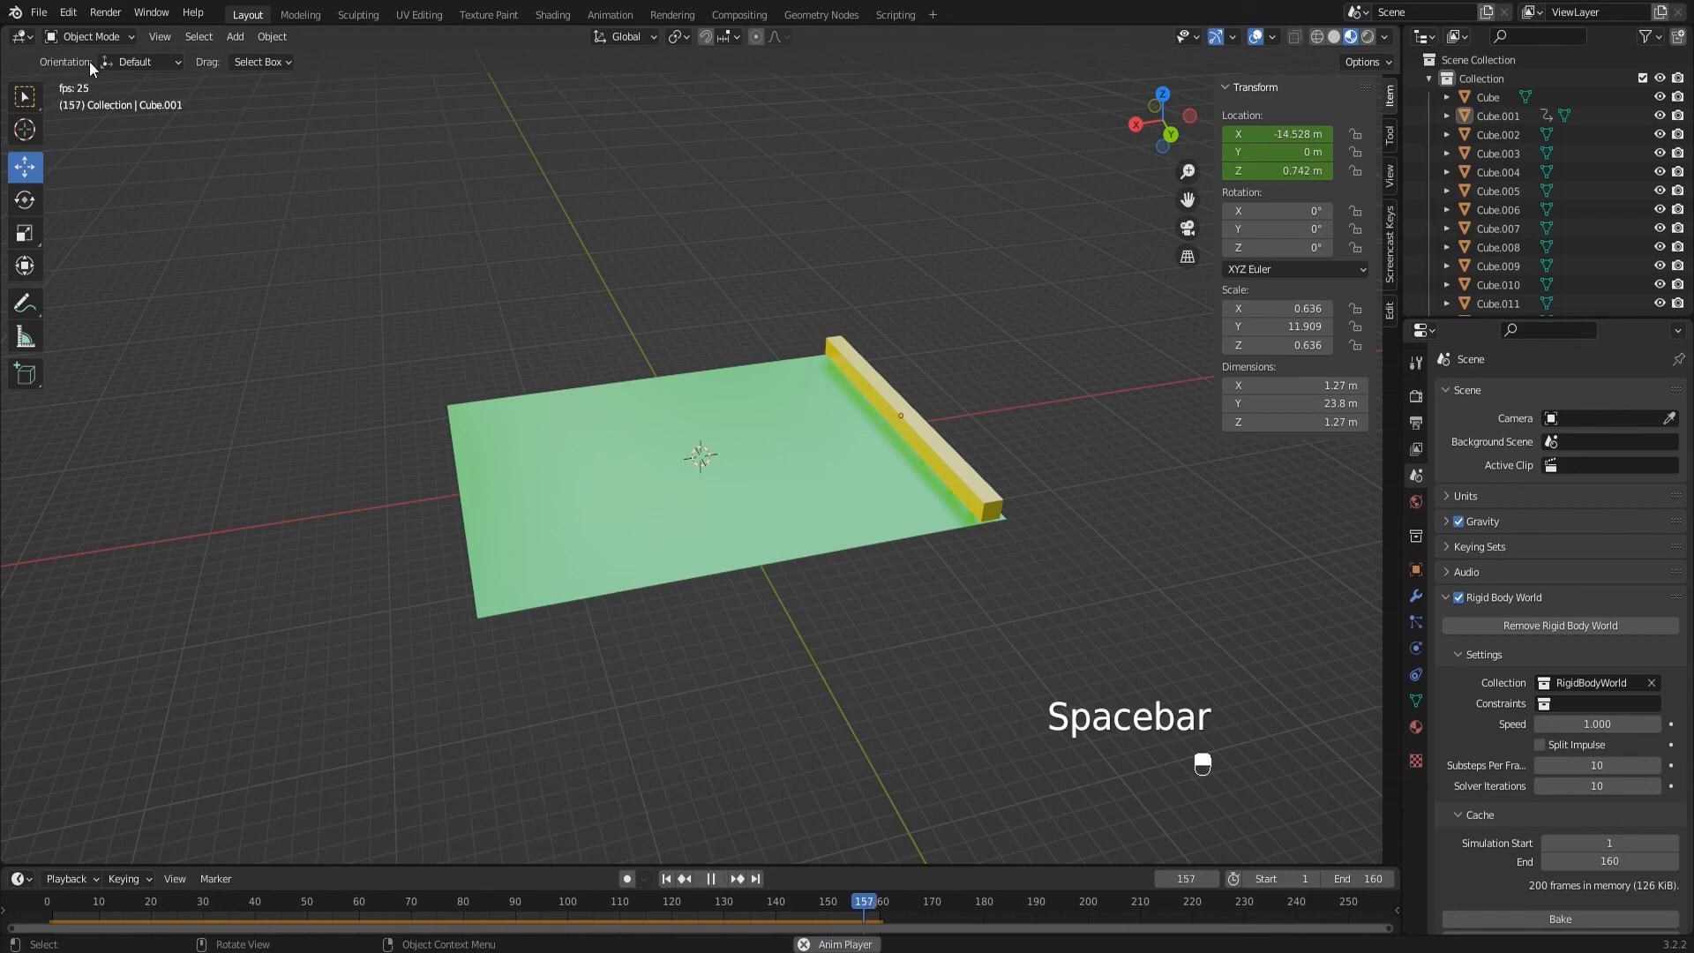